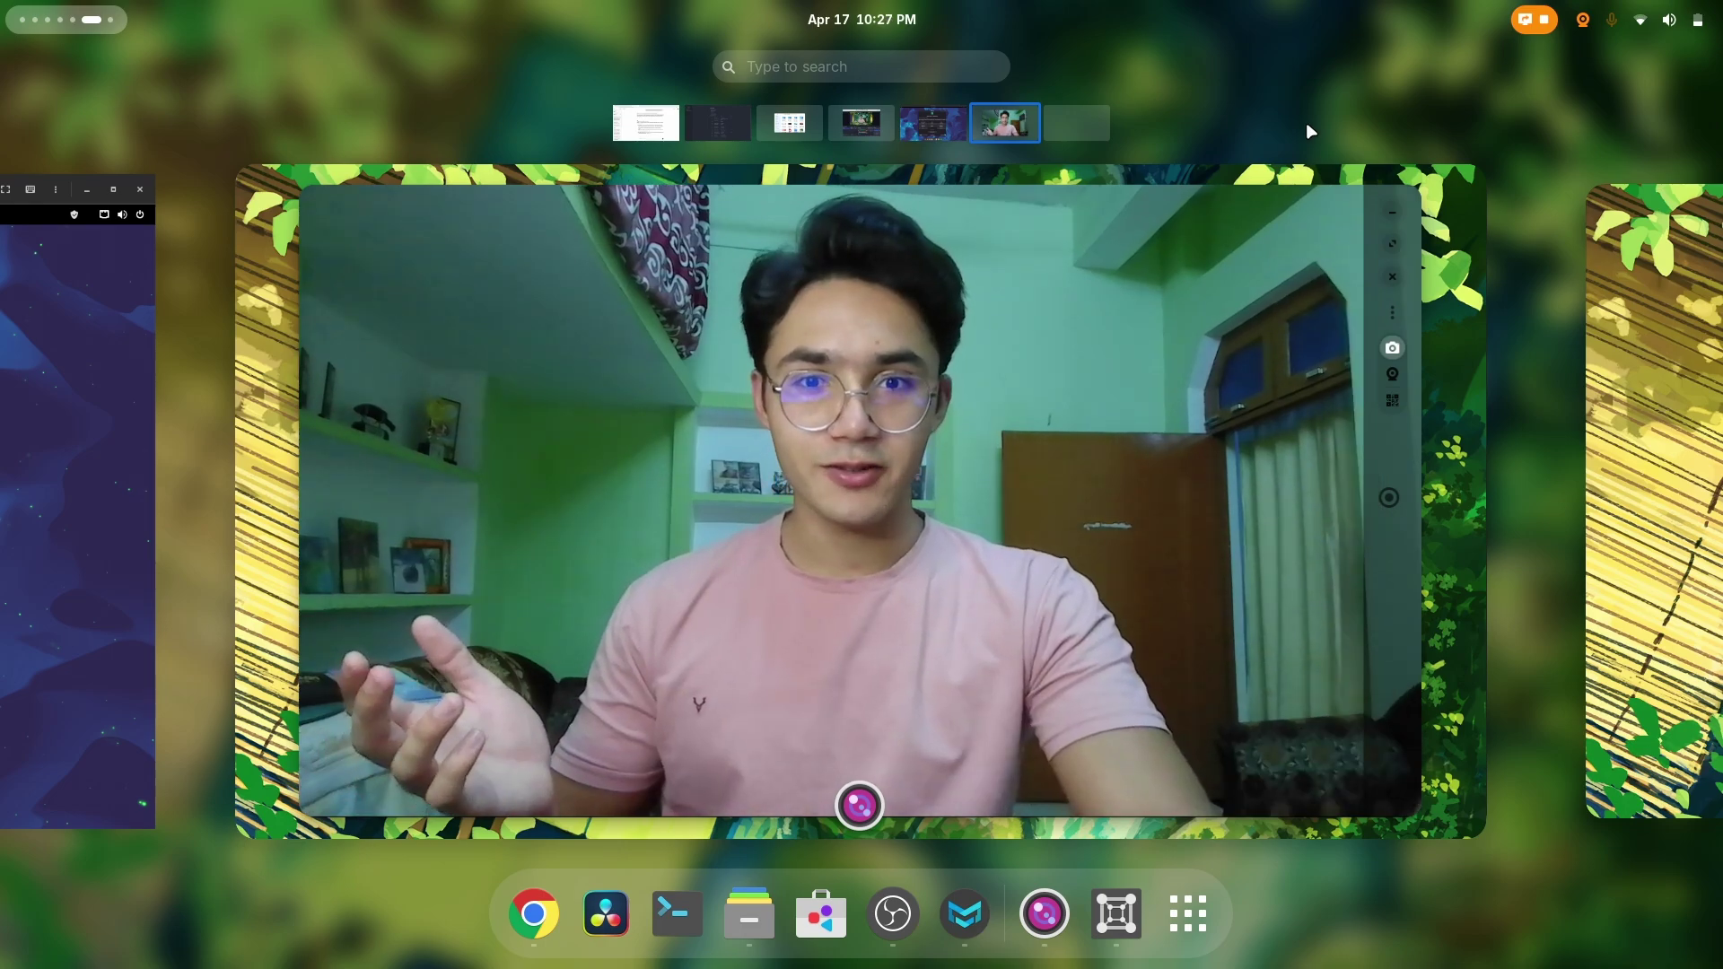
Step: Scroll the overview up to the workspace holding the Boxes Manjaro GNOME window
scroll(1306, 122, "up", 1)
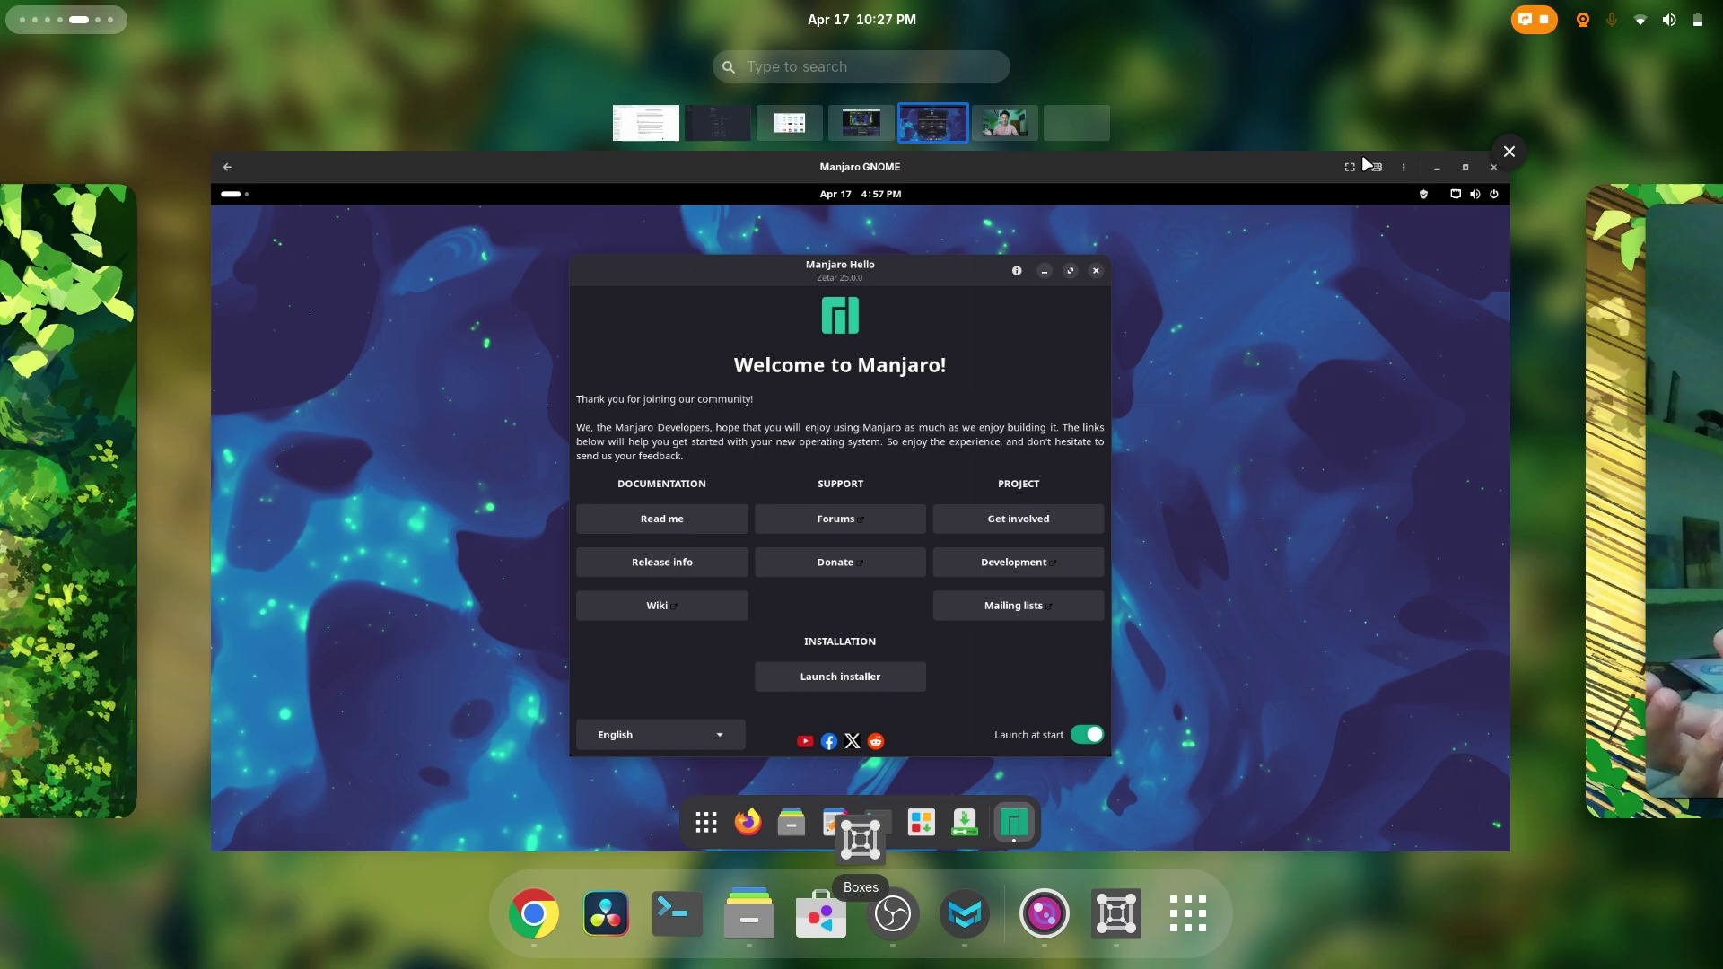
Step: Bring the Manjaro GNOME VM to the front and run it fullscreen at 1920×1080
left_click(1218, 314)
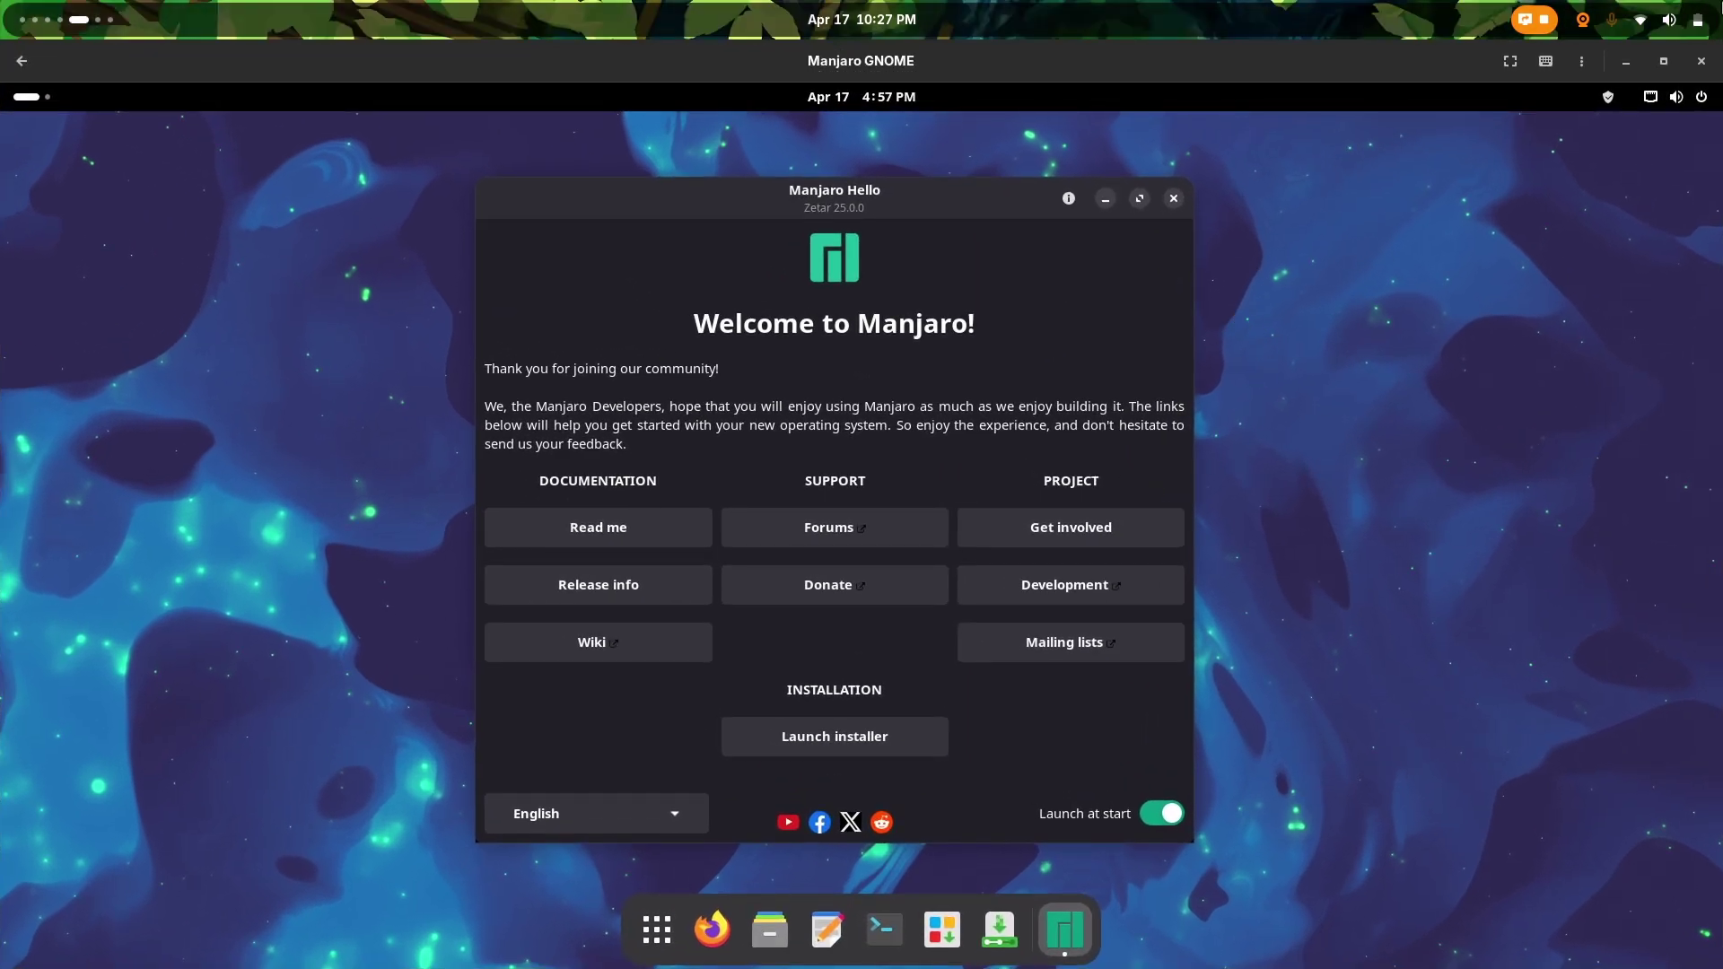
left_click(1510, 61)
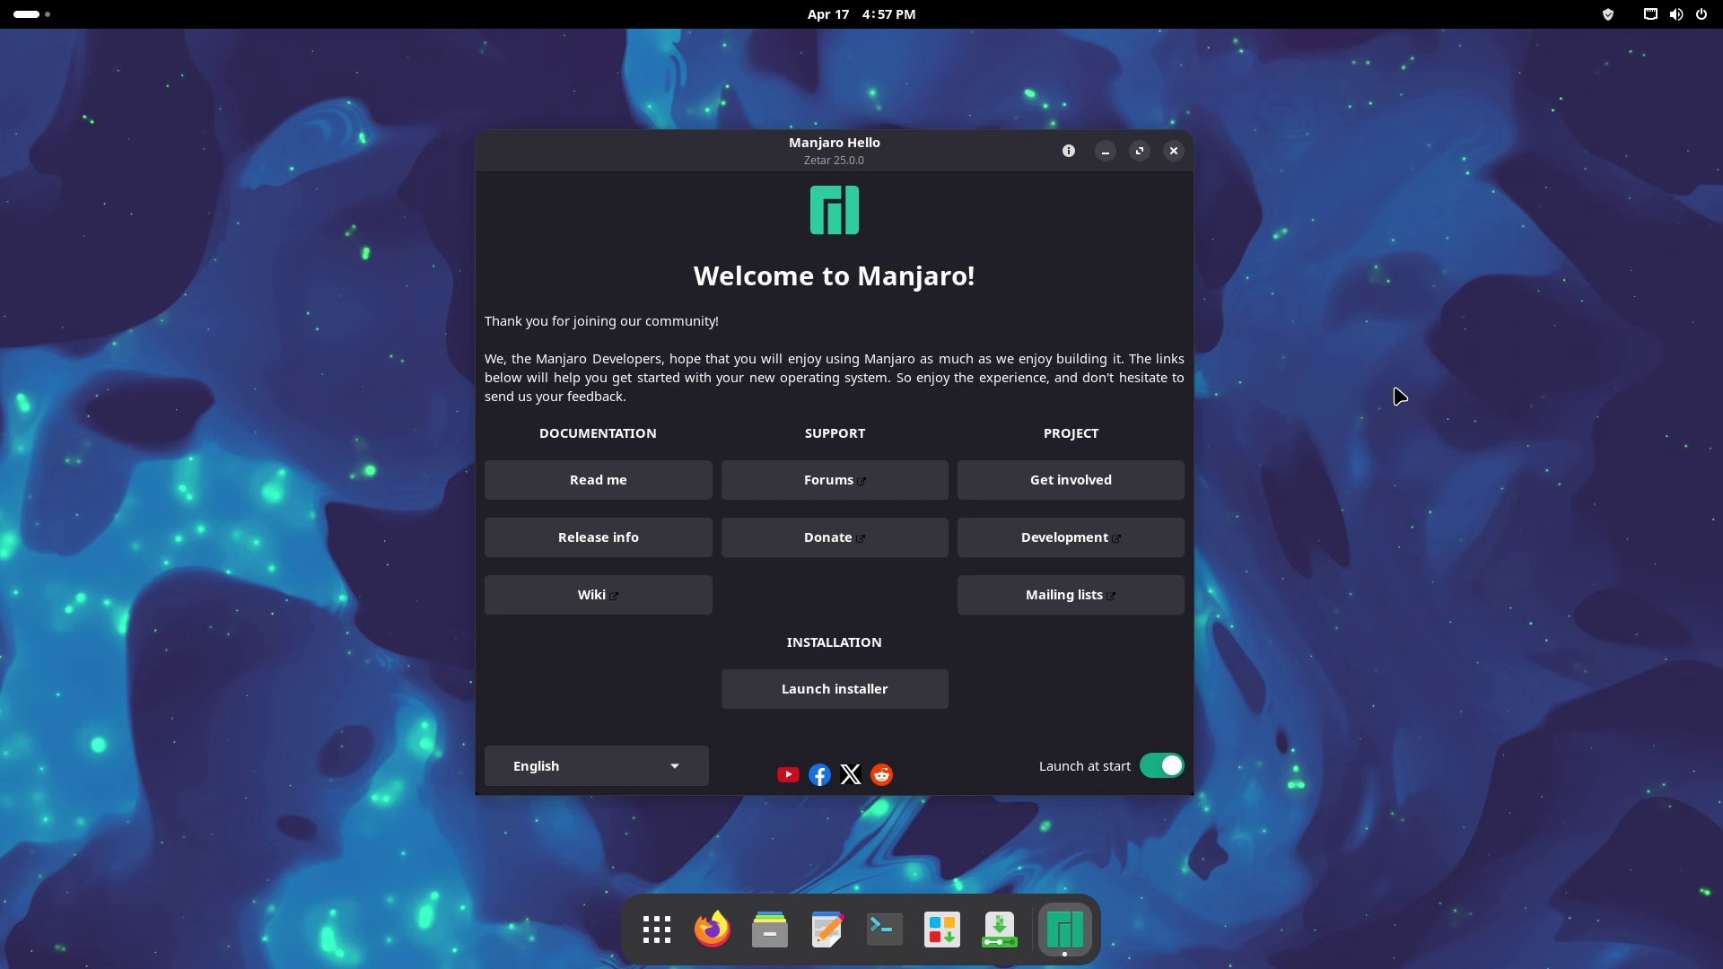
Step: Look over the workspace overview and the quick settings panel
left_click(40, 15)
scroll(1128, 722, "down", 1)
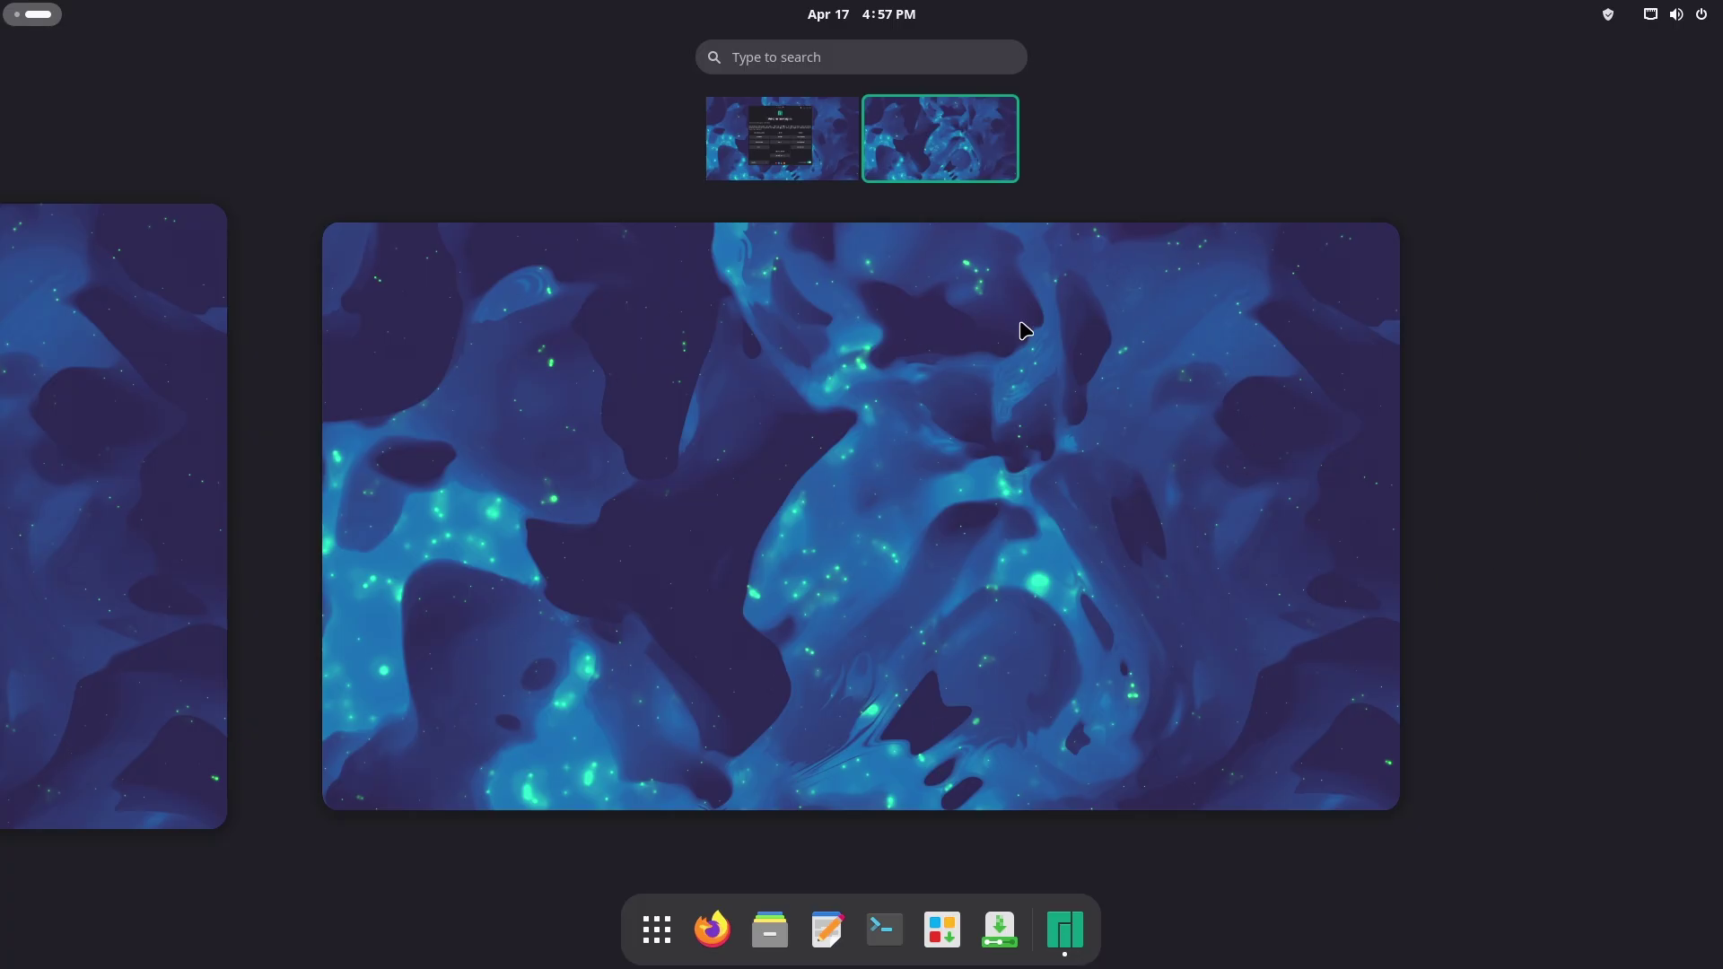
left_click(1684, 14)
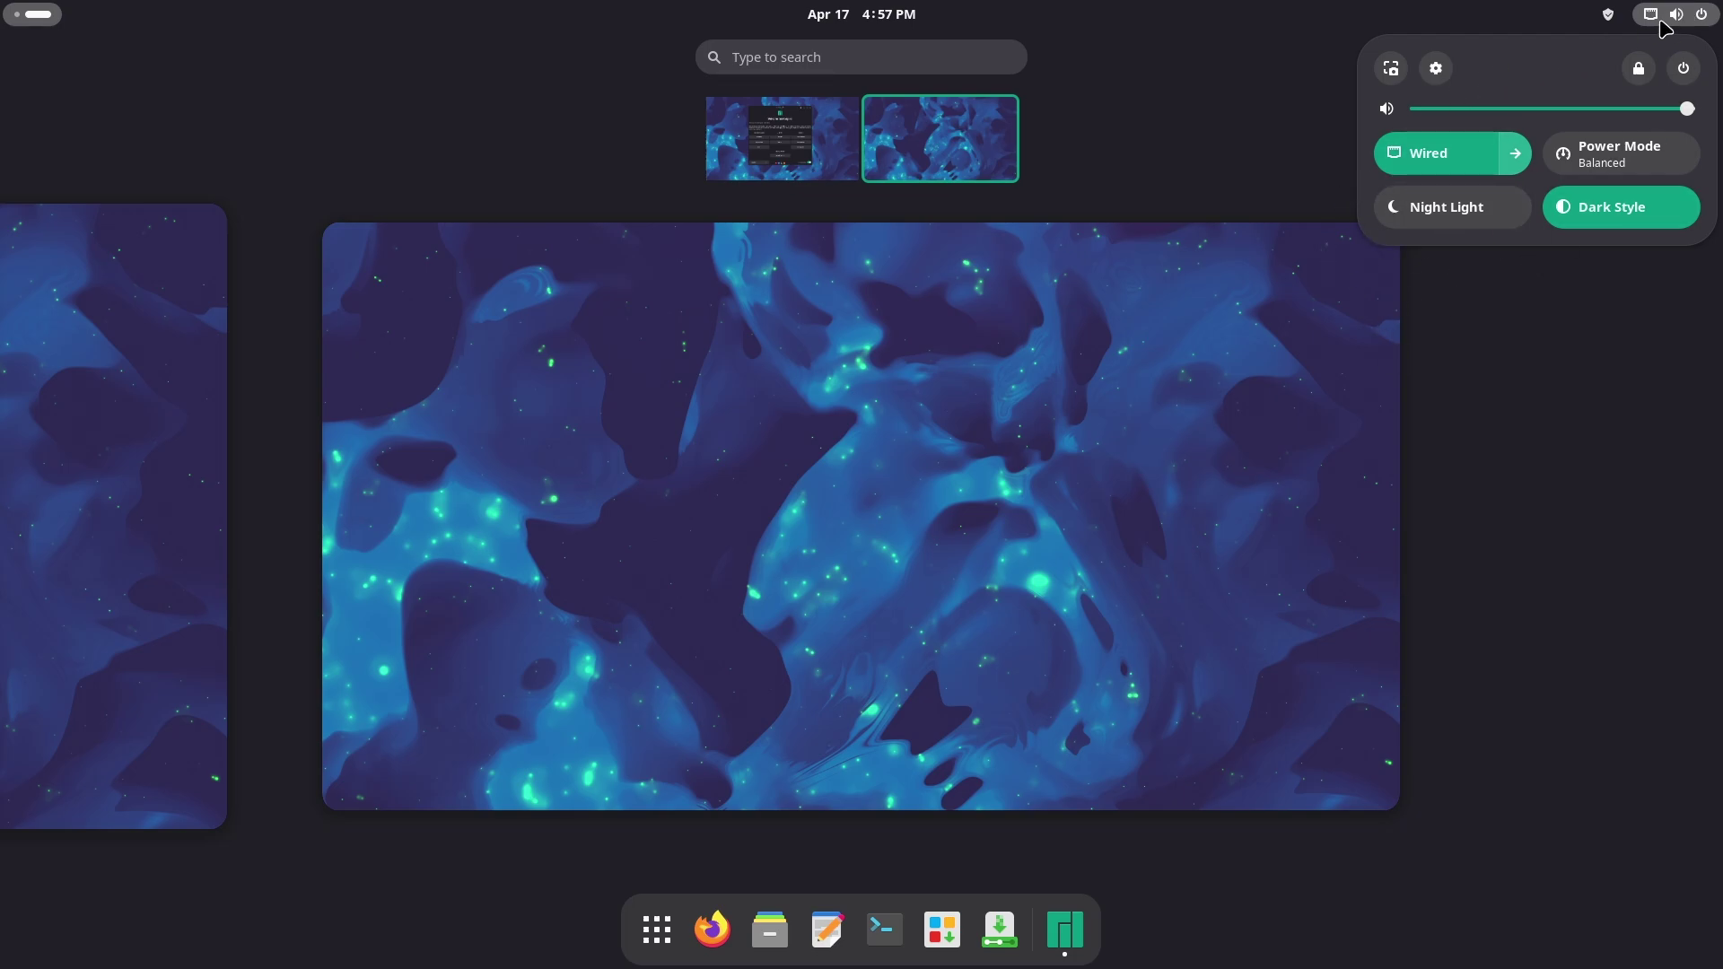
left_click(1663, 21)
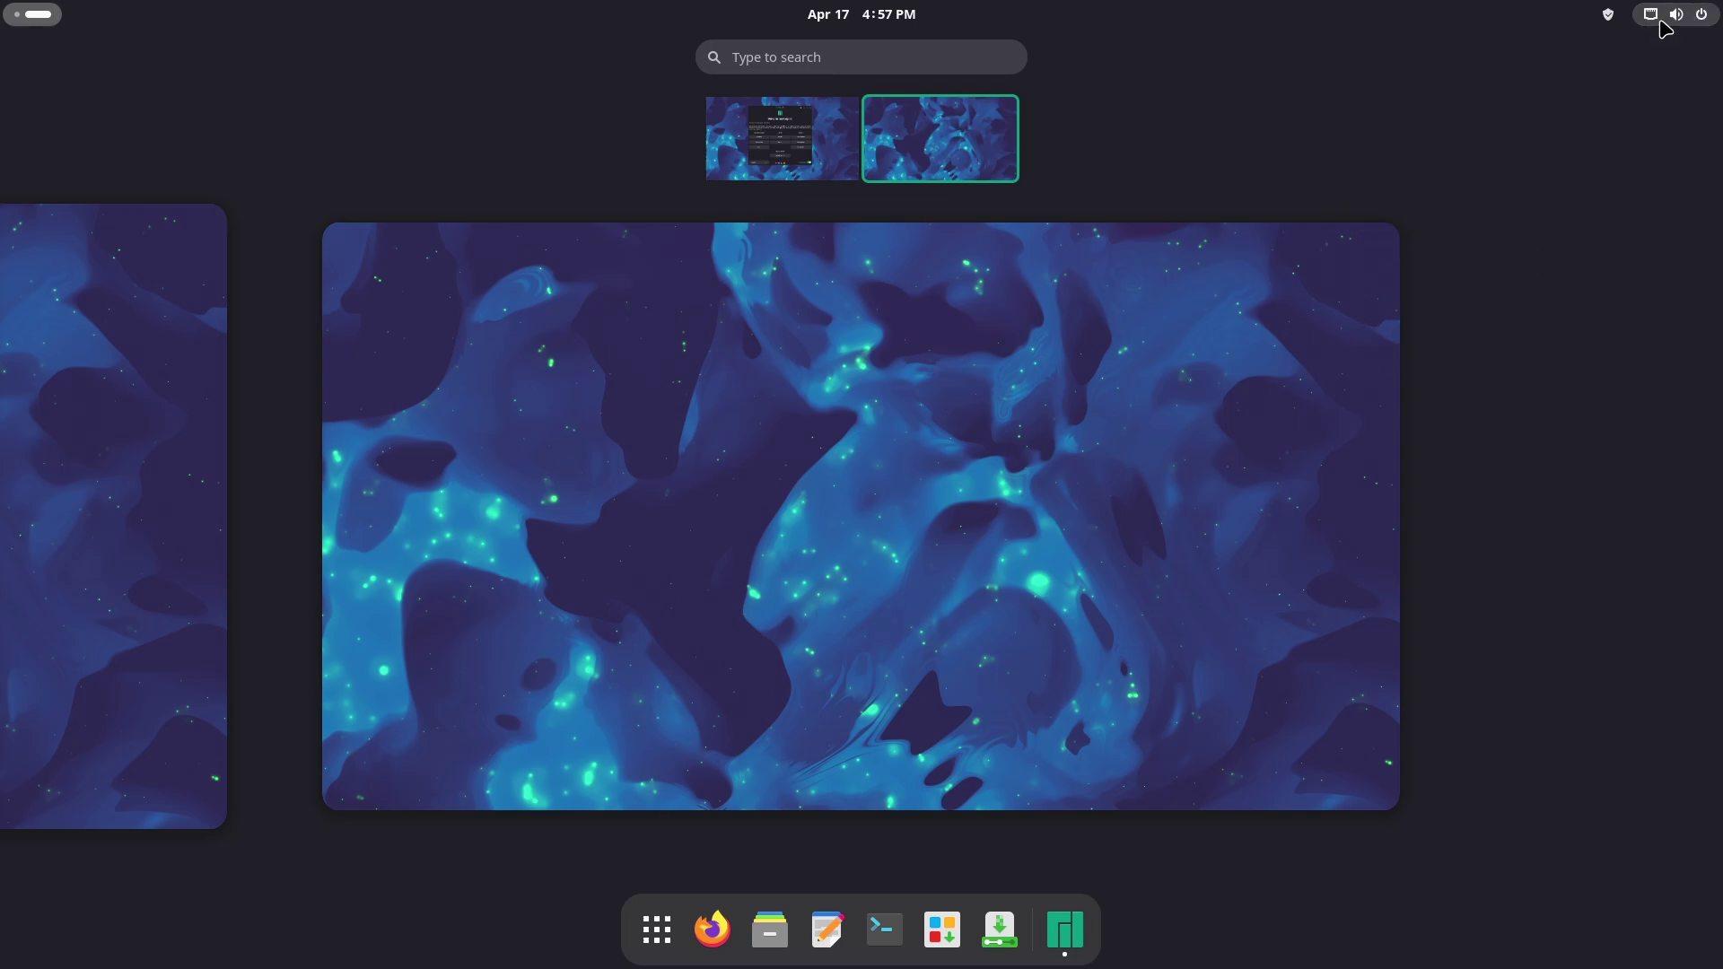
Step: Browse the app grid, then return to Manjaro Hello and launch the installer
left_click(655, 928)
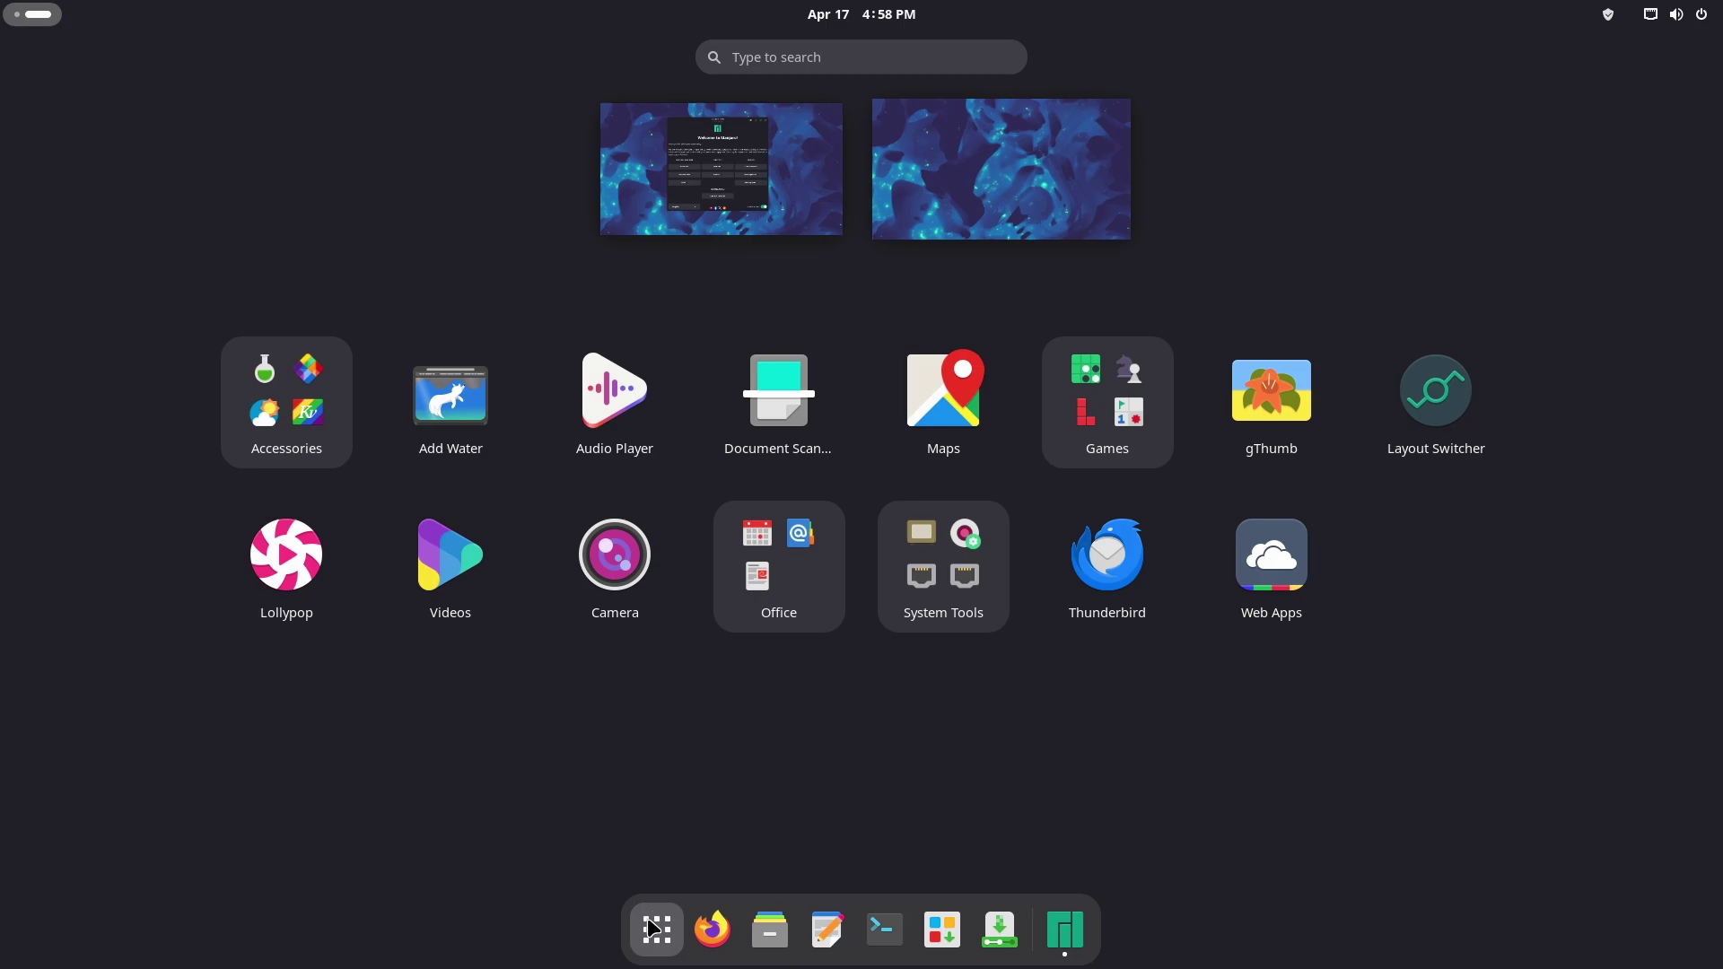
left_click(657, 929)
left_click(656, 931)
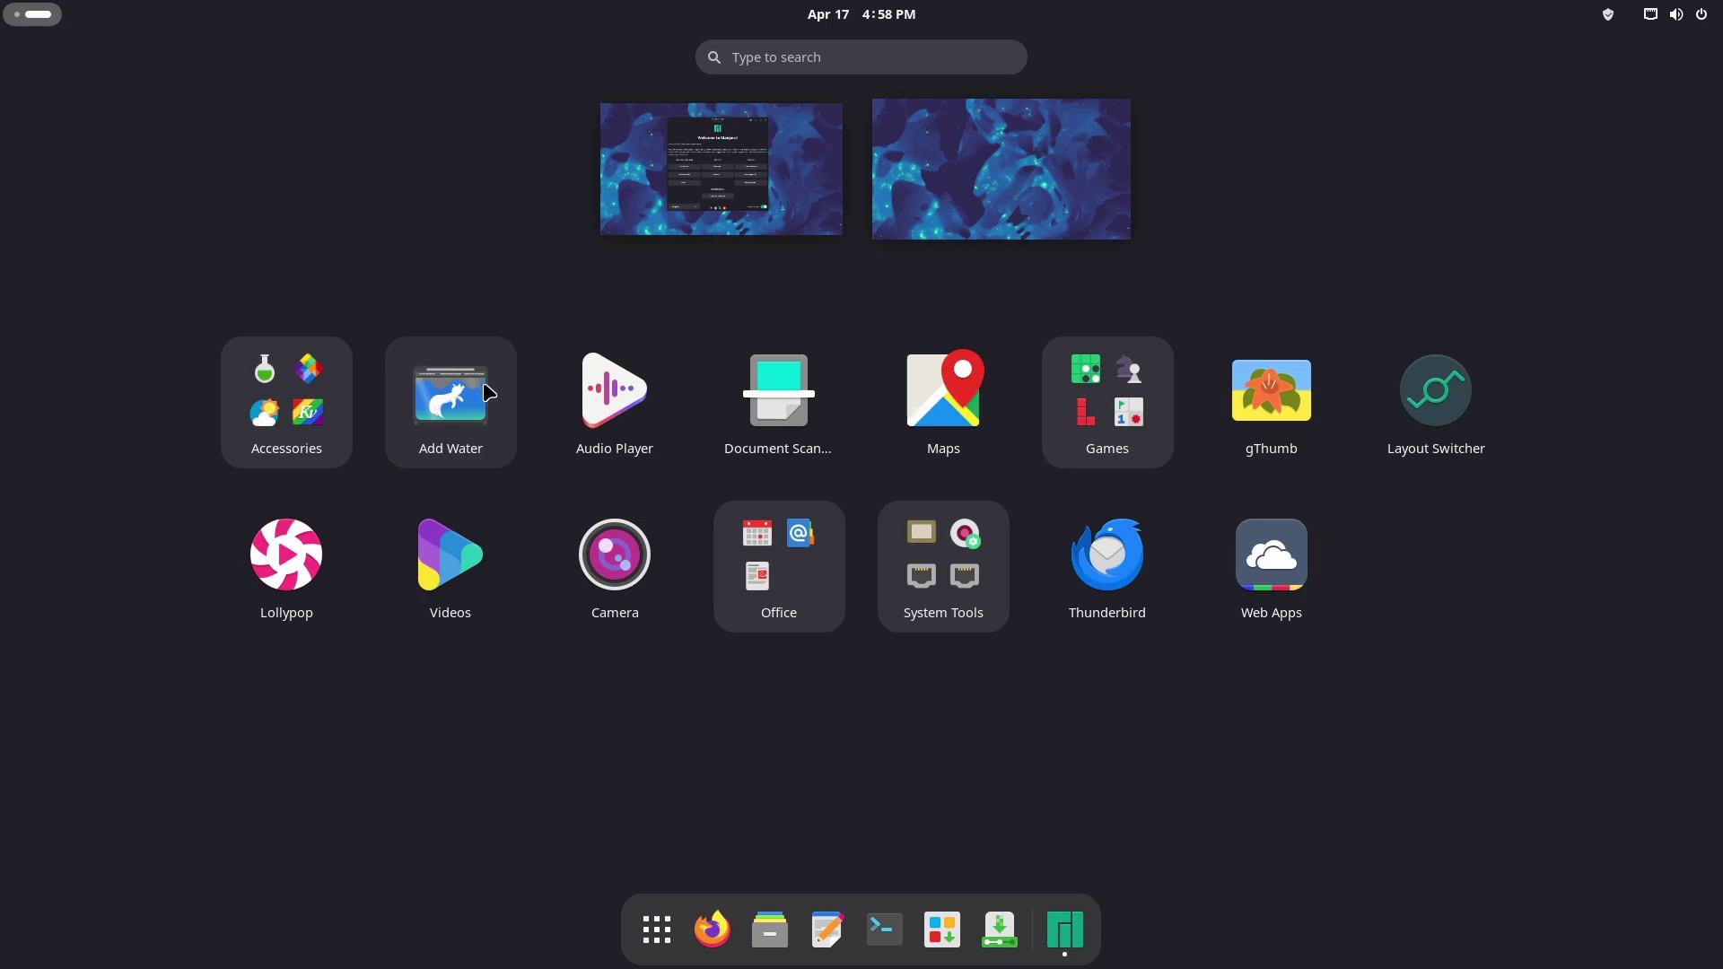
mouse_move(489, 415)
left_mouse_down()
mouse_move(560, 411)
mouse_move(489, 404)
left_mouse_up()
left_click(656, 930)
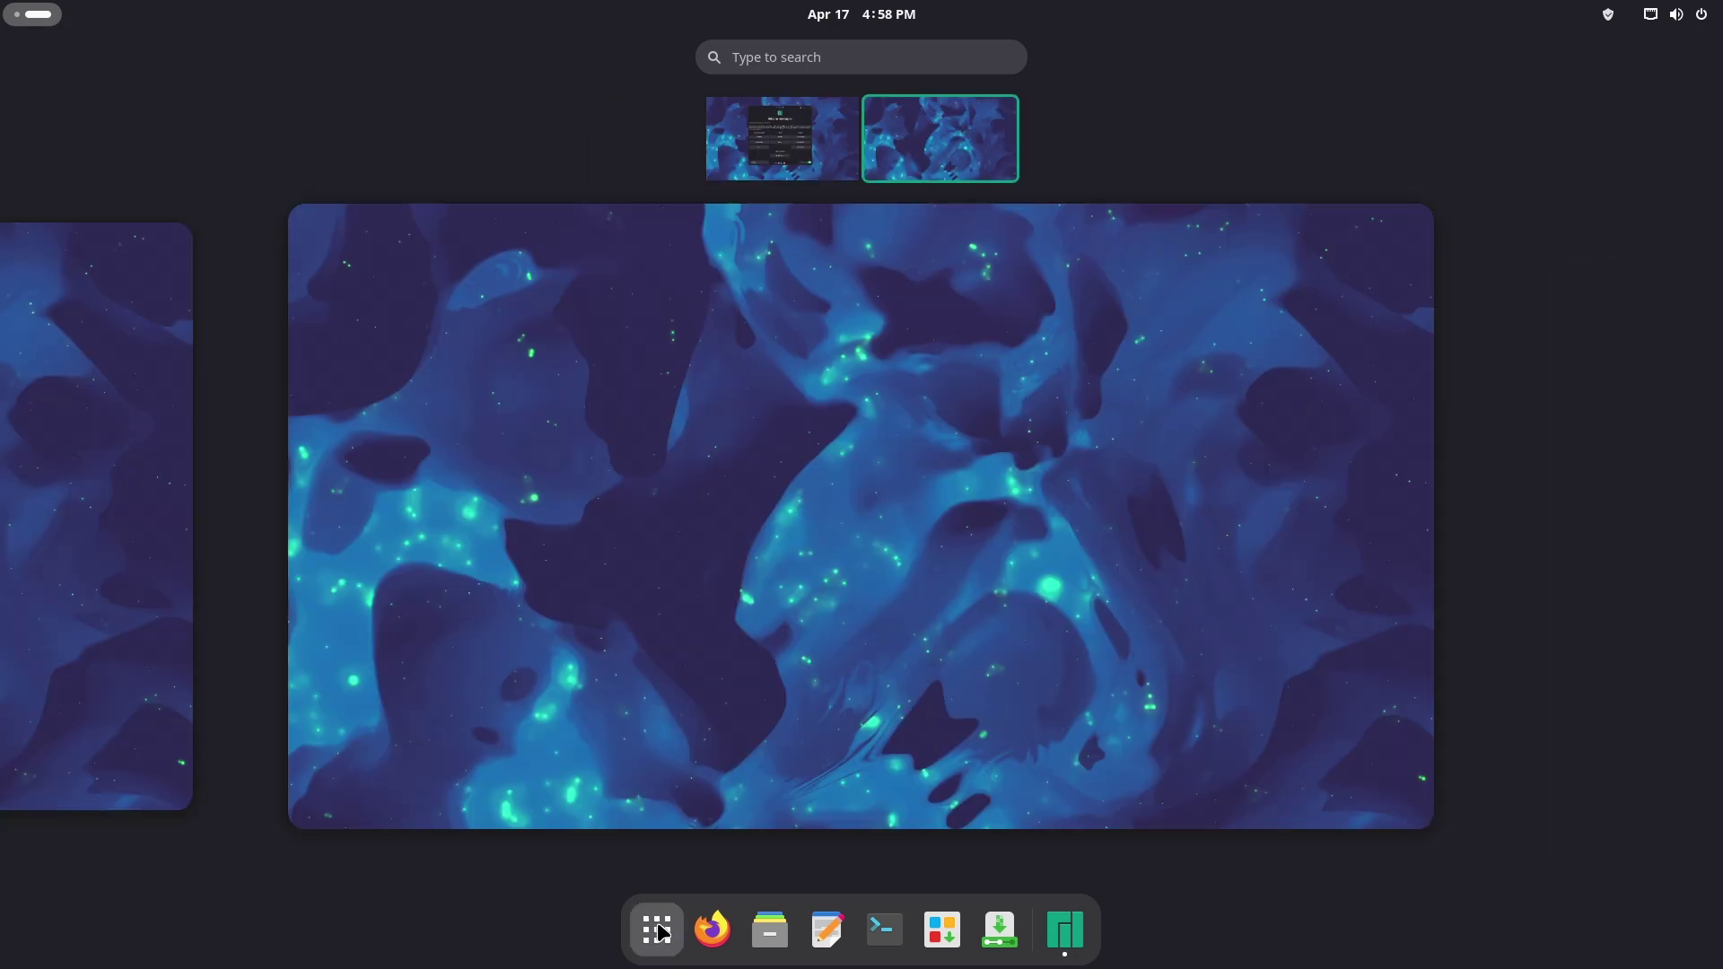
left_click(806, 166)
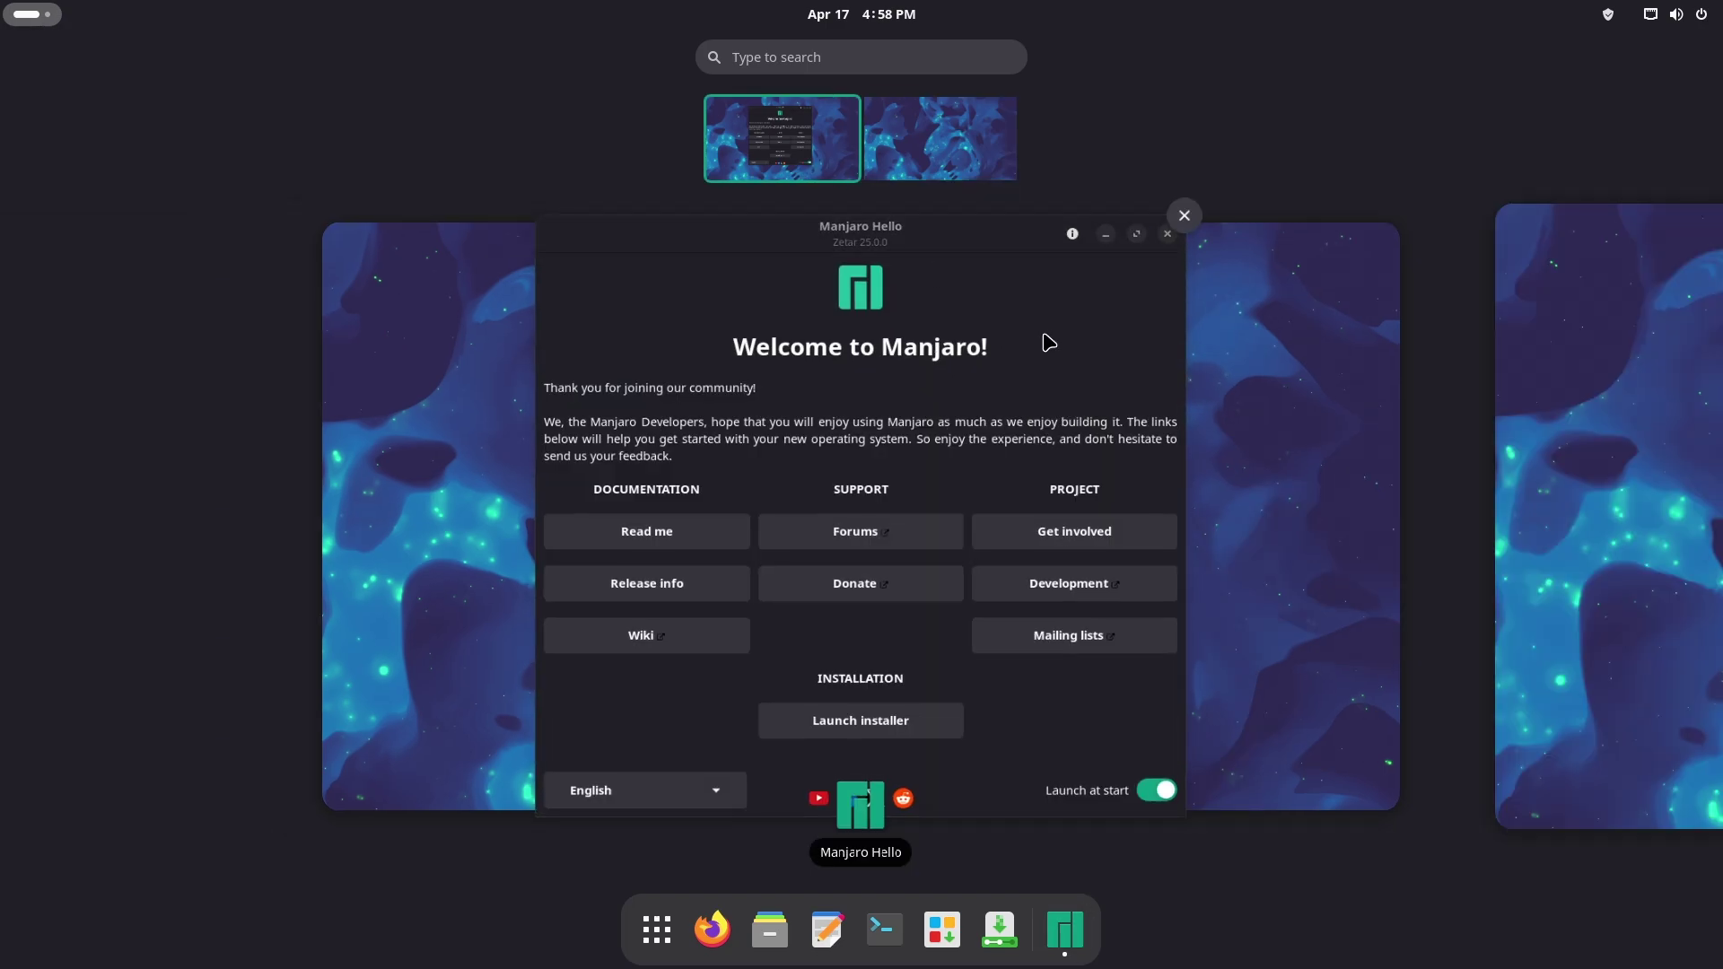
left_click(1022, 396)
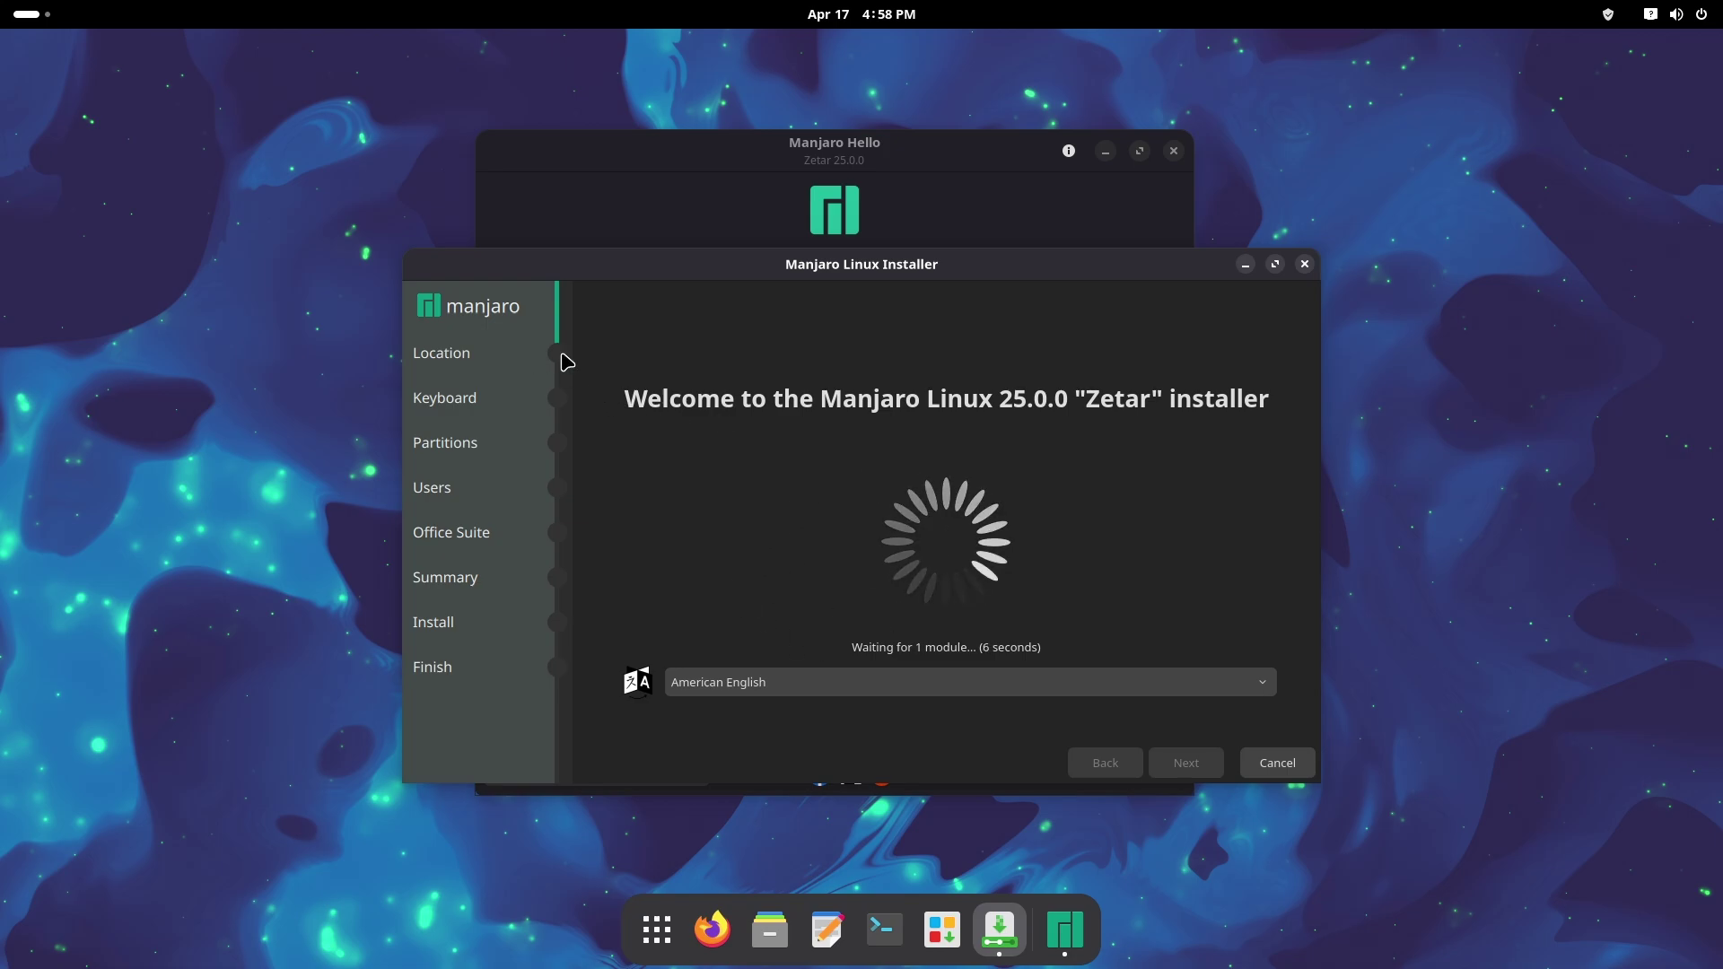
Step: Cancel and quit the Manjaro installer, then close the Manjaro Hello window
left_click(1305, 264)
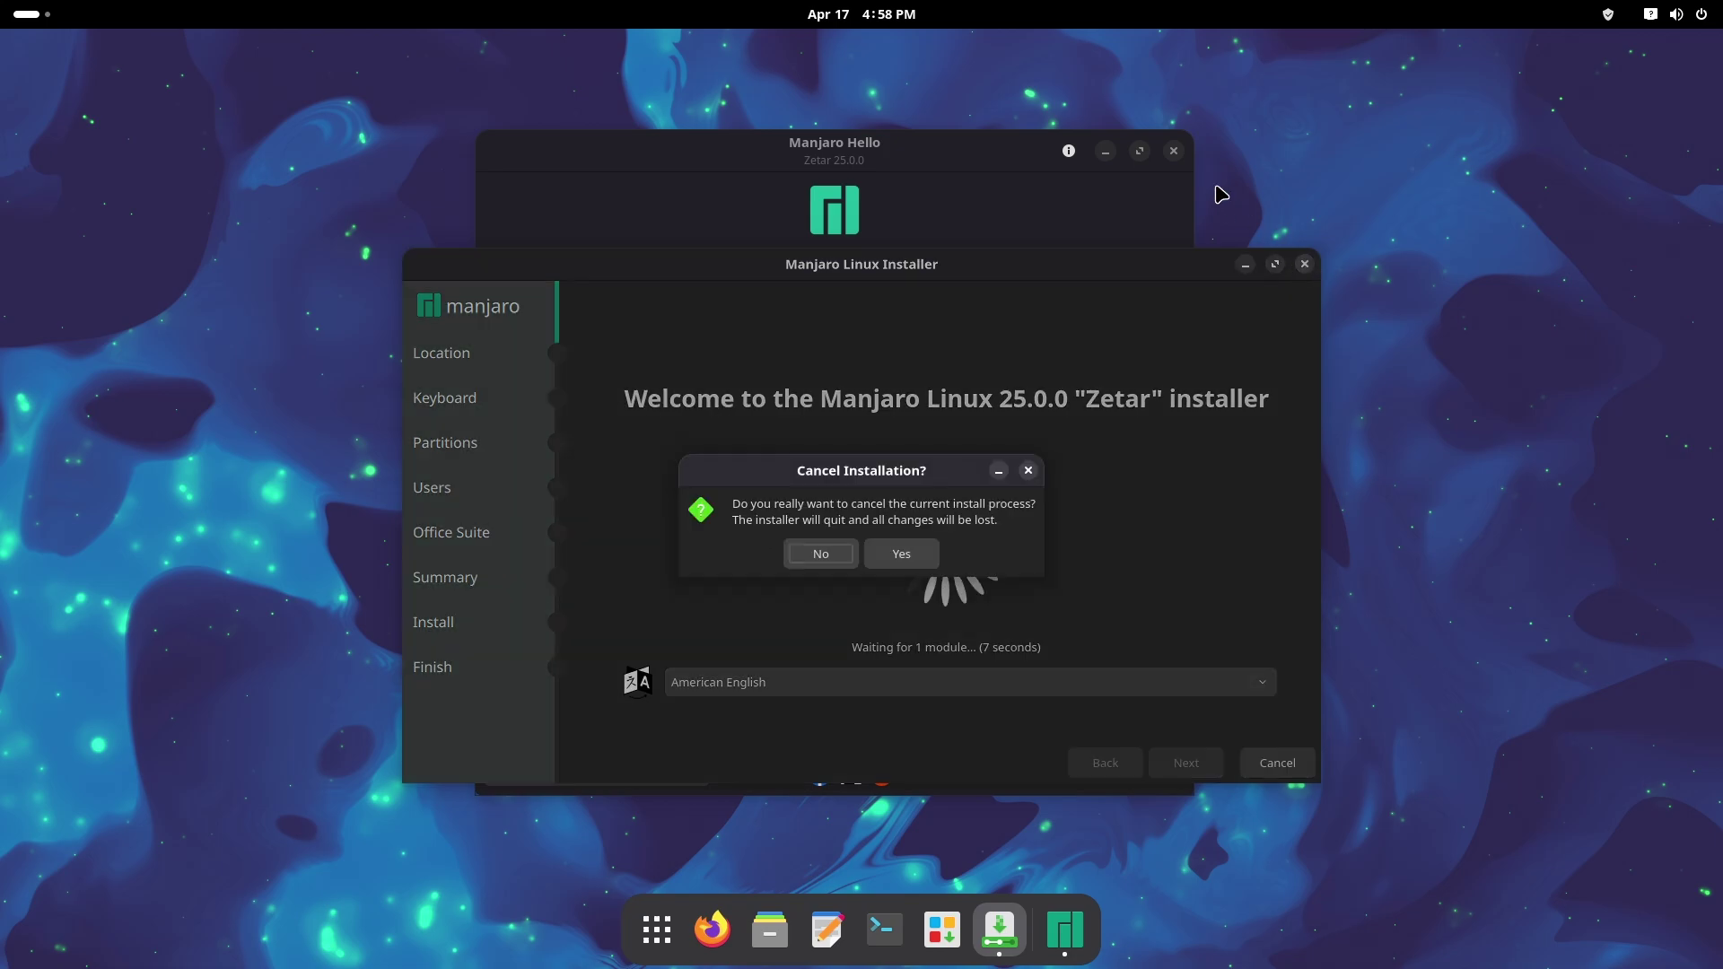
left_click(901, 554)
left_click(1178, 157)
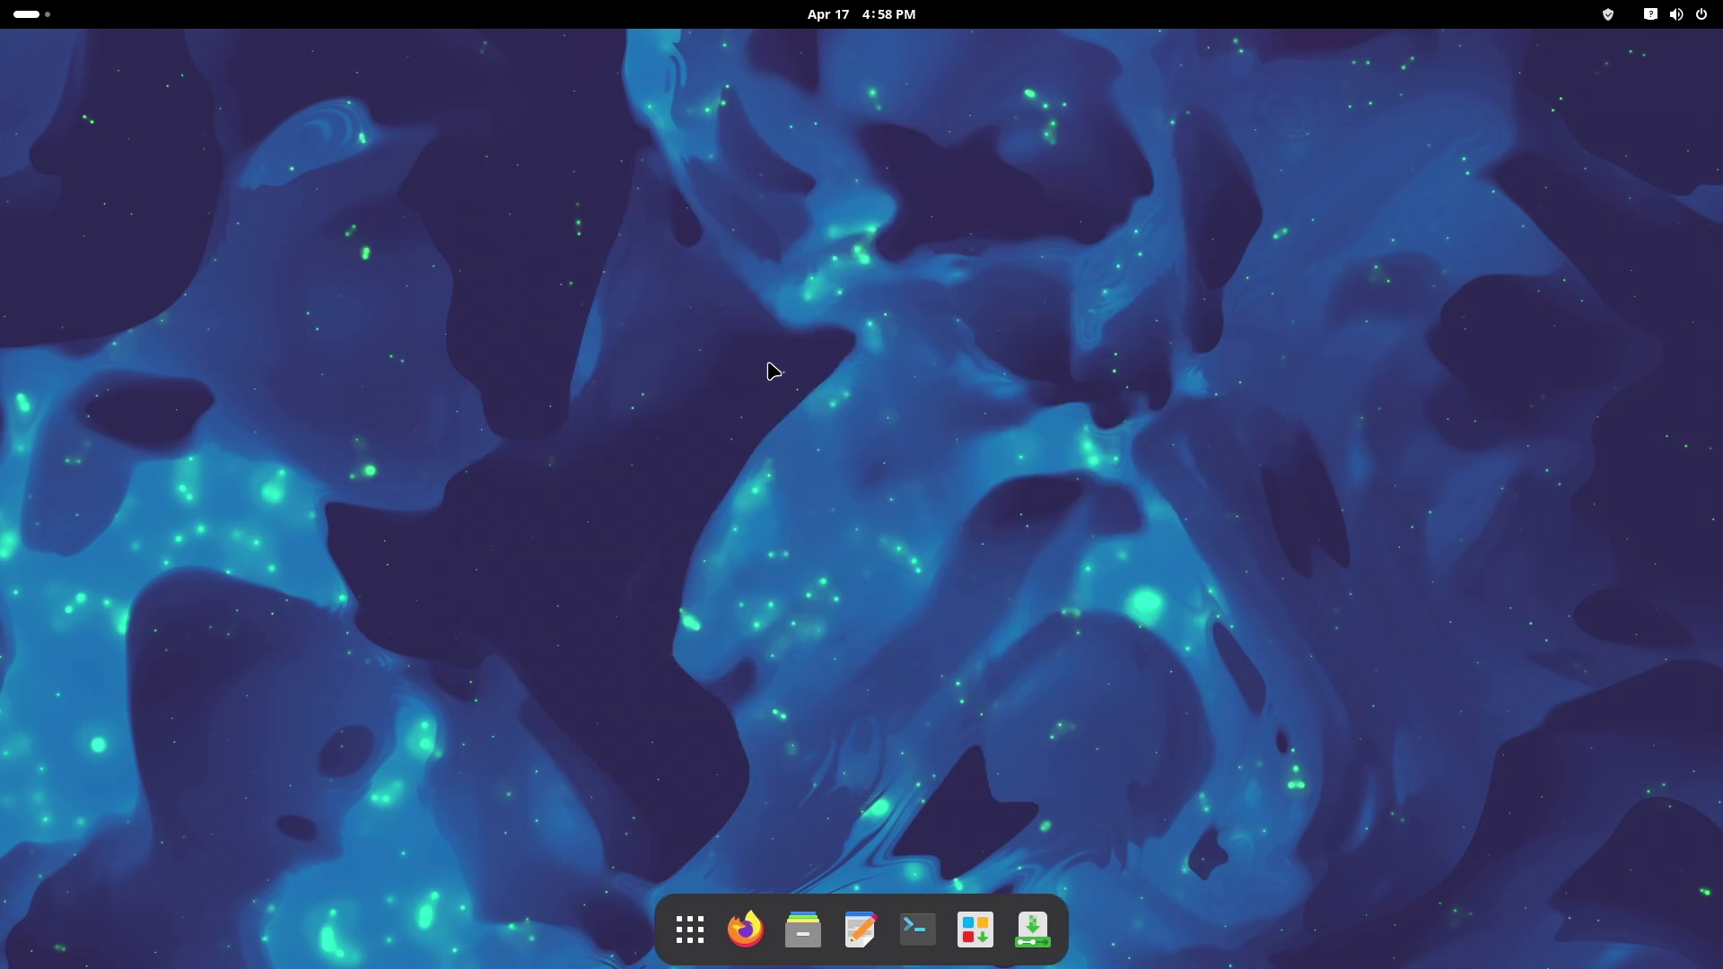
Step: Launch Layout Switcher from the Activities app grid
left_click(33, 20)
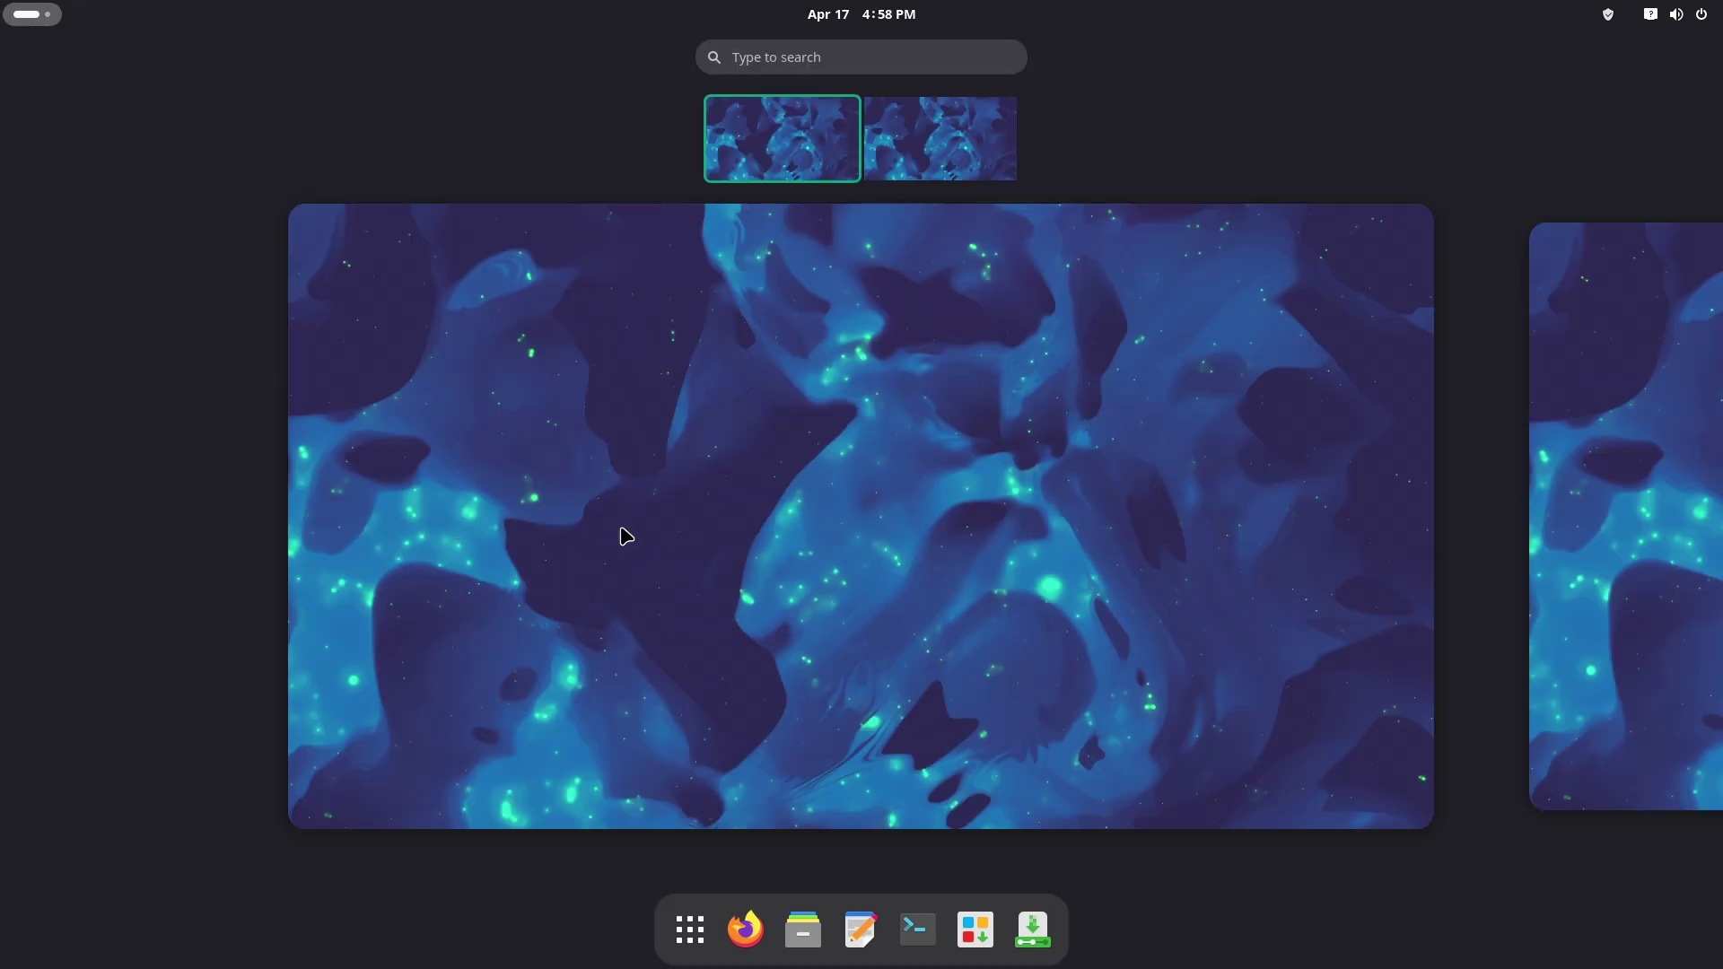
left_click(690, 930)
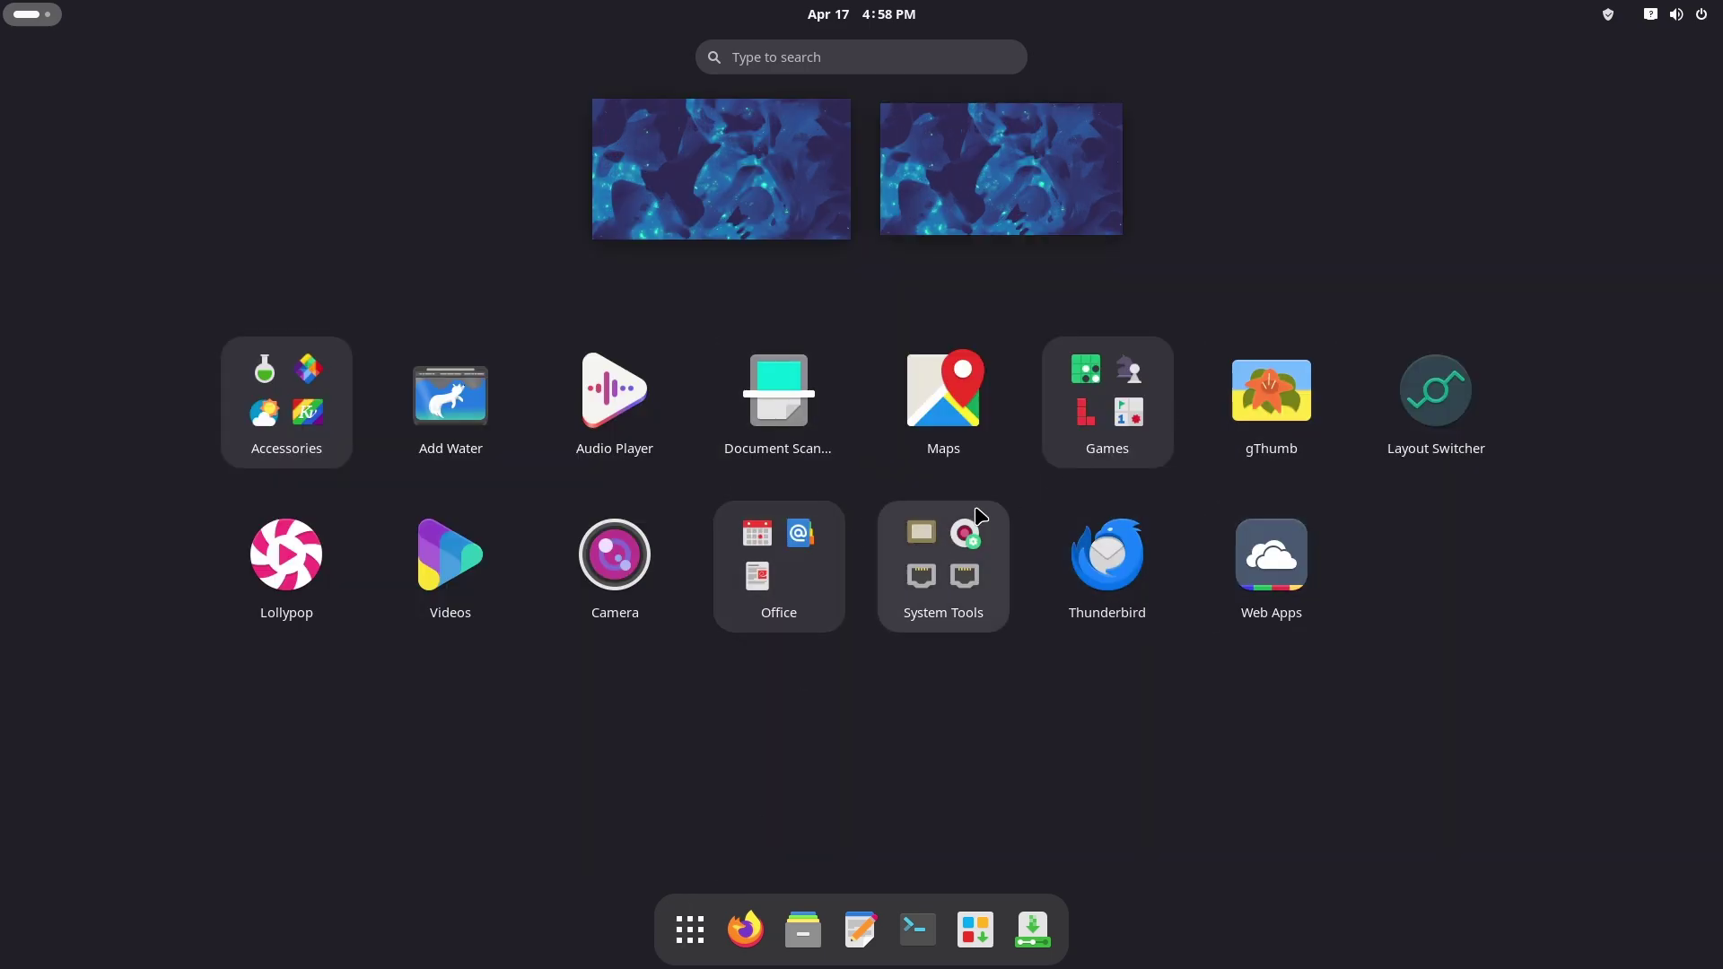
left_click(1419, 446)
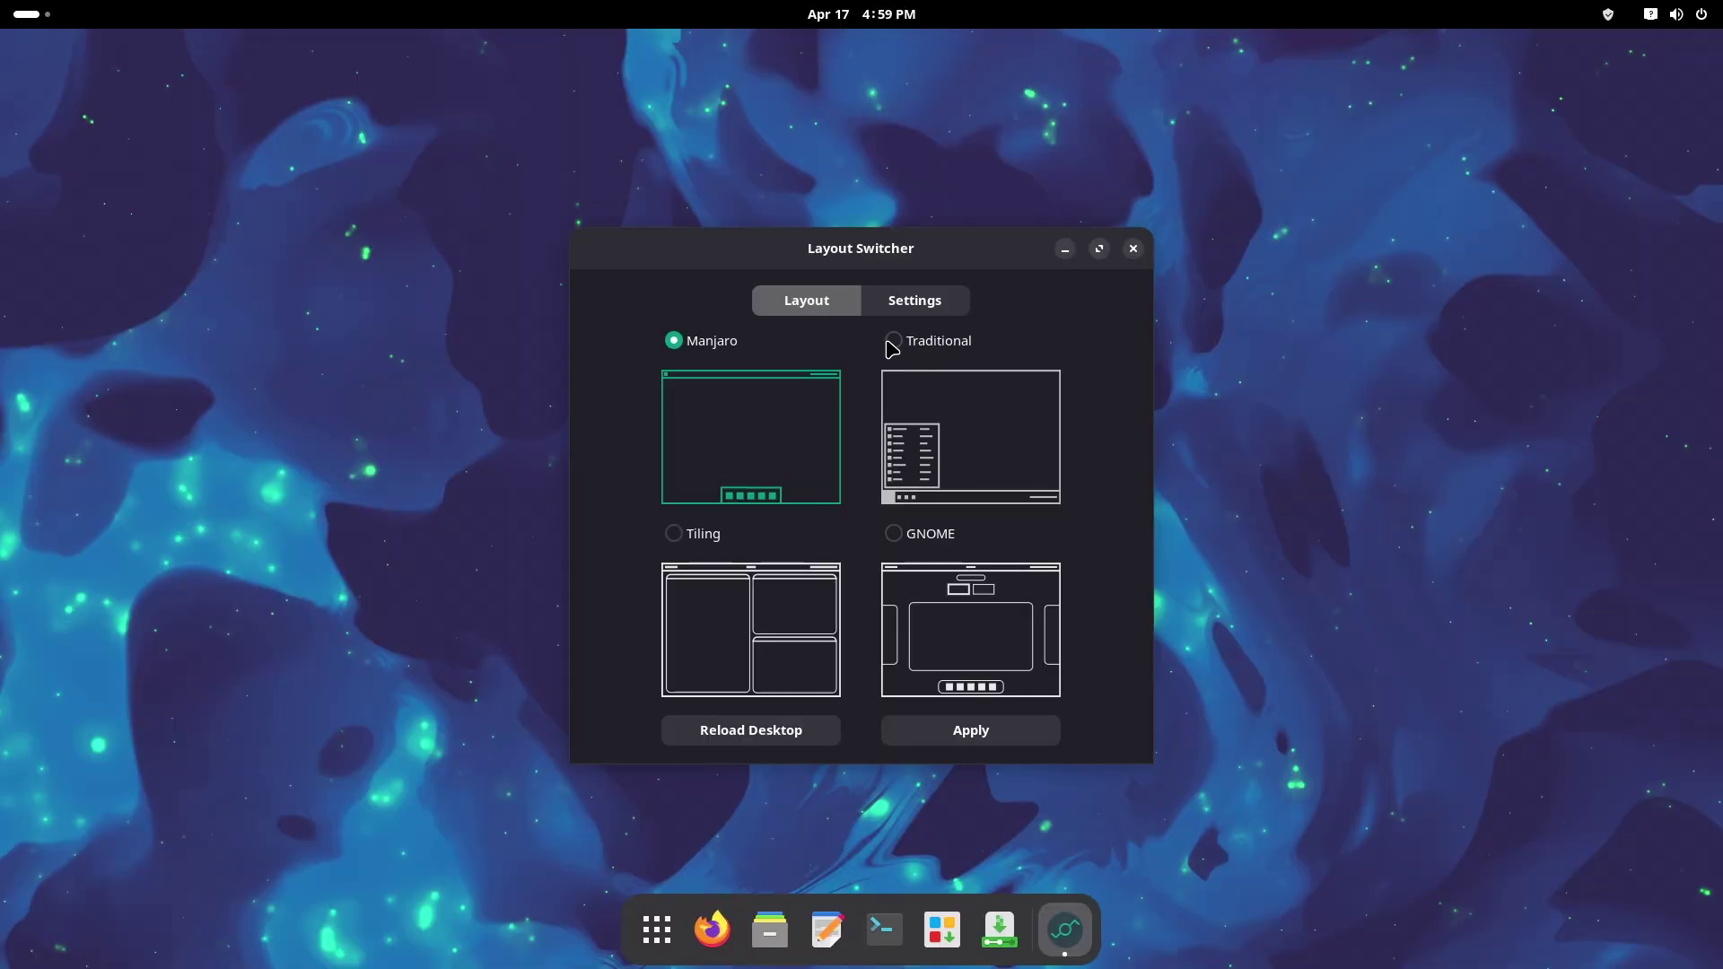
Step: Apply the Tiling layout and try adding and switching workspaces
left_click(675, 534)
left_click(953, 745)
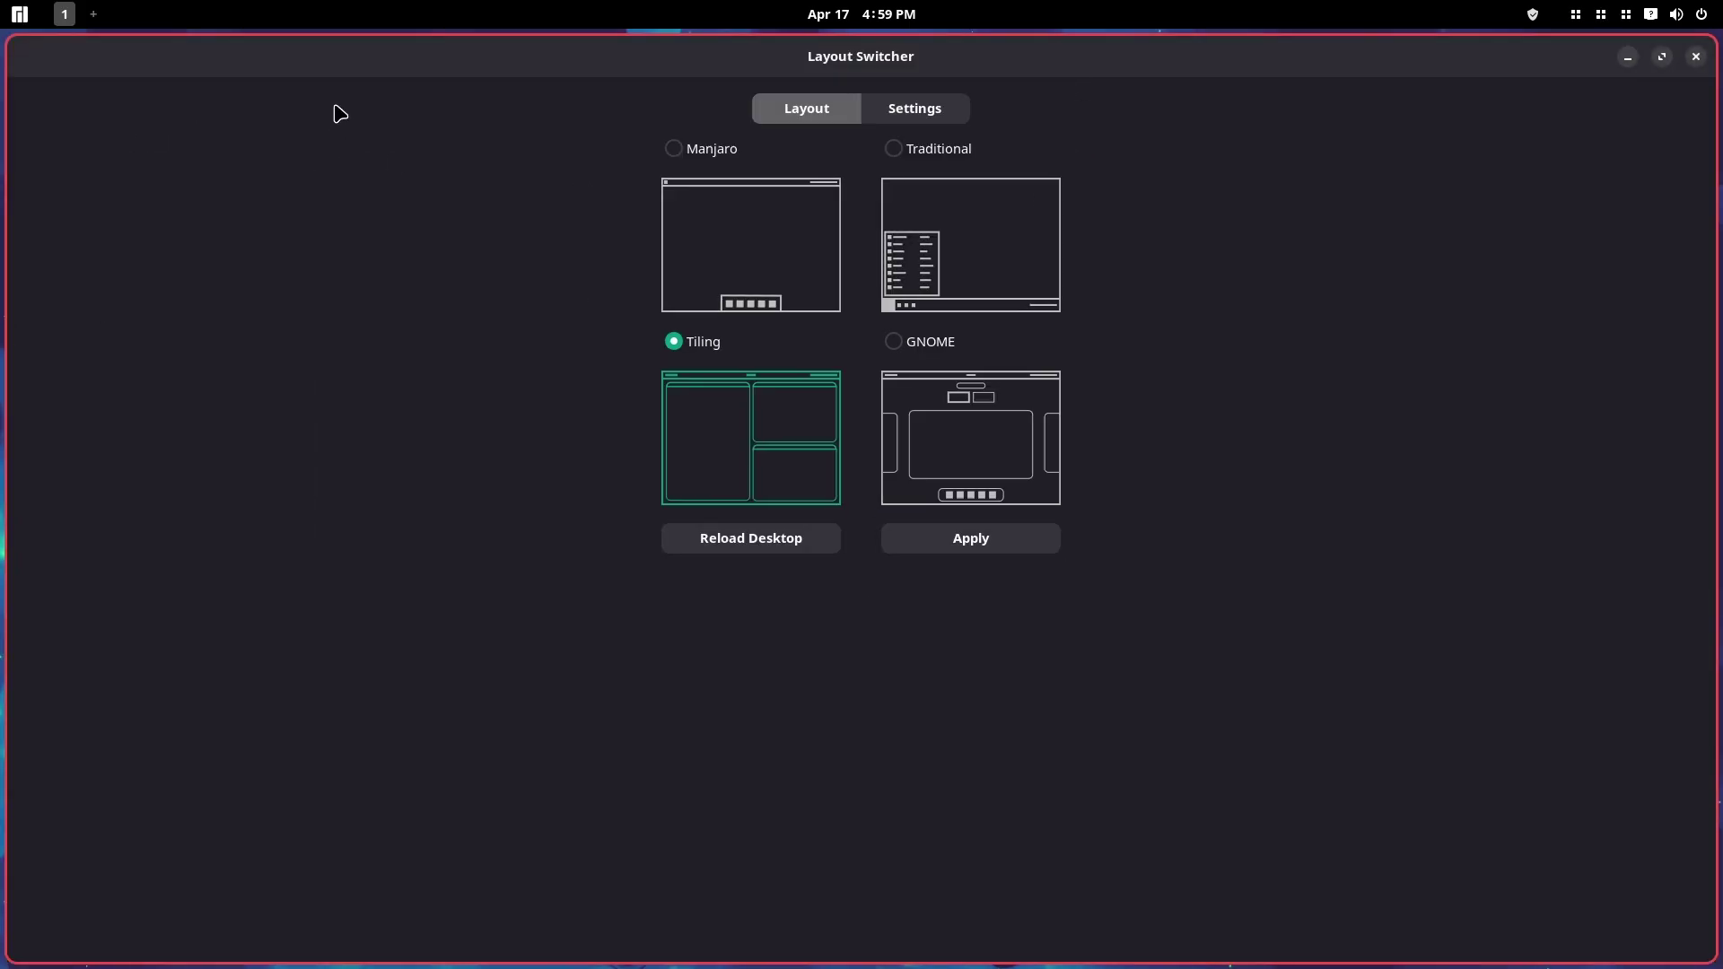
left_click(91, 20)
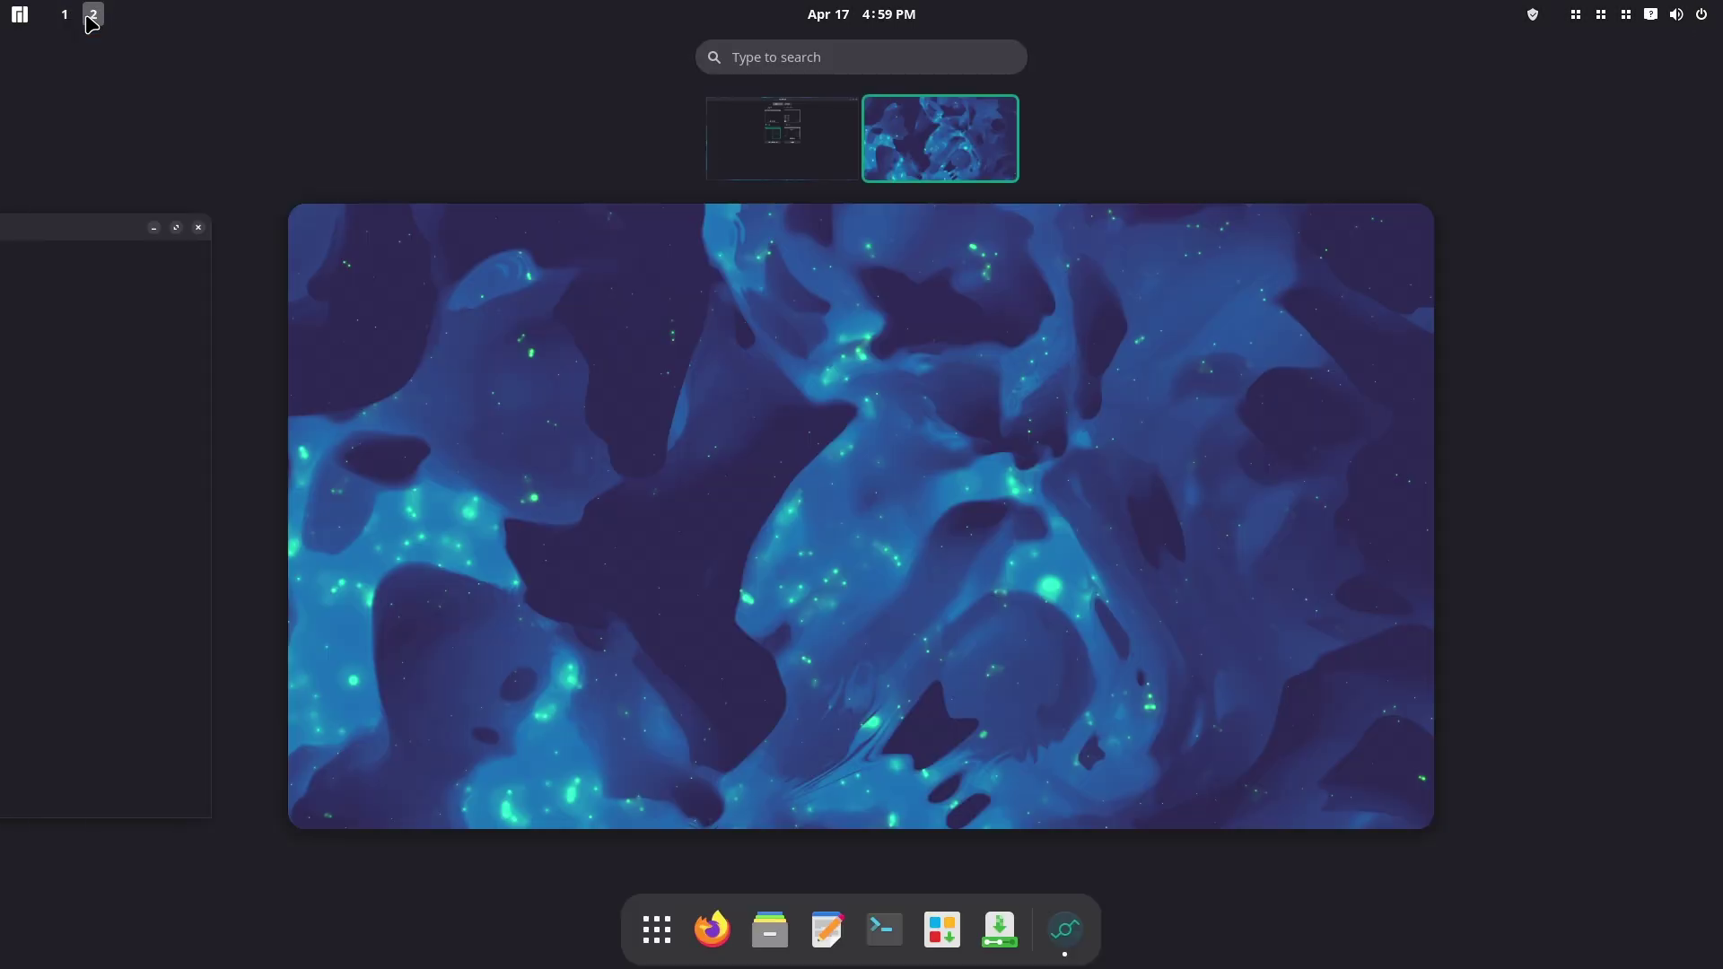
left_click(754, 151)
scroll(550, 406, "down", 1)
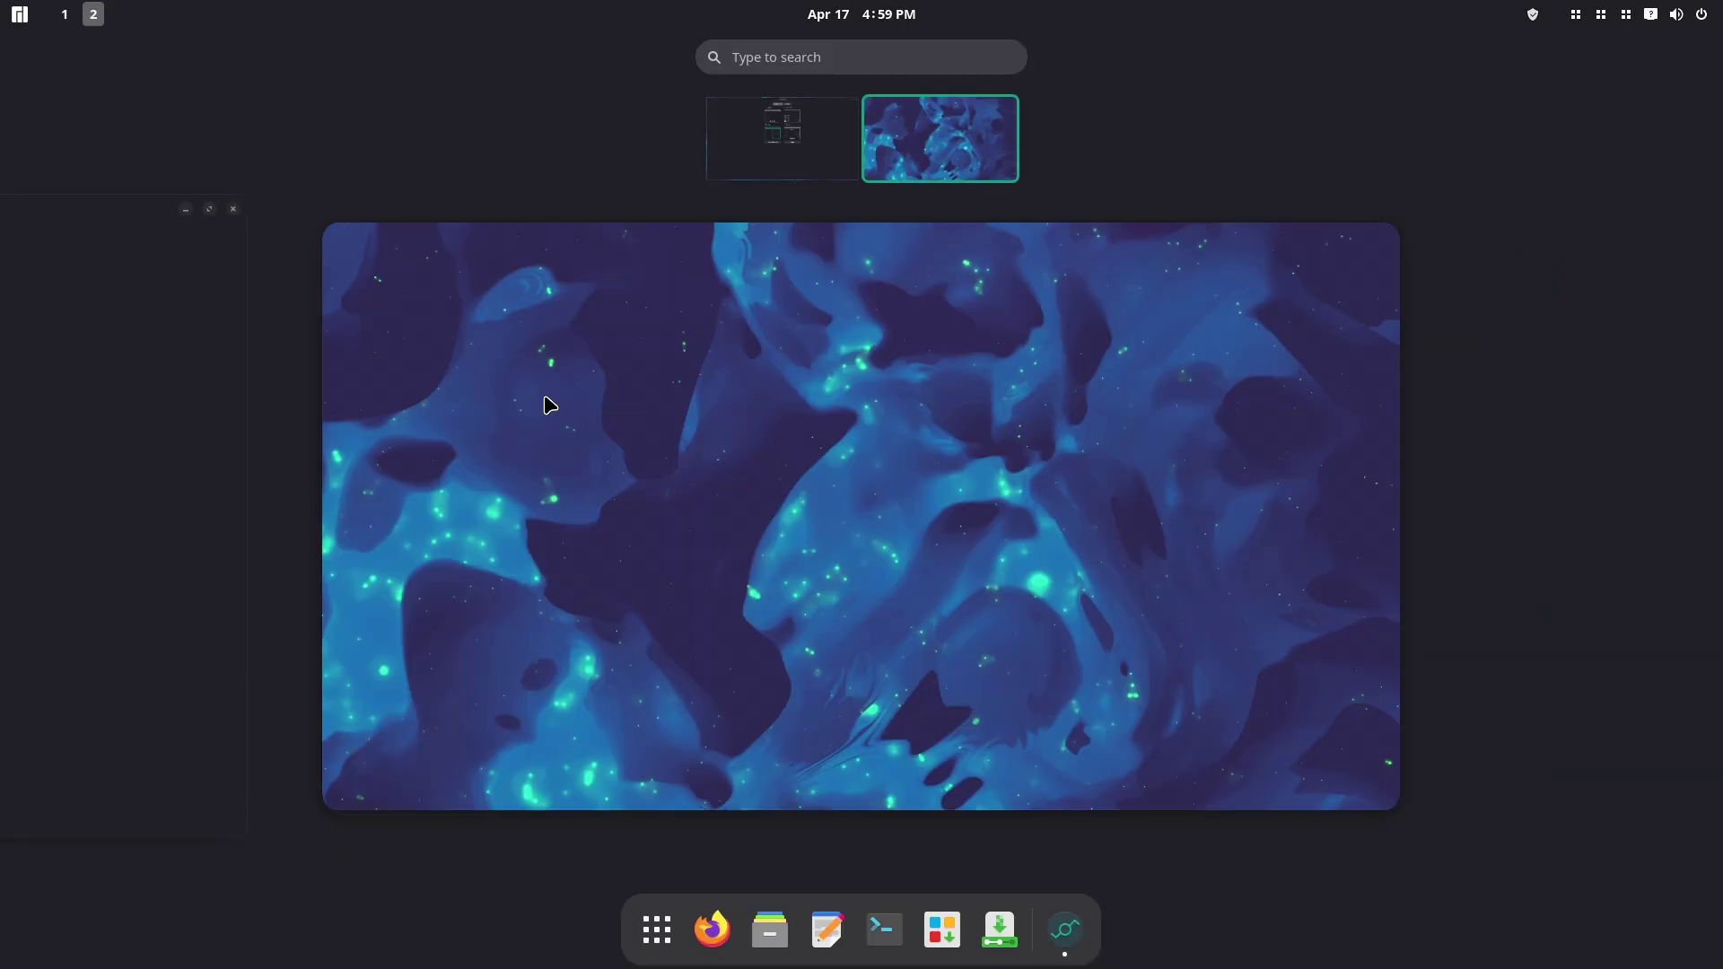
key("Escape")
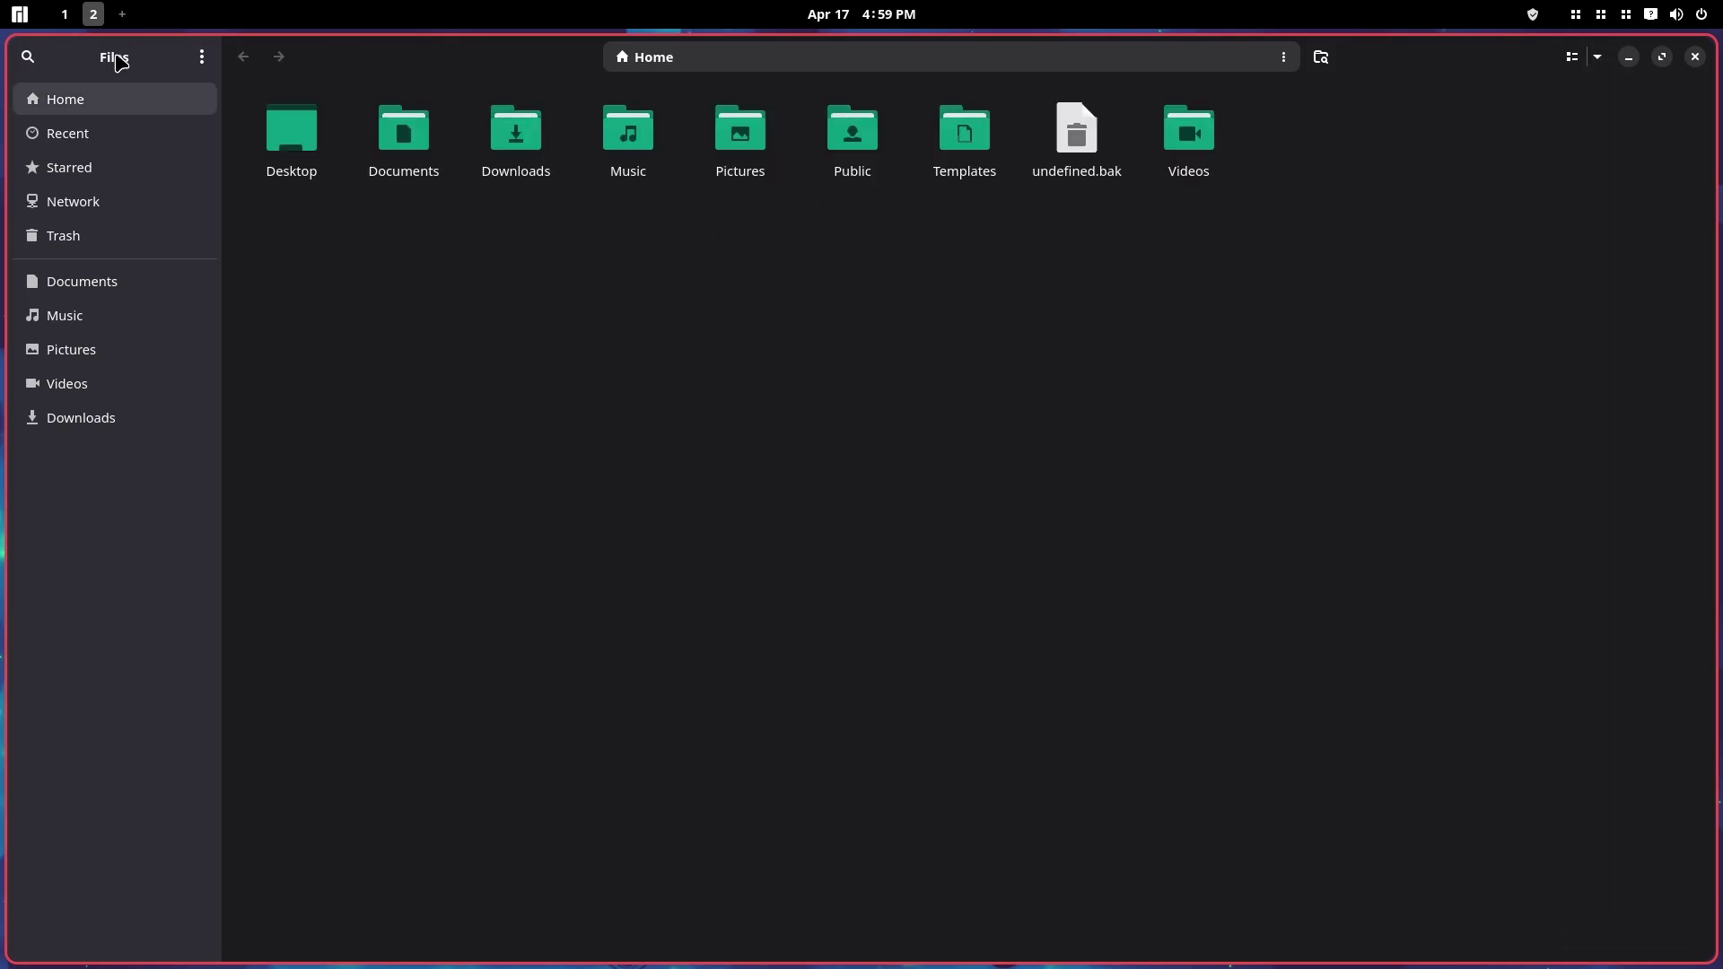
Step: Check the tiling toggles in quick settings, close Files, and return to workspace 1
left_click(1676, 14)
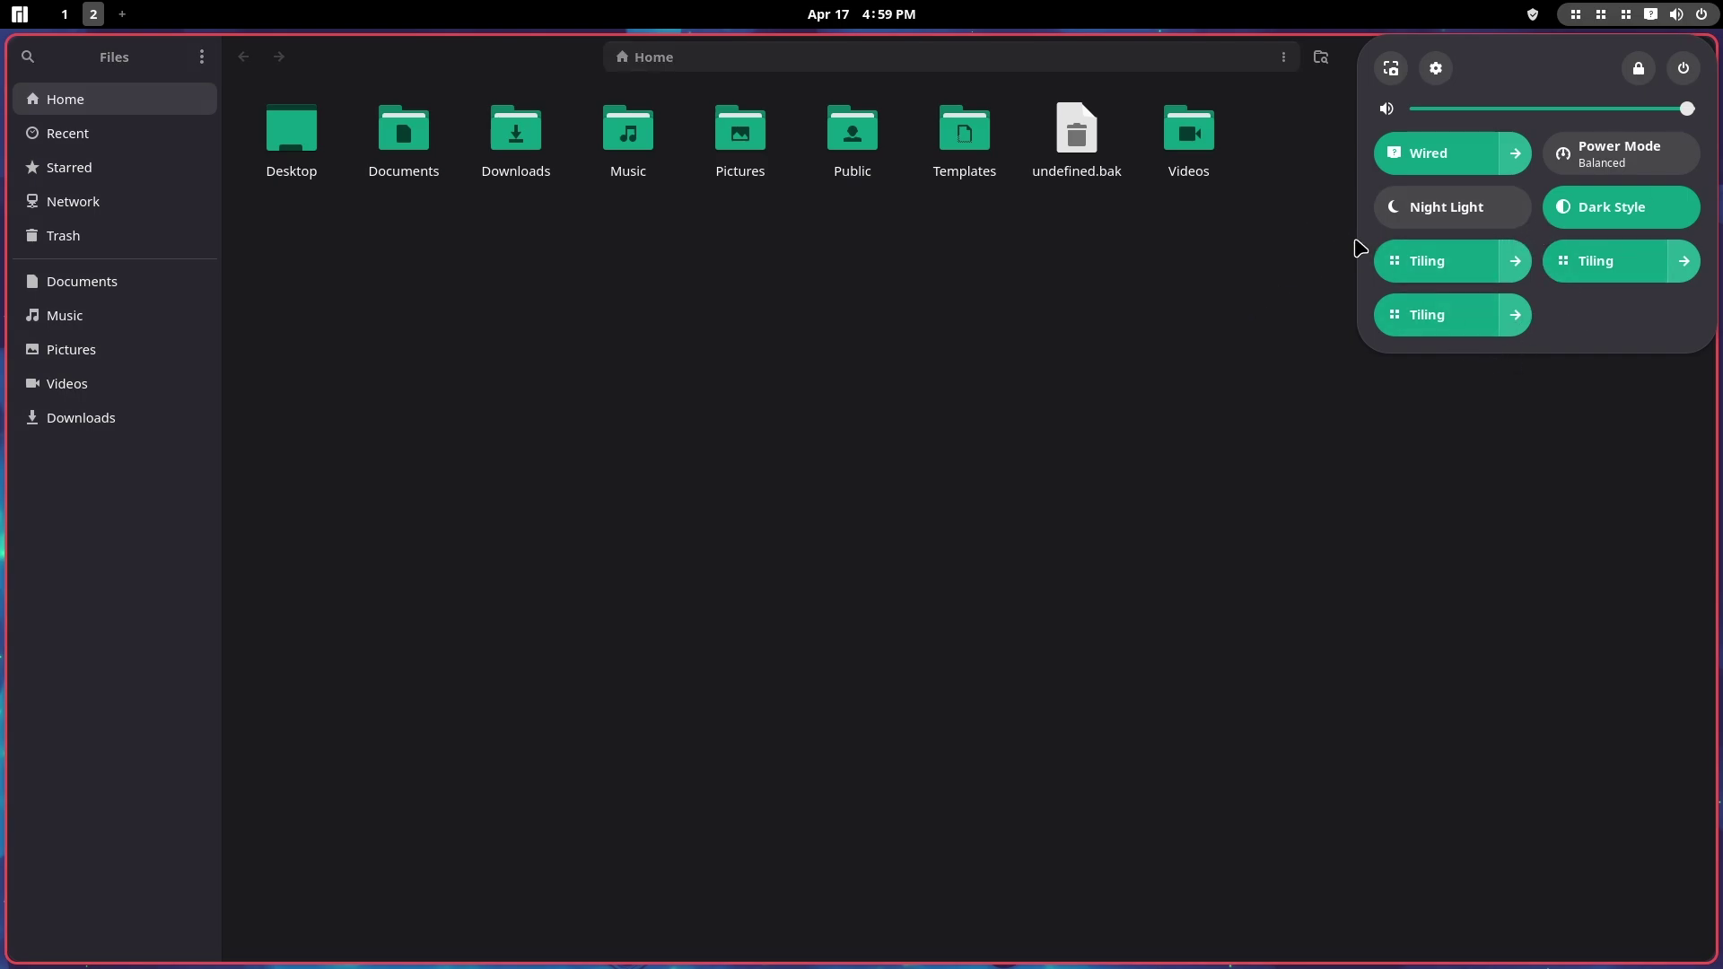
left_click(1280, 344)
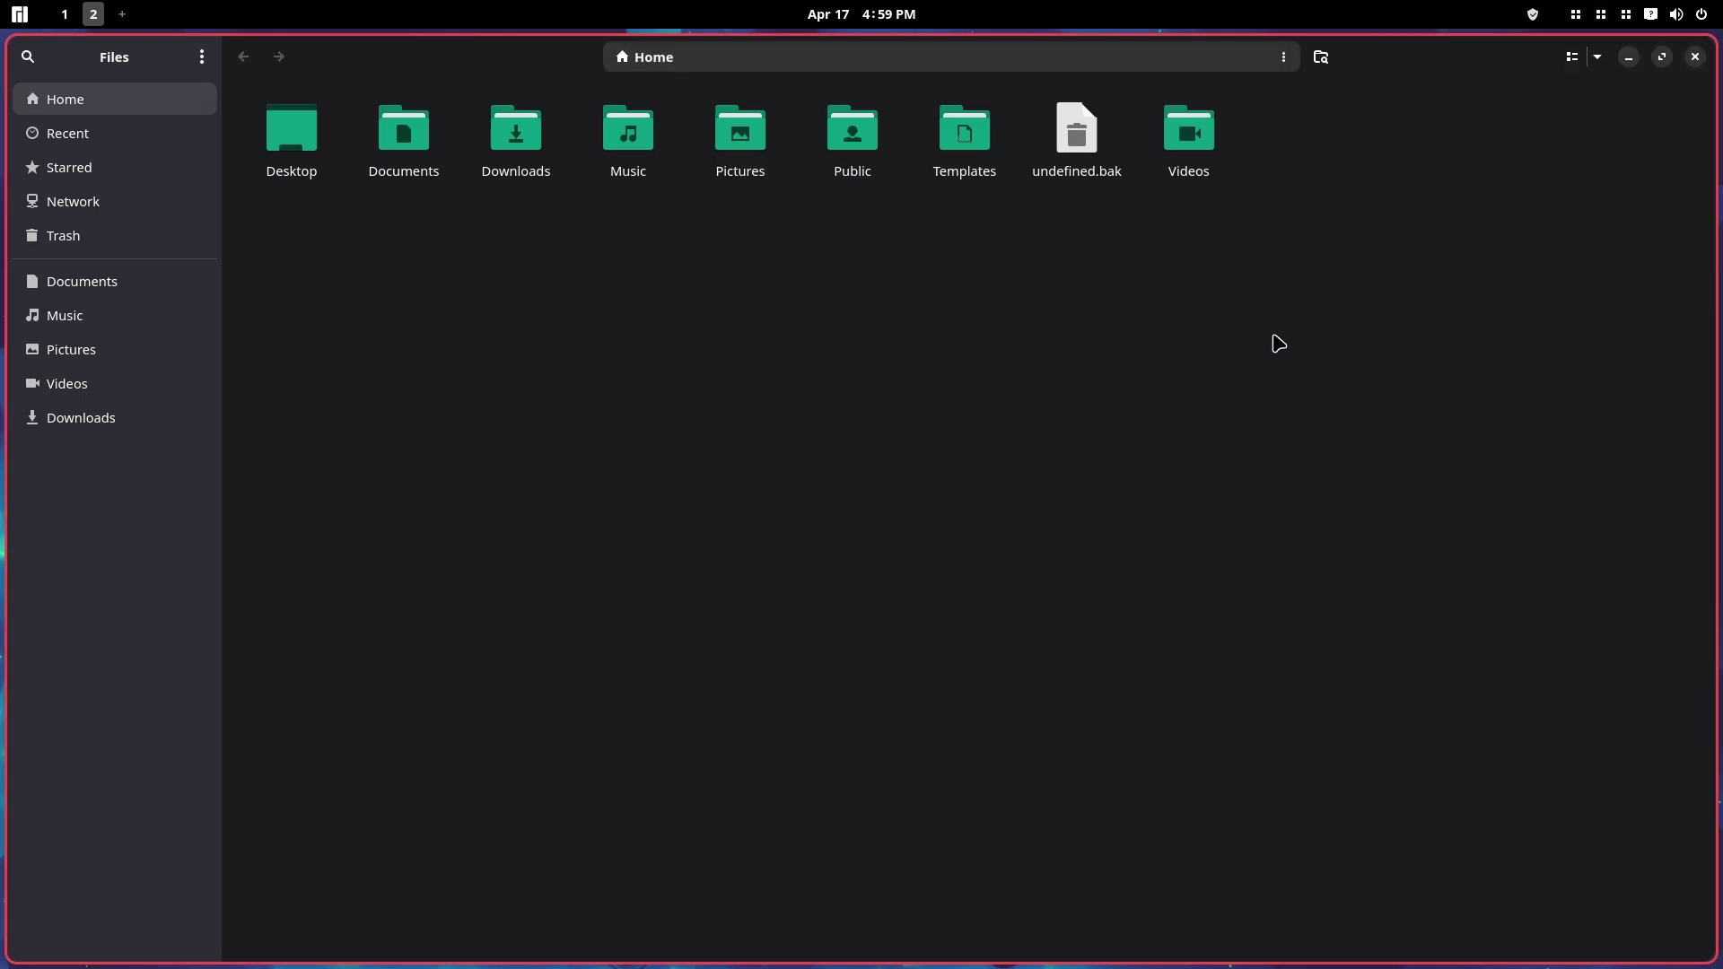
left_click(1694, 57)
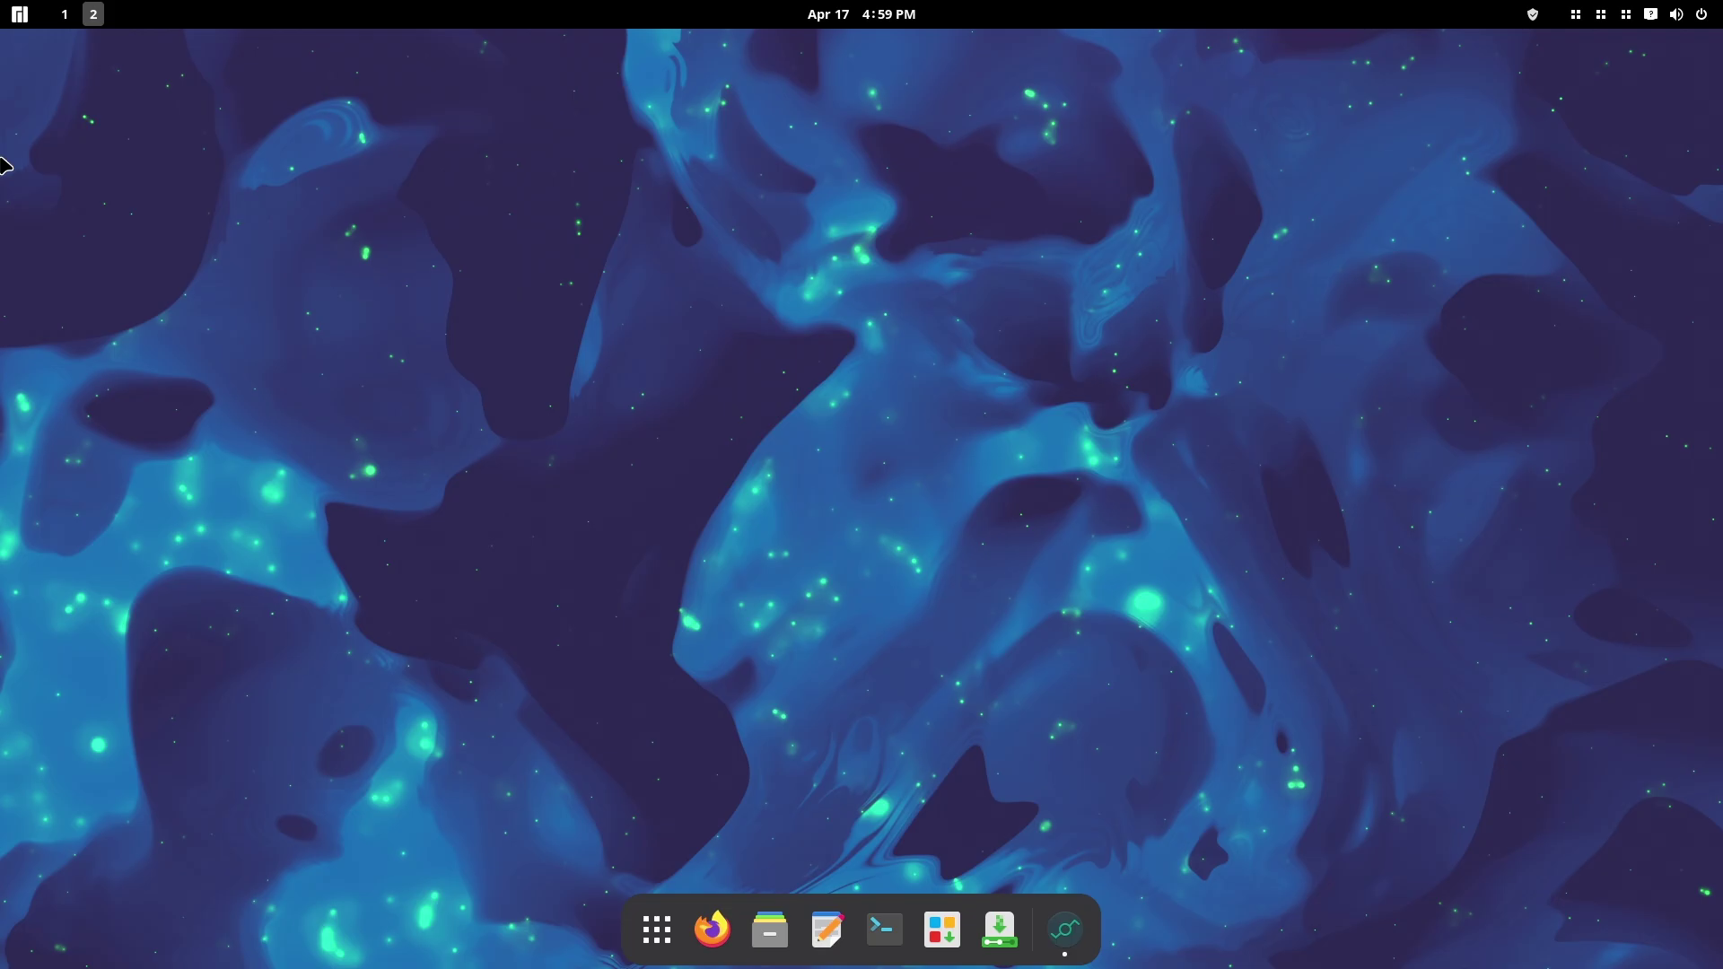
left_click(71, 13)
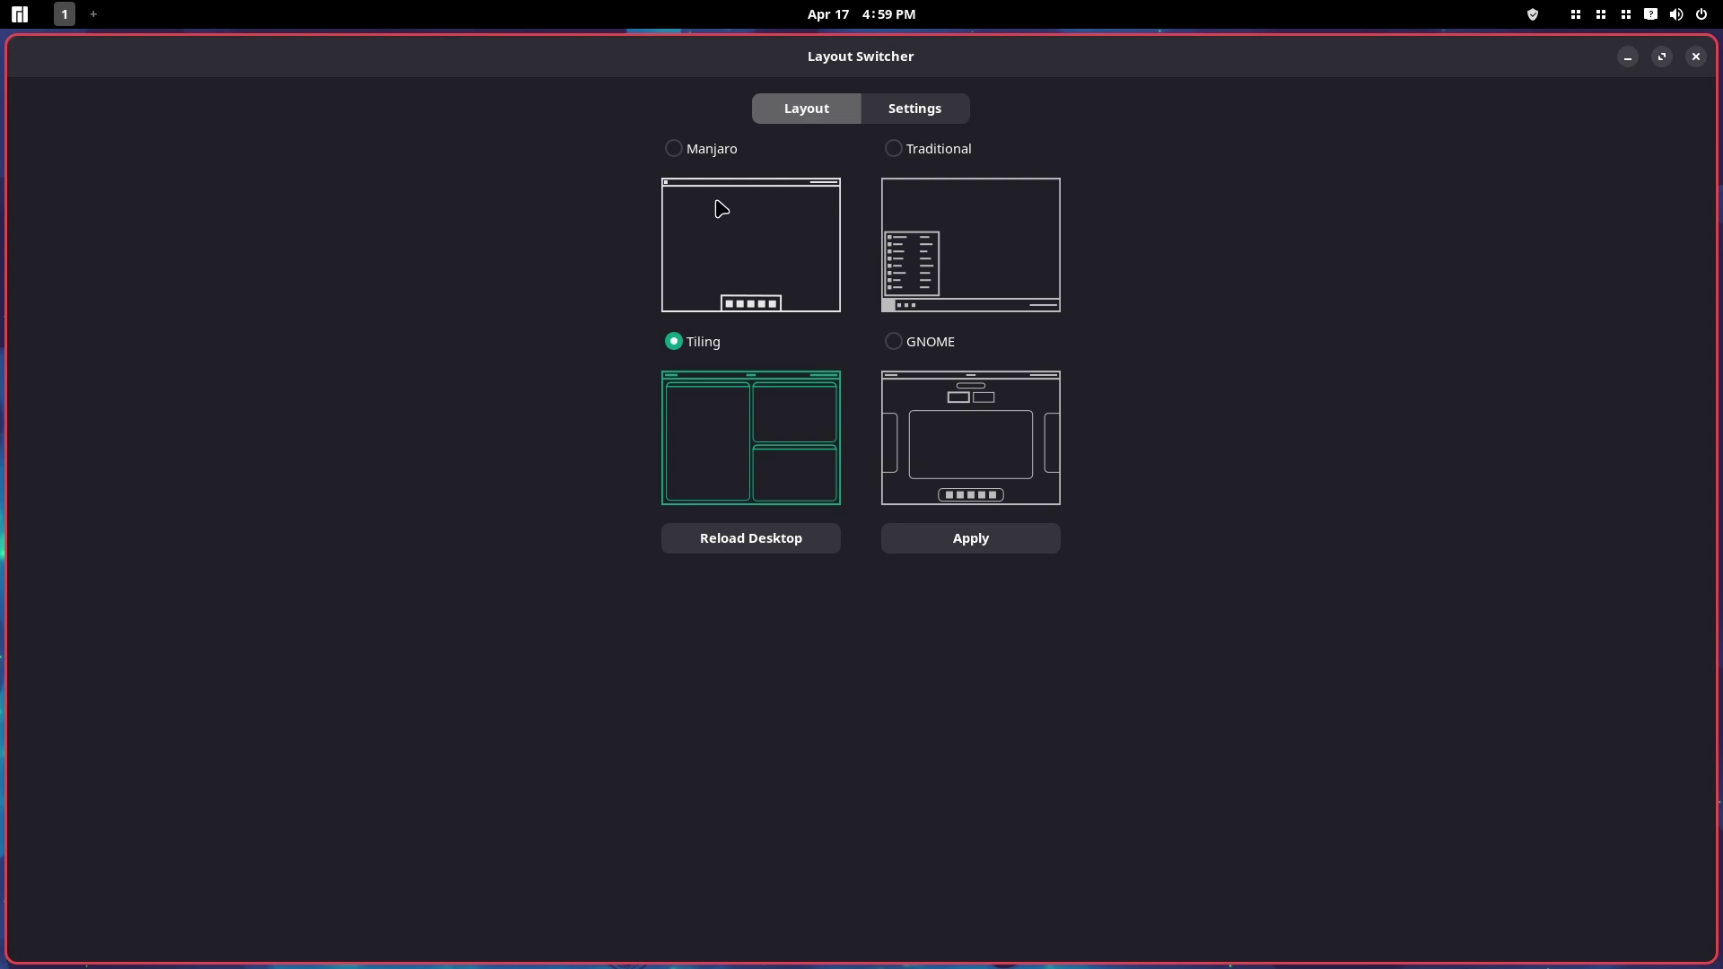
Step: Try the Traditional layout, dismiss the Dash to Panel notice, then reapply the Manjaro layout
left_click(910, 154)
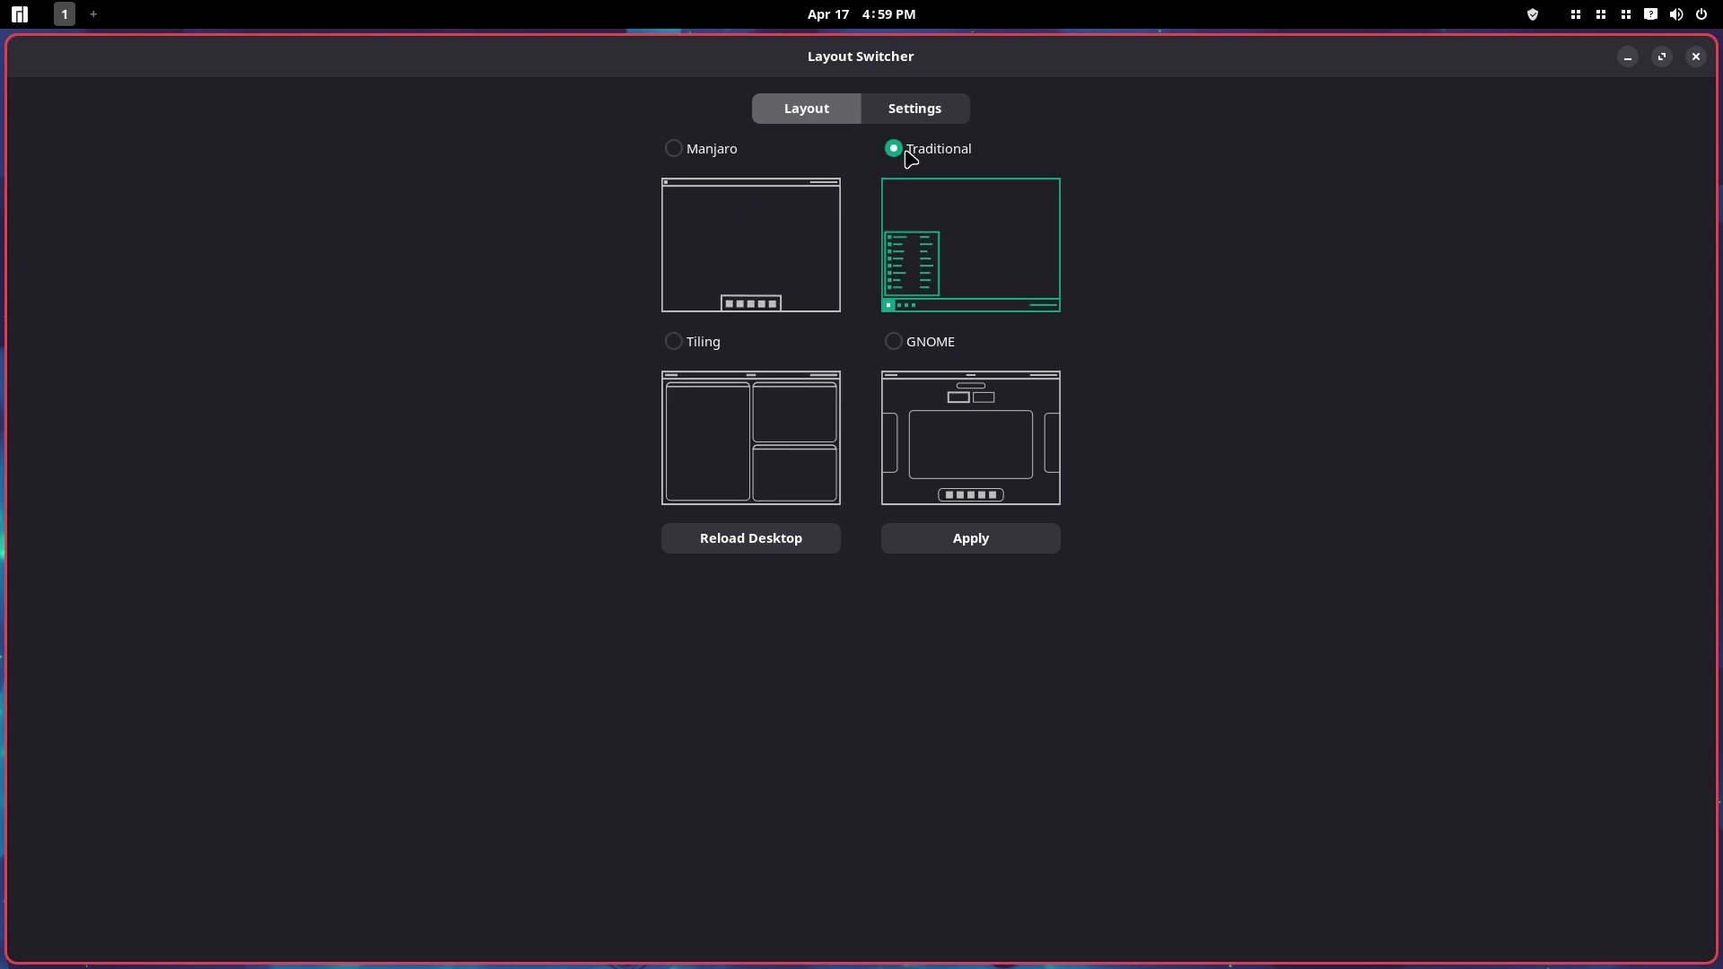
left_click(904, 543)
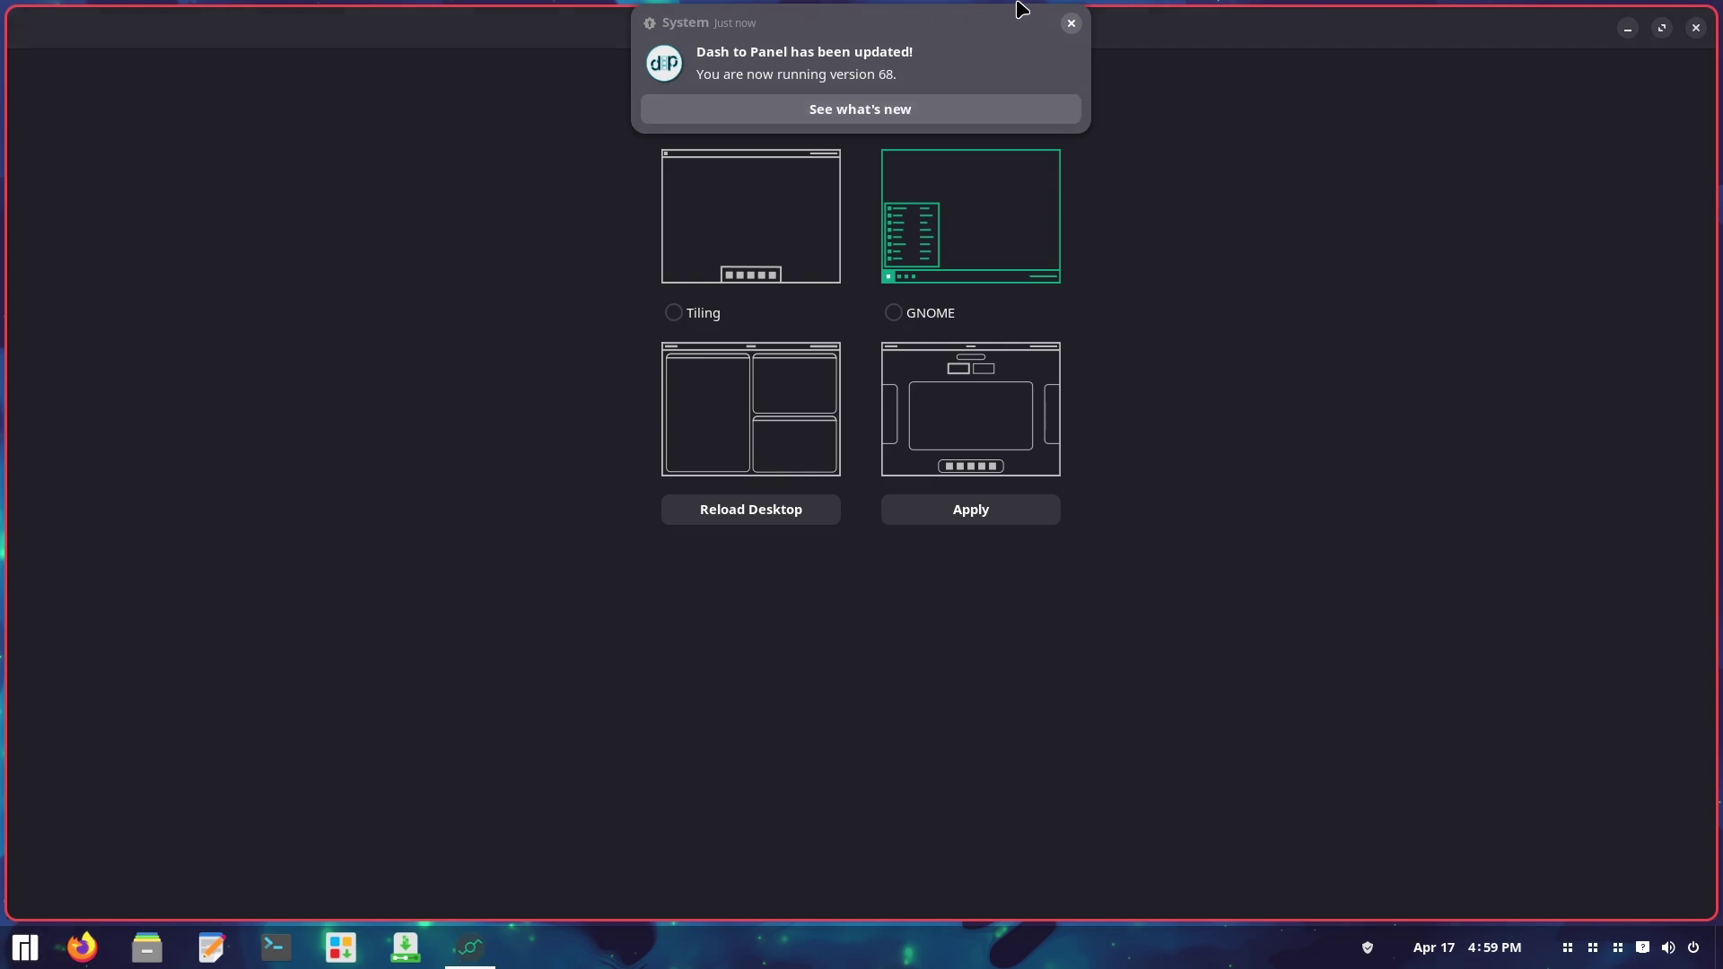
left_click(1071, 23)
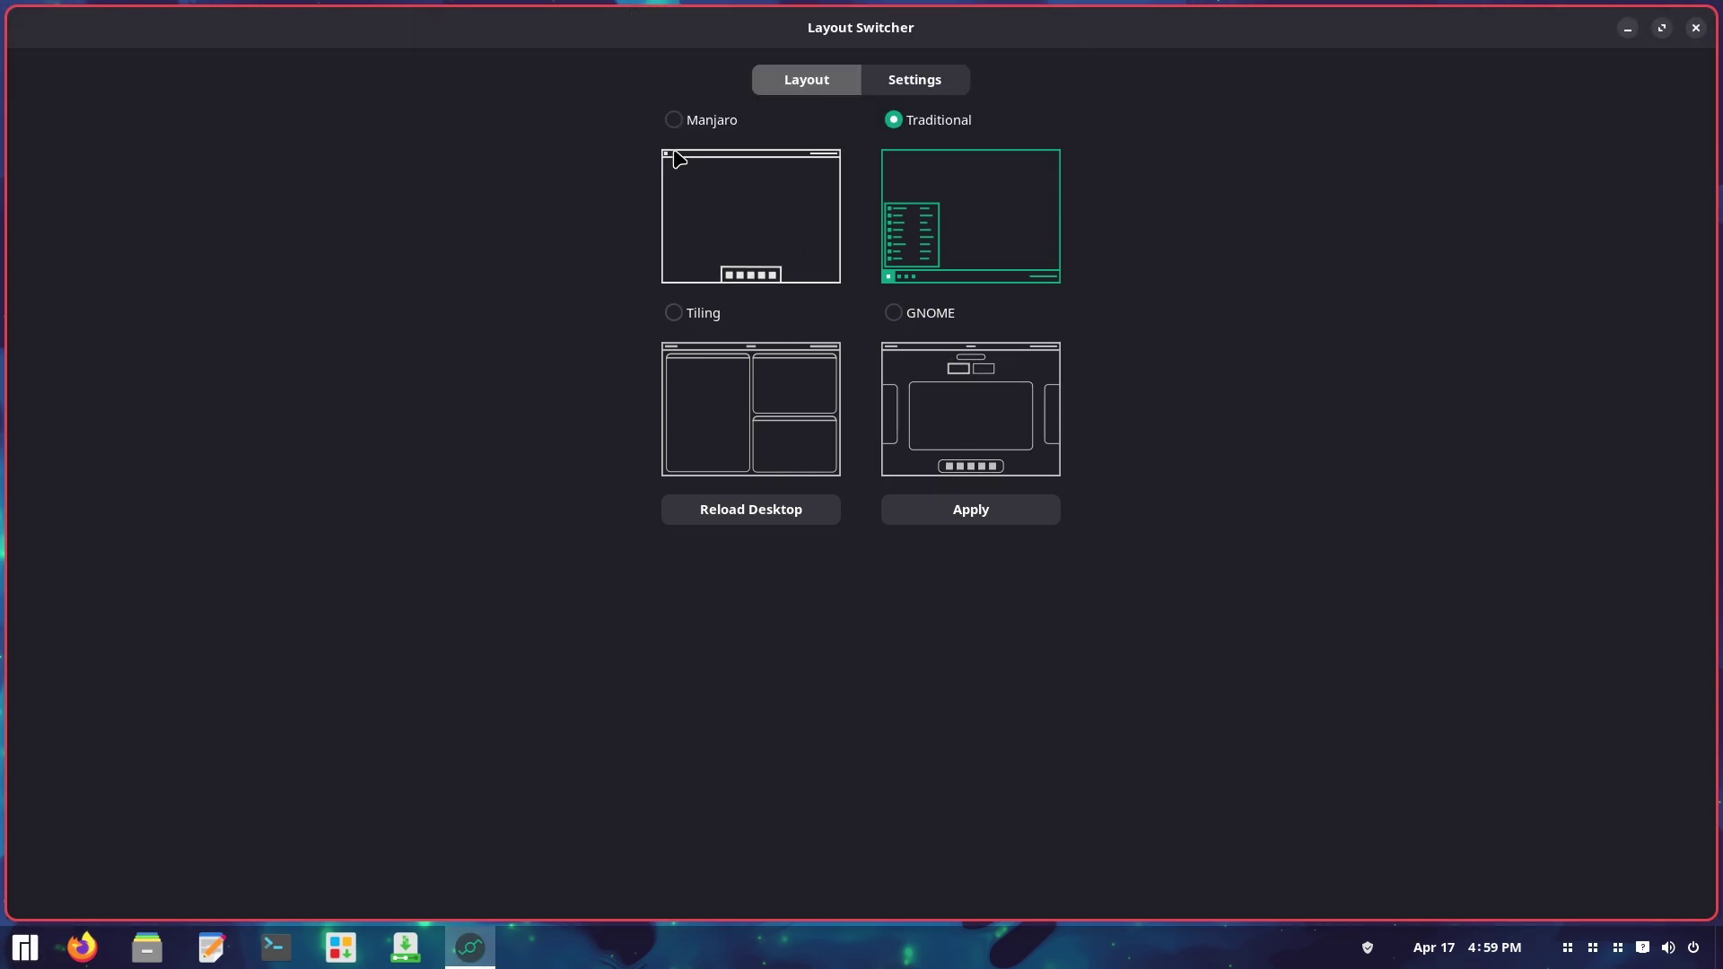
left_click(674, 122)
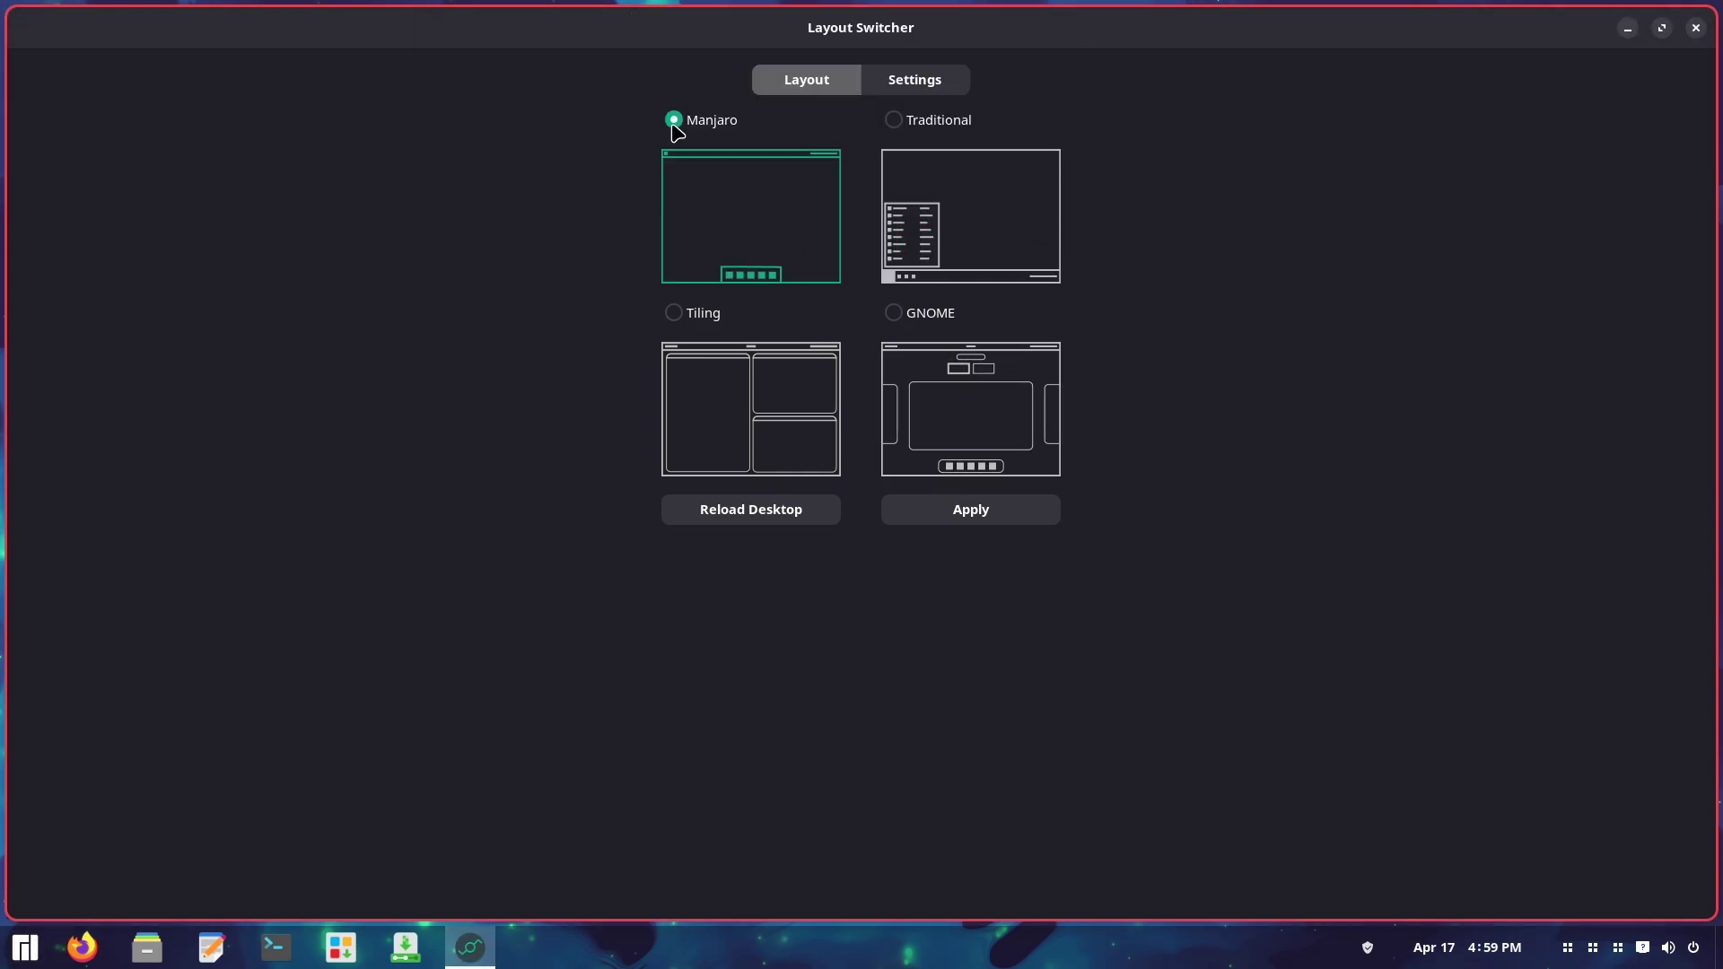
left_click(984, 523)
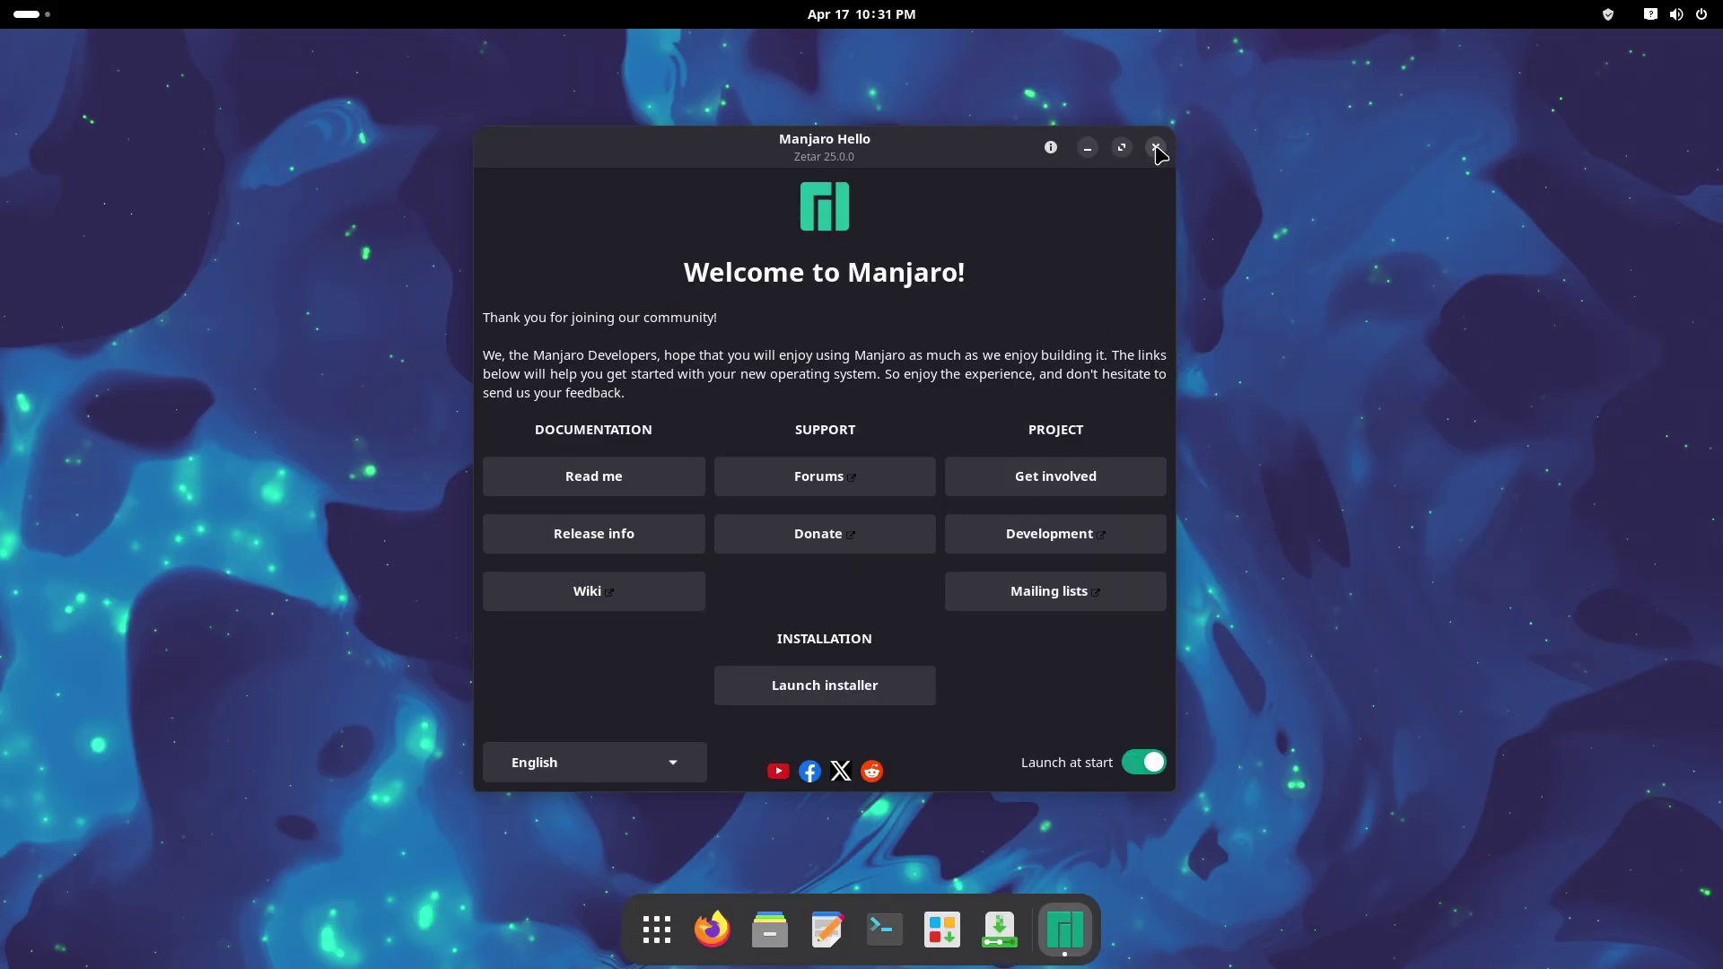
Step: Close Manjaro Hello and open Settings at the System > About page
left_click(1156, 148)
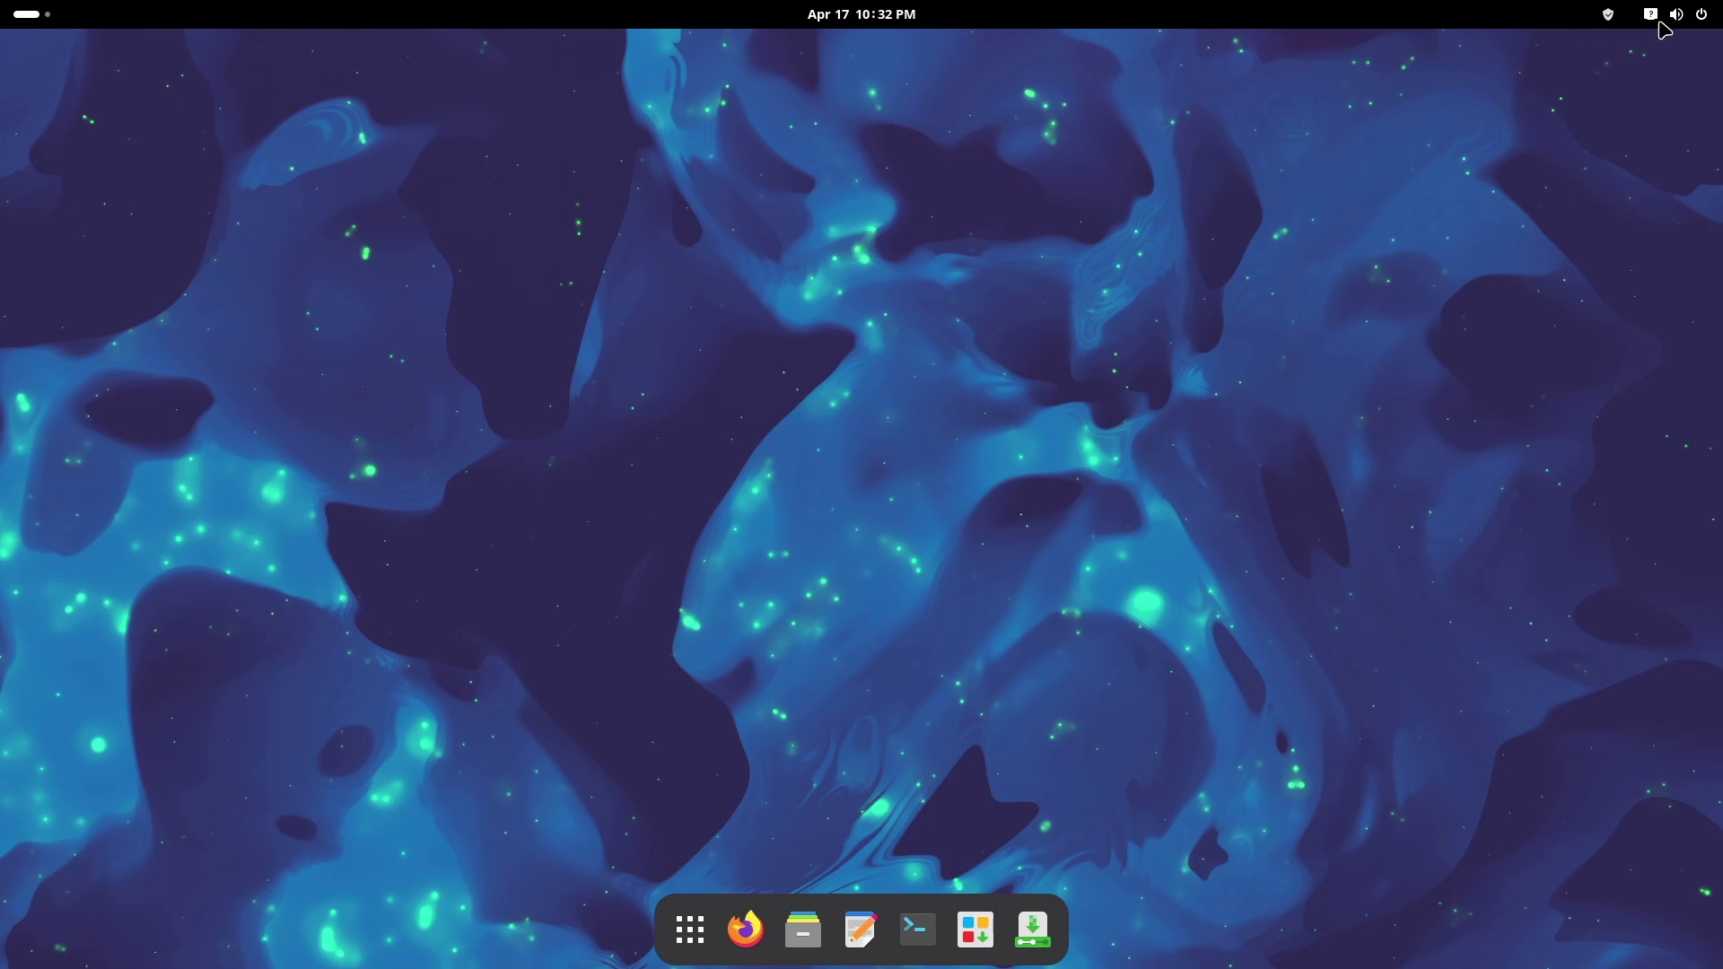
left_click(1699, 22)
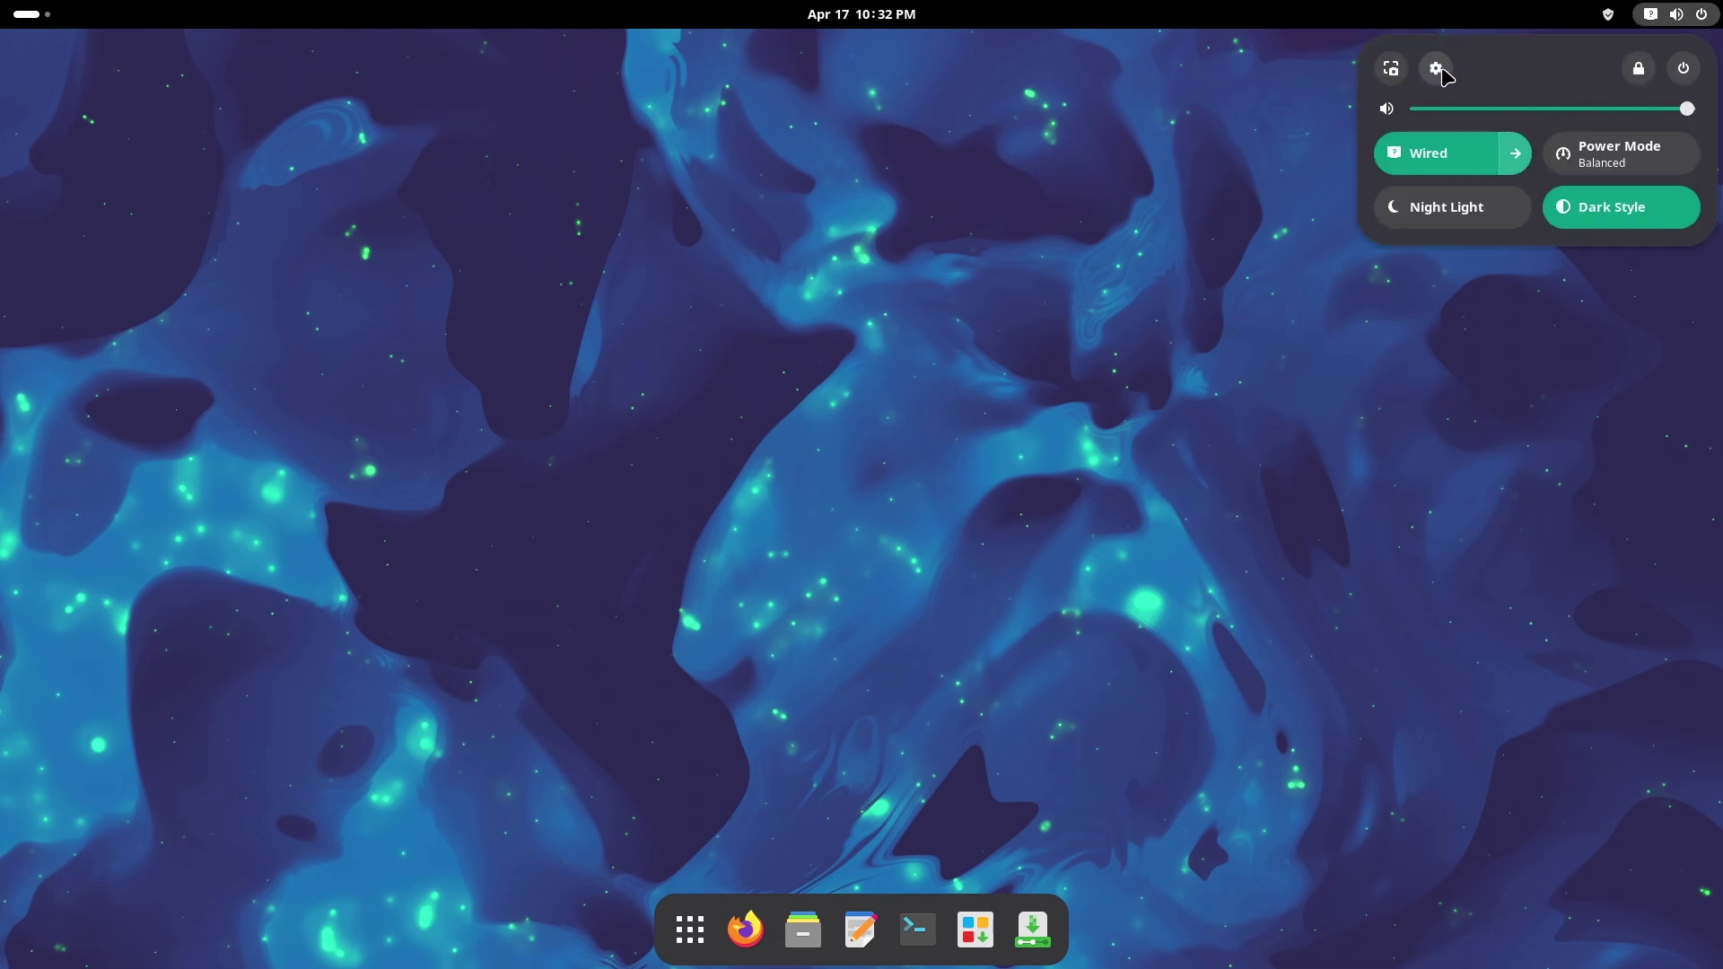
left_click(1435, 69)
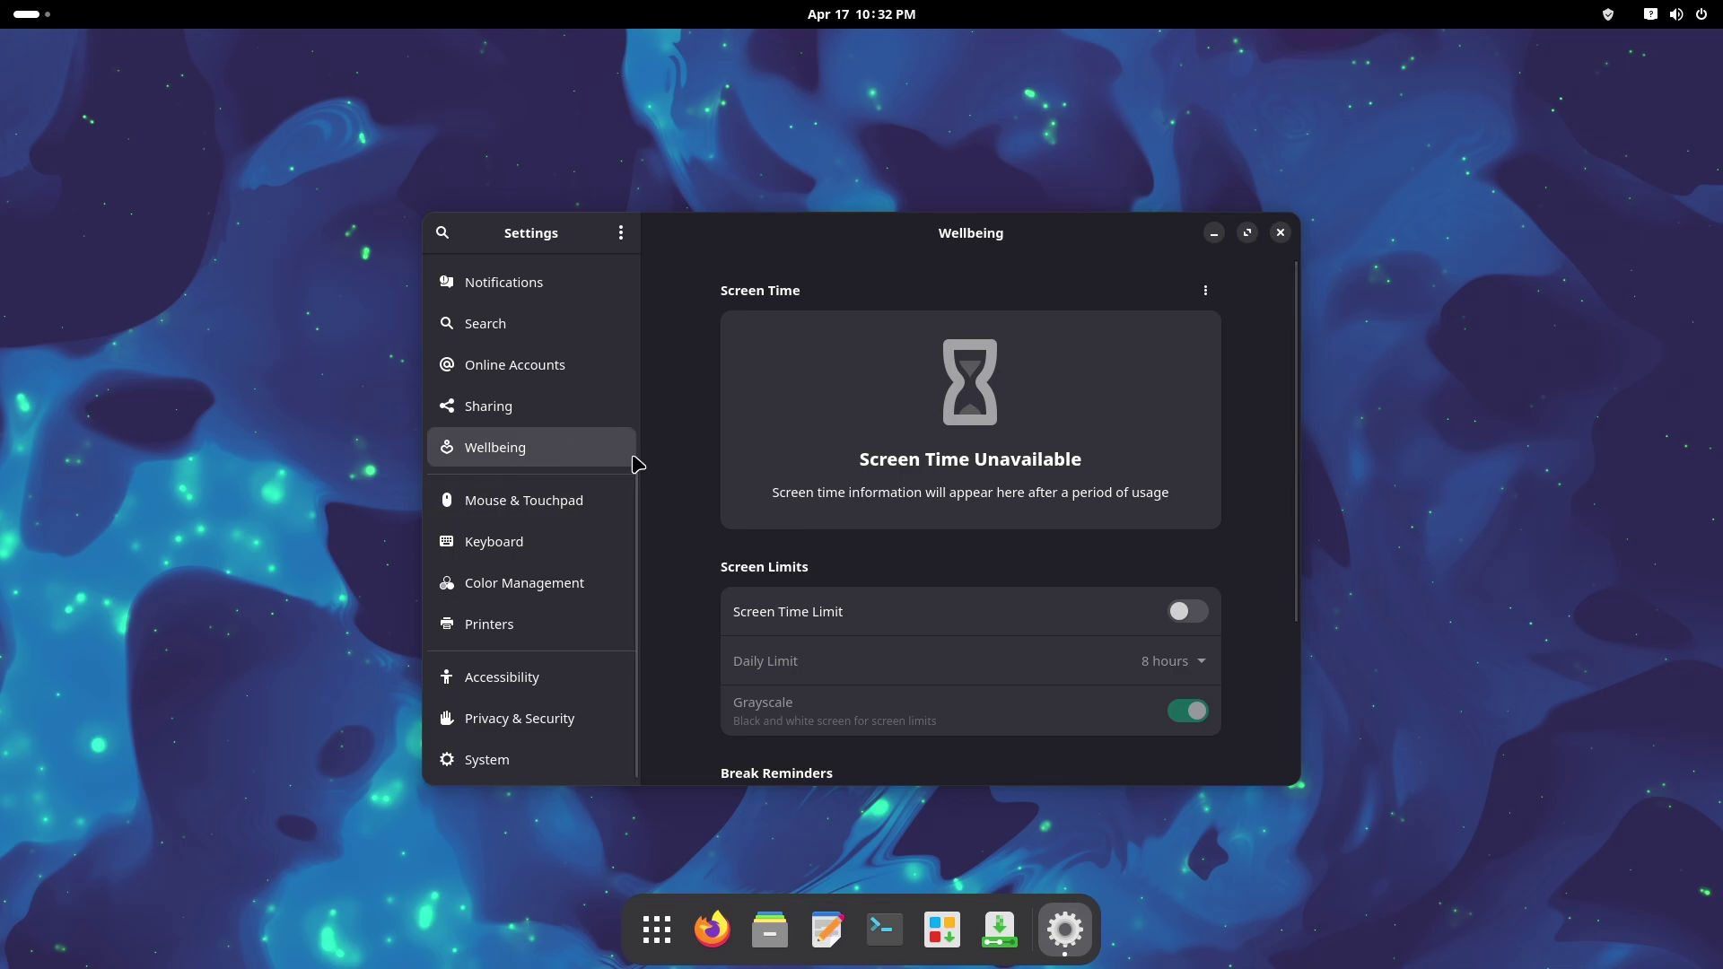
left_click(489, 772)
left_click(800, 550)
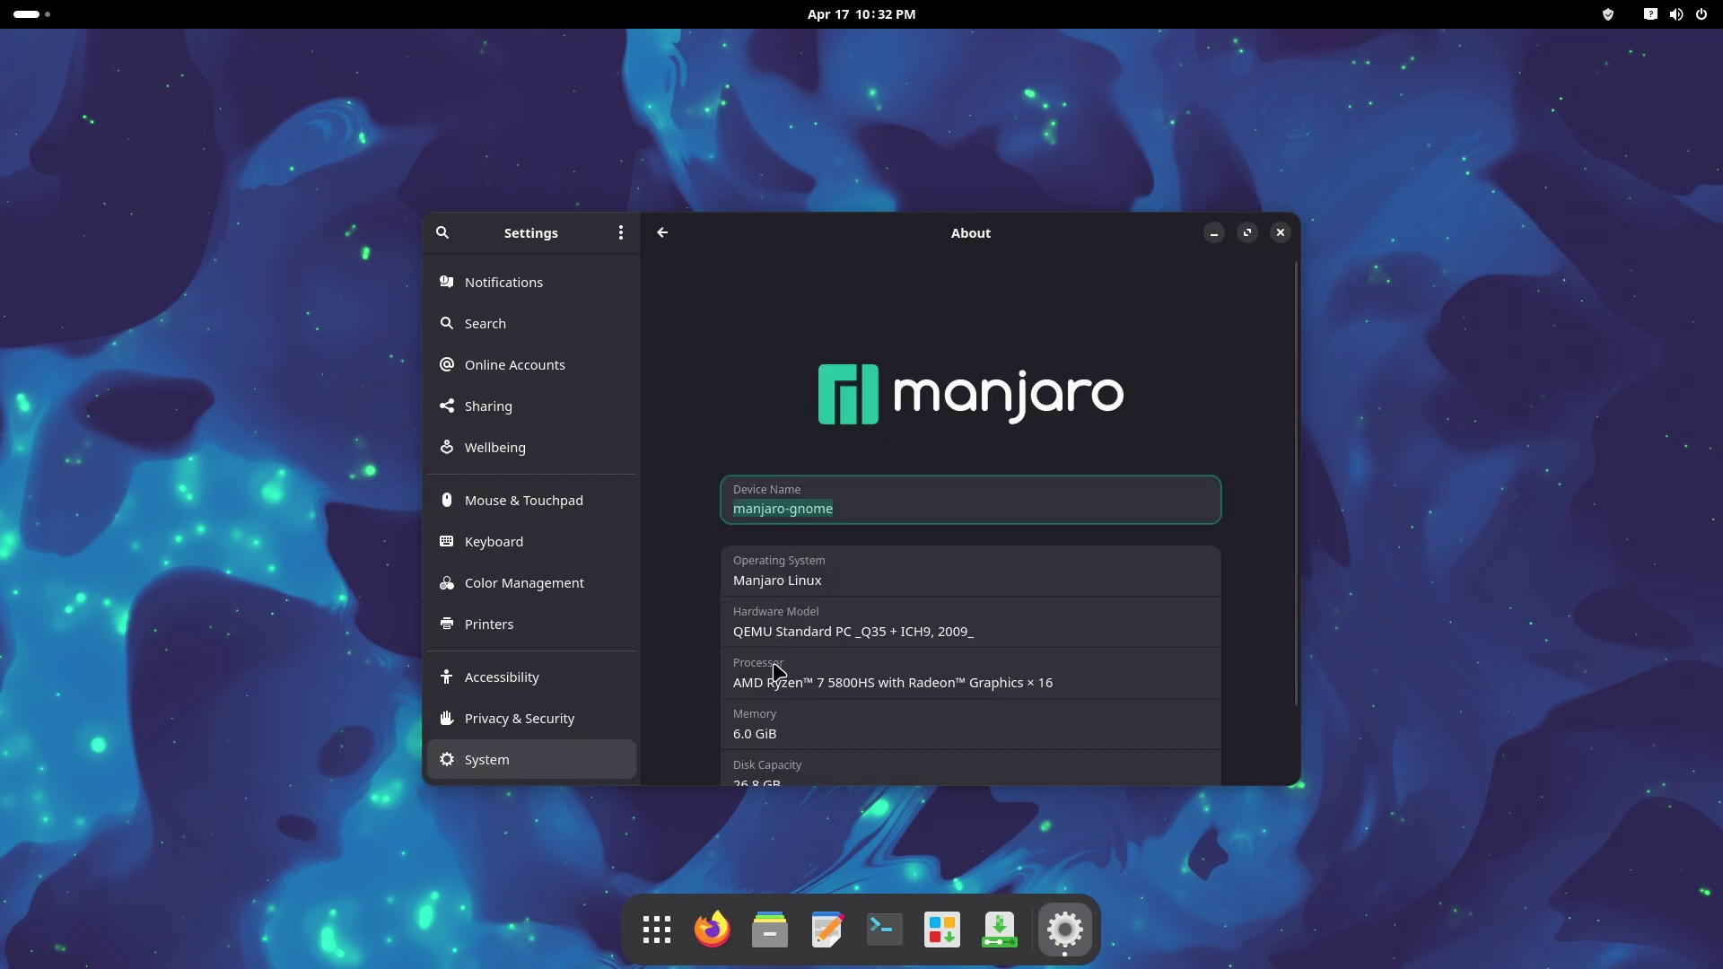
Step: Review System Details (X11 windowing, KVM virtualization), then go to the Wellbeing page
scroll(777, 671, "down", 2)
left_click(870, 738)
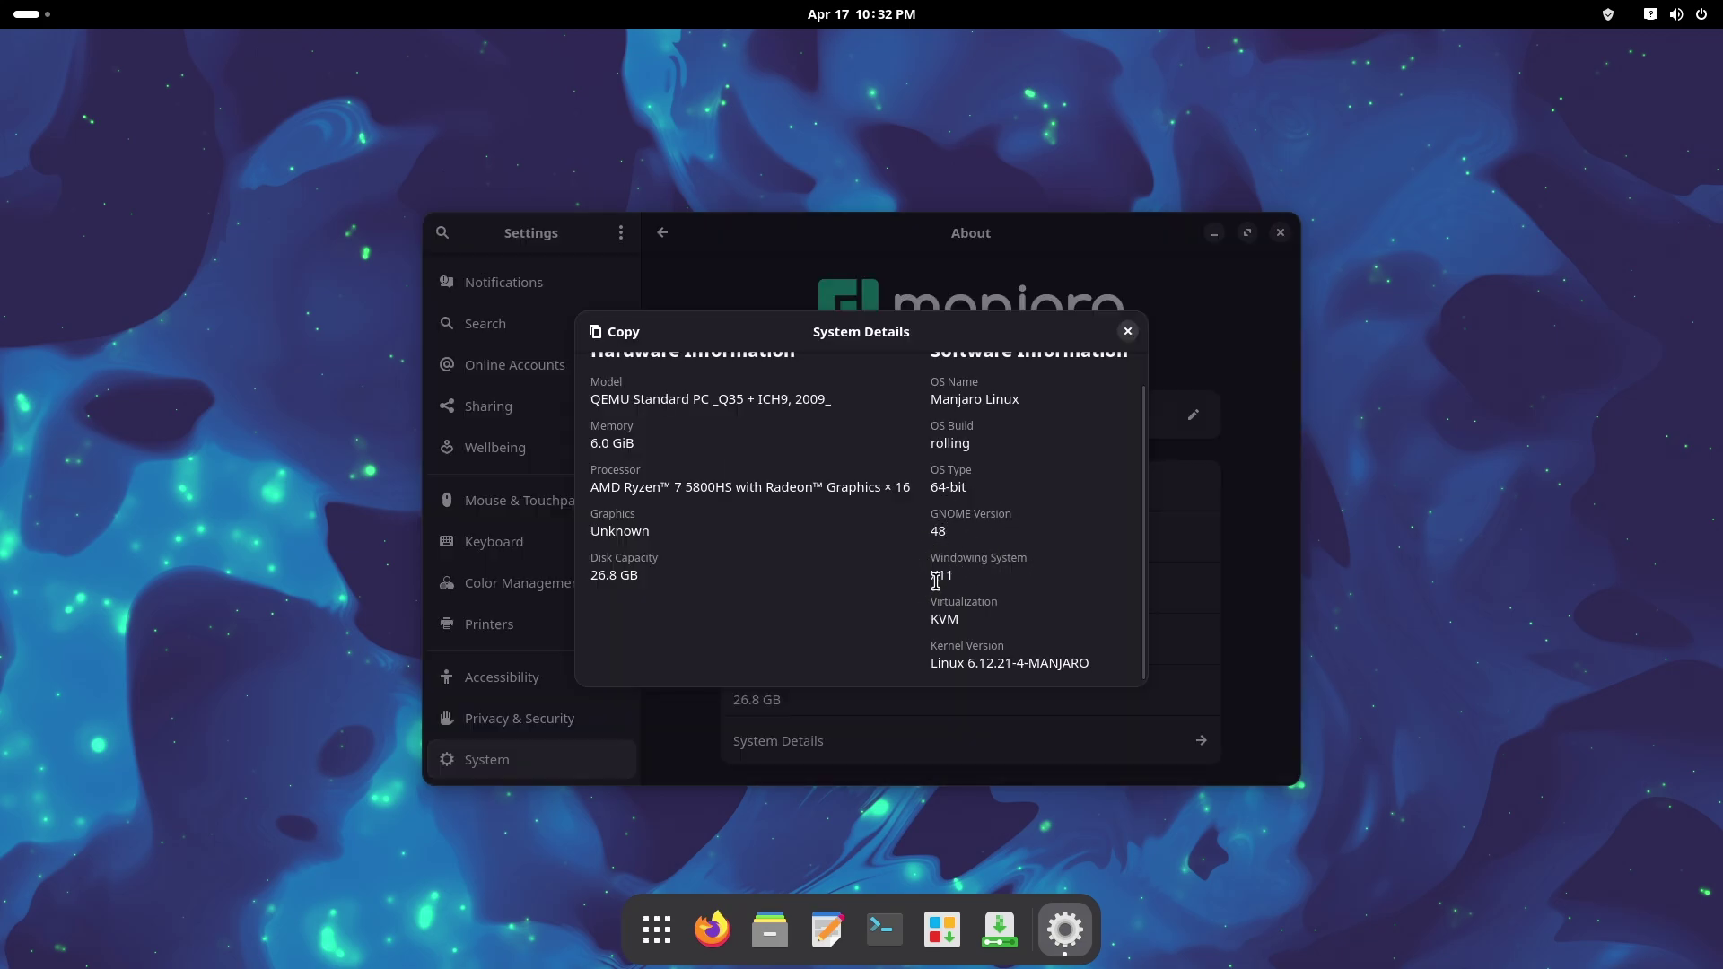
left_click_drag(930, 577, 957, 577)
left_click(949, 618)
left_click(1128, 334)
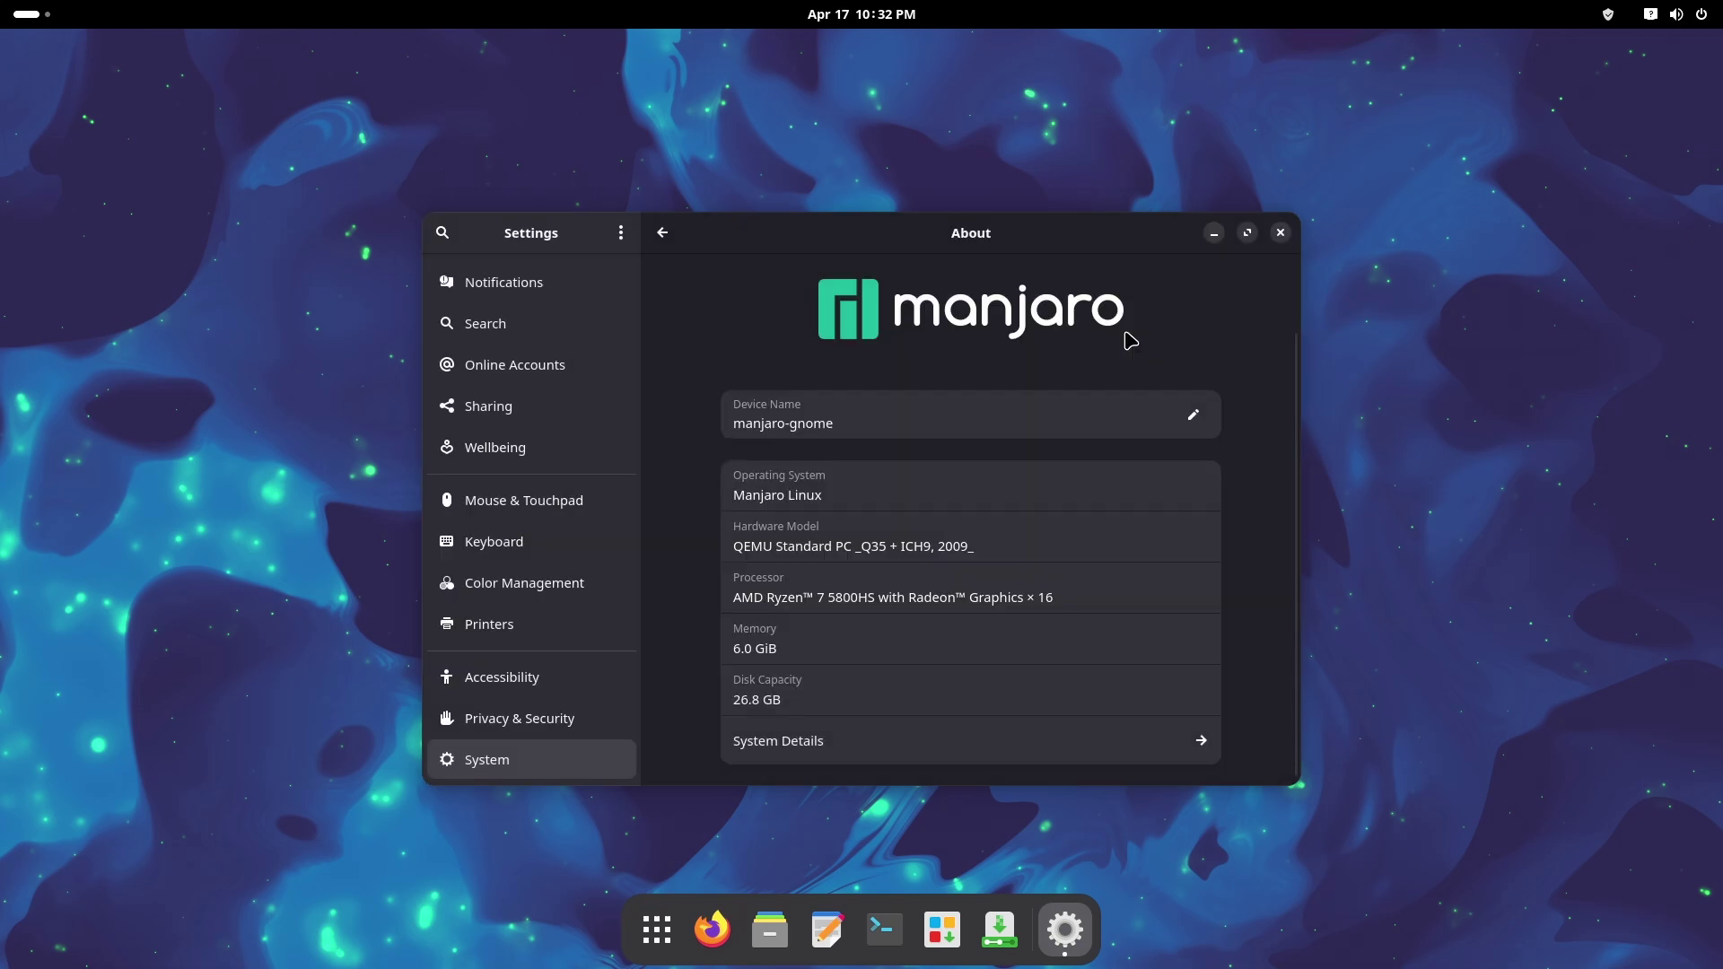
left_click(624, 460)
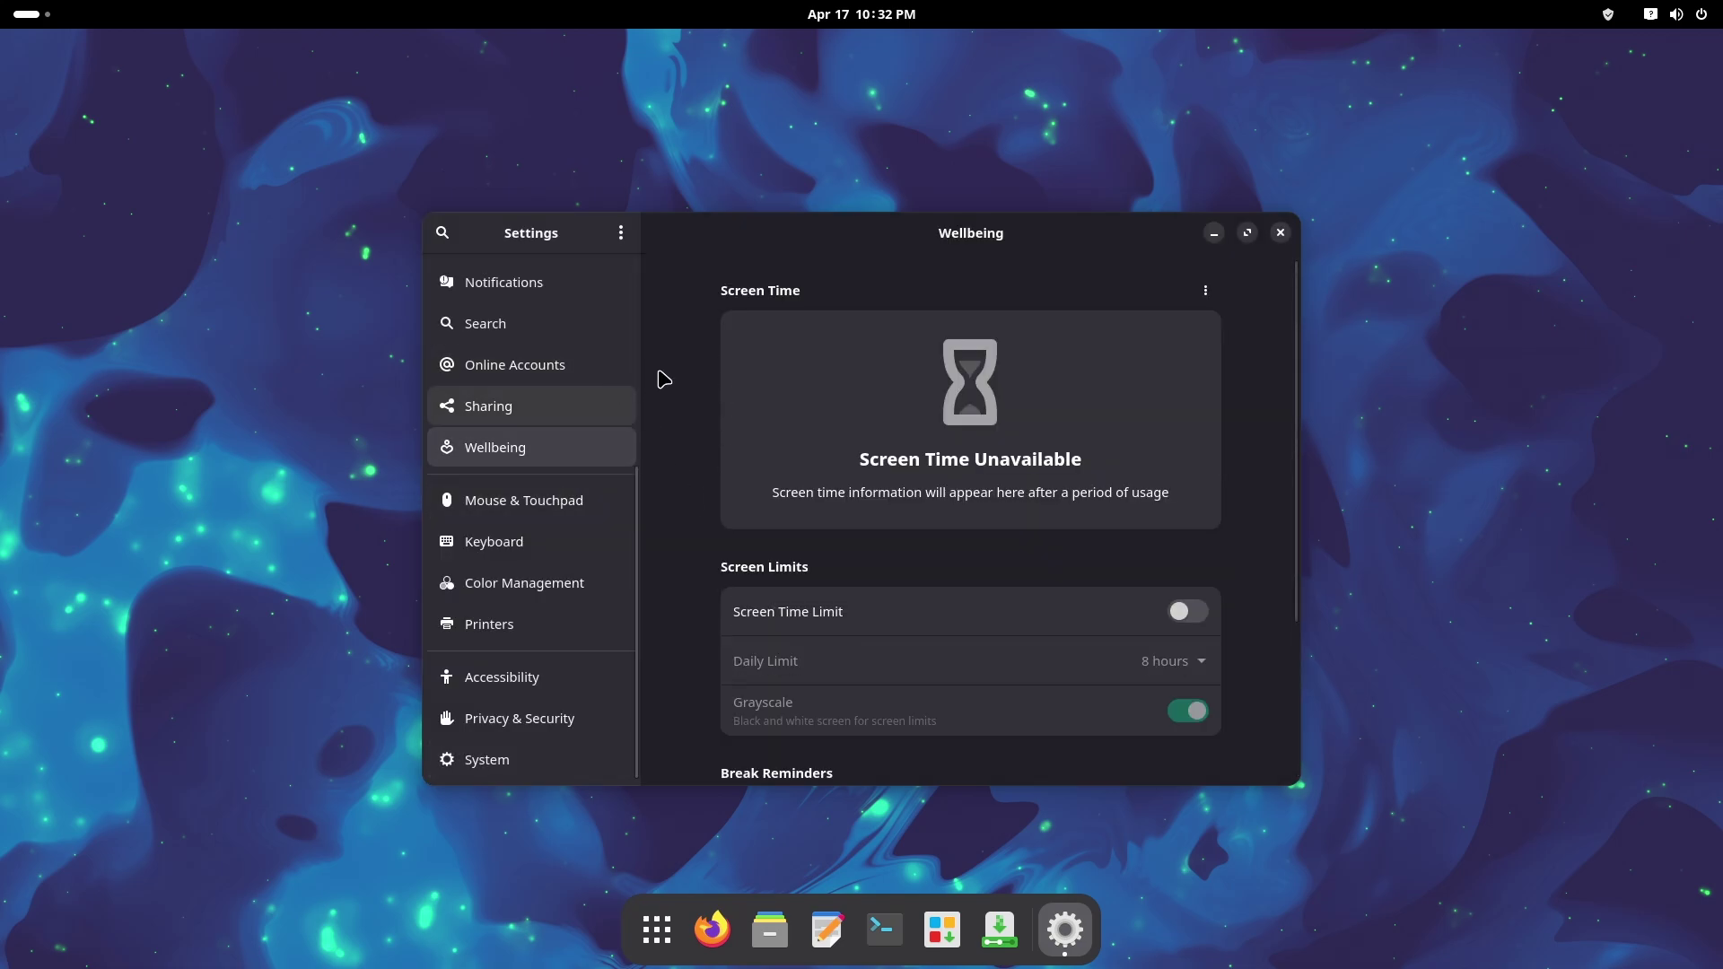
Step: Scroll through the Wellbeing break reminders, then switch to the host overview's Camera workspace
scroll(714, 500, "down", 5)
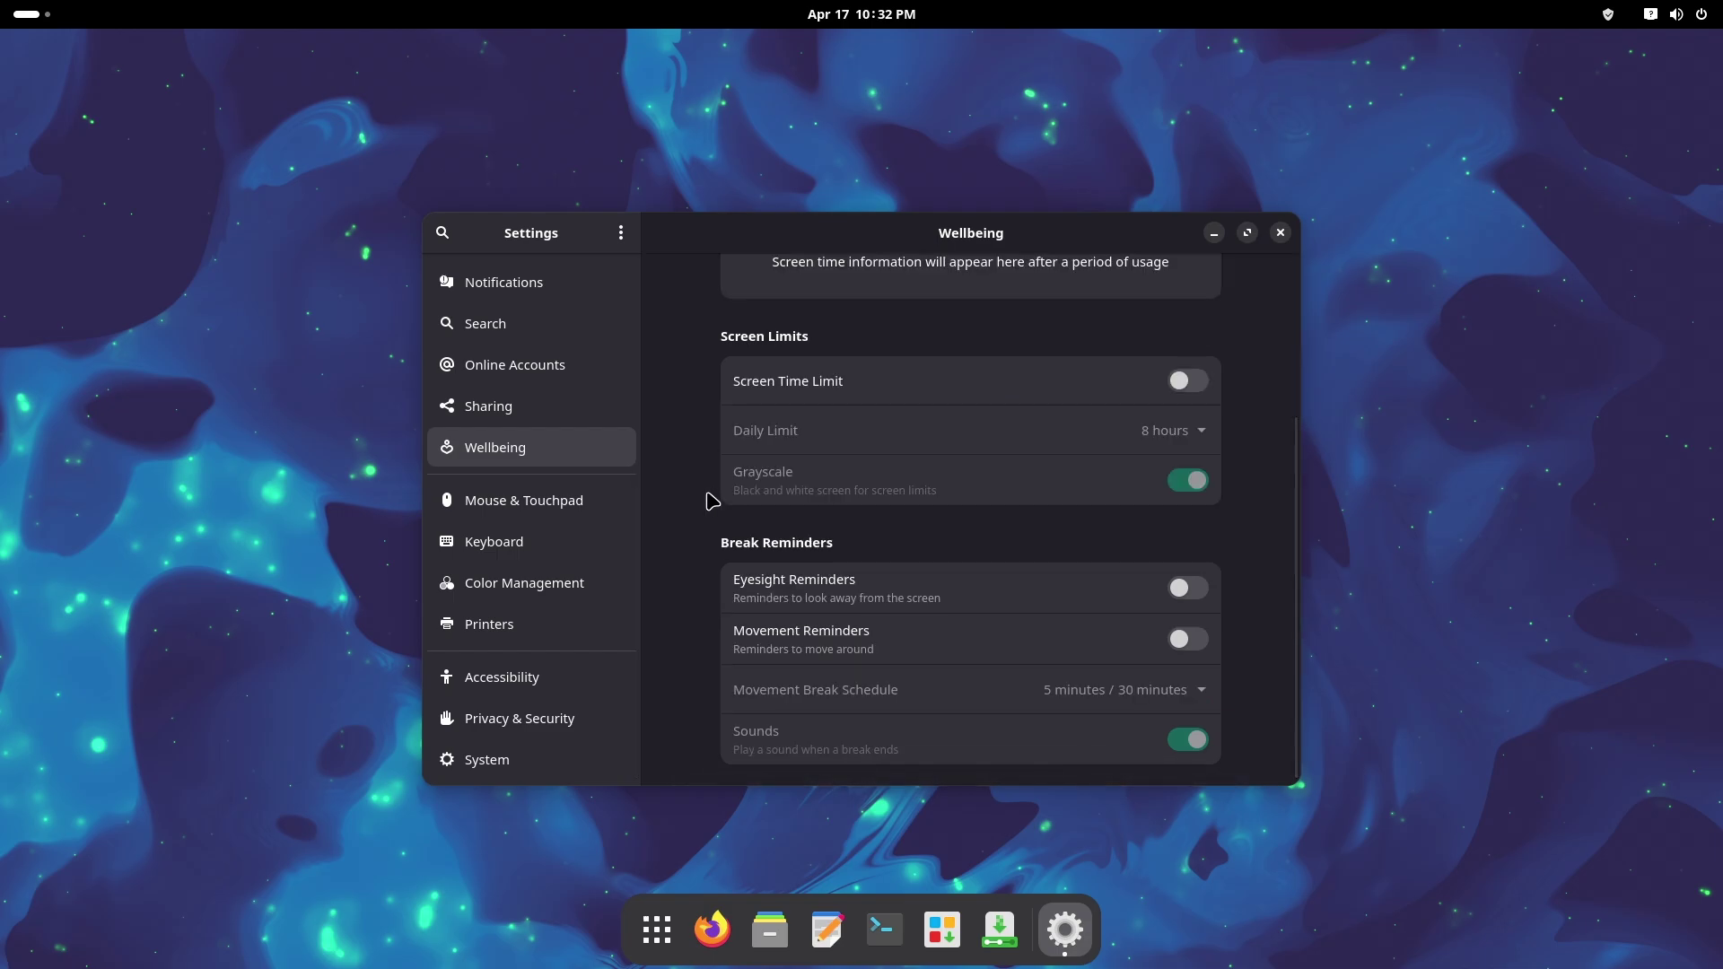
scroll(711, 500, "up", 5)
key("super")
scroll(708, 490, "down", 1)
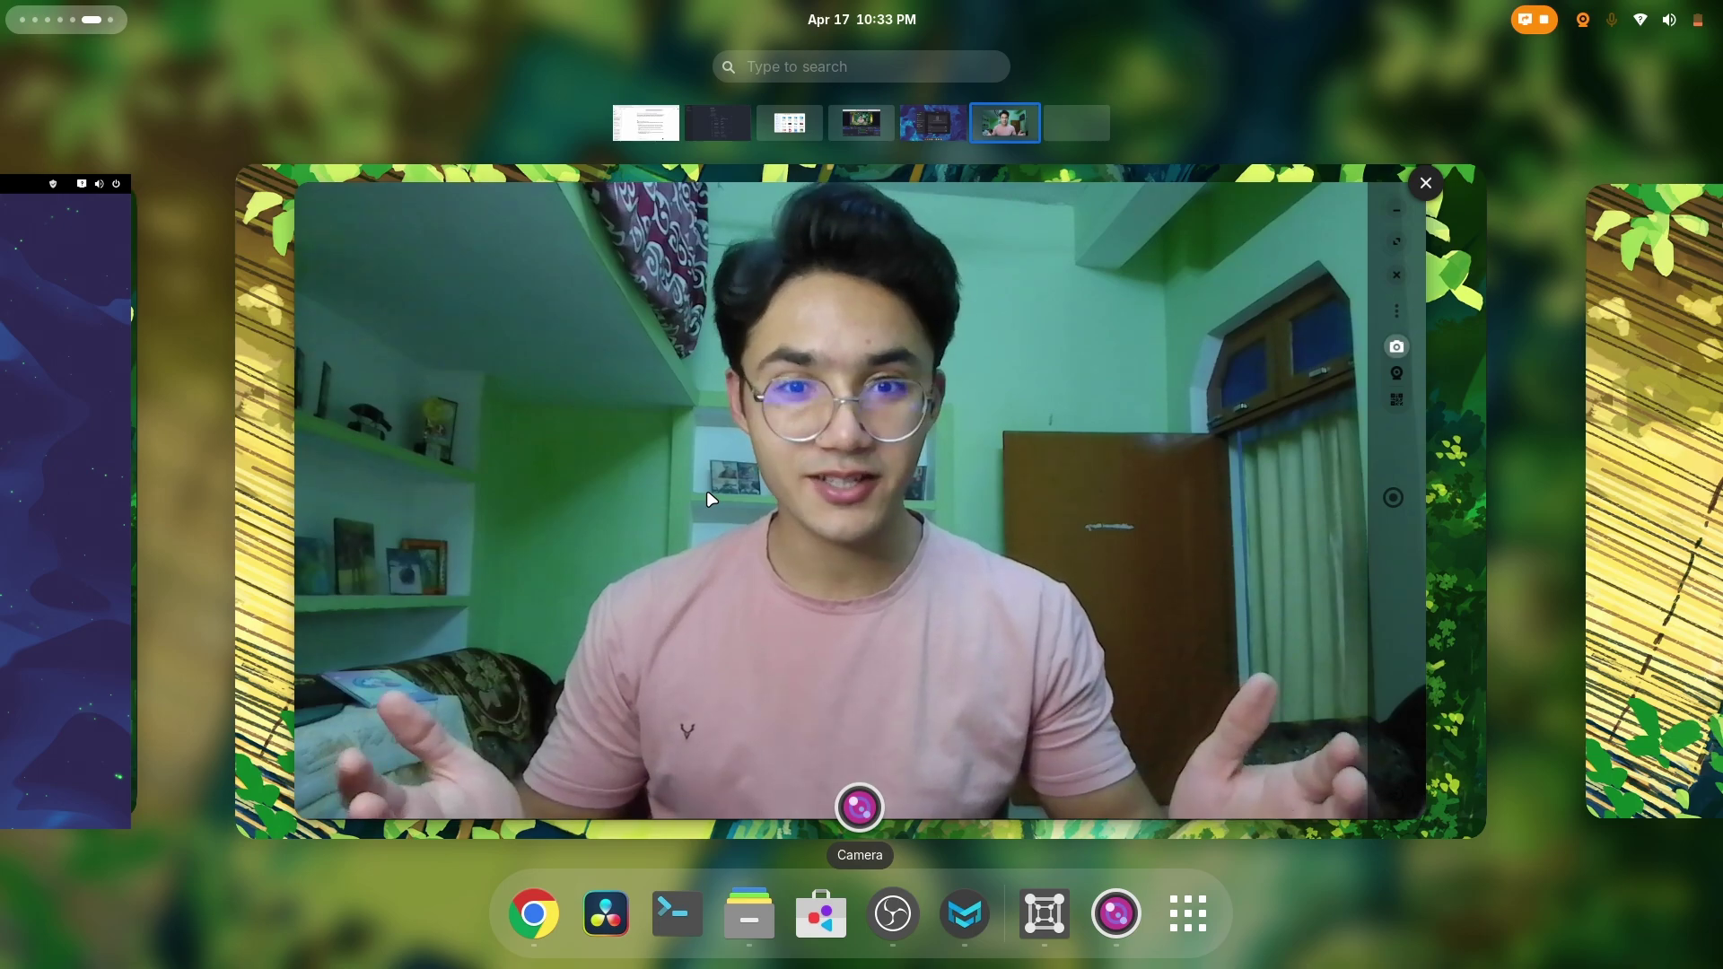
Step: Open the host's GNOME Settings at the Wellbeing page
scroll(709, 500, "down", 1)
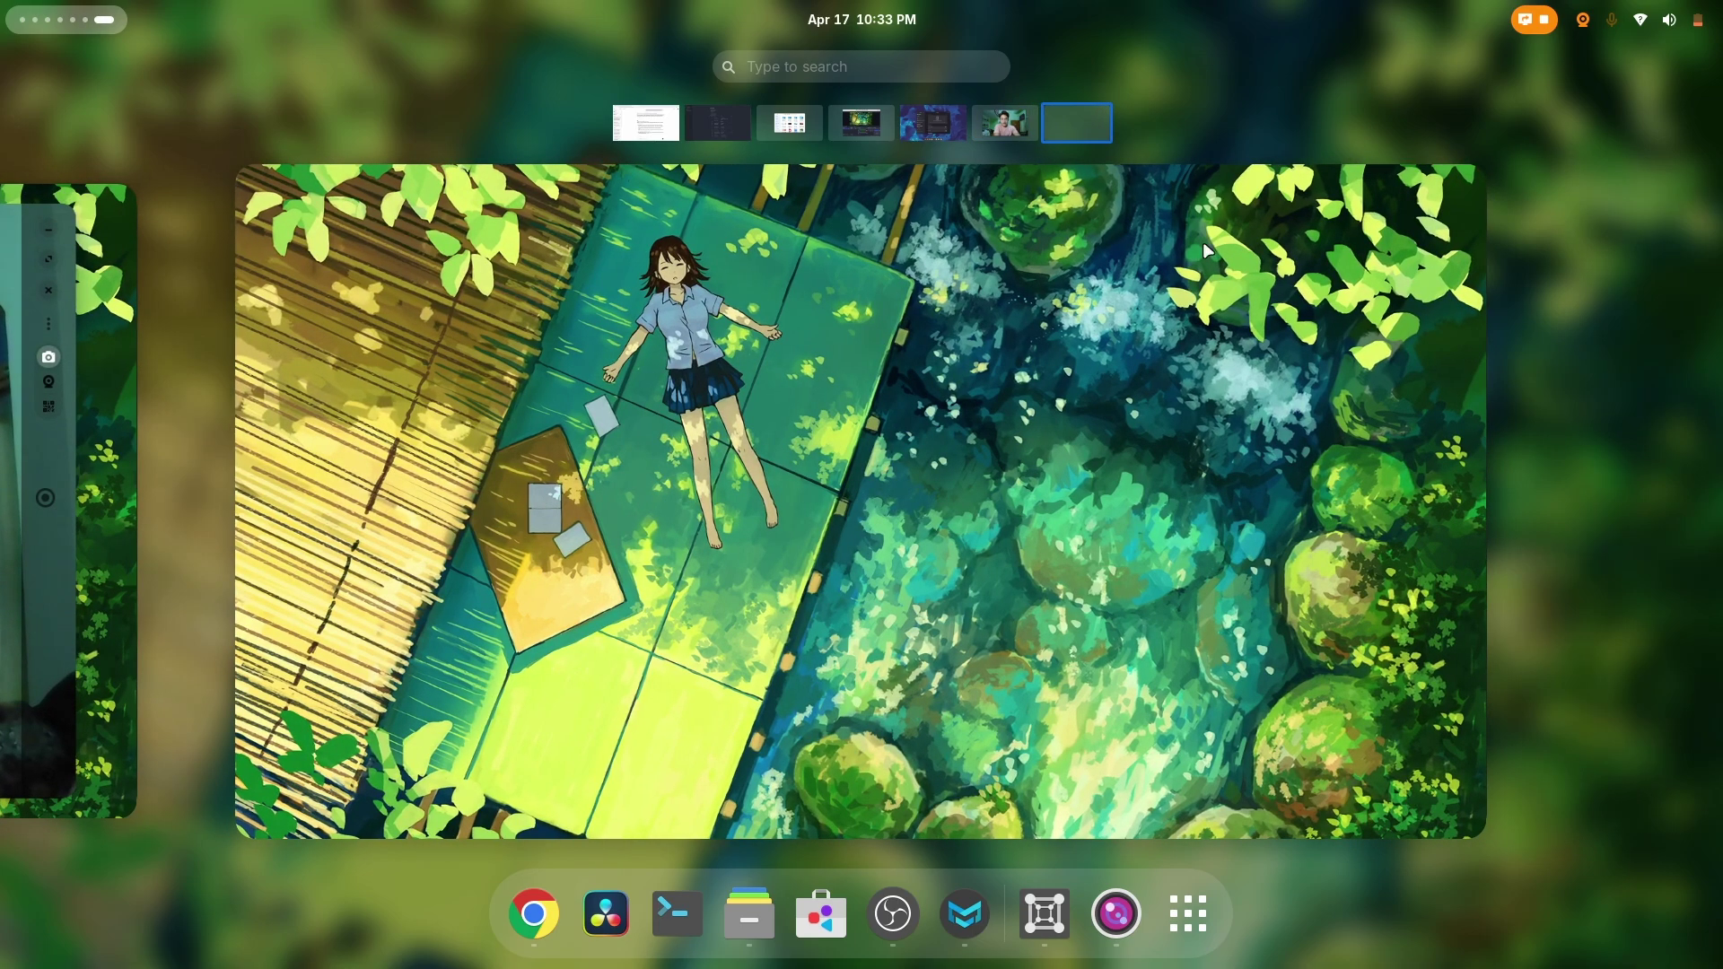
left_click(1640, 18)
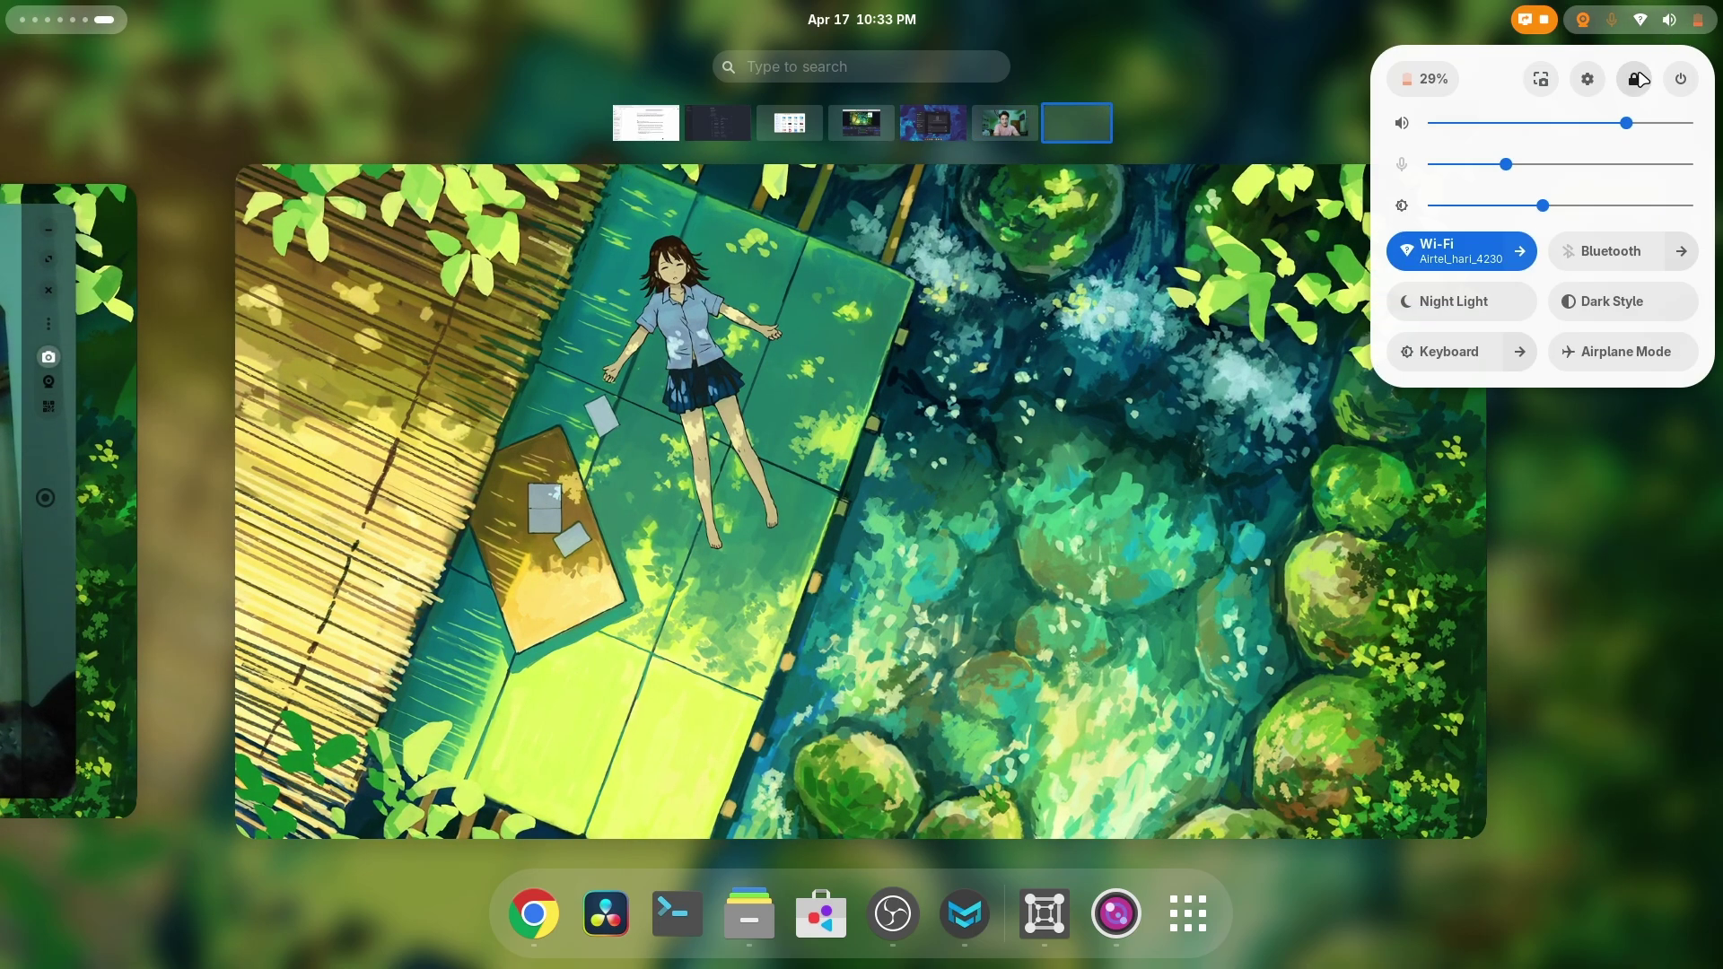
left_click(1579, 78)
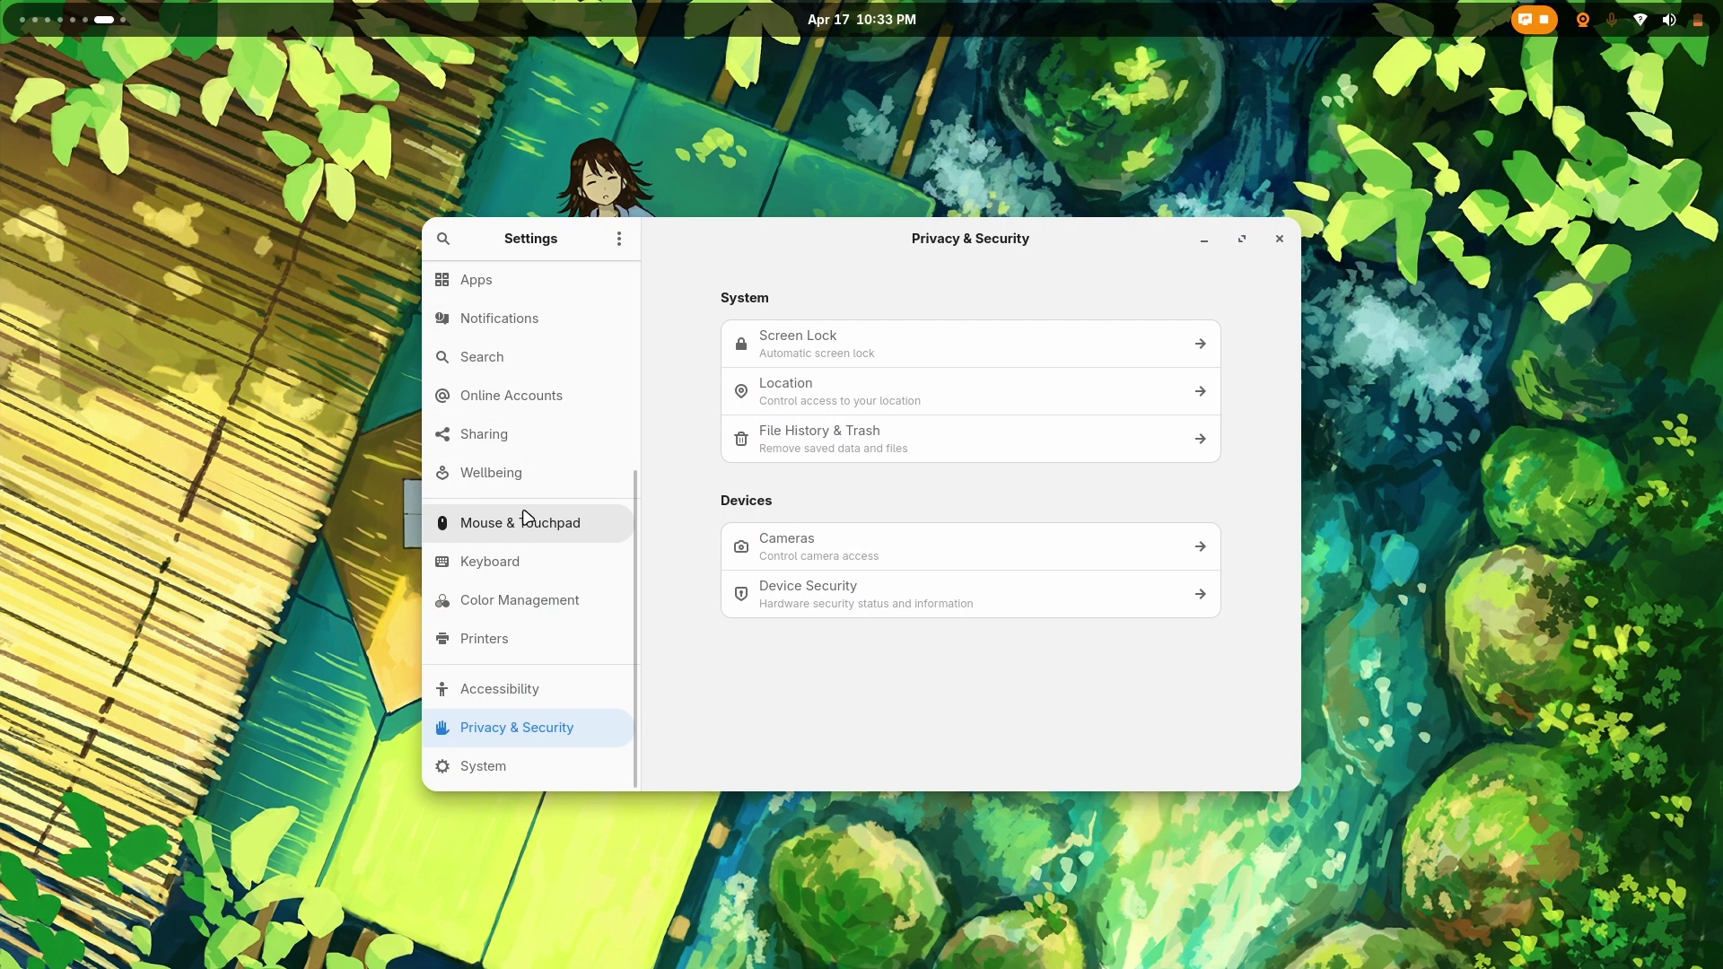
left_click(526, 475)
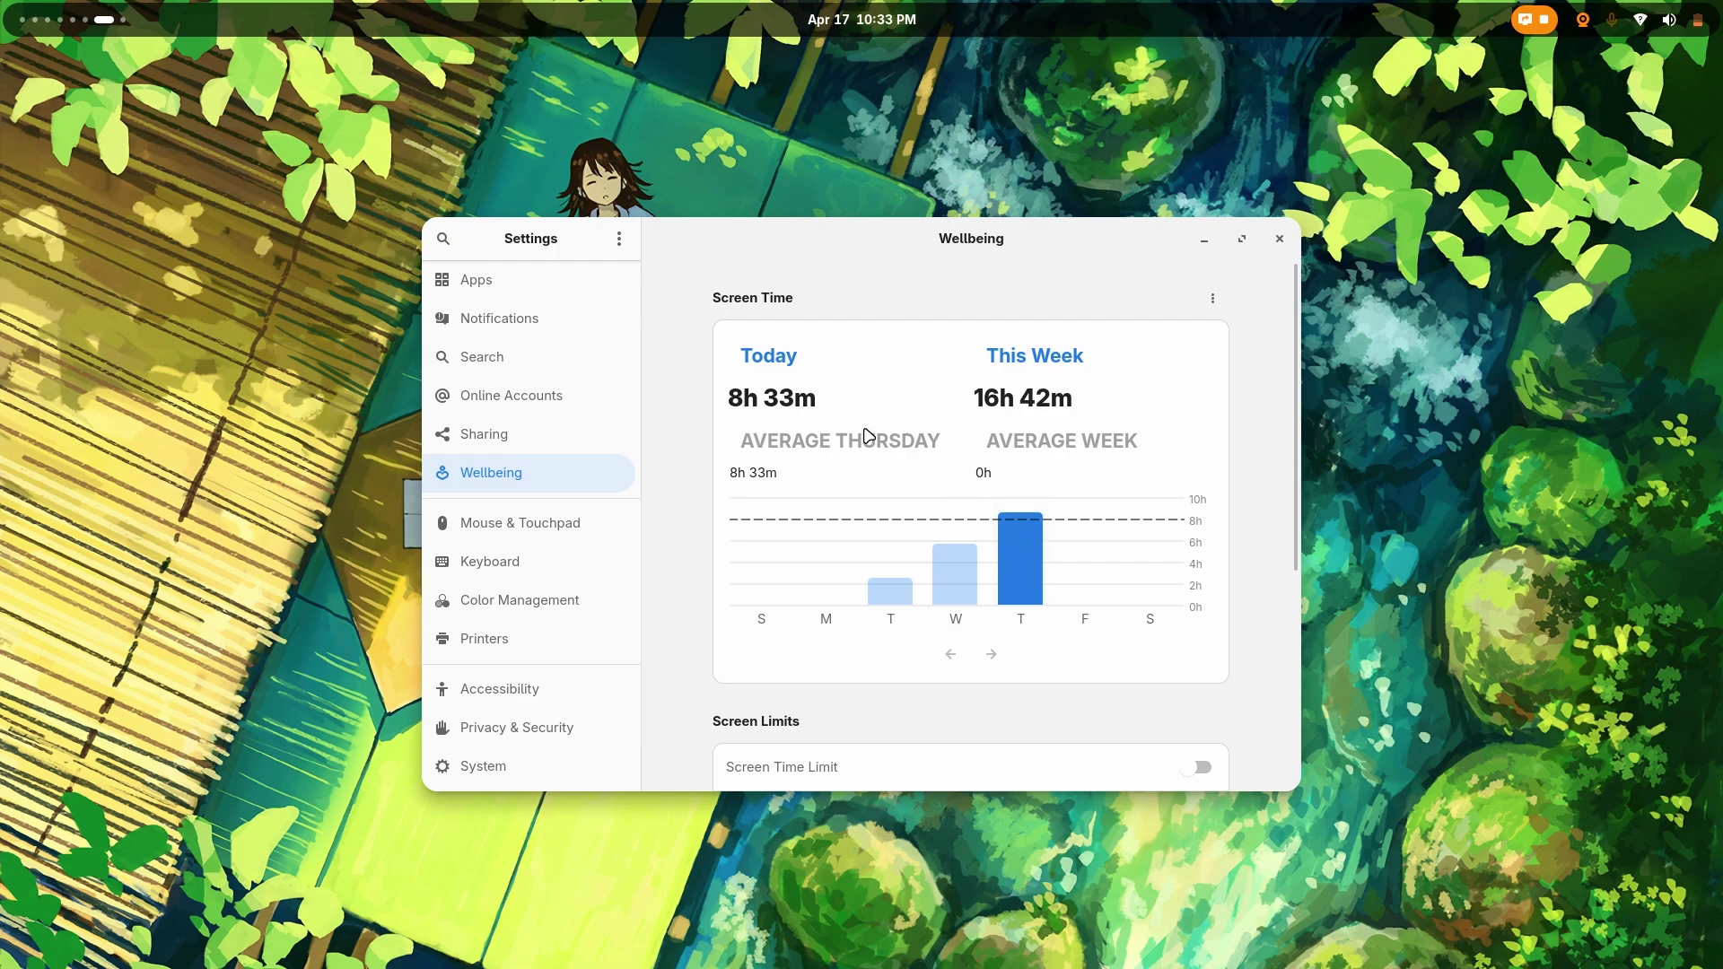
Step: Compare Wednesday's 5h 38m screen time with today's 8h 33m, then return to the overview
left_click(955, 570)
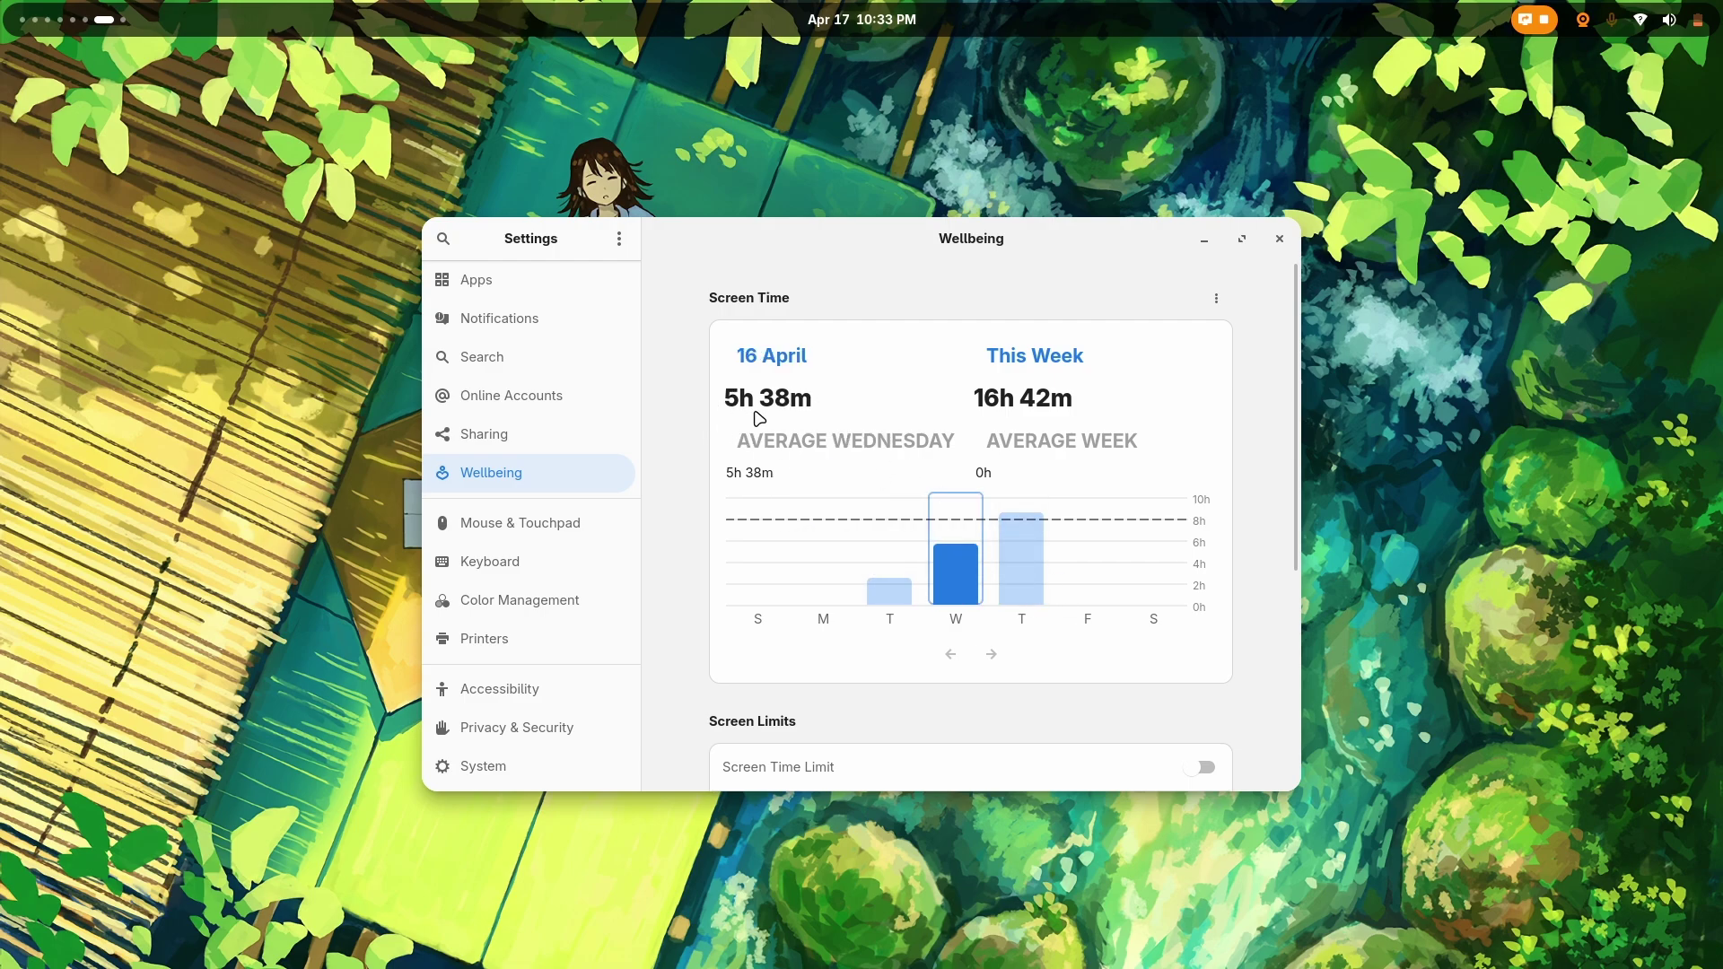
left_click(1019, 577)
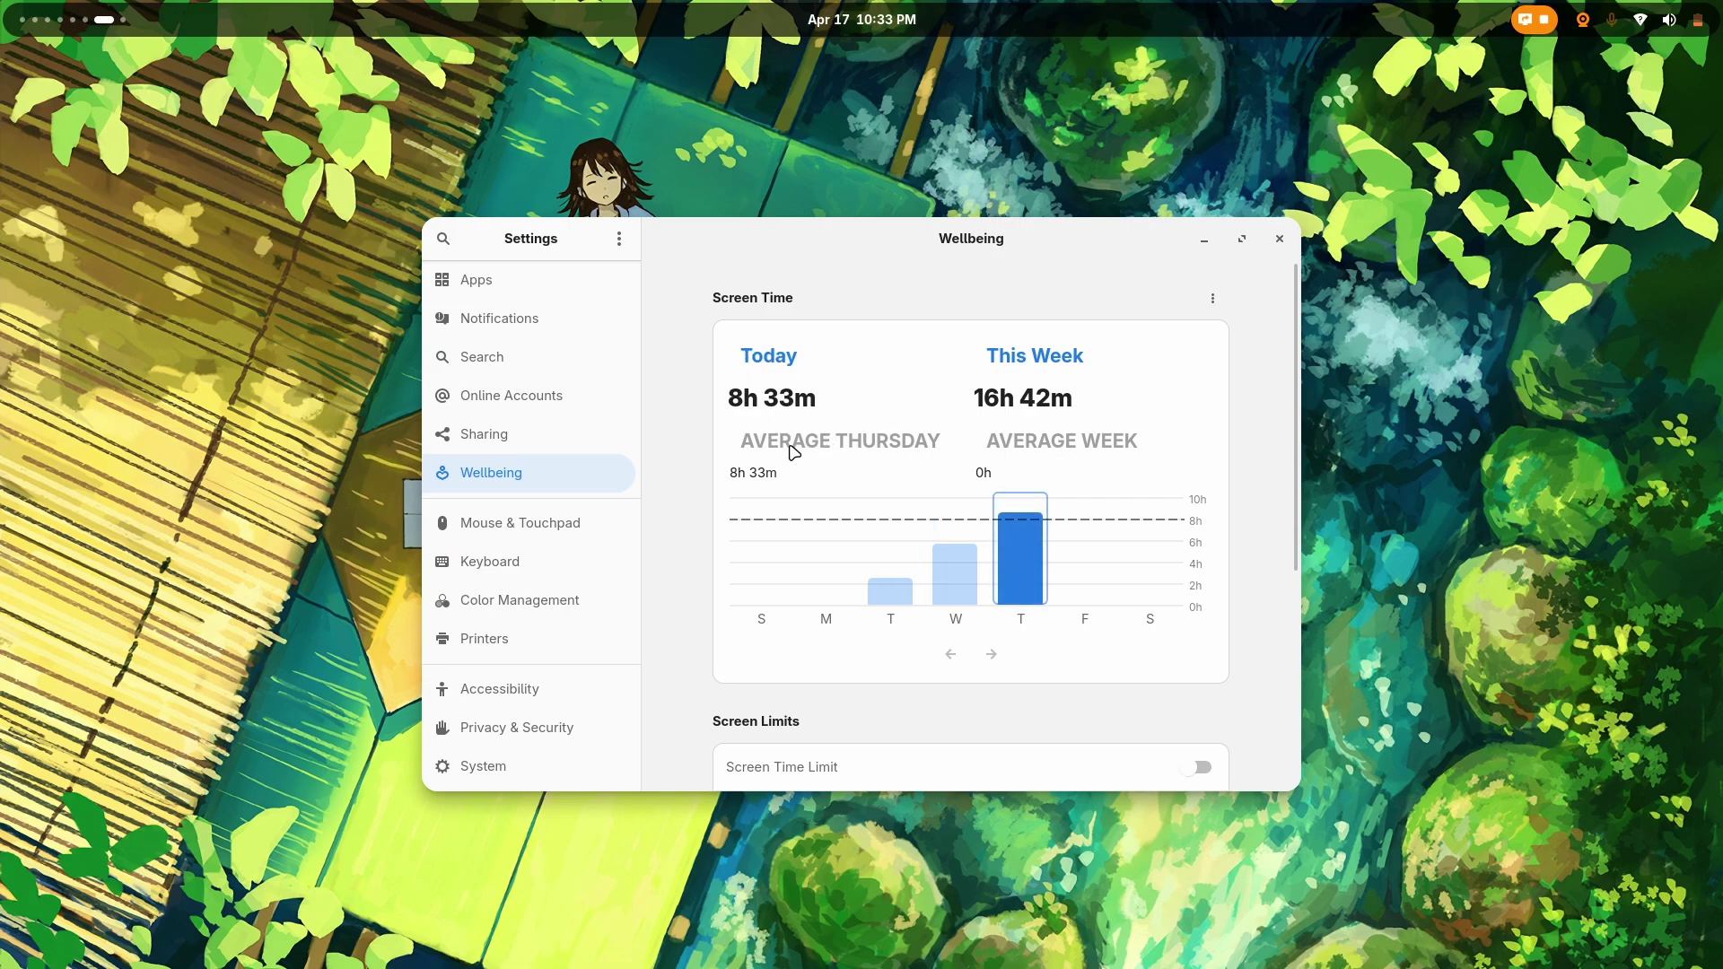
scroll(1243, 617, "down", 5)
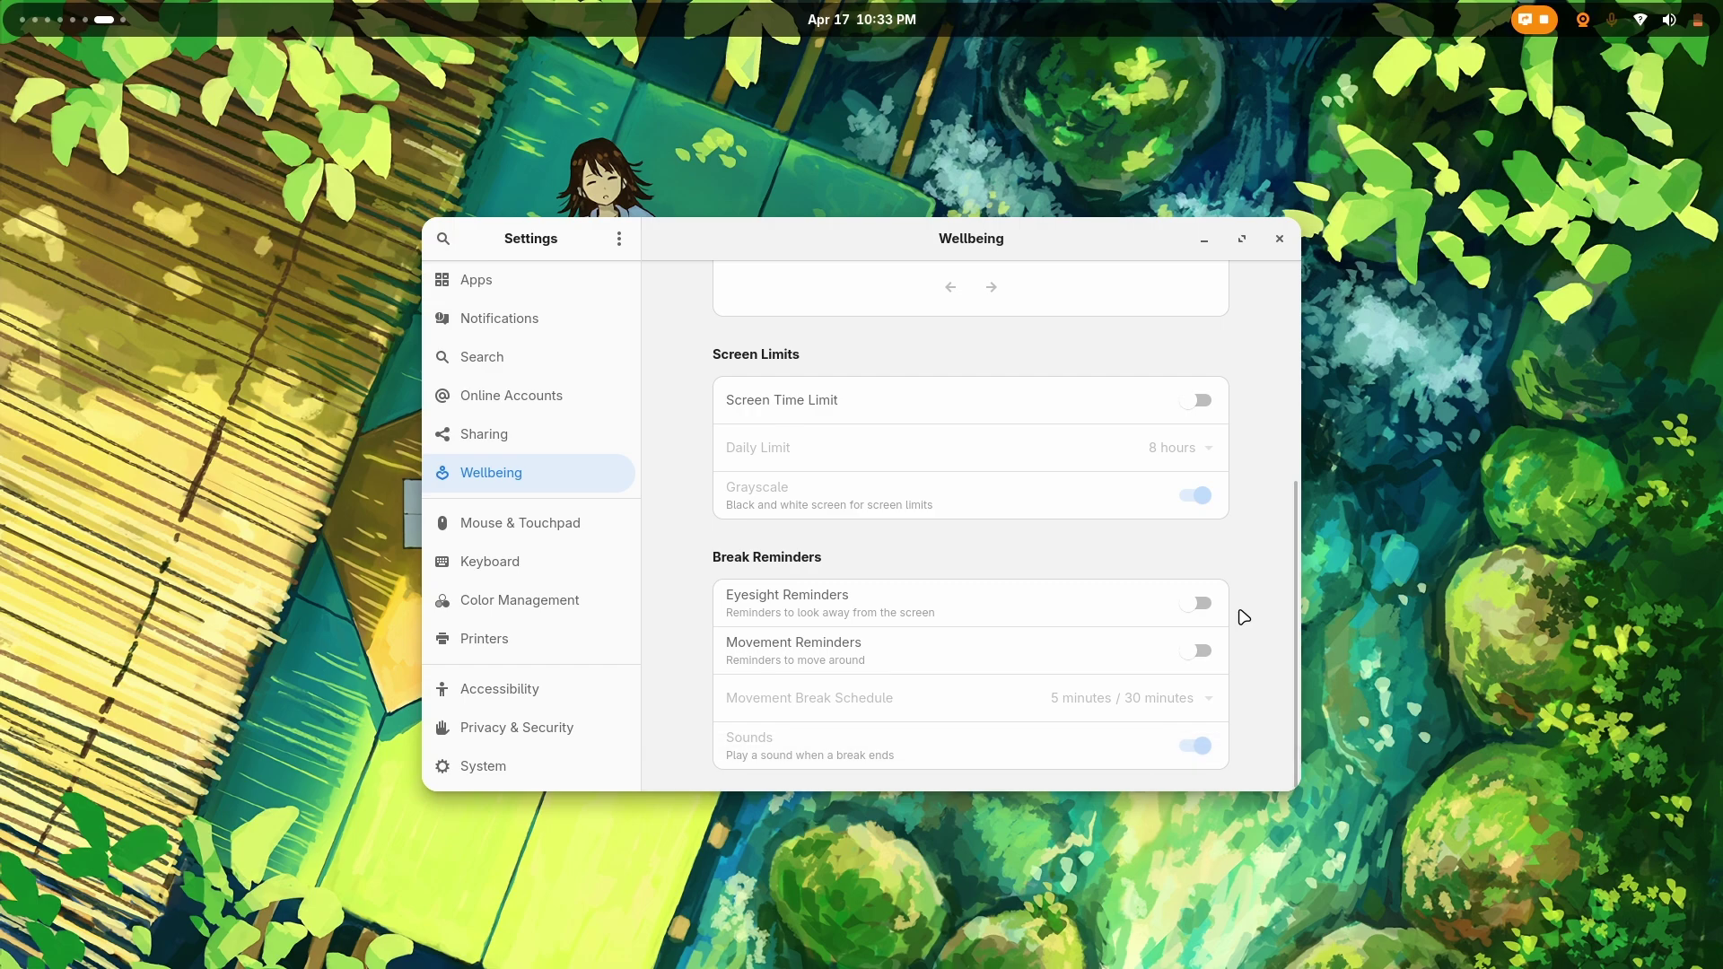
scroll(1244, 618, "up", 5)
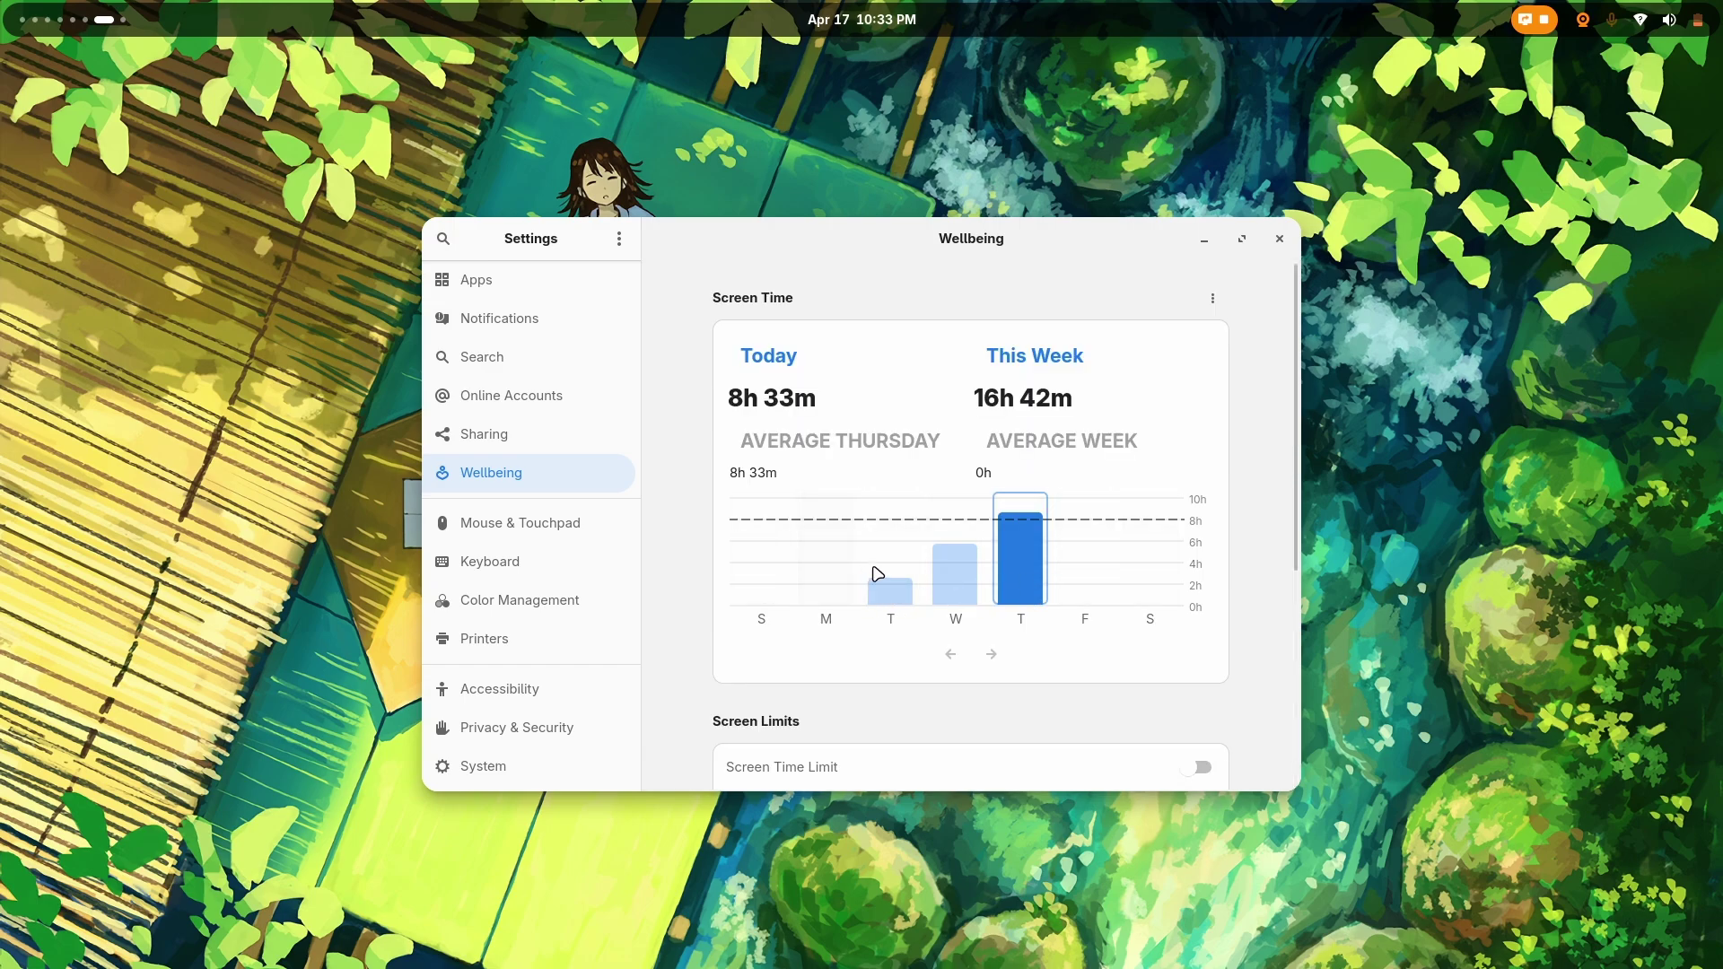
key("super")
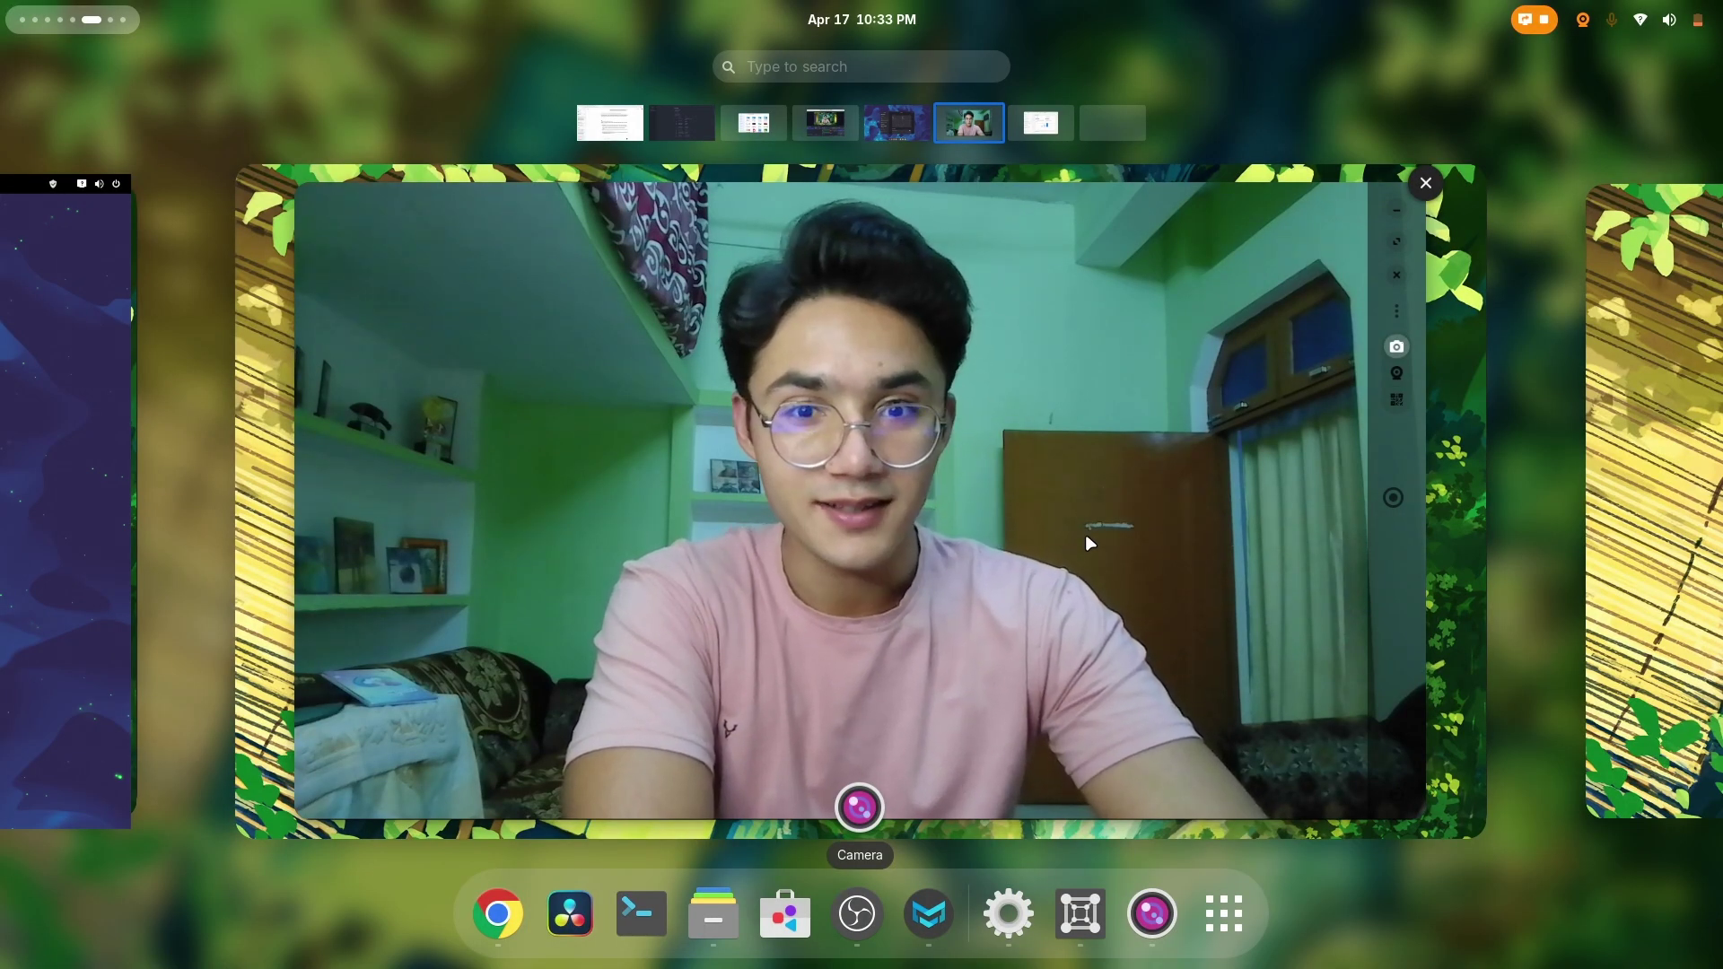
Step: Switch back to the Manjaro VM workspace and close the Settings window
key("super+Page_Up")
left_click(1084, 534)
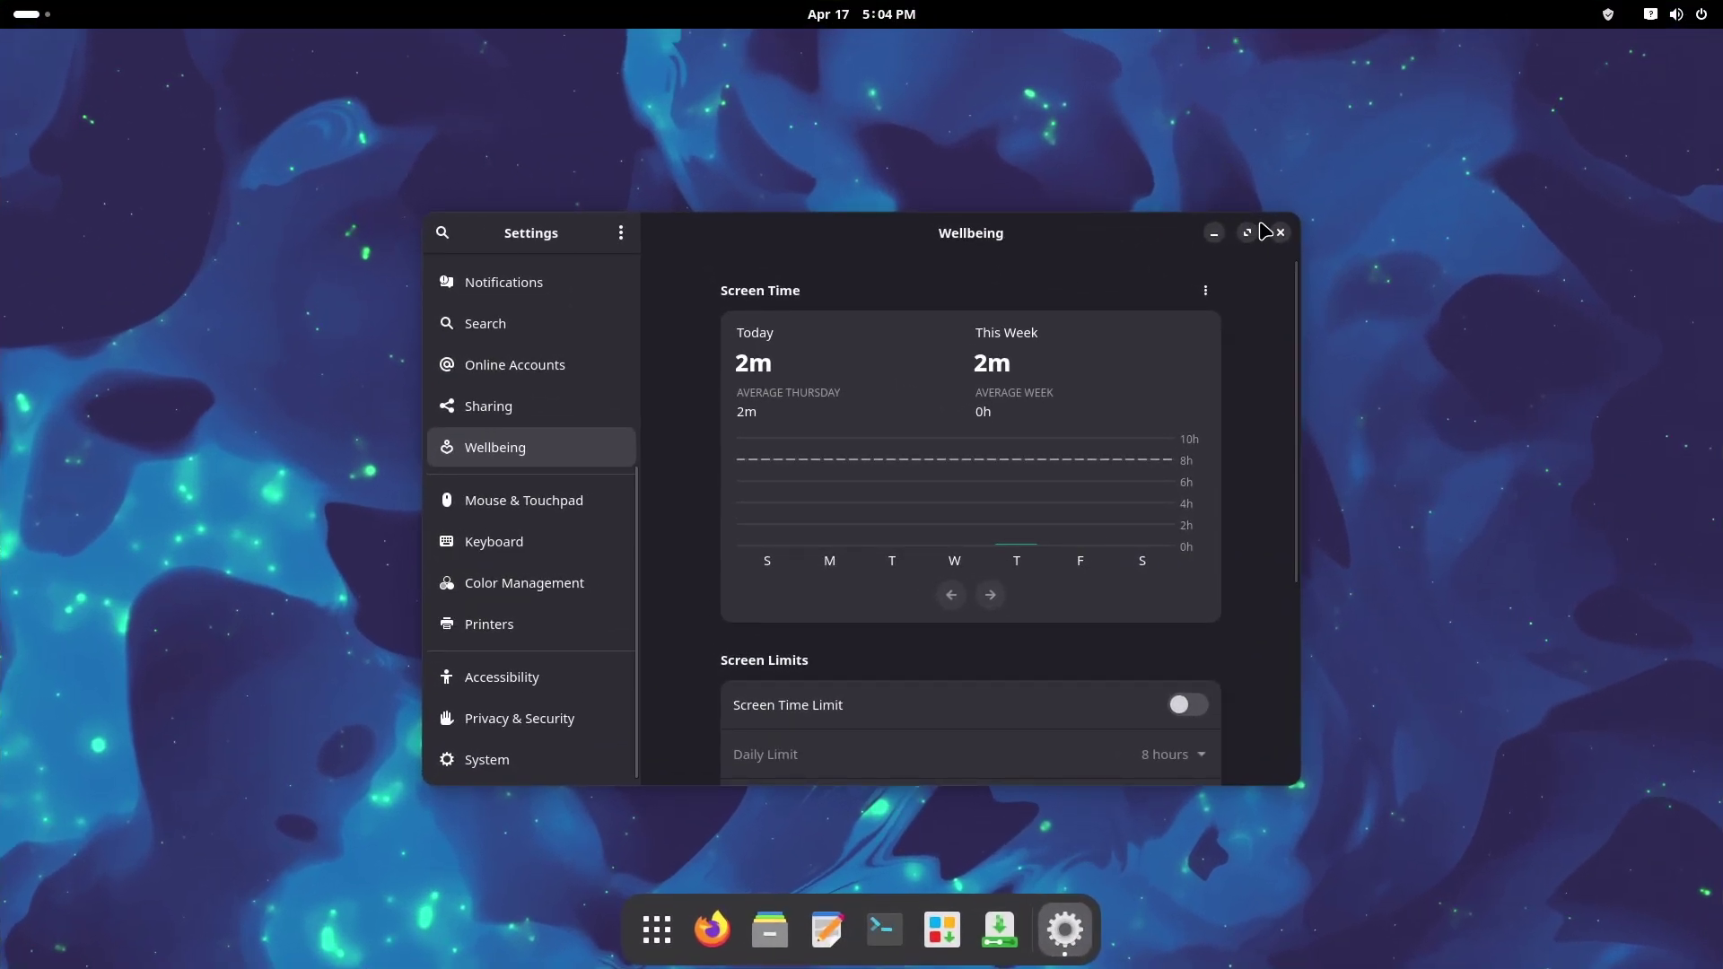
scroll(496, 414, "up", 5)
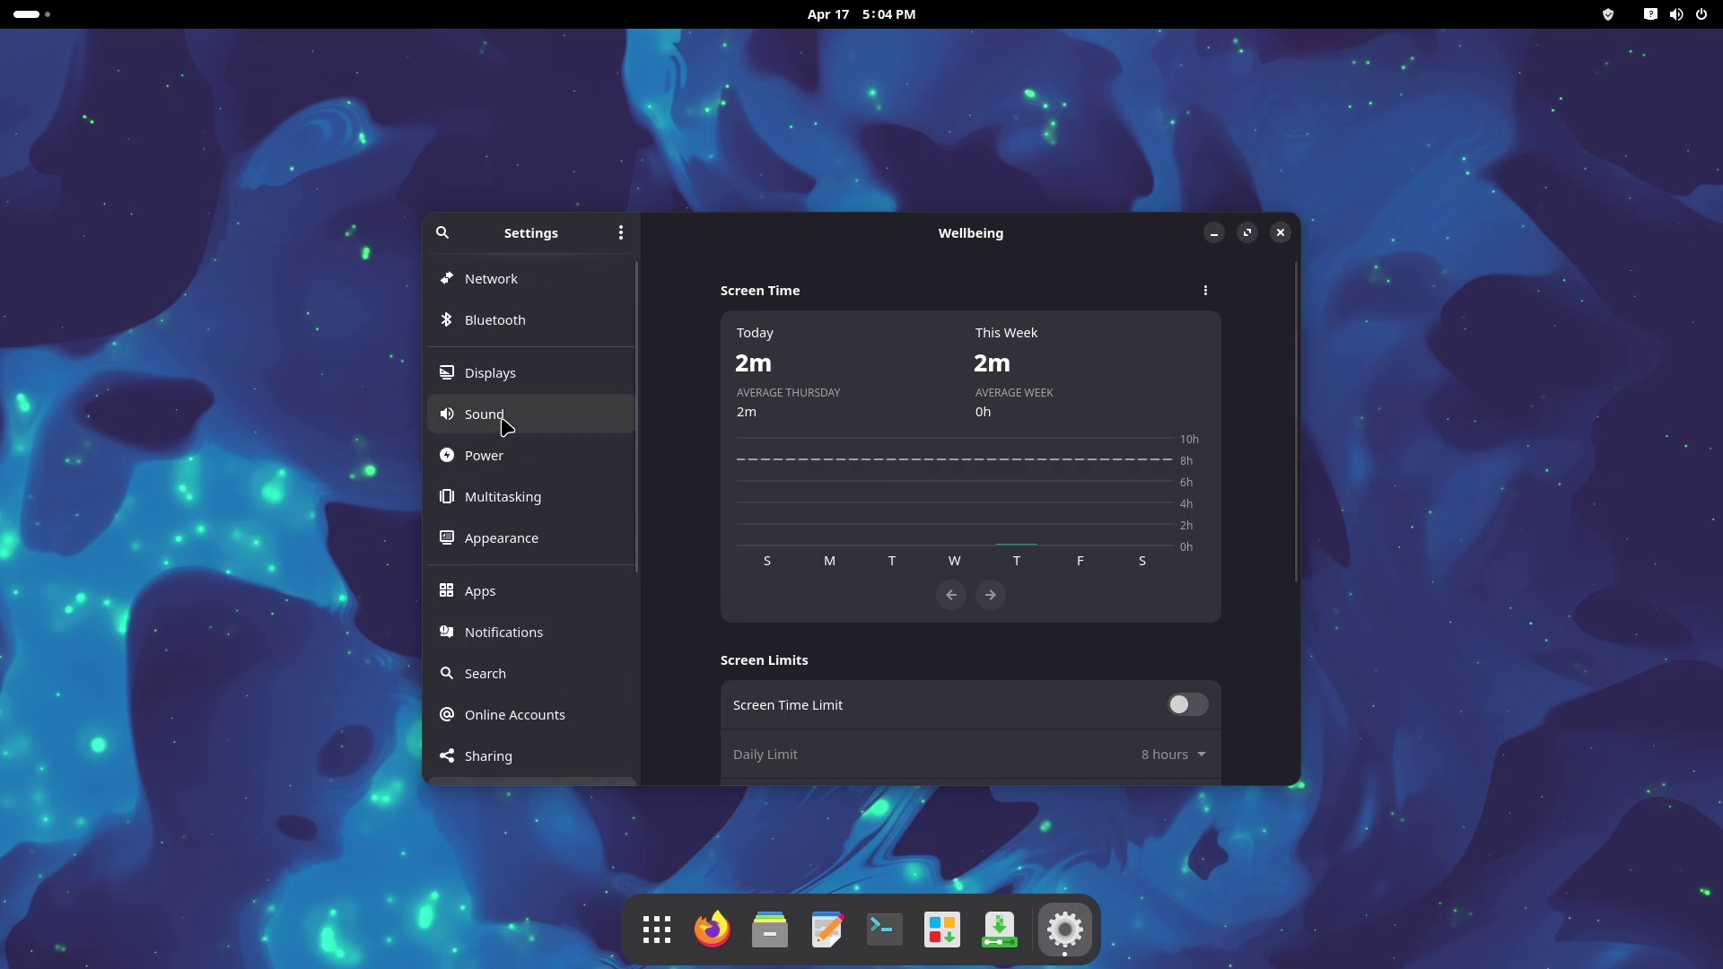
left_click(1283, 235)
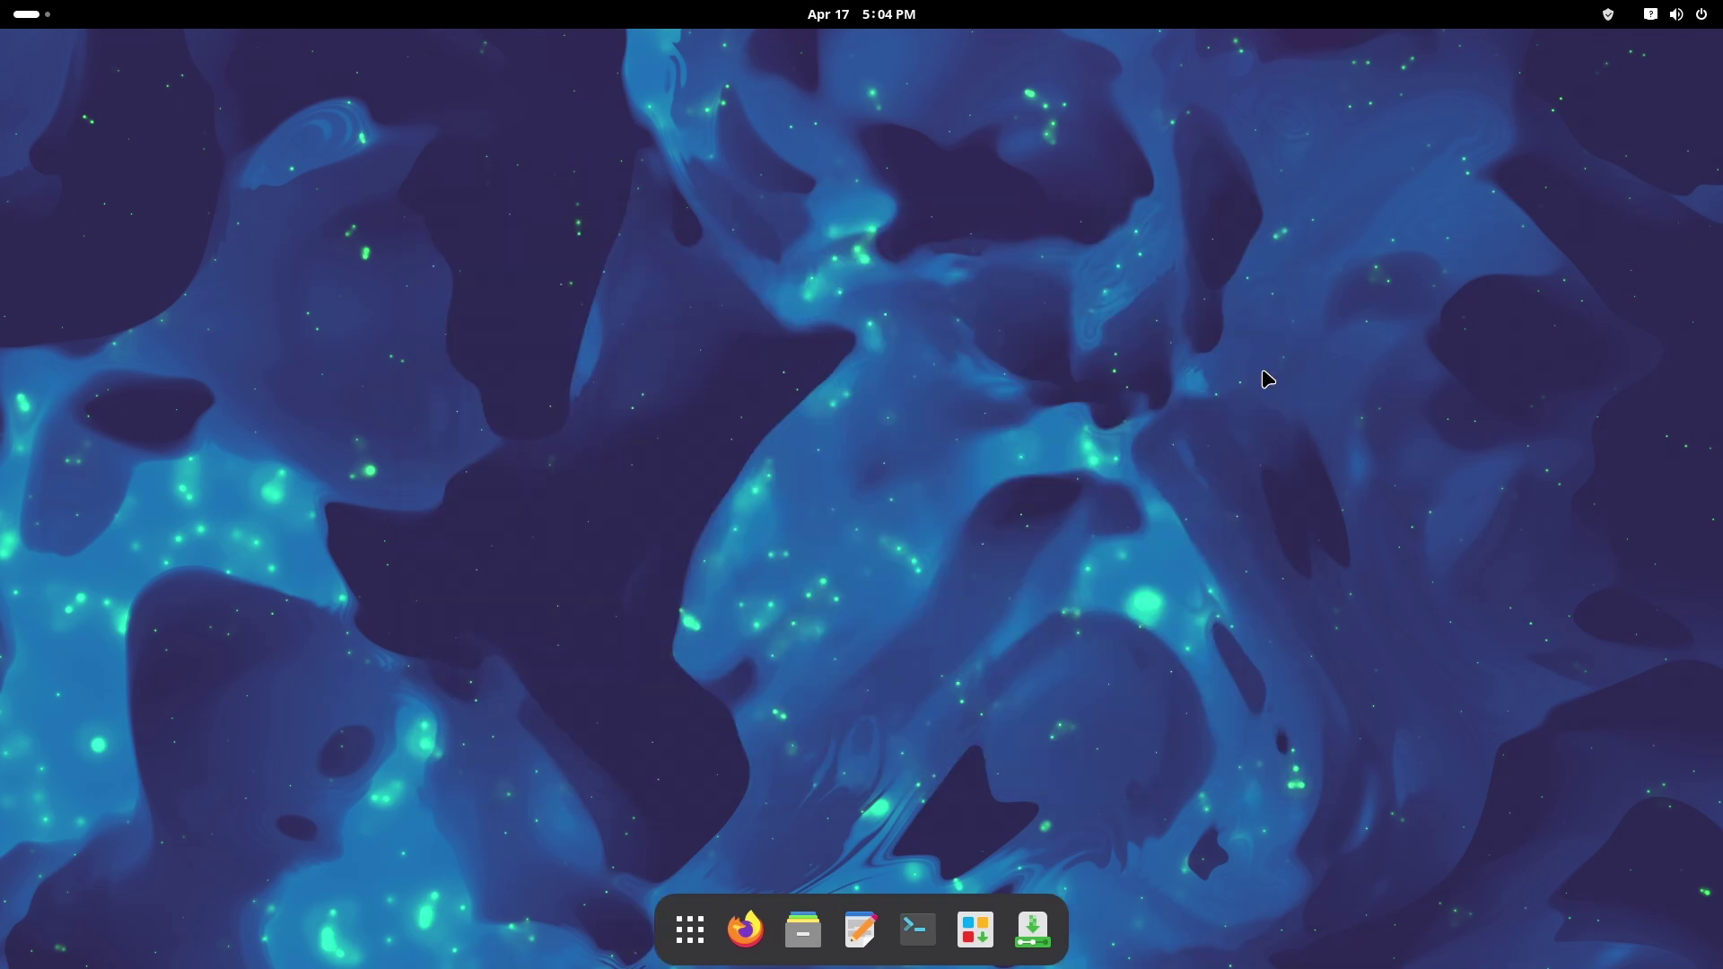
Step: Open Disks from the app grid, view the 27 GB hard disk /dev/vda, then close it
left_click(695, 928)
left_click(705, 924)
left_click(705, 924)
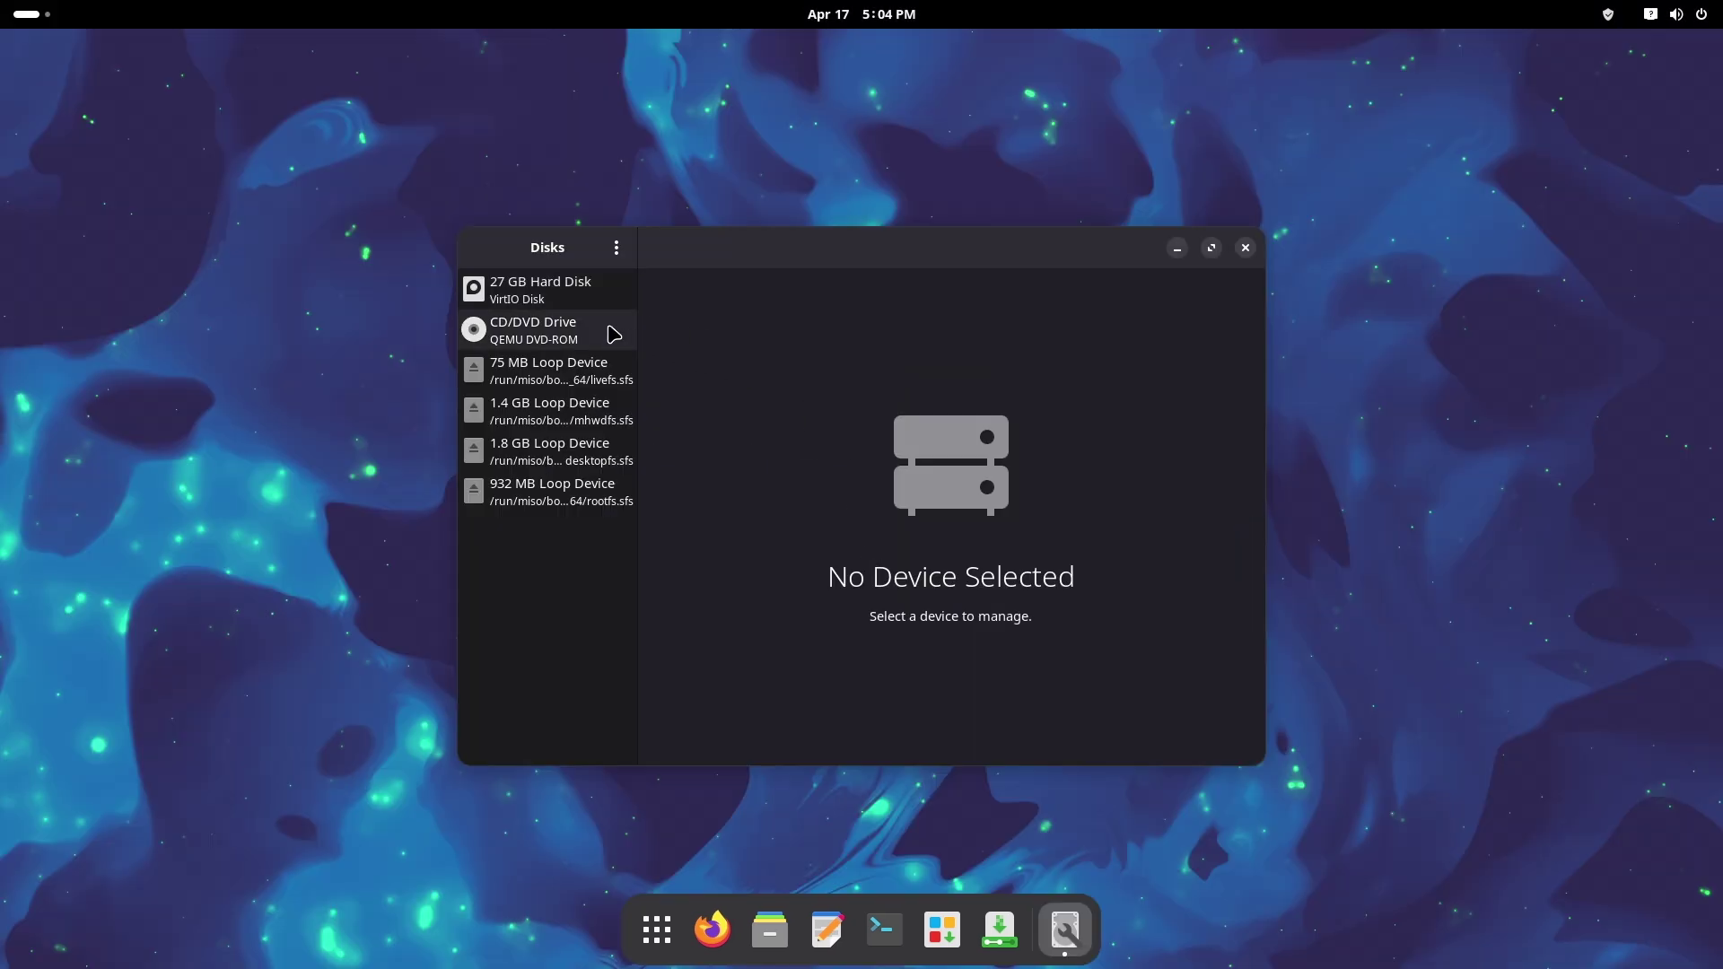
left_click(557, 289)
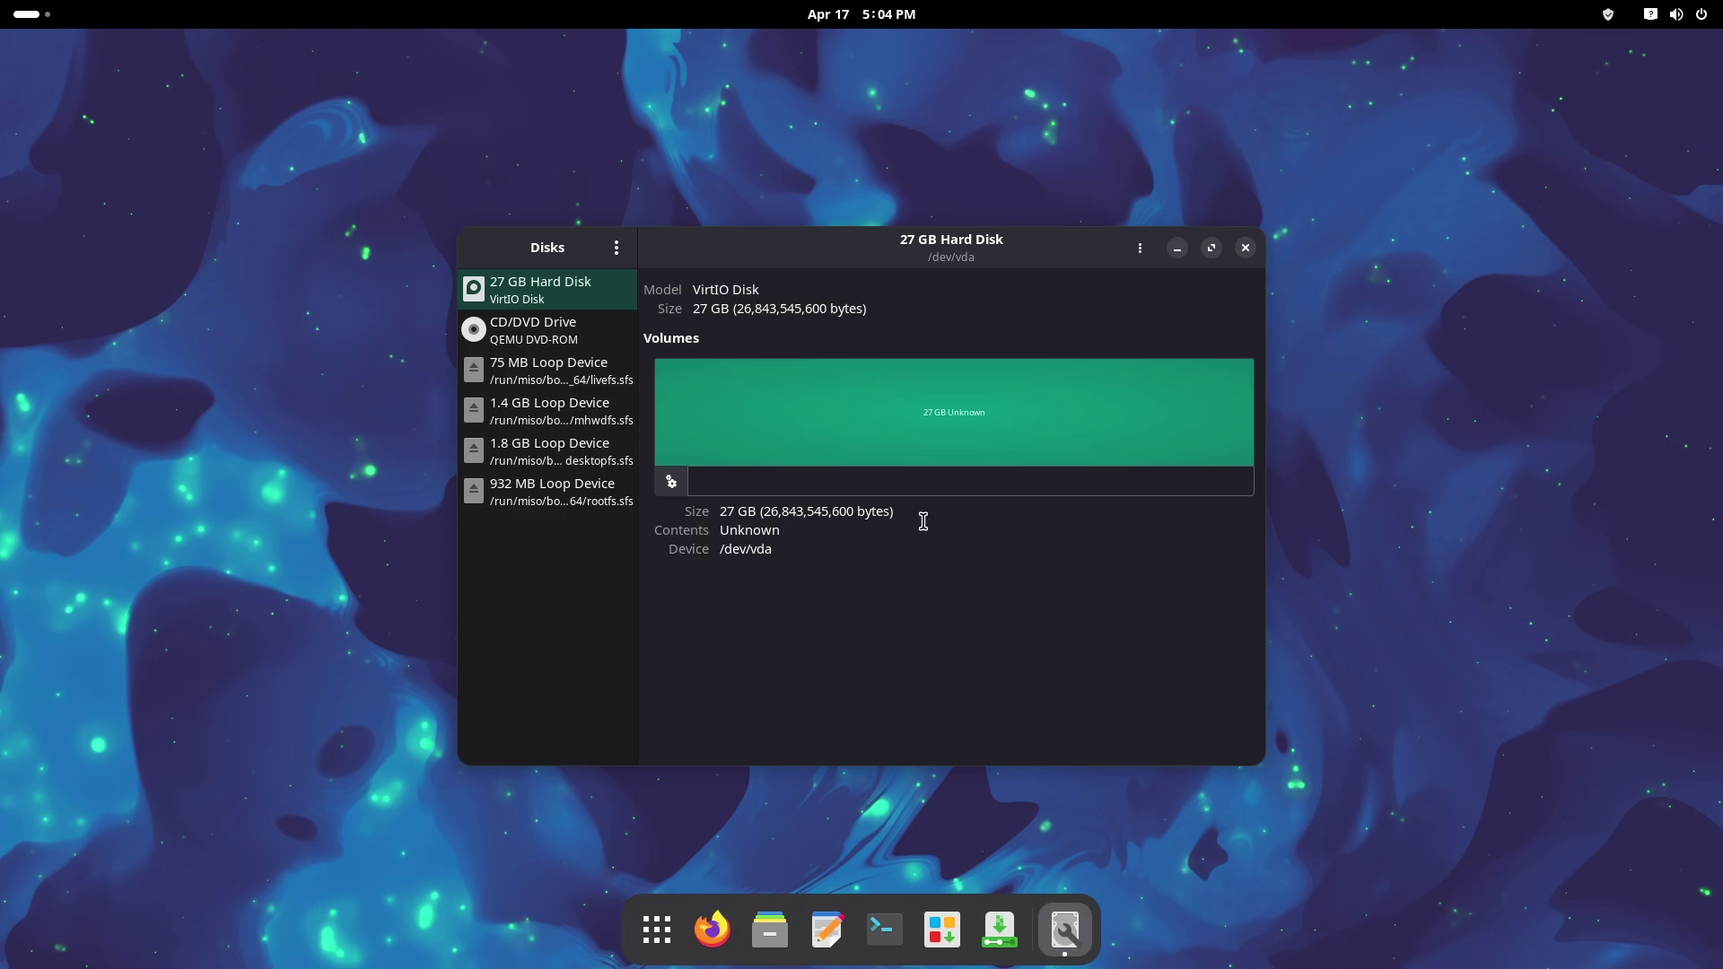
left_click(1246, 248)
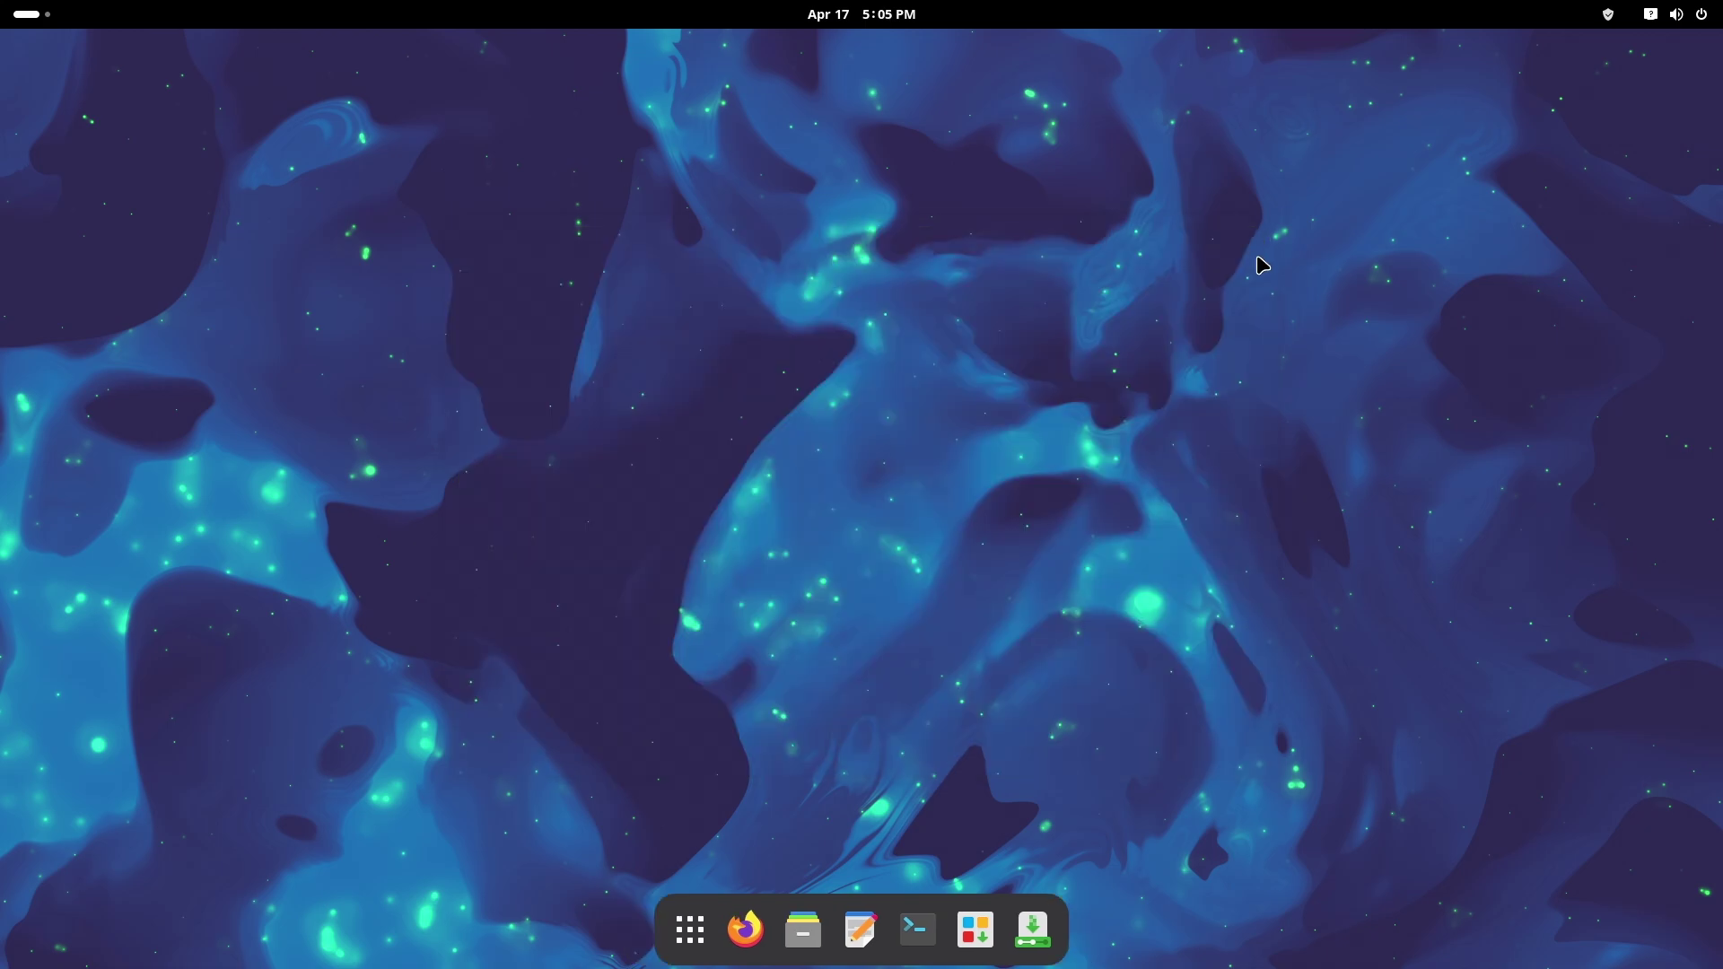
Step: Glance at the activities overview and app grid, then close the Files window
left_click(59, 11)
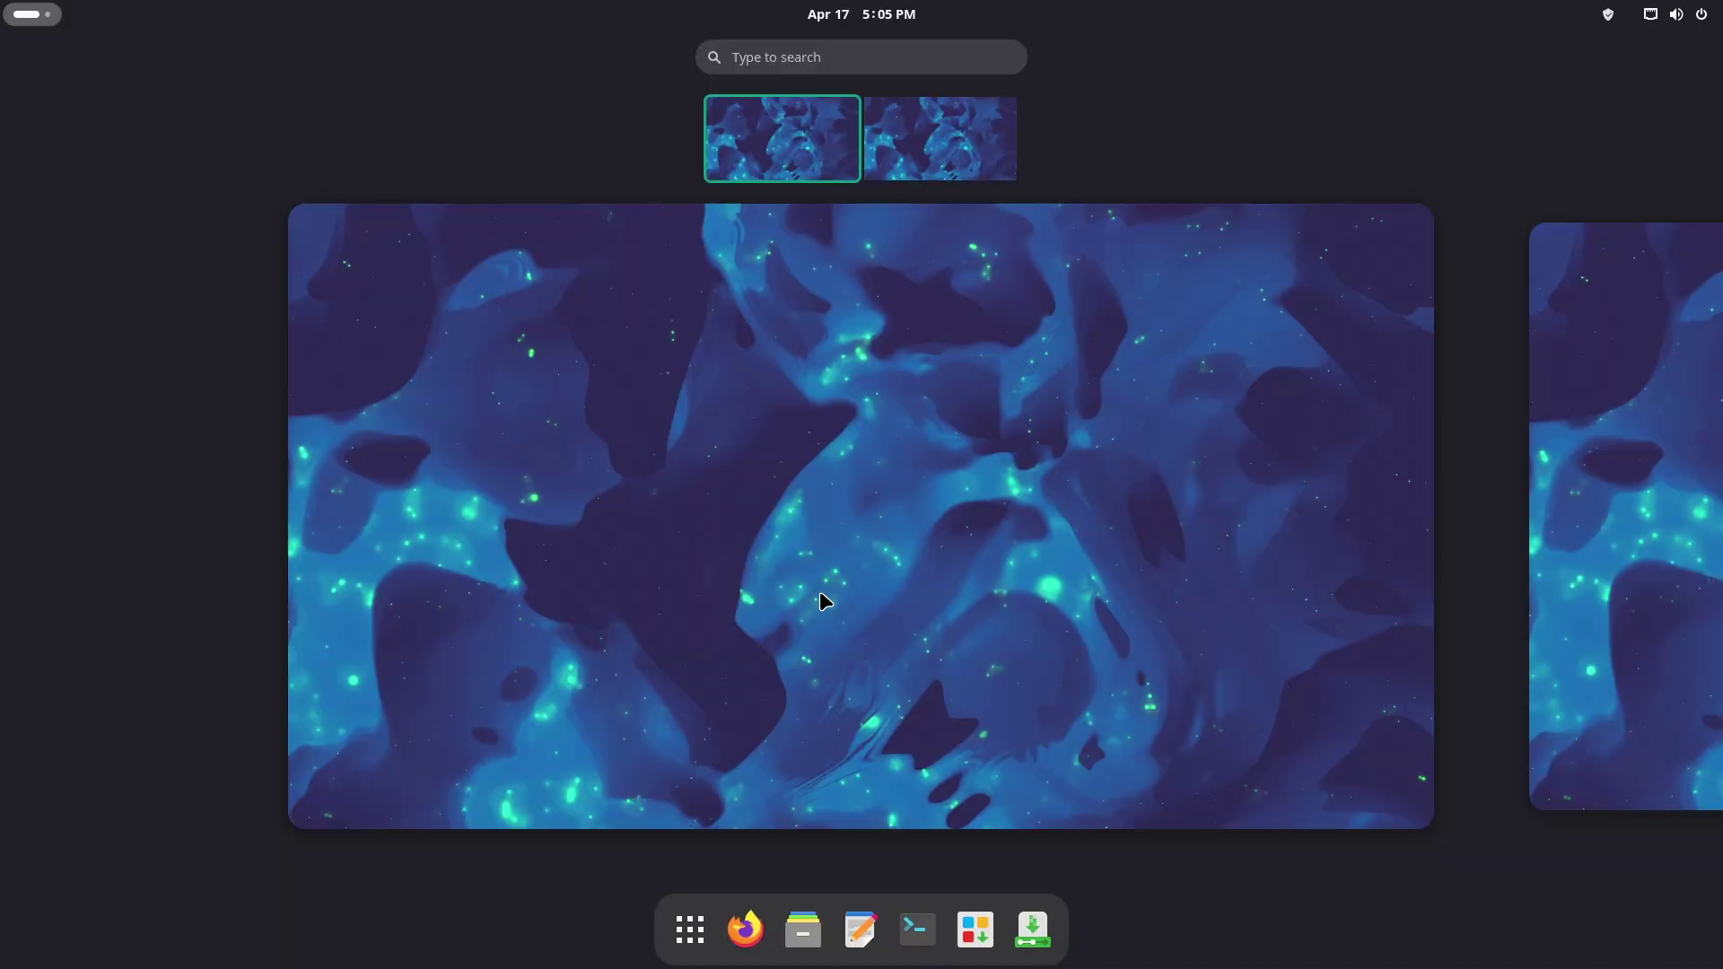
left_click(696, 915)
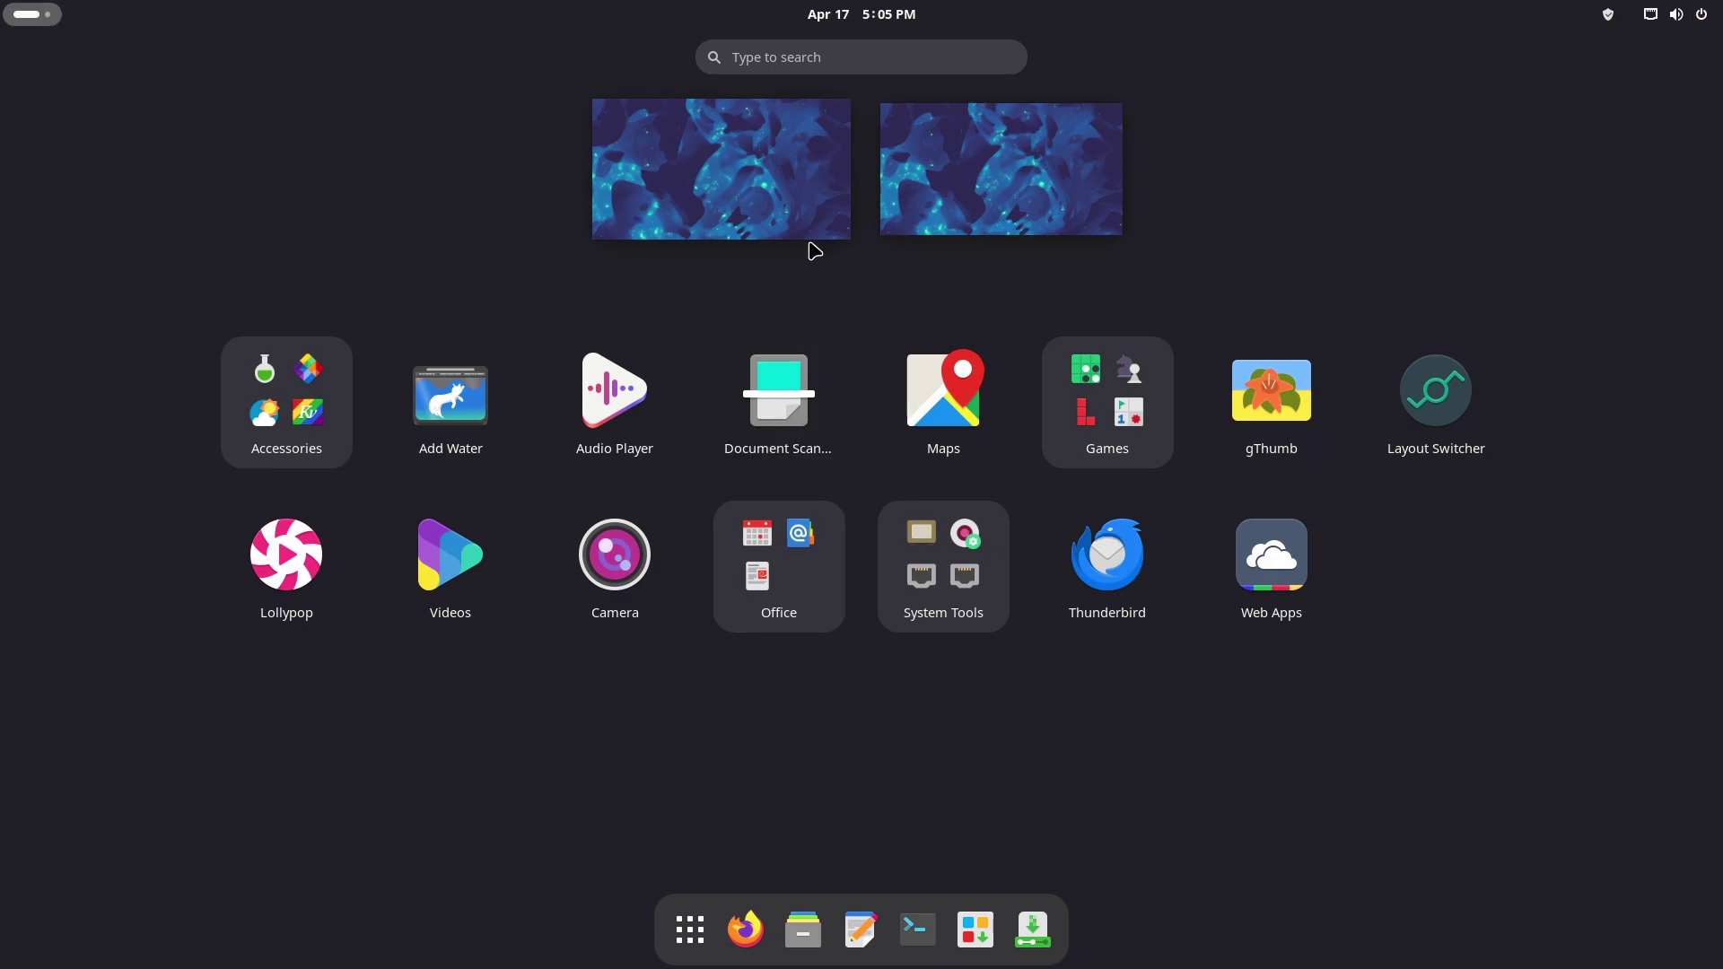
left_click(803, 929)
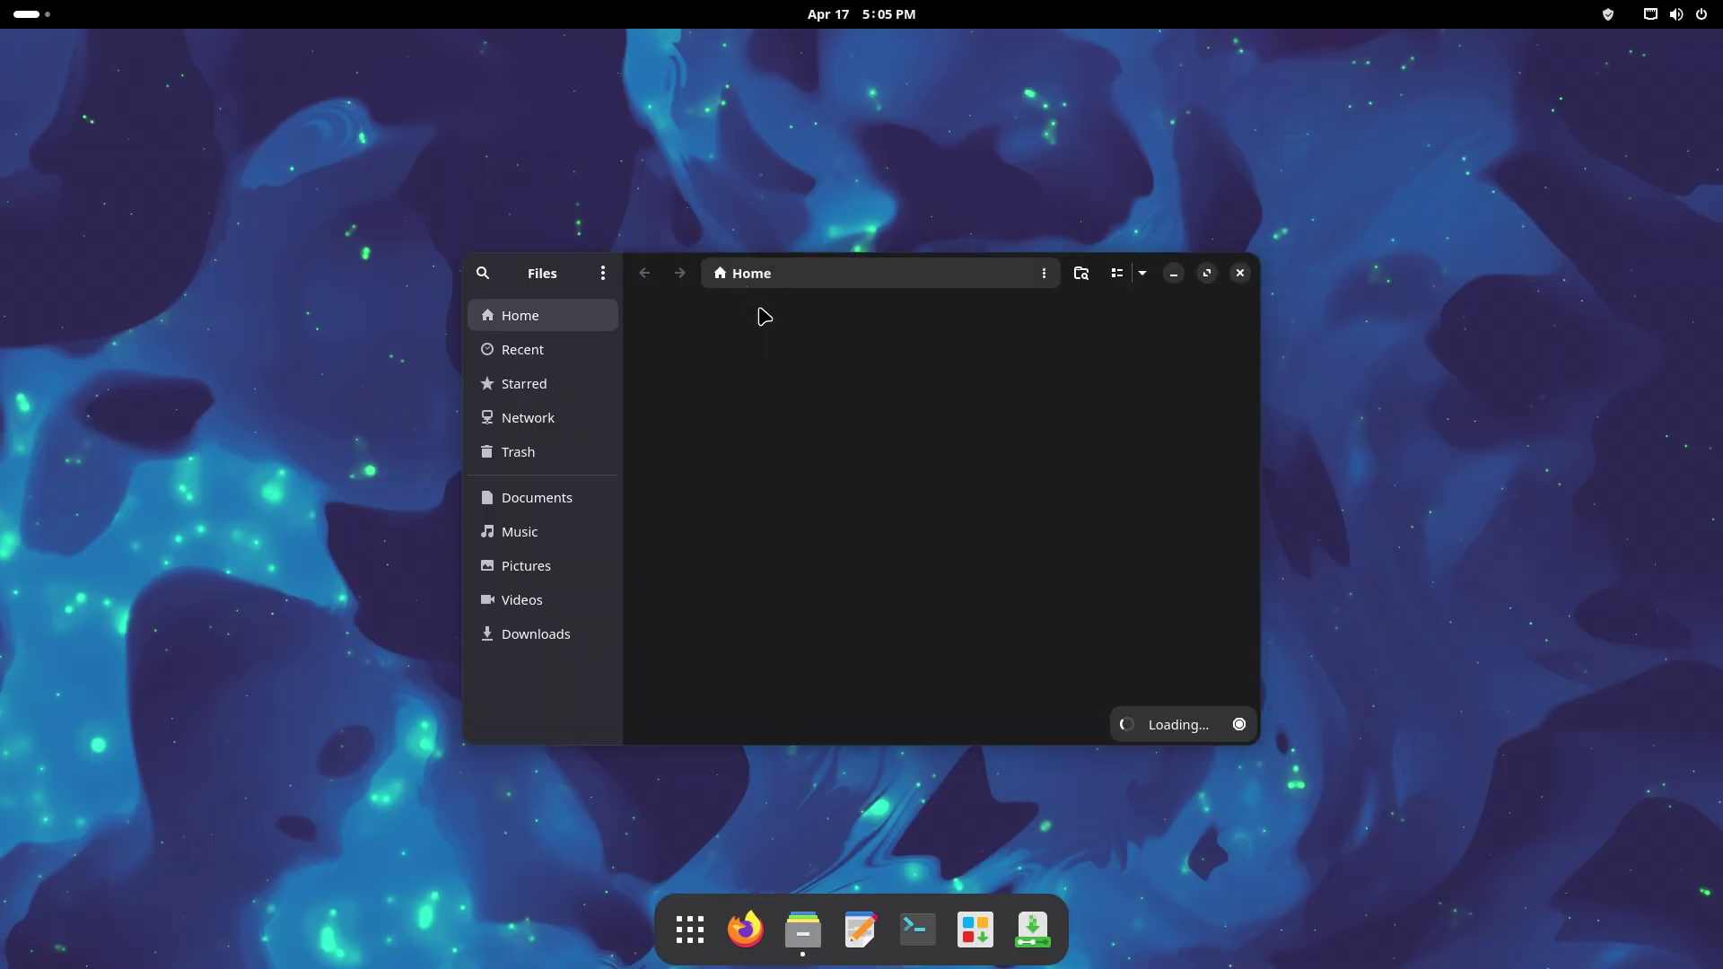
left_click(1240, 274)
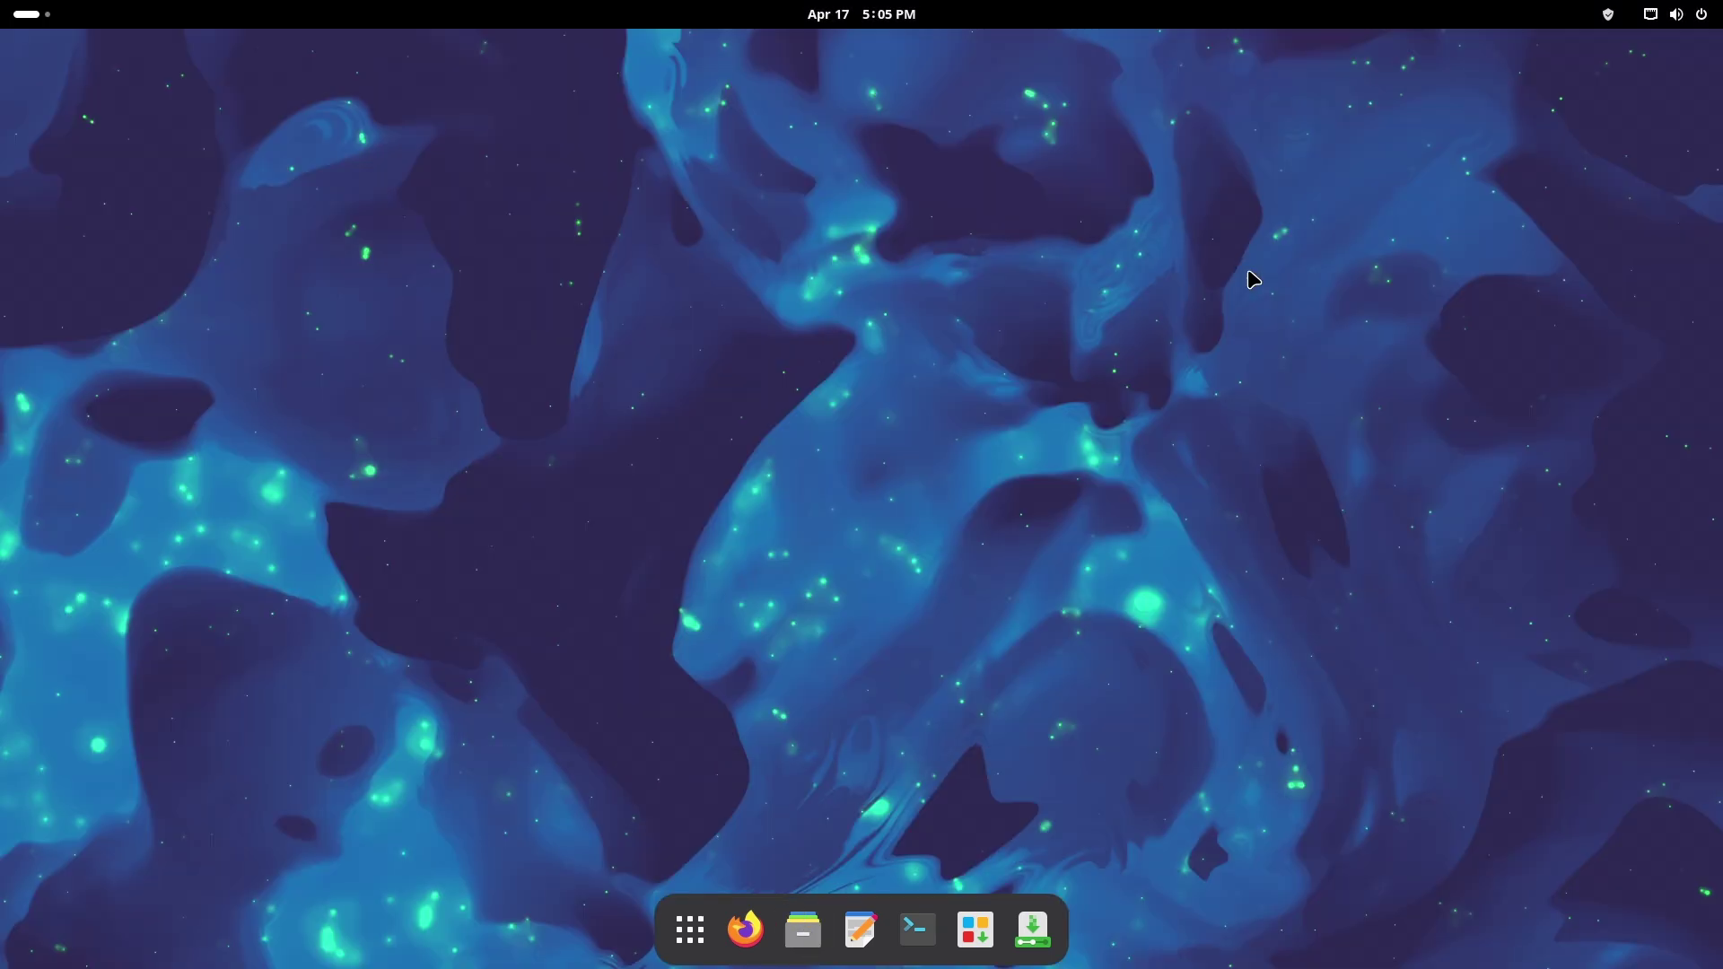
Step: Check the update status from the top-bar shield icon and launch the Package Manager
left_click(1610, 25)
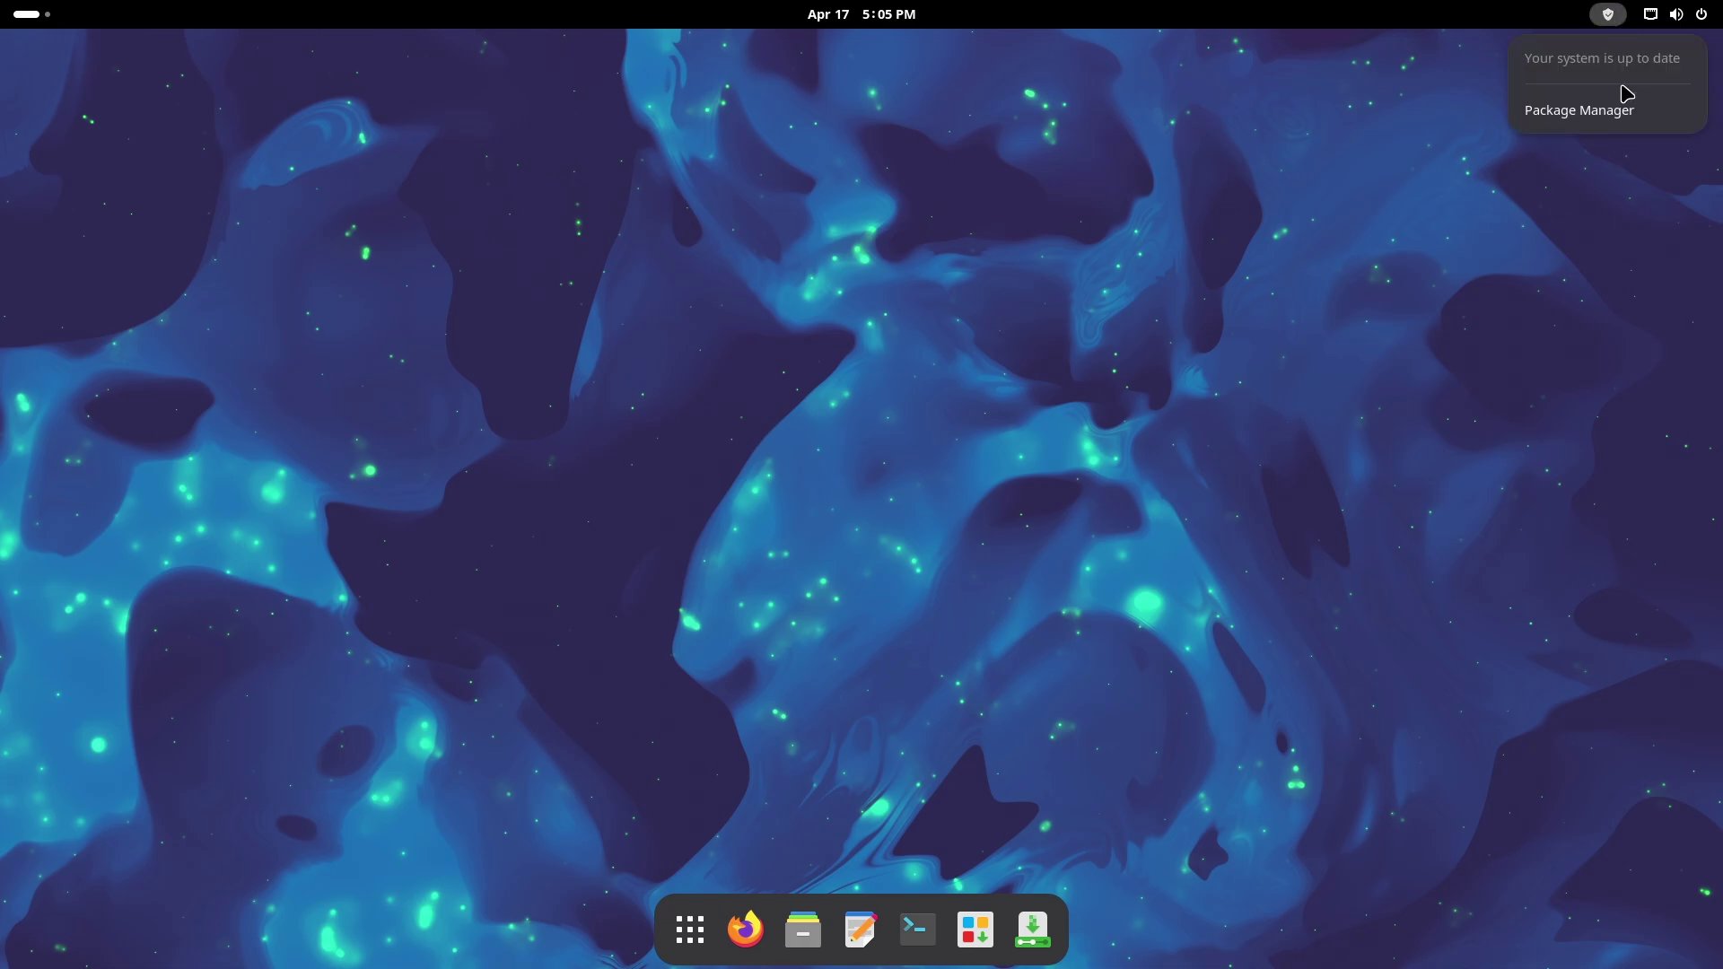
key("super+s")
mouse_move(1608, 14)
left_click(1588, 110)
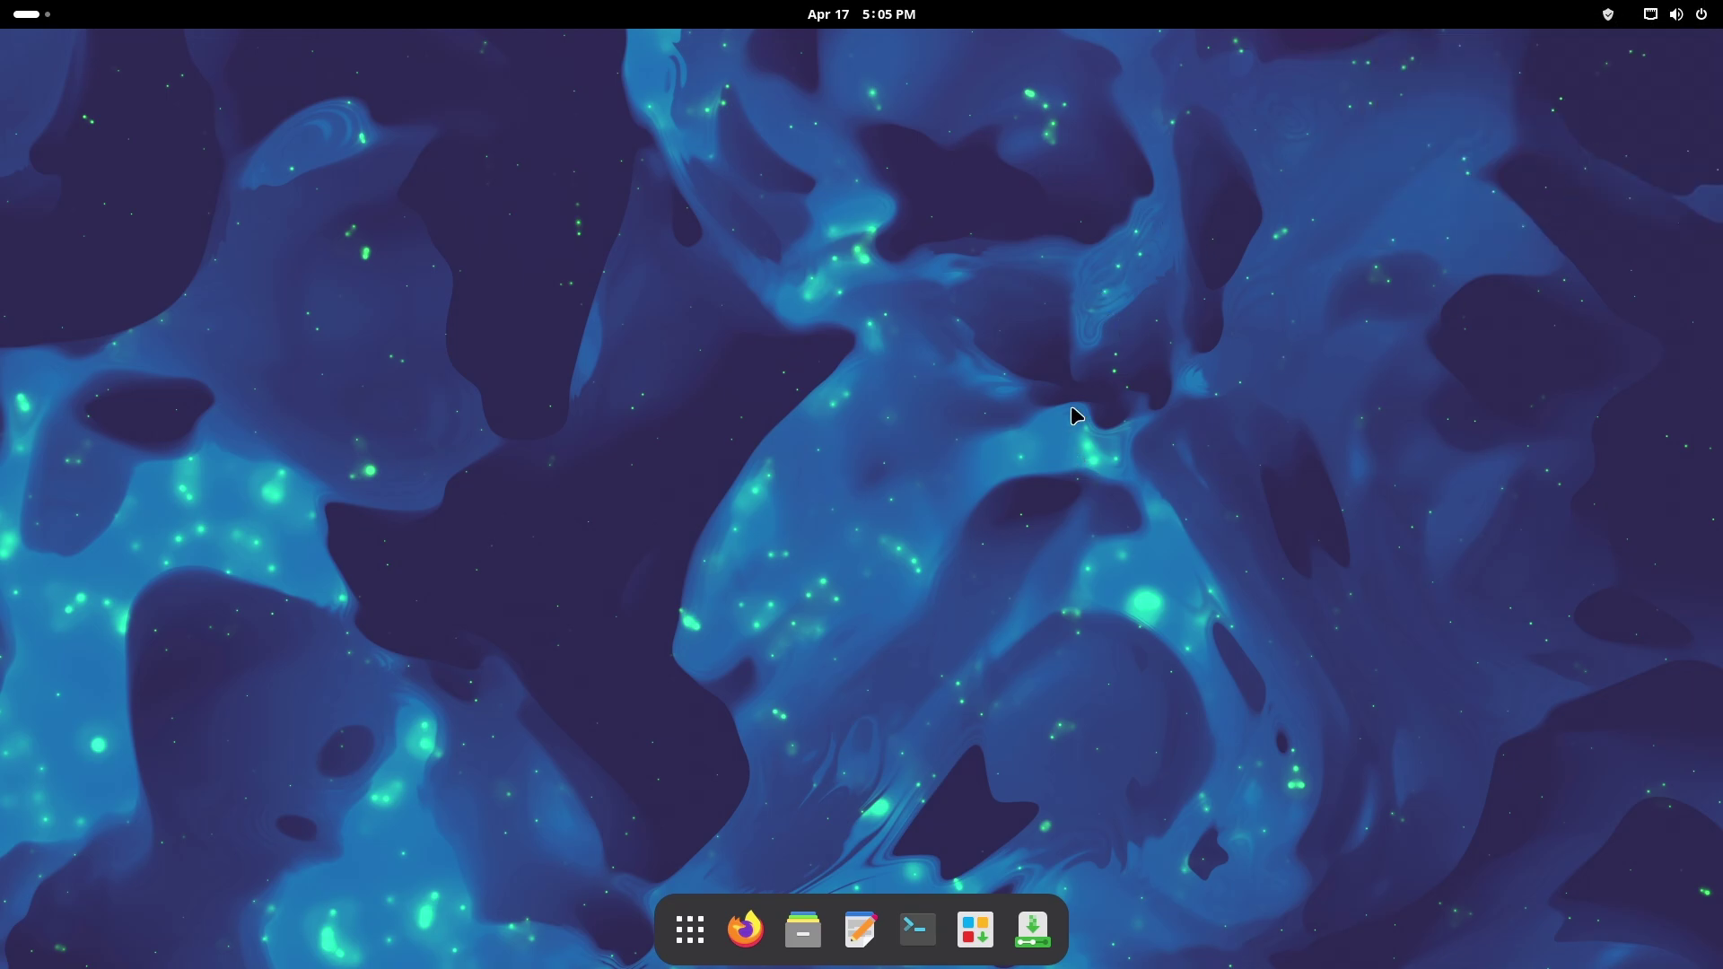
left_click(689, 929)
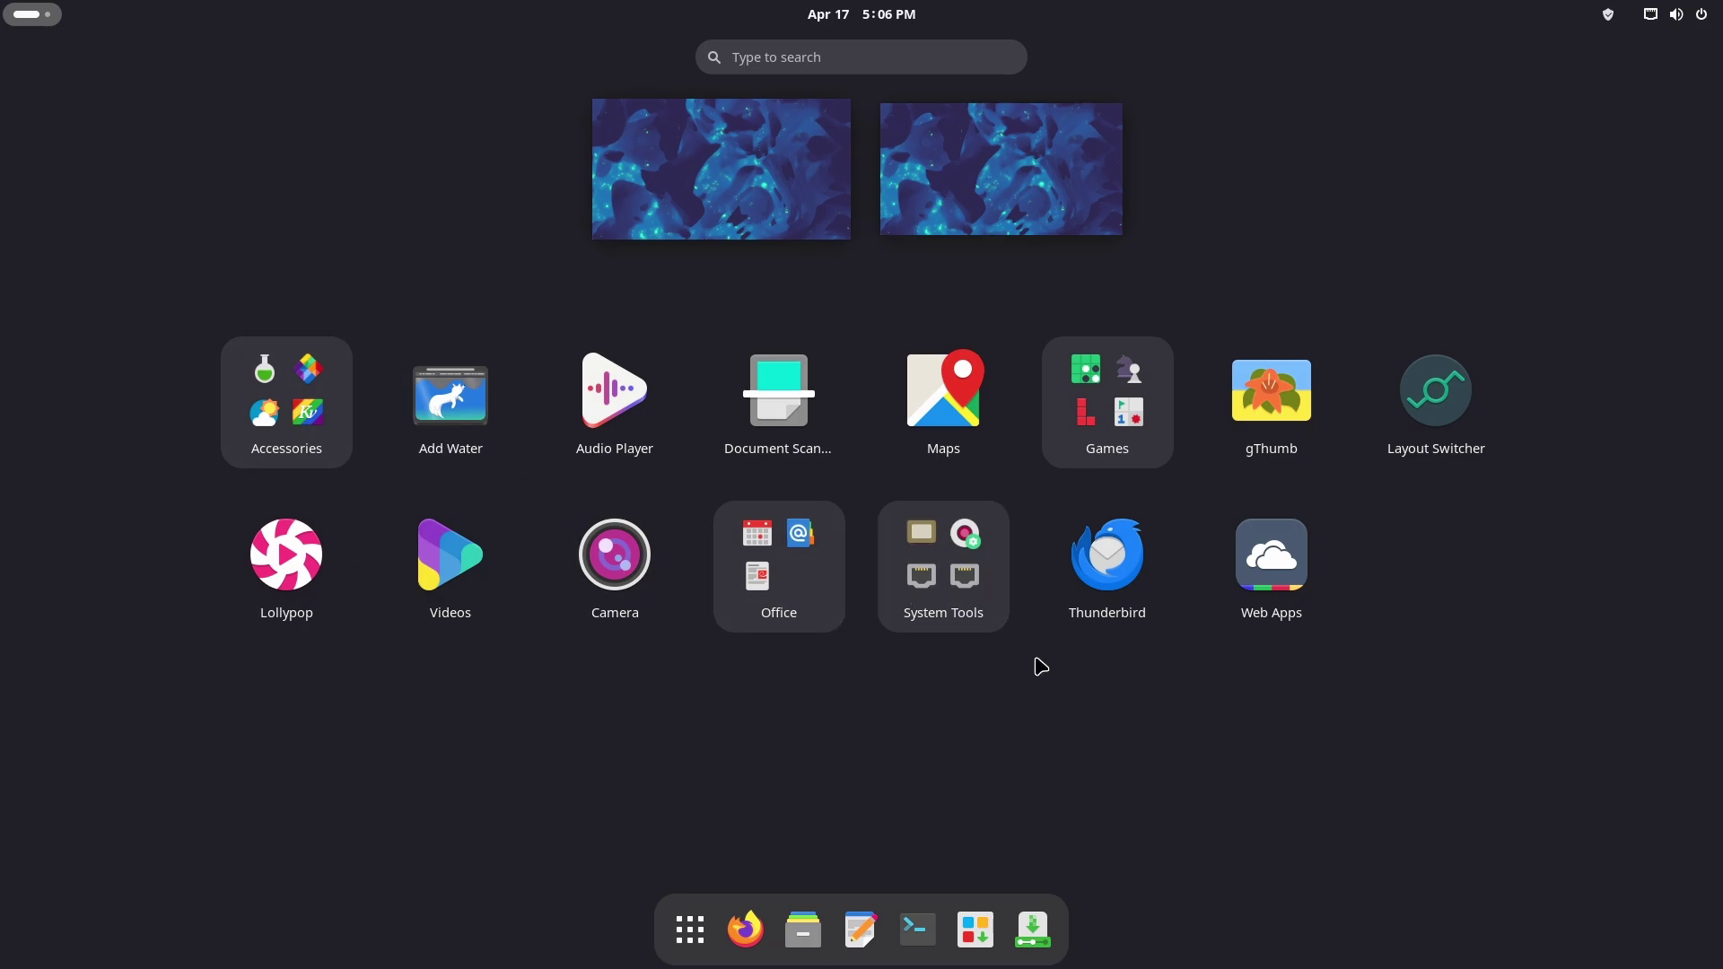
left_click(1683, 16)
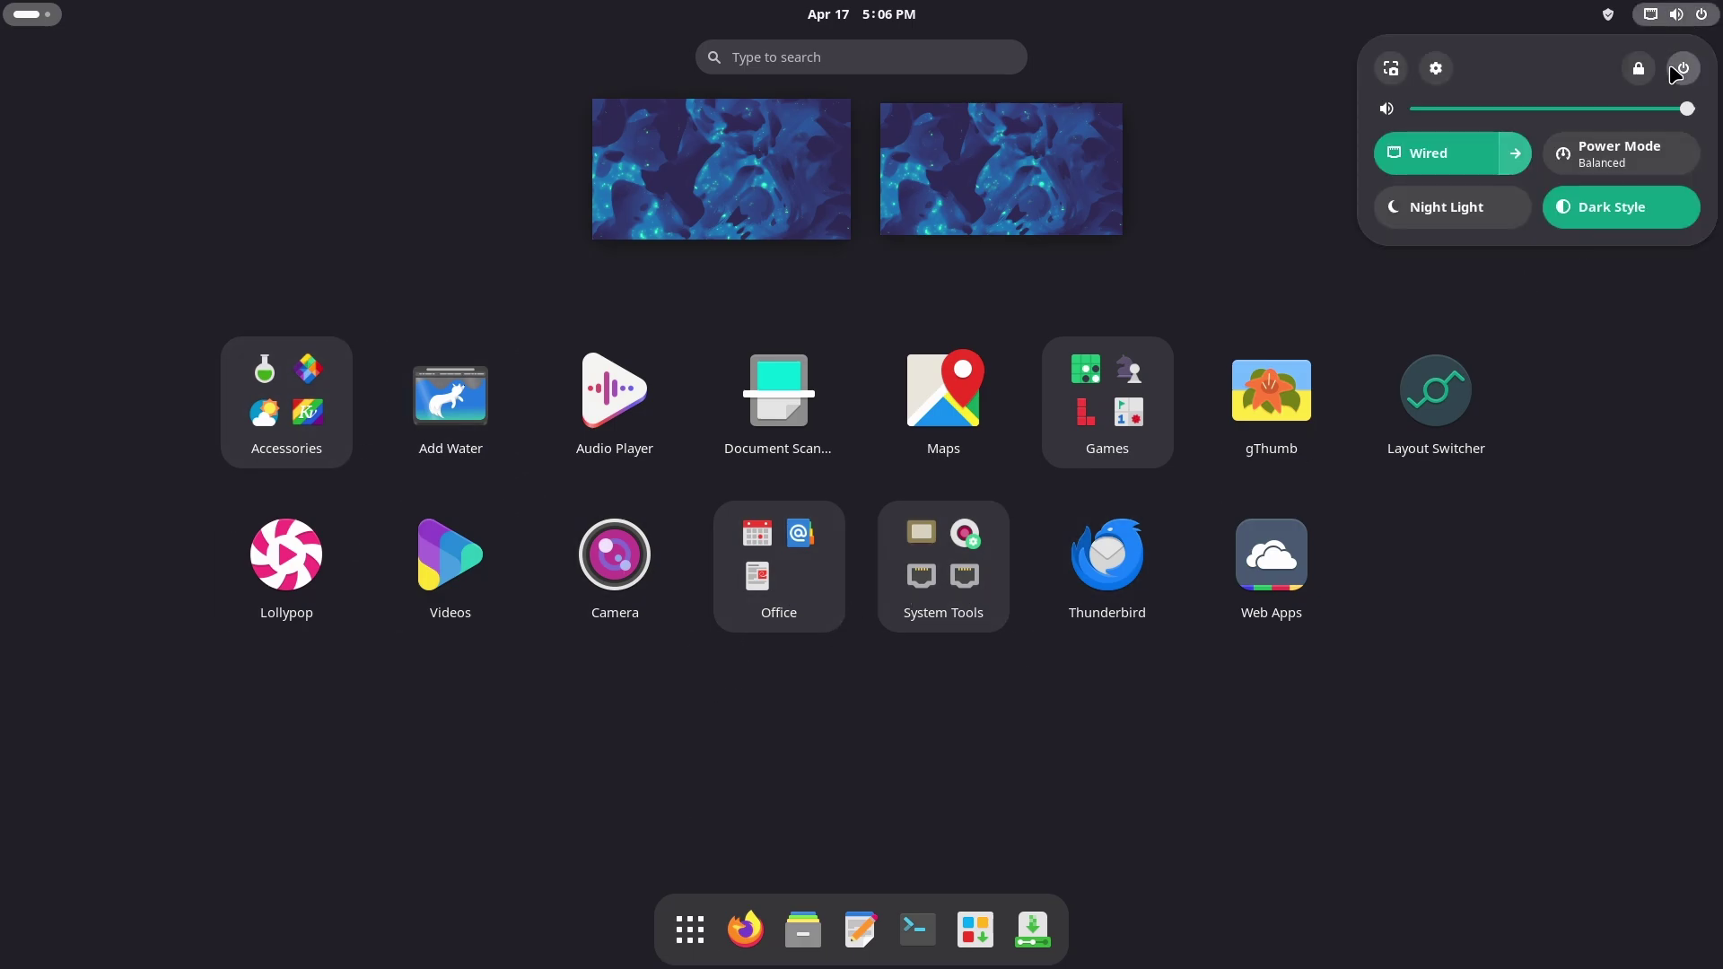
left_click(1676, 73)
left_click(1521, 61)
left_click(1436, 68)
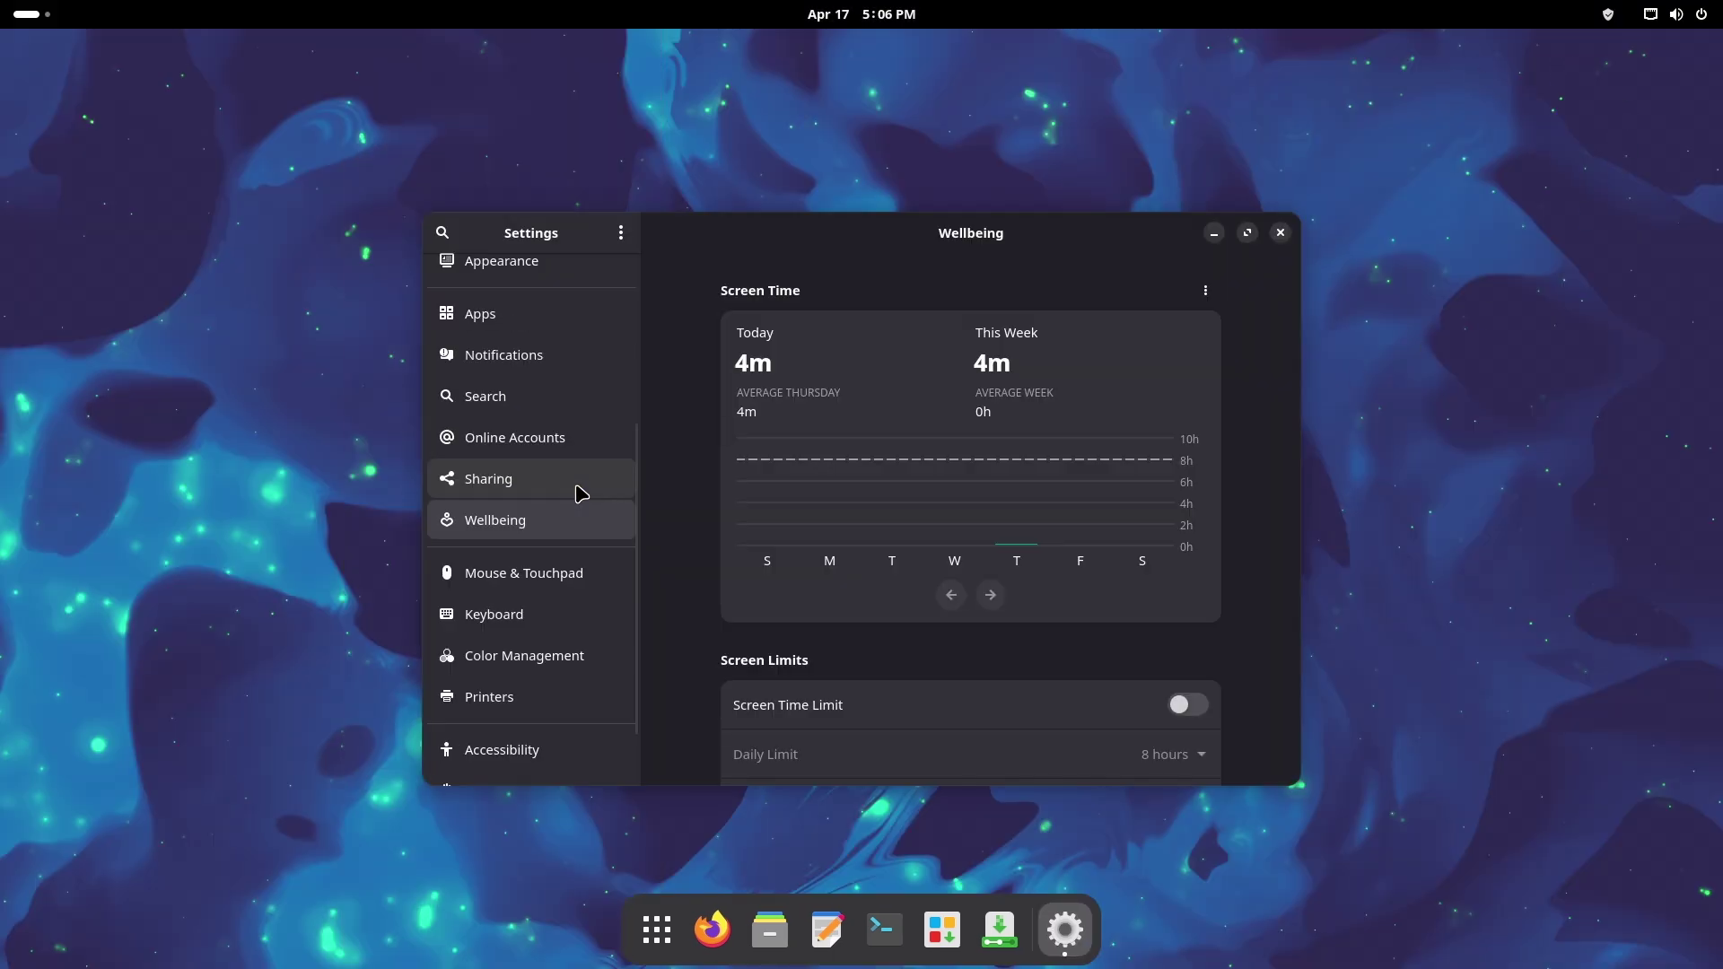
scroll(577, 488, "down", 2)
left_click(528, 759)
left_click(810, 561)
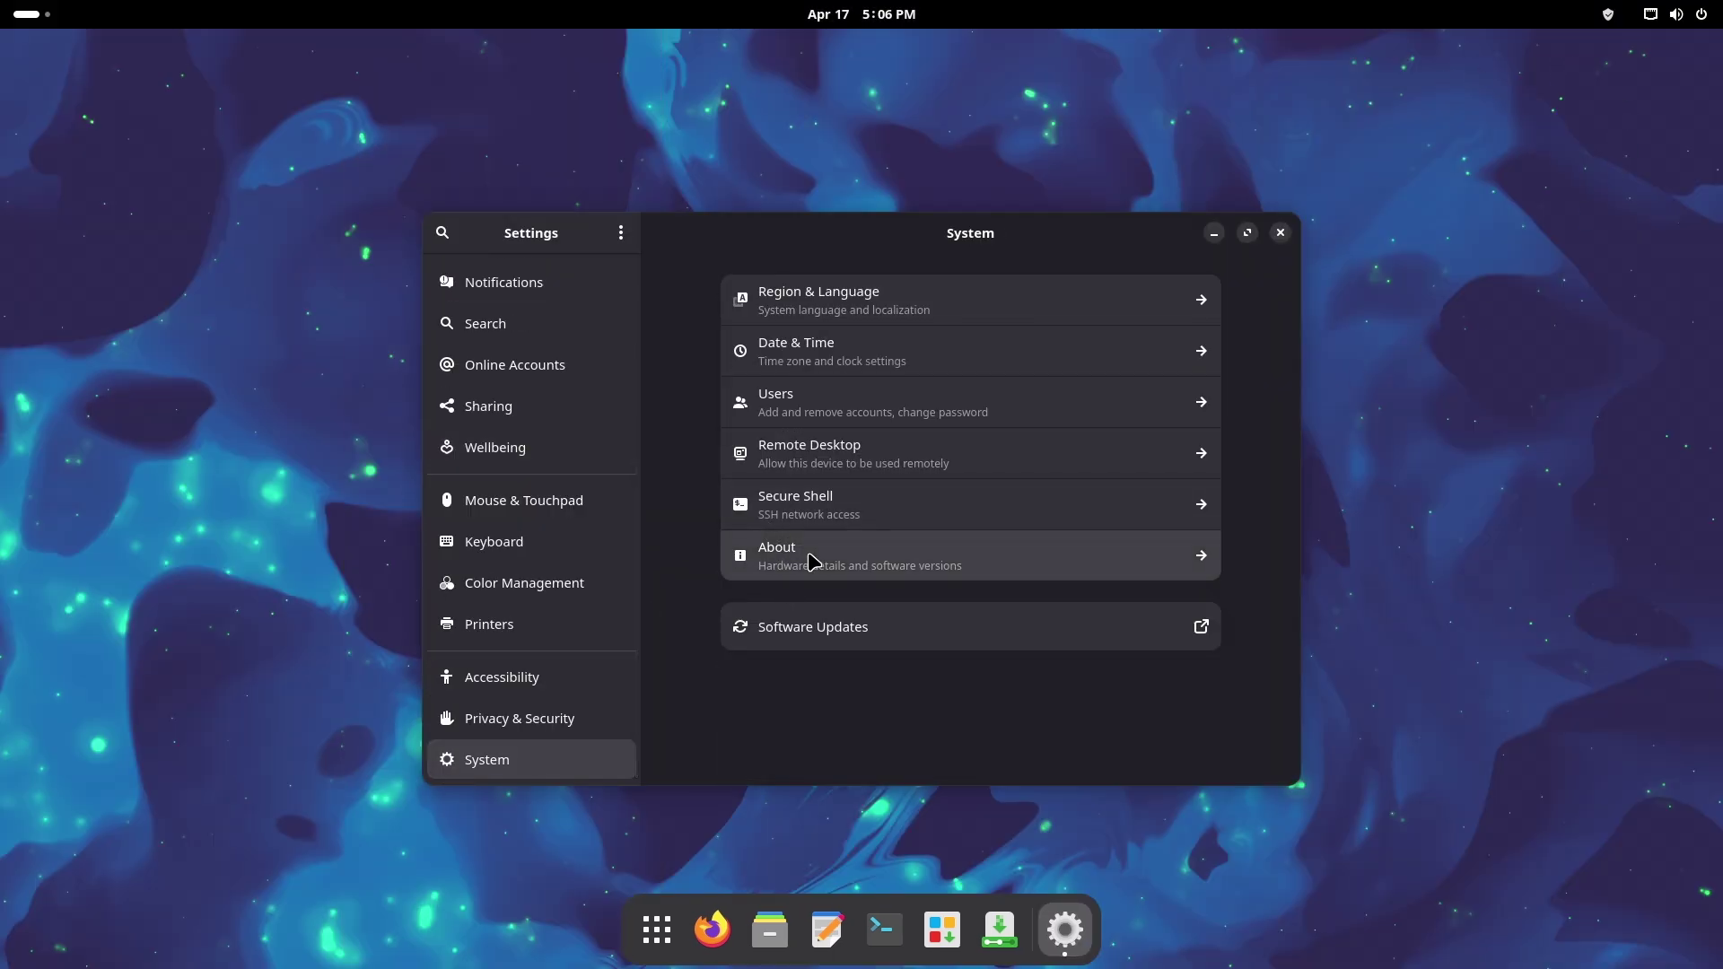
scroll(942, 614, "down", 2)
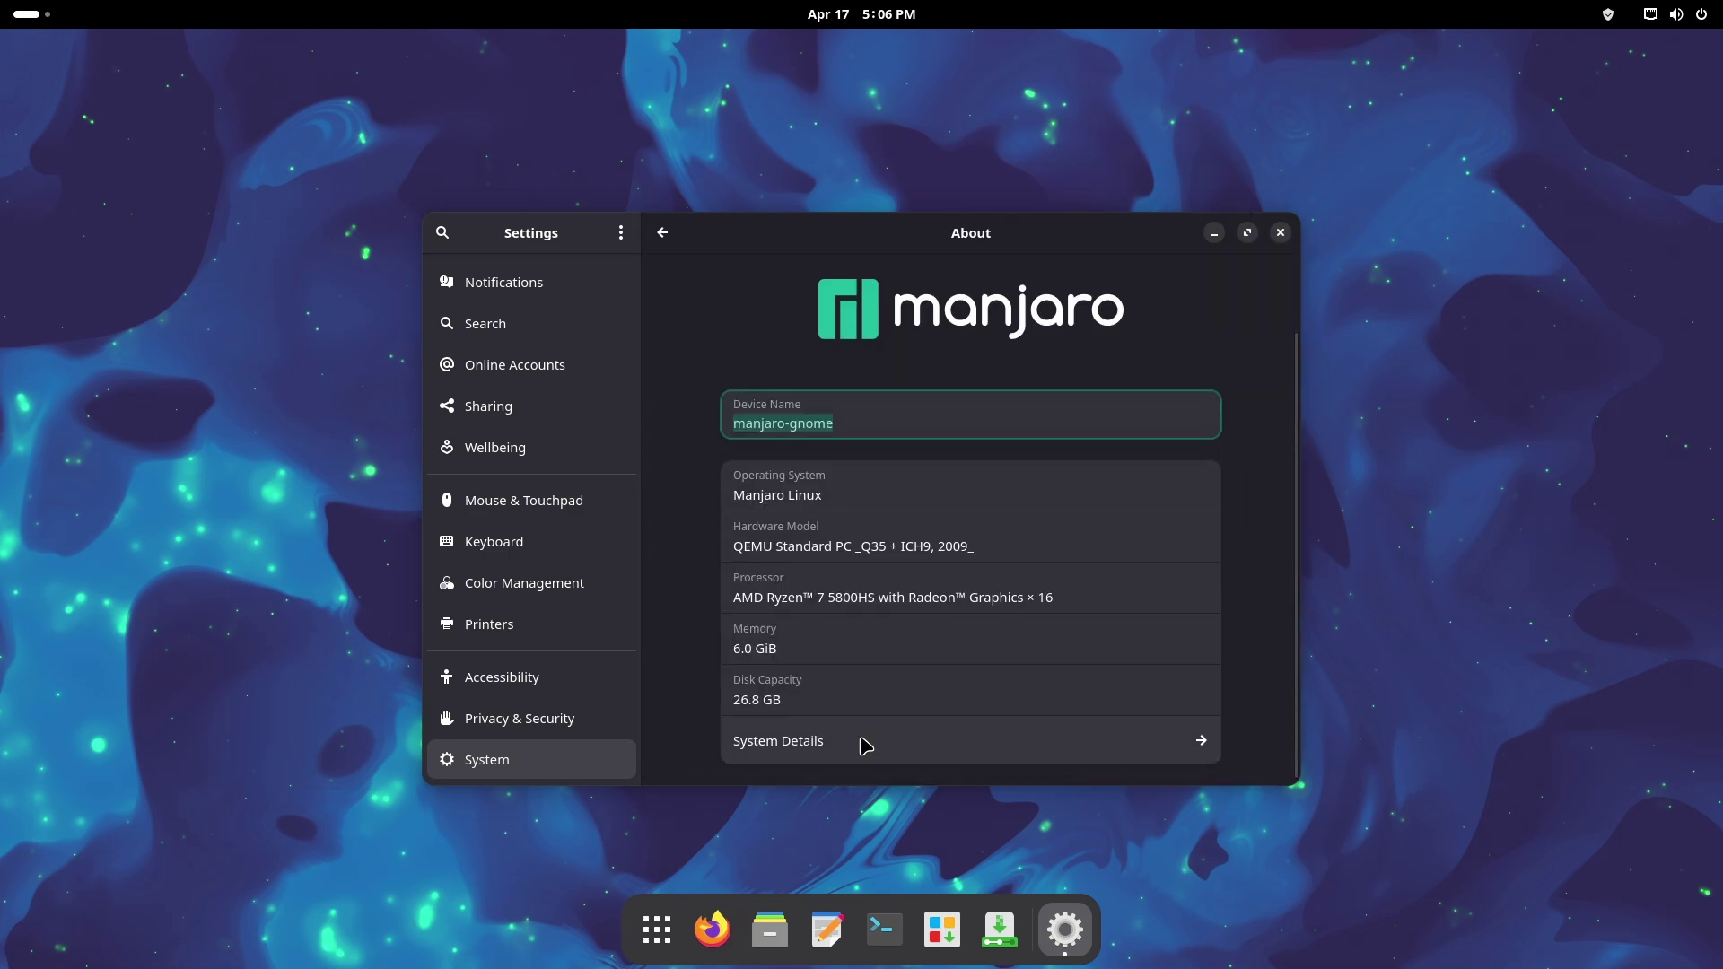
left_click(865, 745)
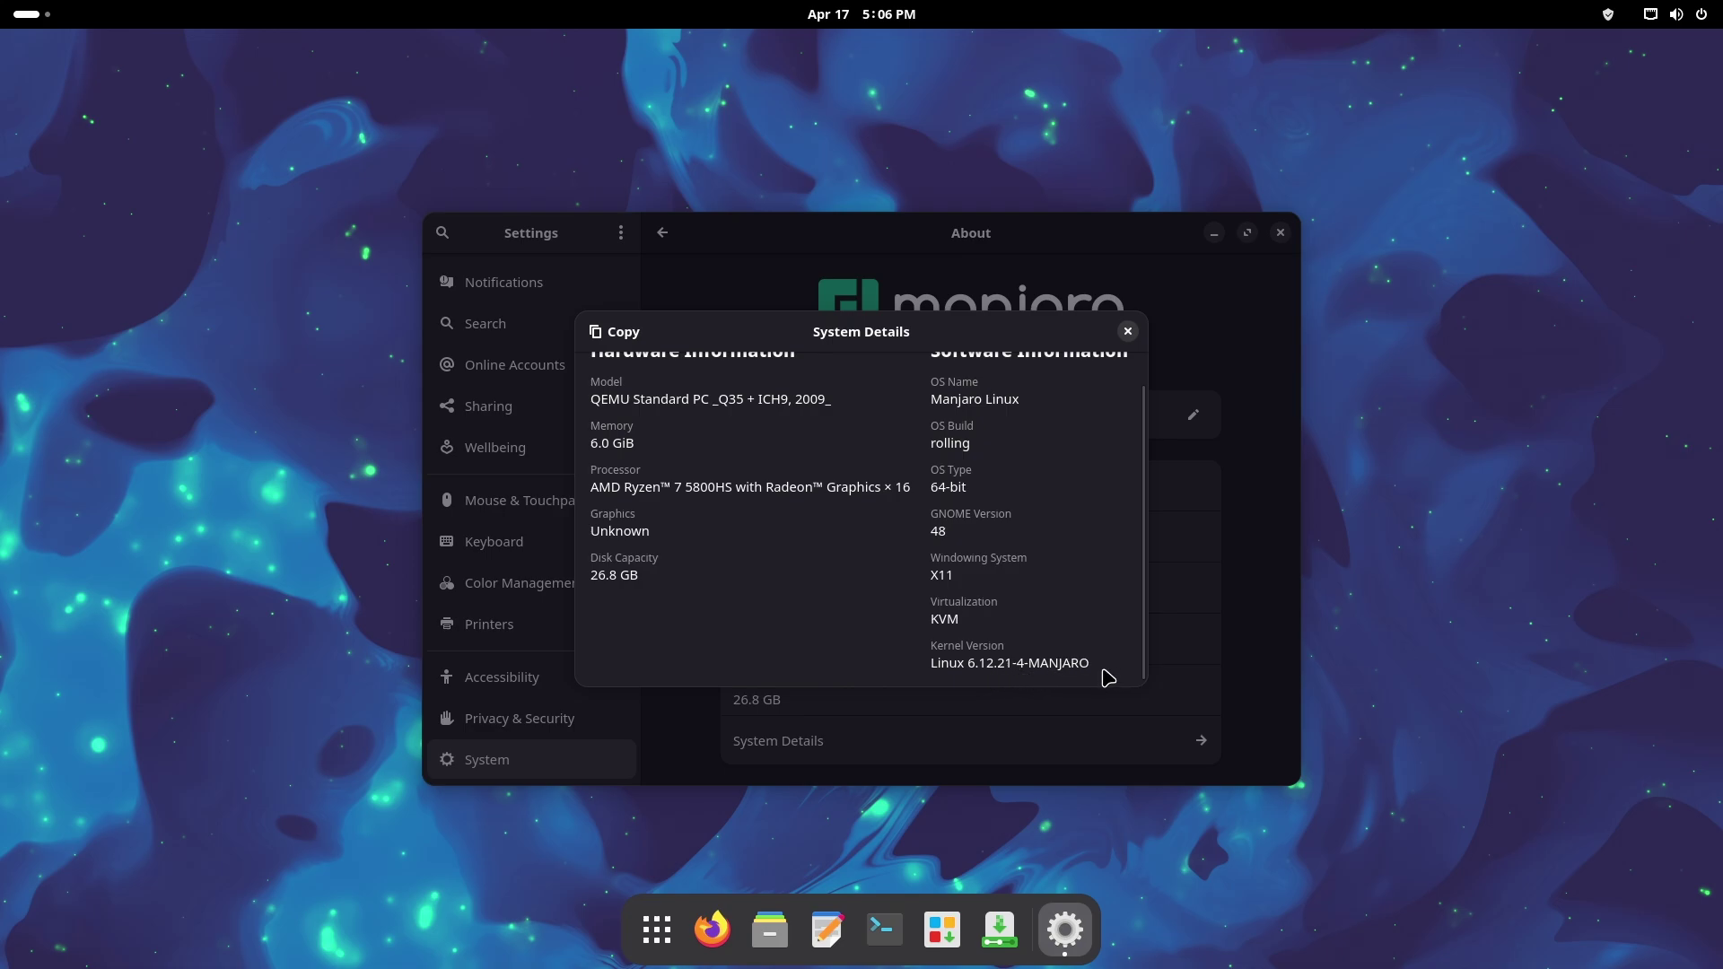
left_click_drag(1090, 669, 919, 673)
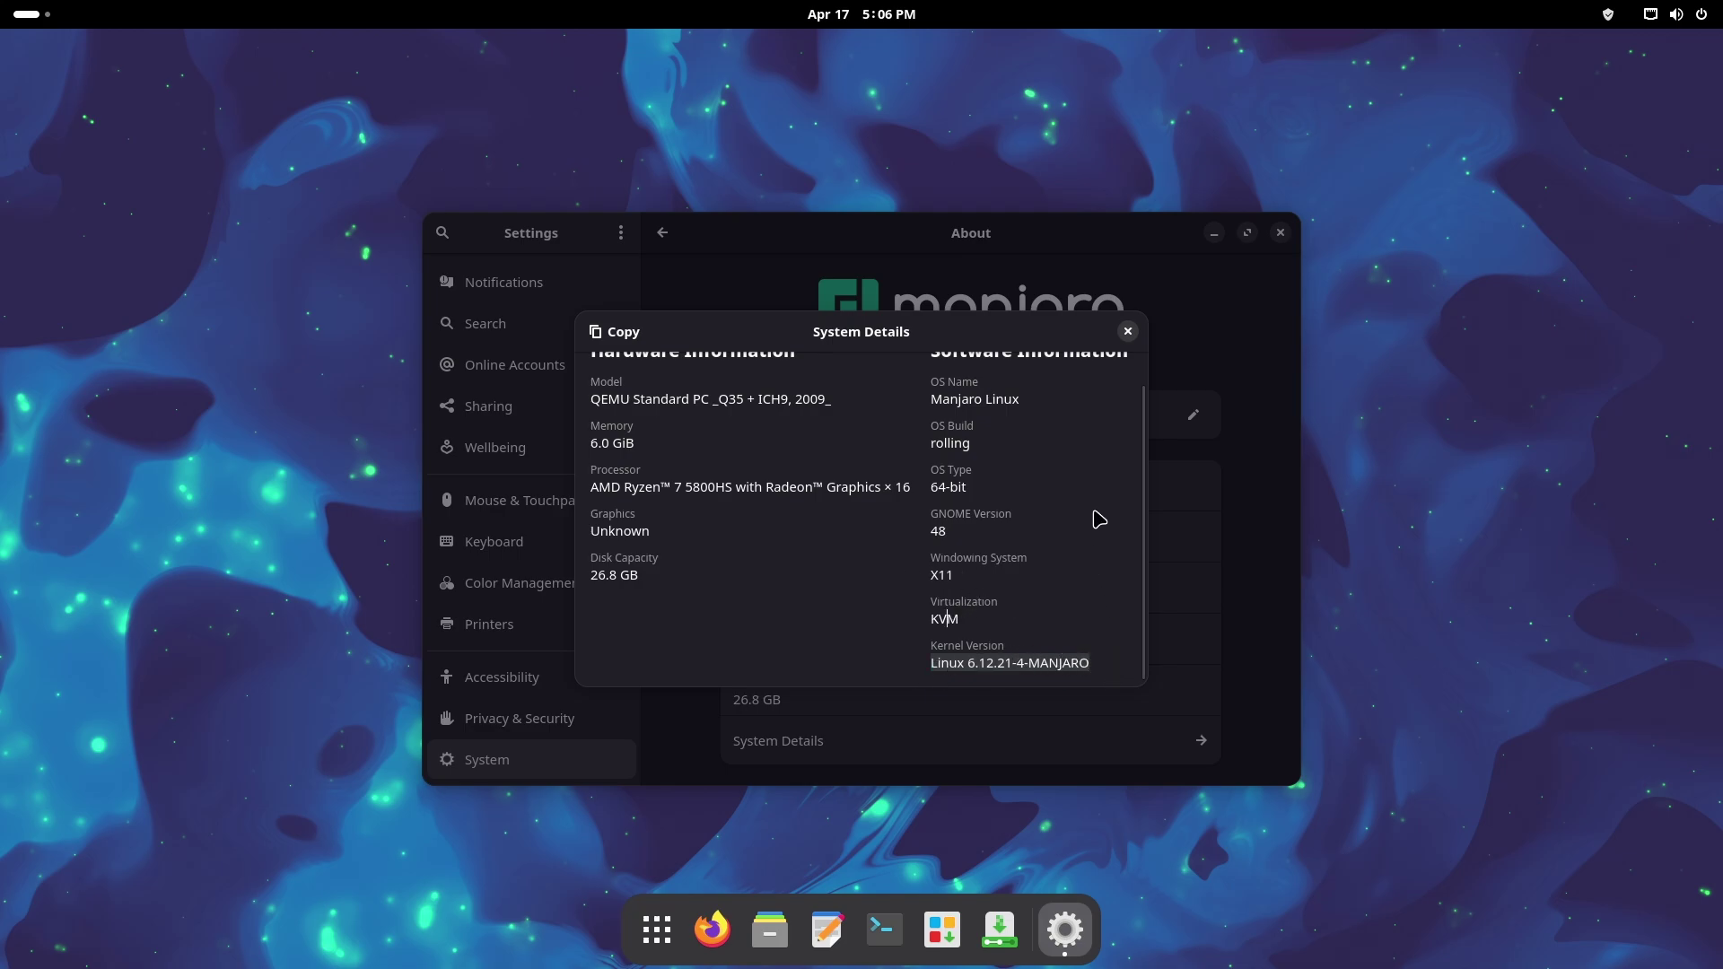
left_click(1128, 332)
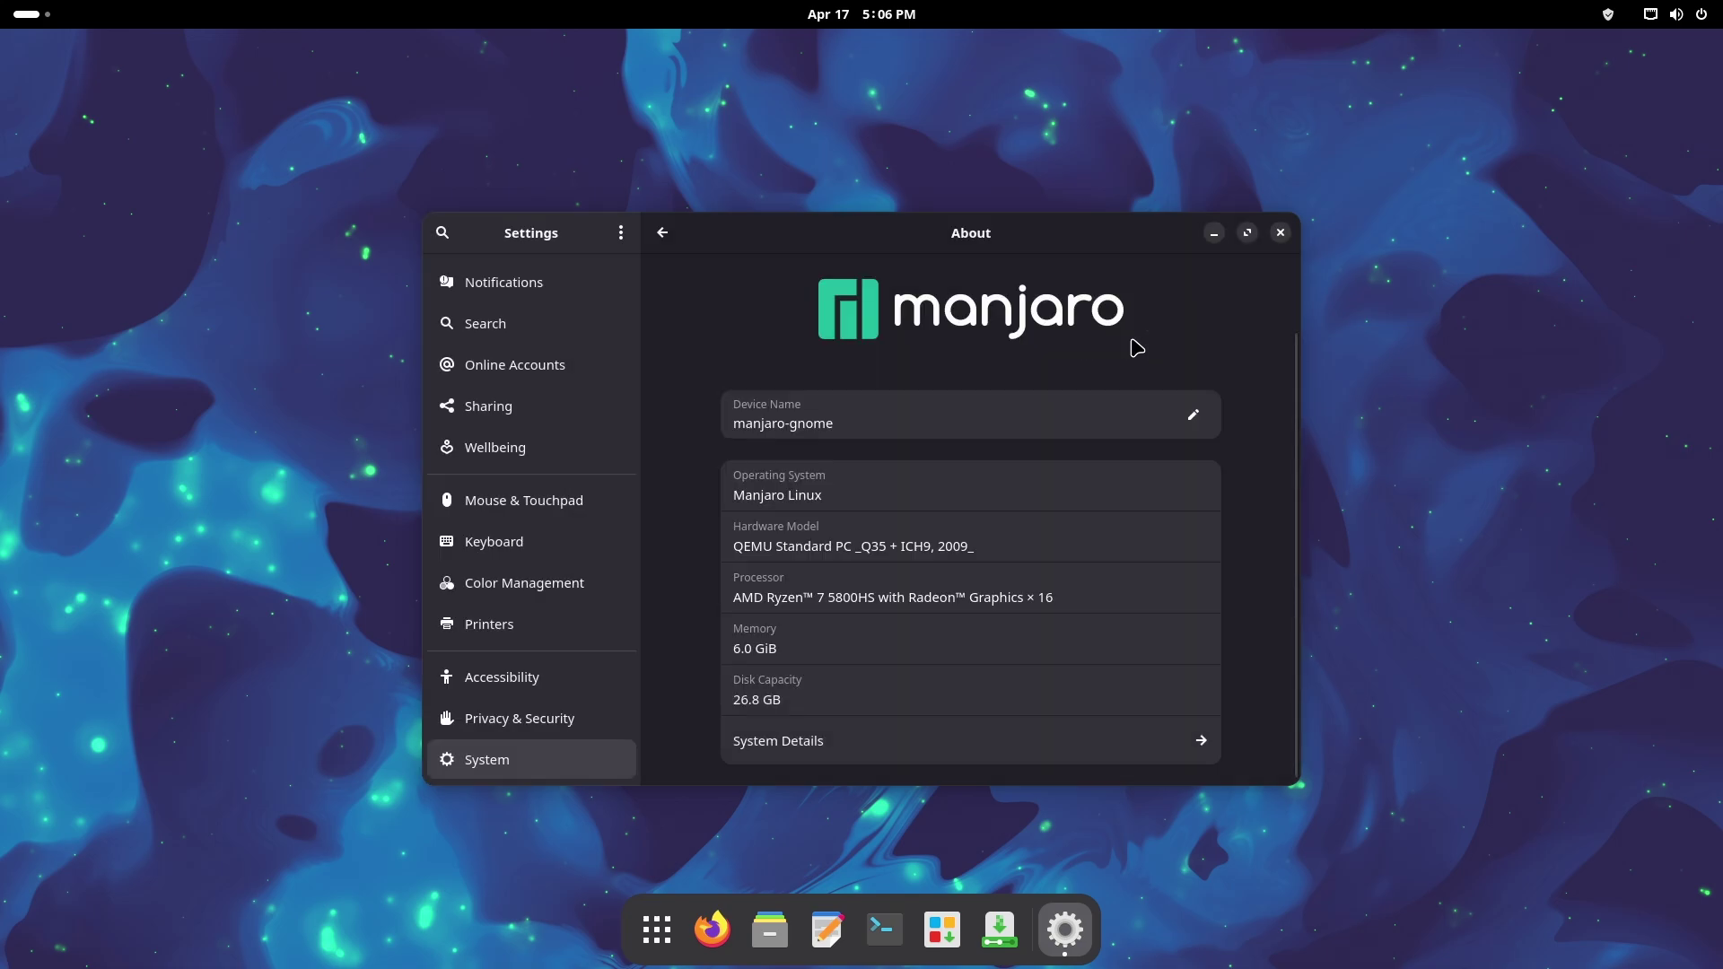
Step: Close the Settings window and bring up the app grid
left_click(1281, 232)
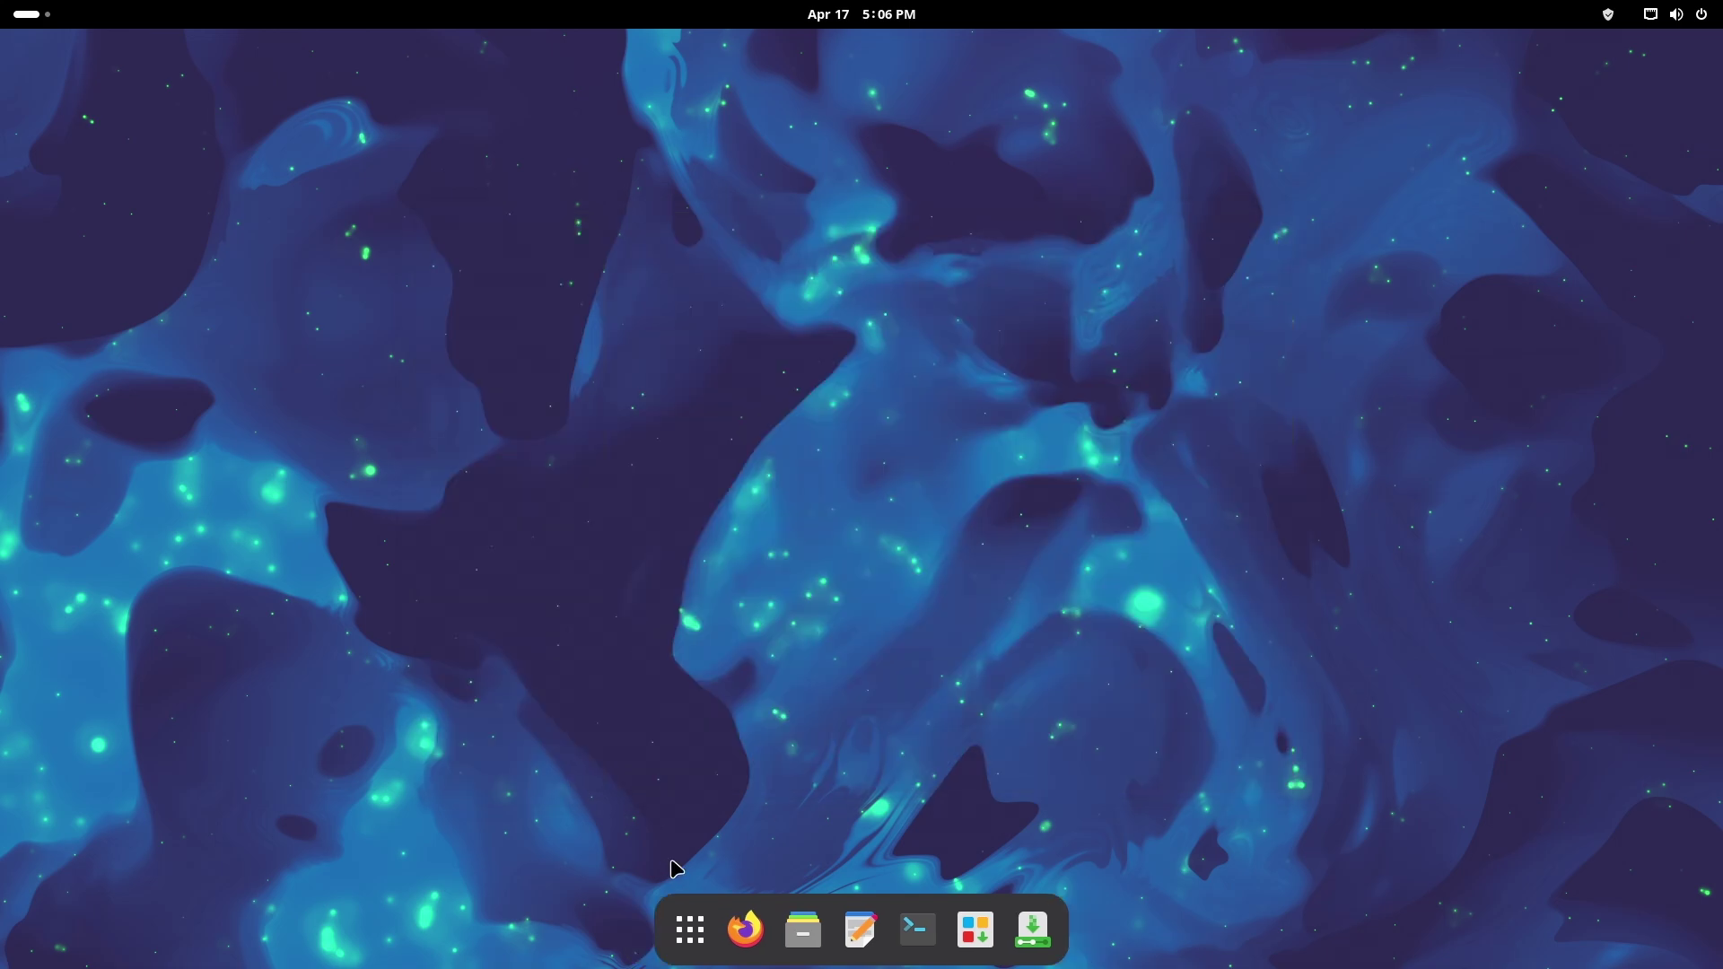
left_click(690, 930)
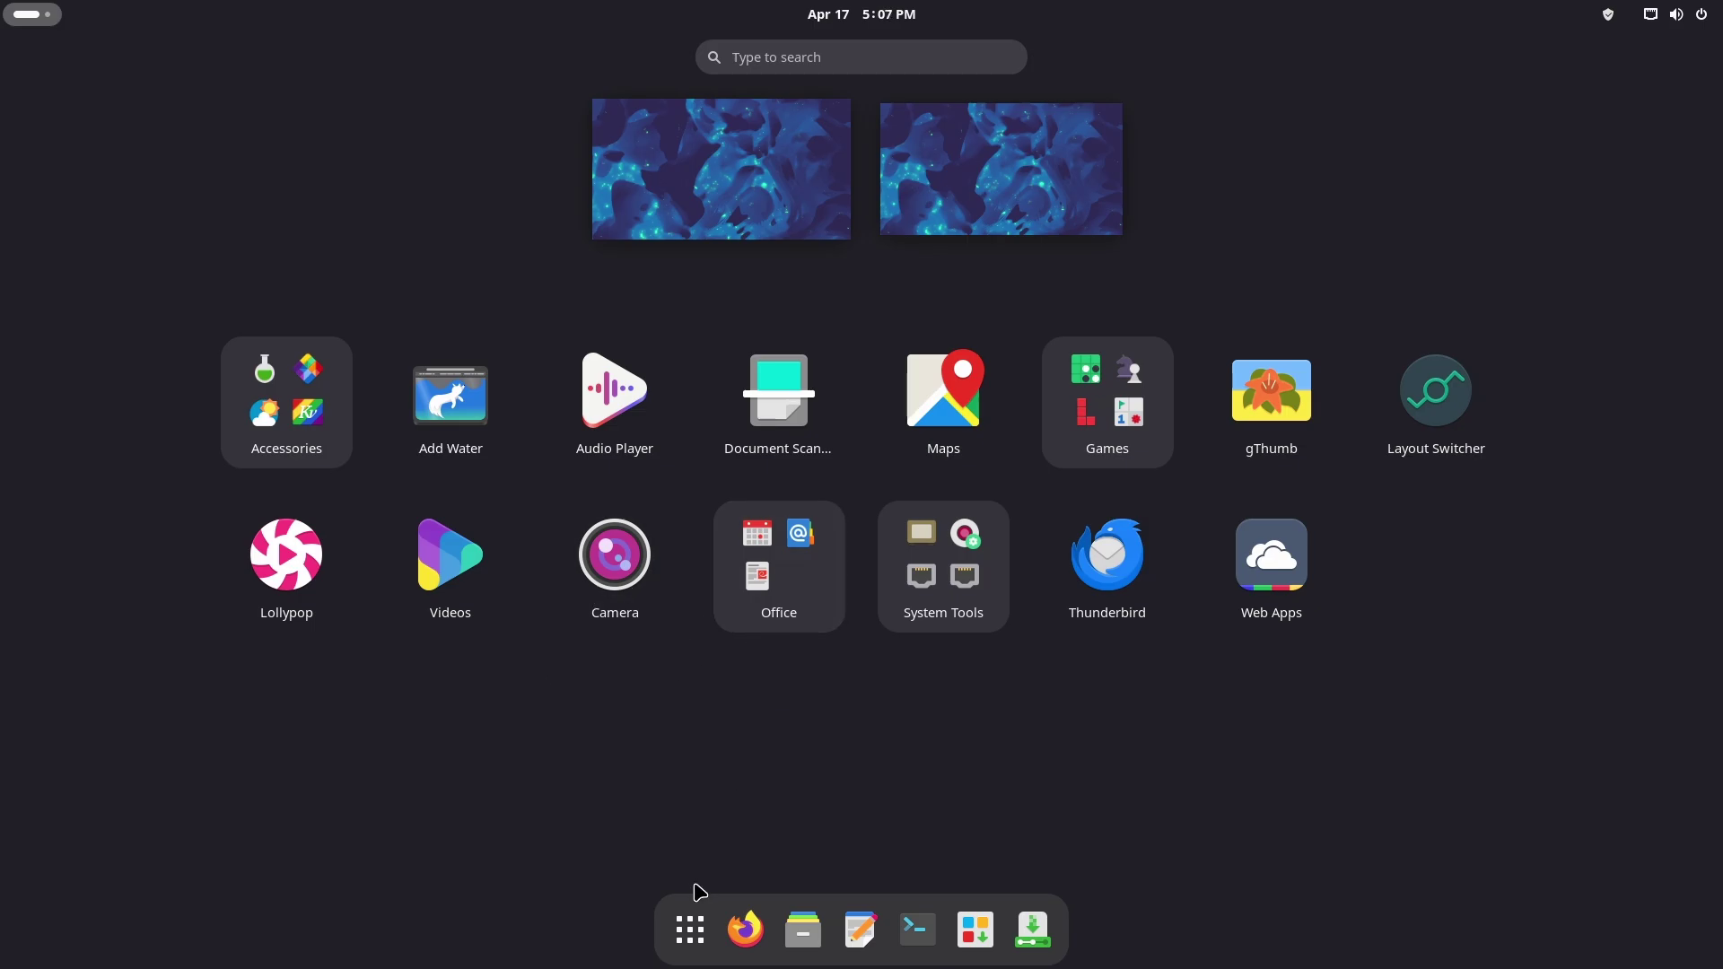
left_click(688, 930)
left_click(685, 933)
Step: Page through the System Tools folder, briefly launching and closing System Monitor
left_click(922, 598)
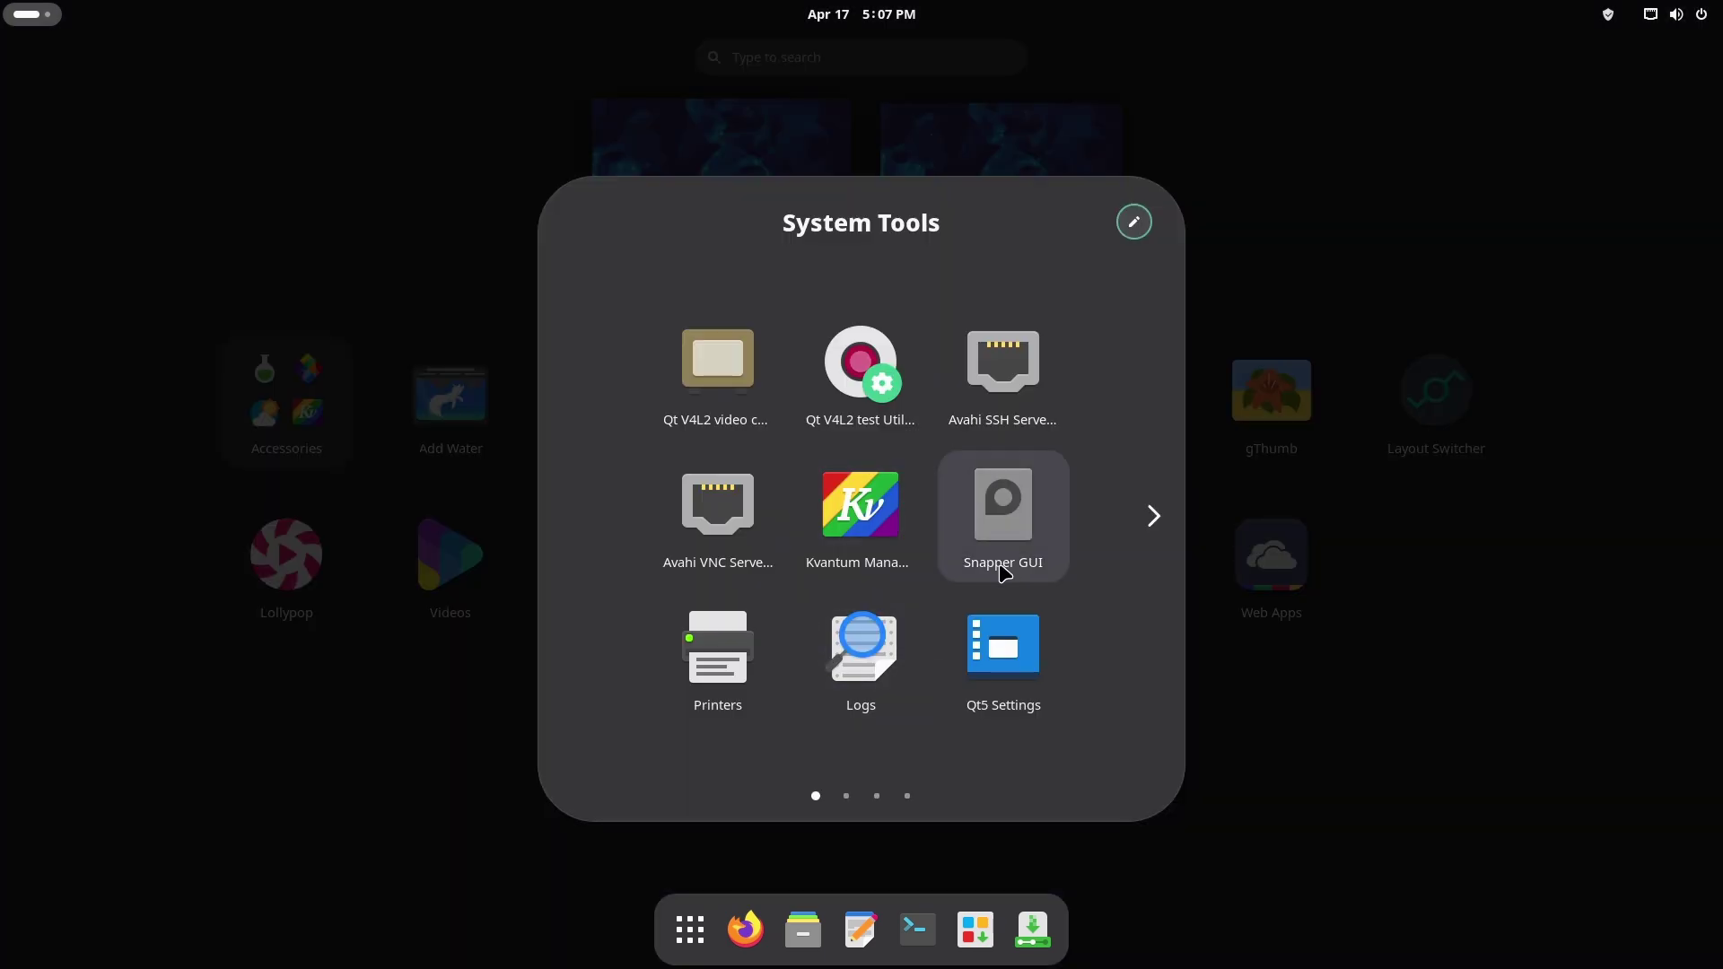
left_click(1153, 522)
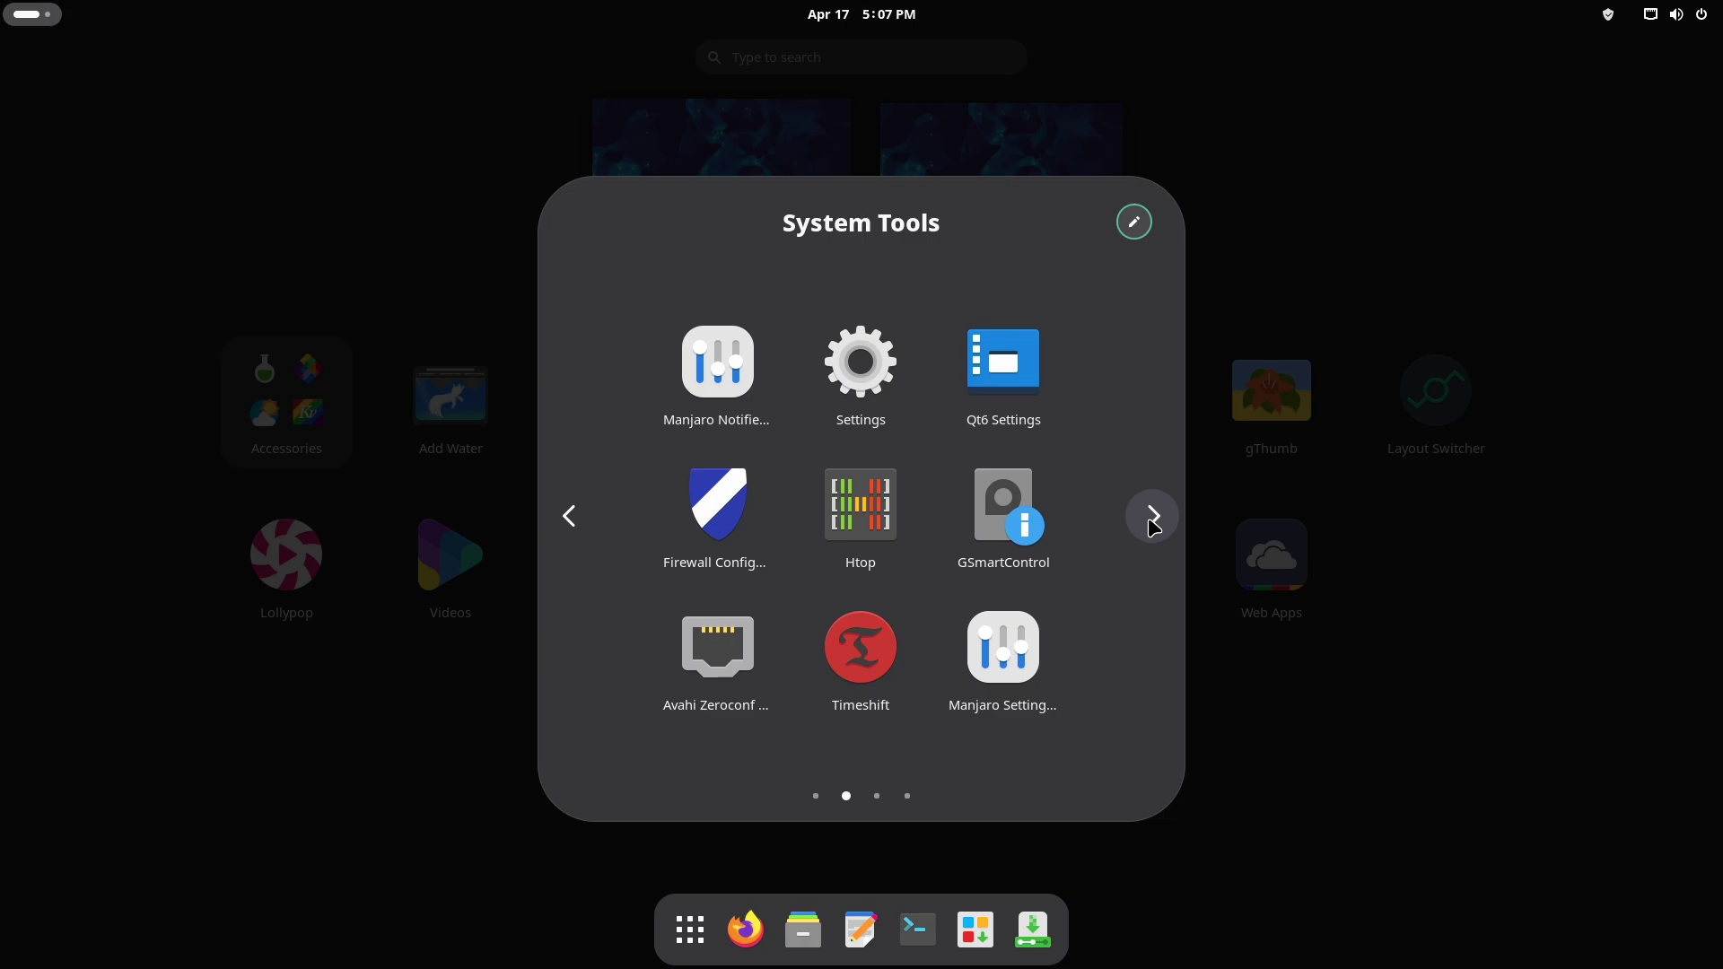
left_click(1153, 518)
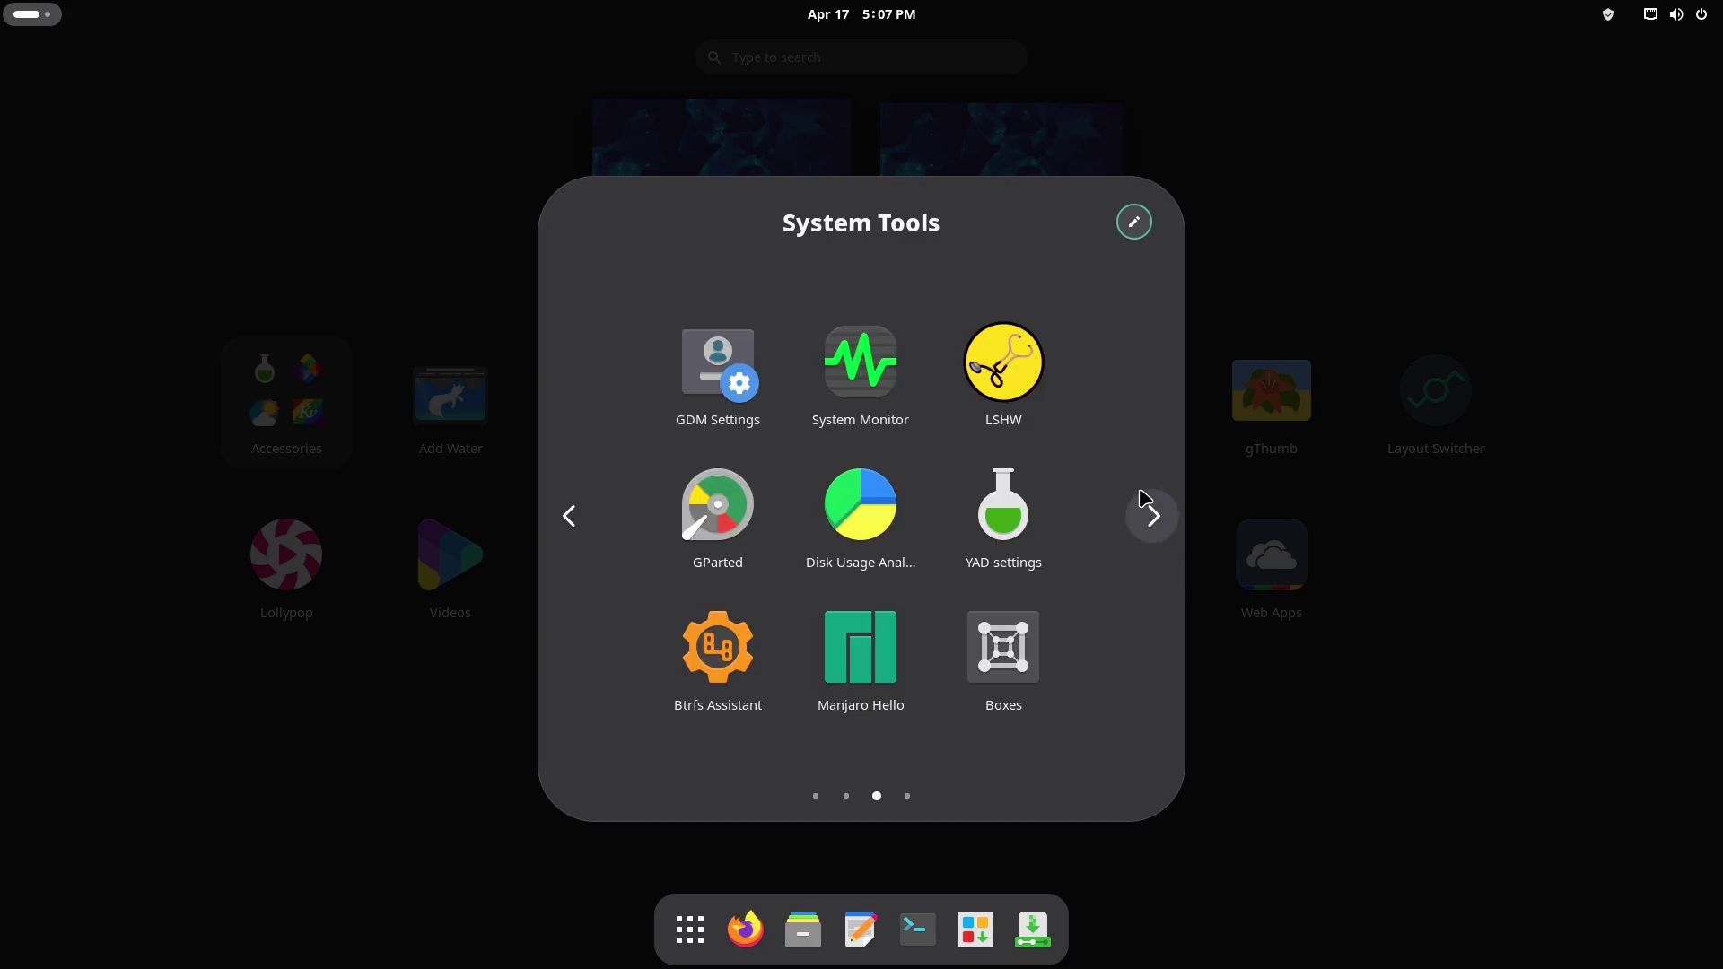
left_click(867, 350)
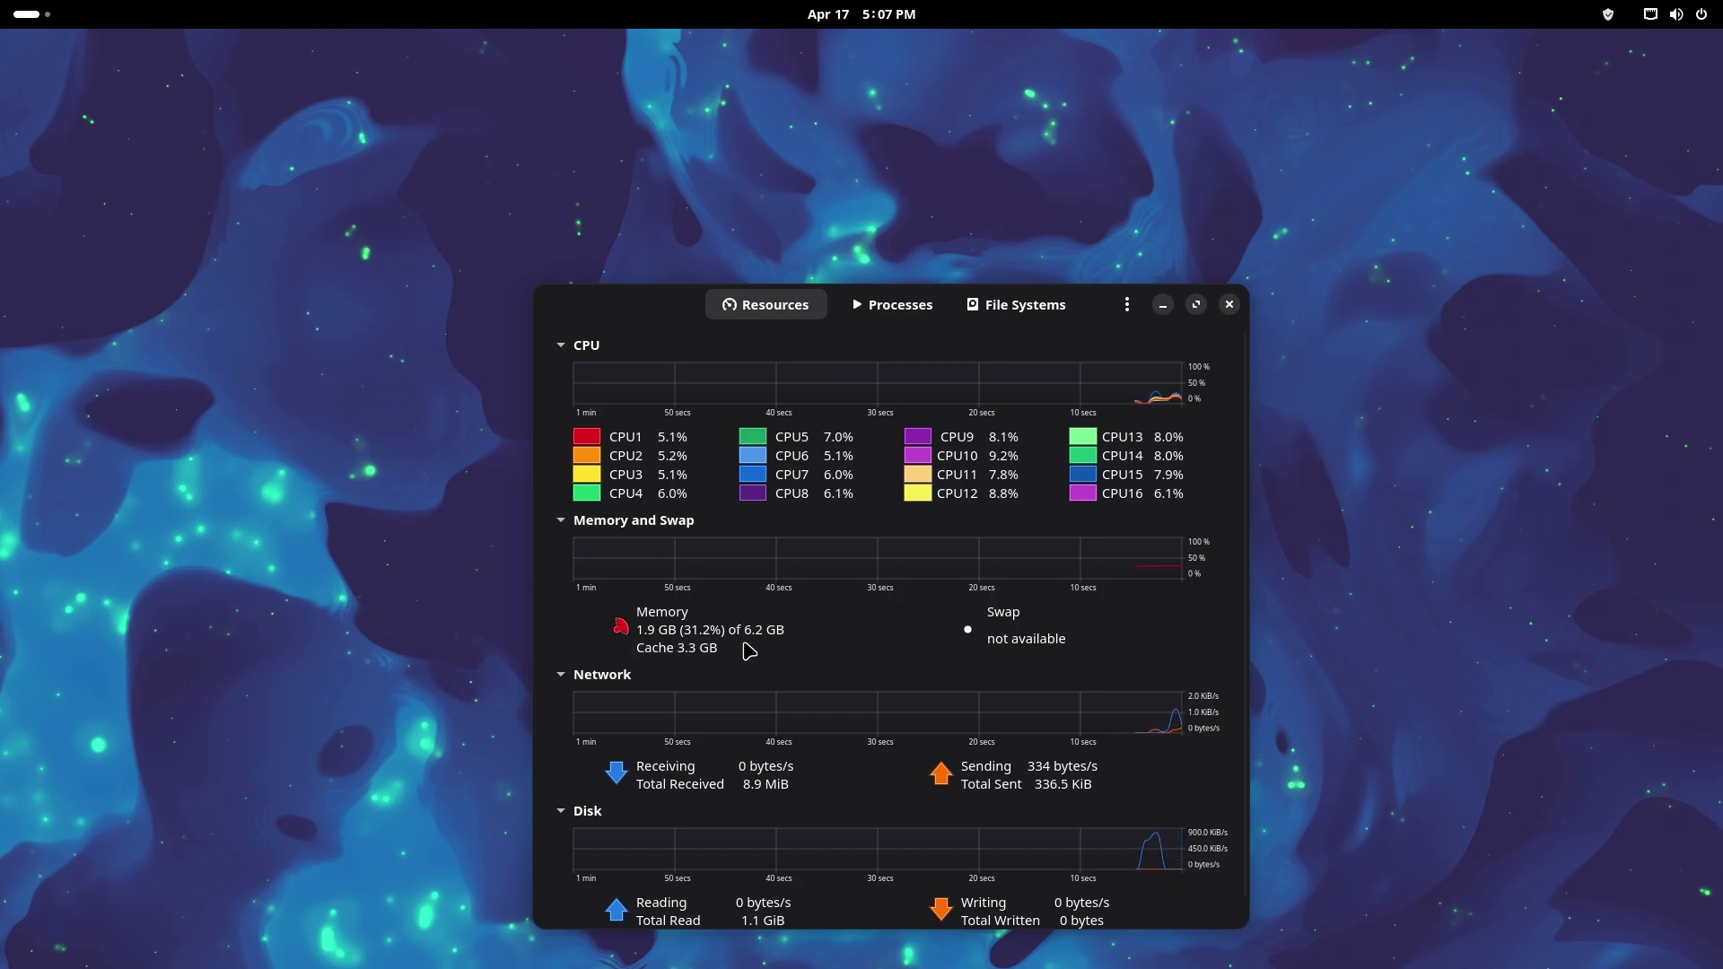
left_click(1228, 306)
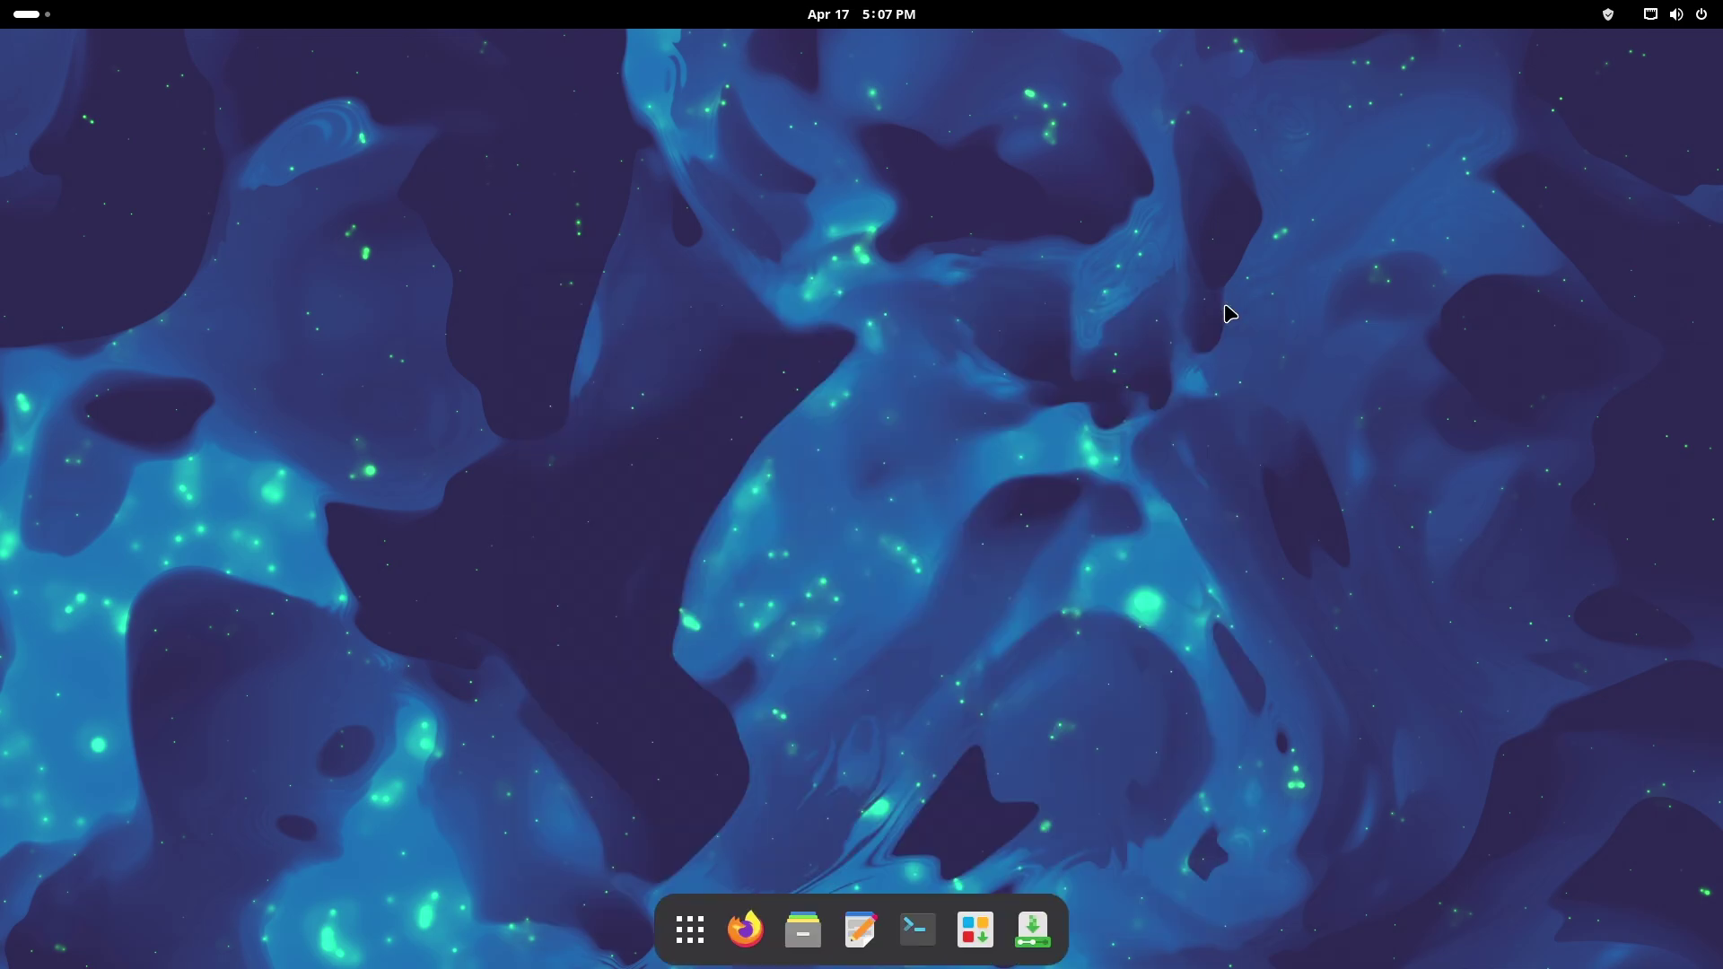
Step: Reopen System Tools from the Activities app grid and page to its fourth page with ToolBox
left_click(32, 13)
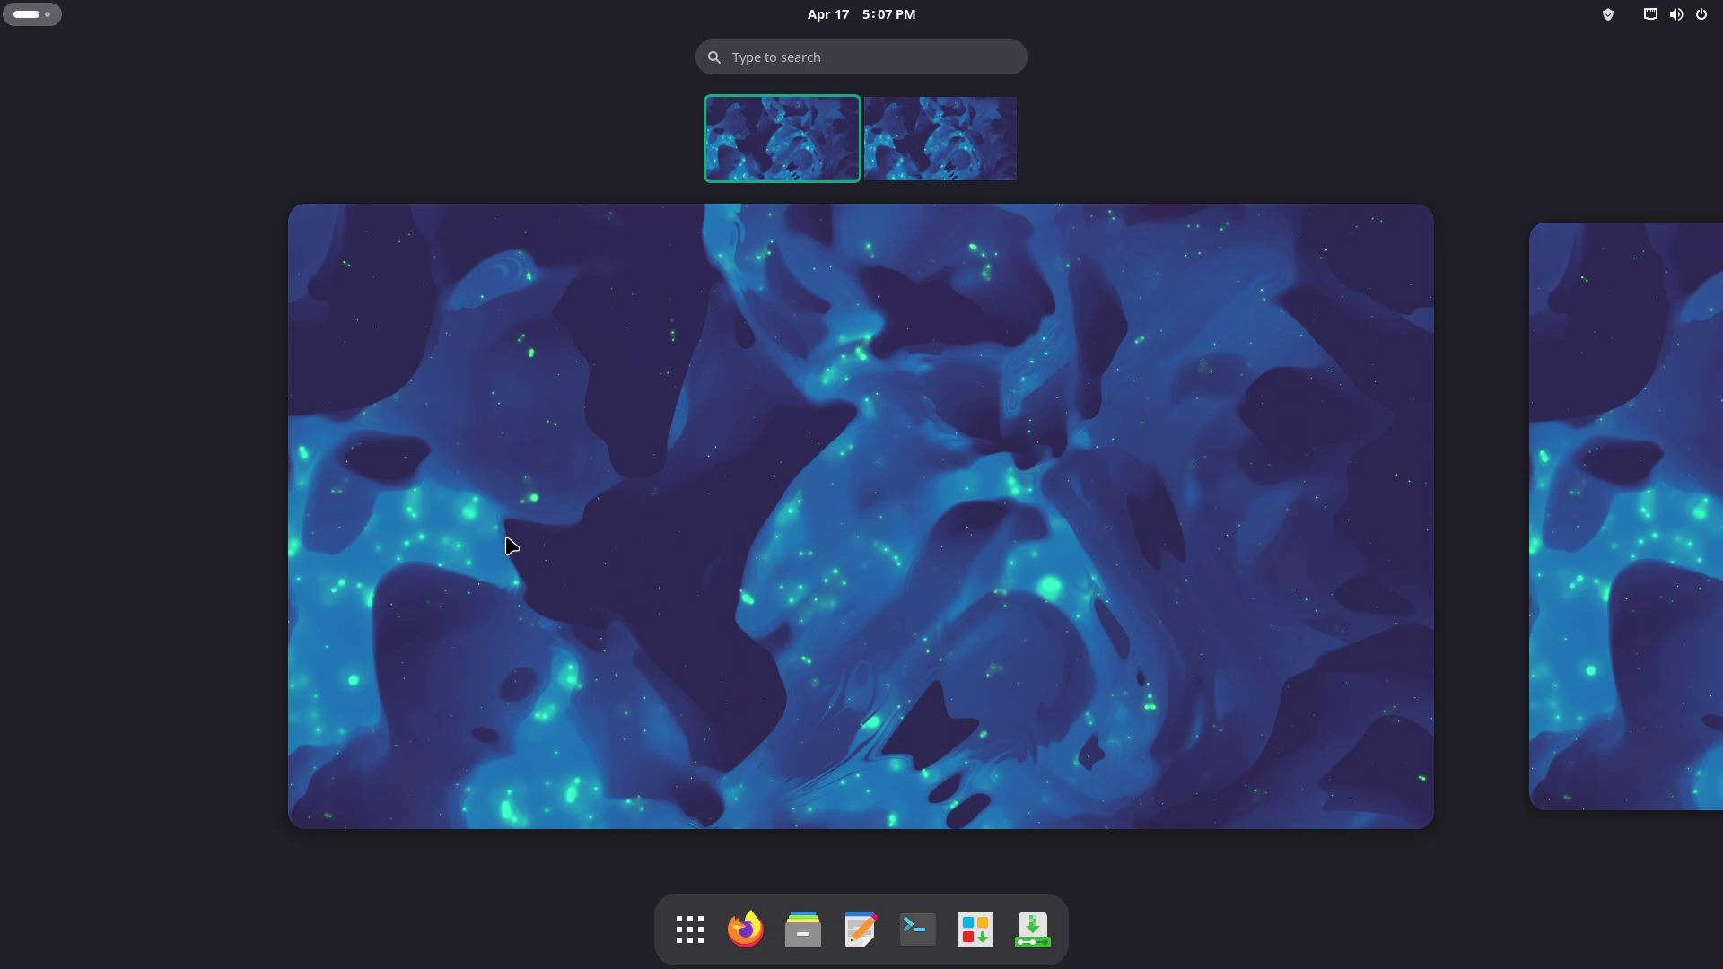
left_click(690, 927)
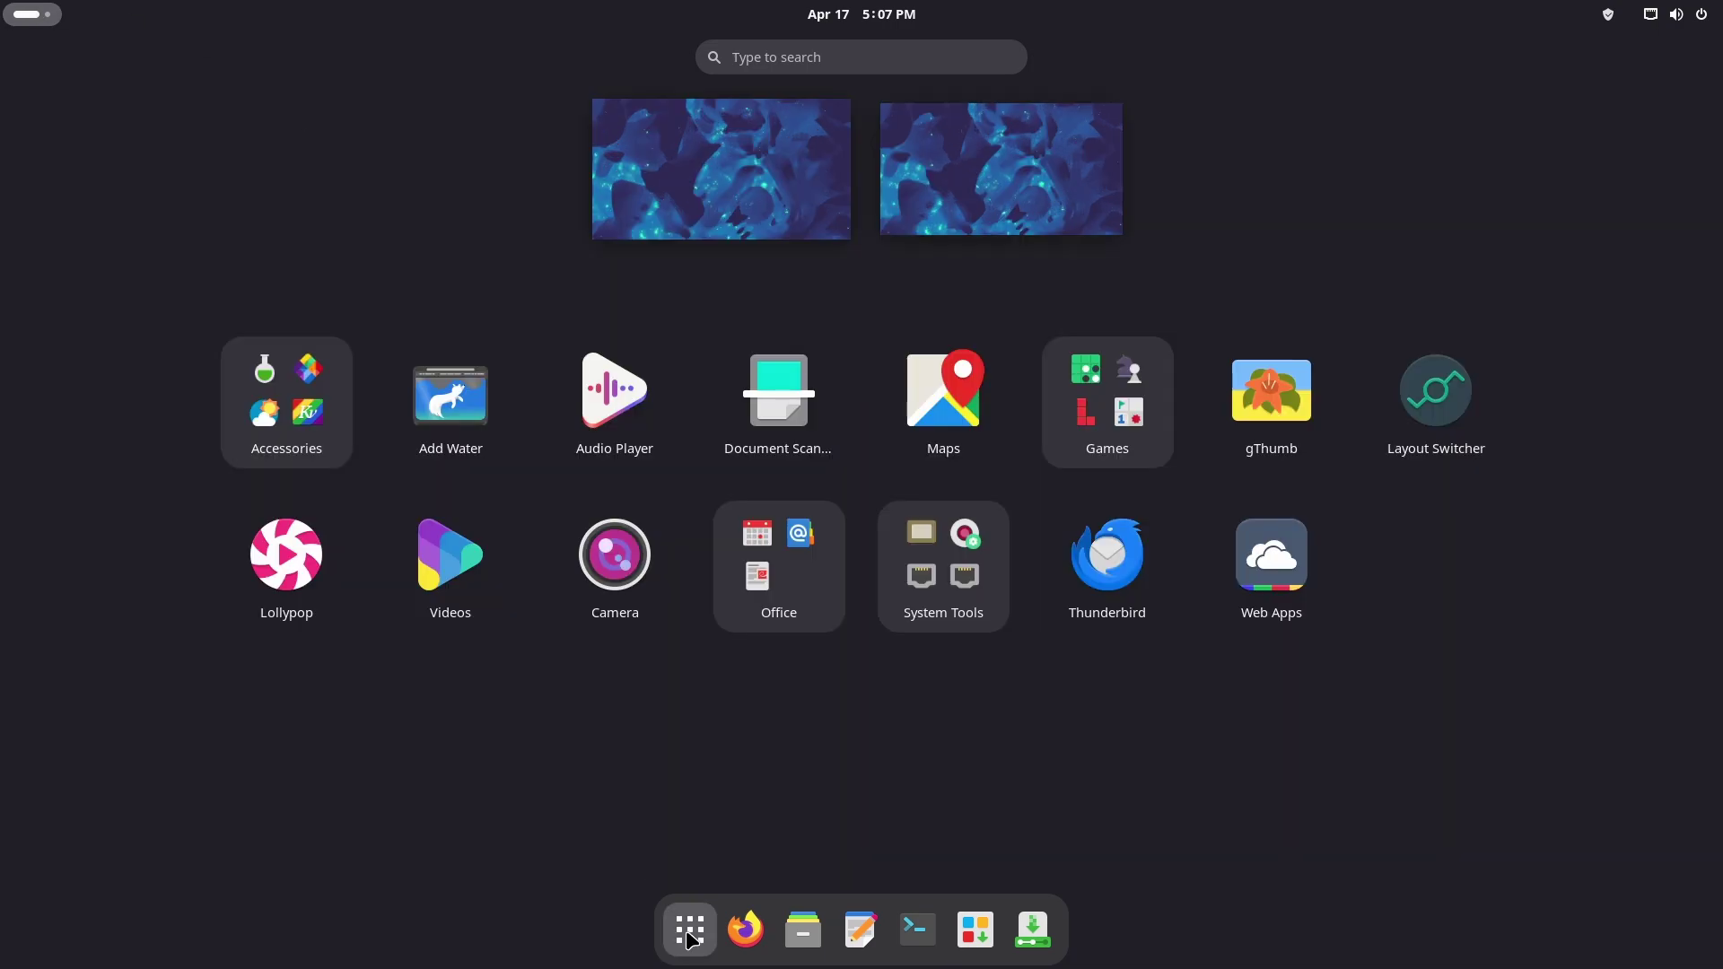
left_click(892, 623)
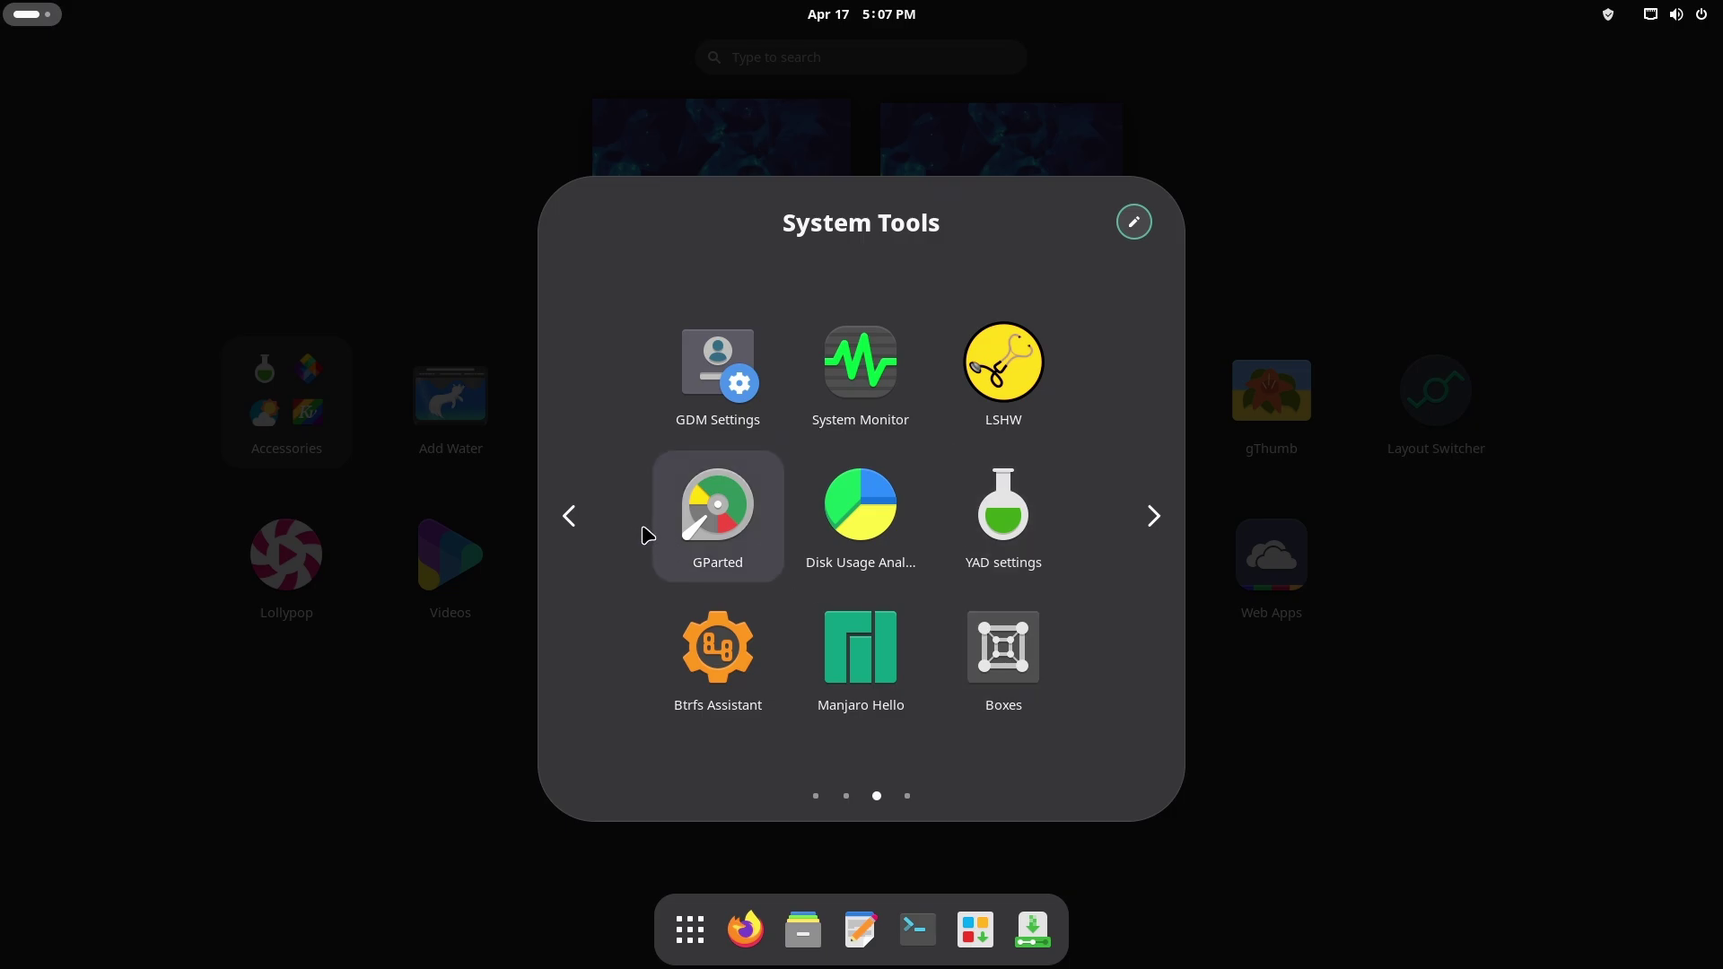
left_click(571, 515)
left_click(571, 515)
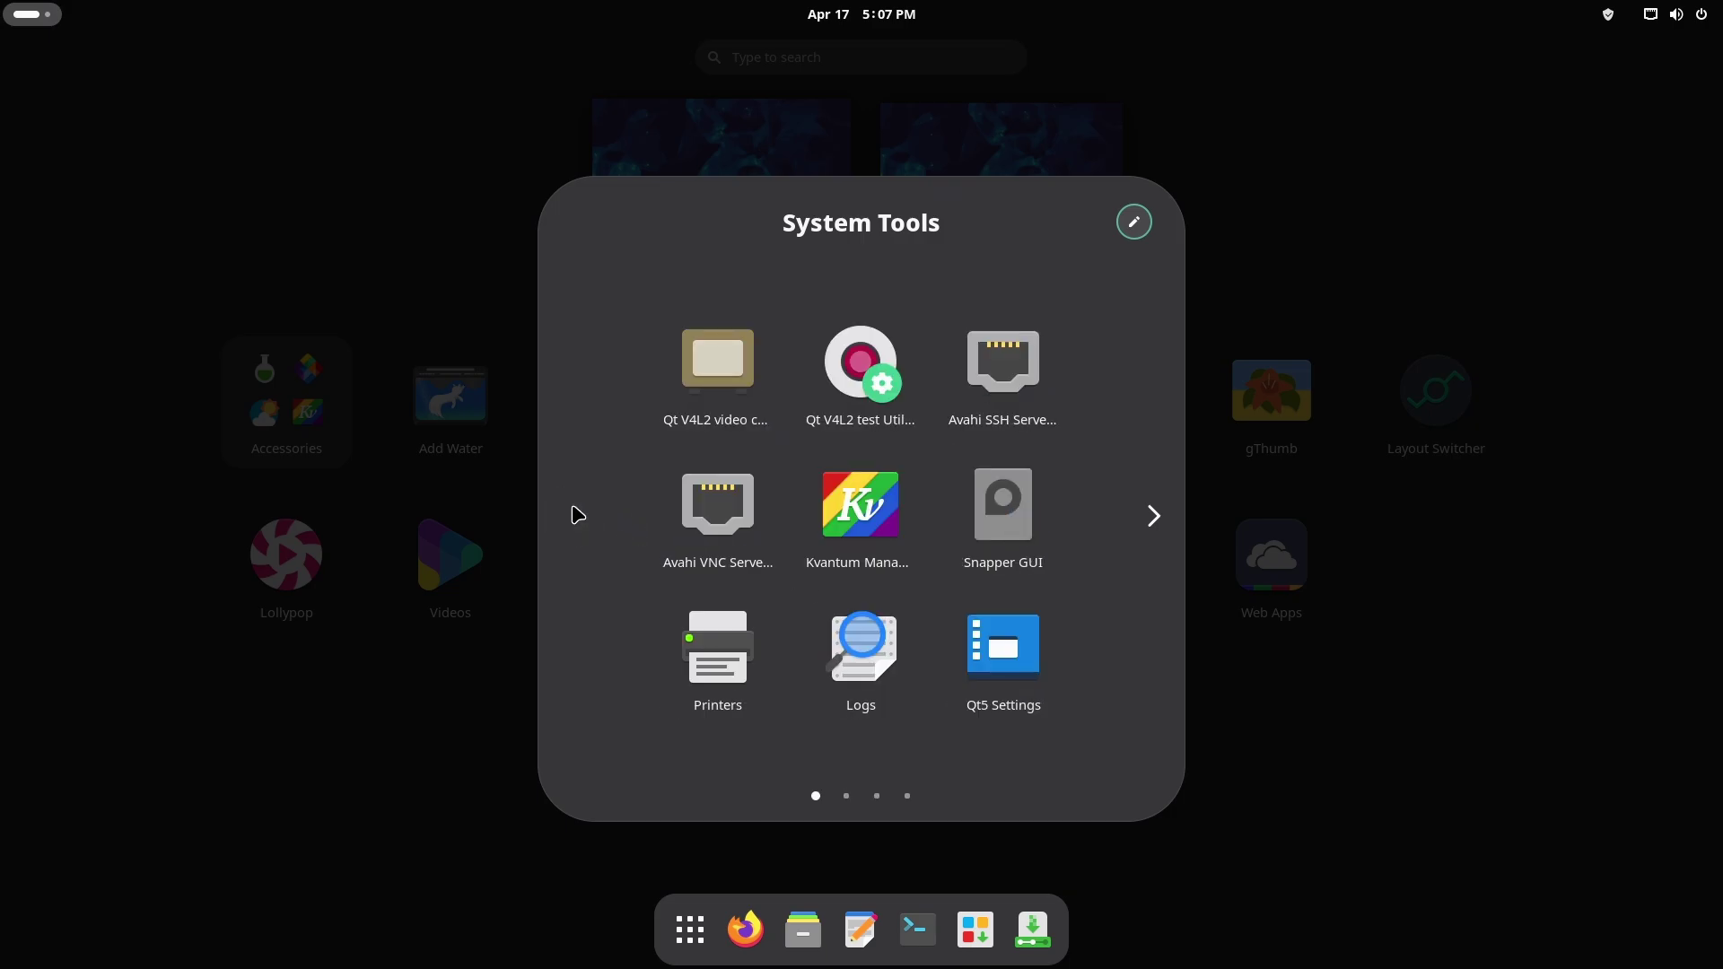
left_click(1153, 517)
left_click(1153, 516)
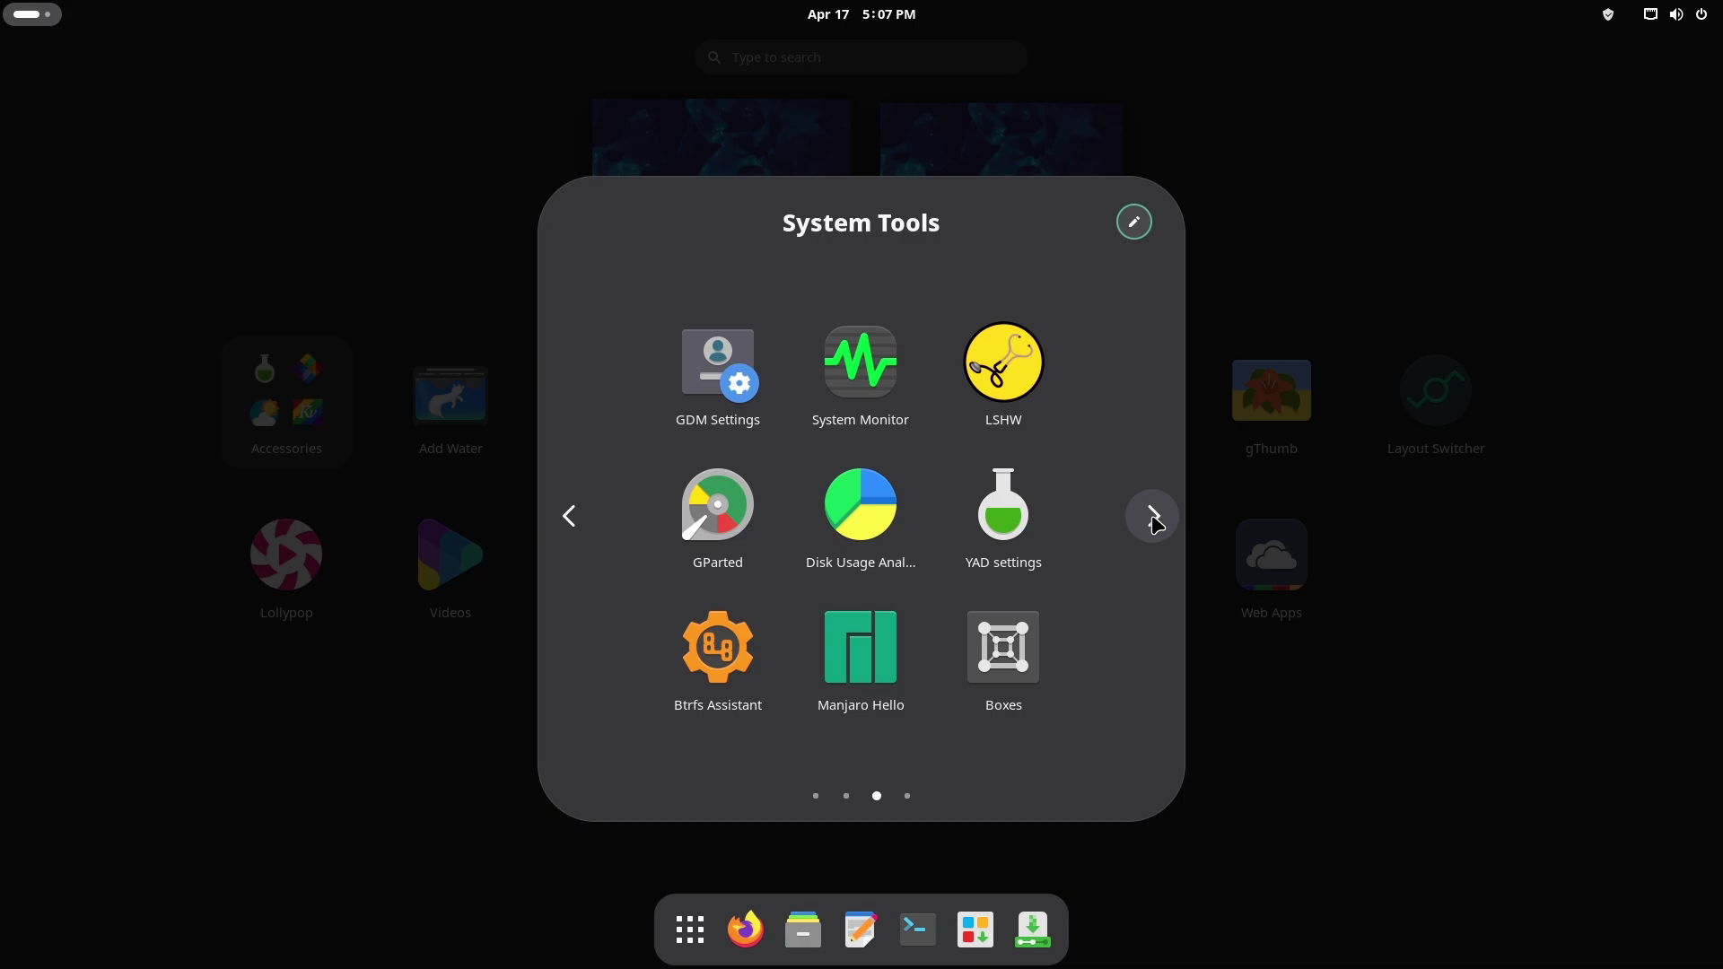
double_click(568, 515)
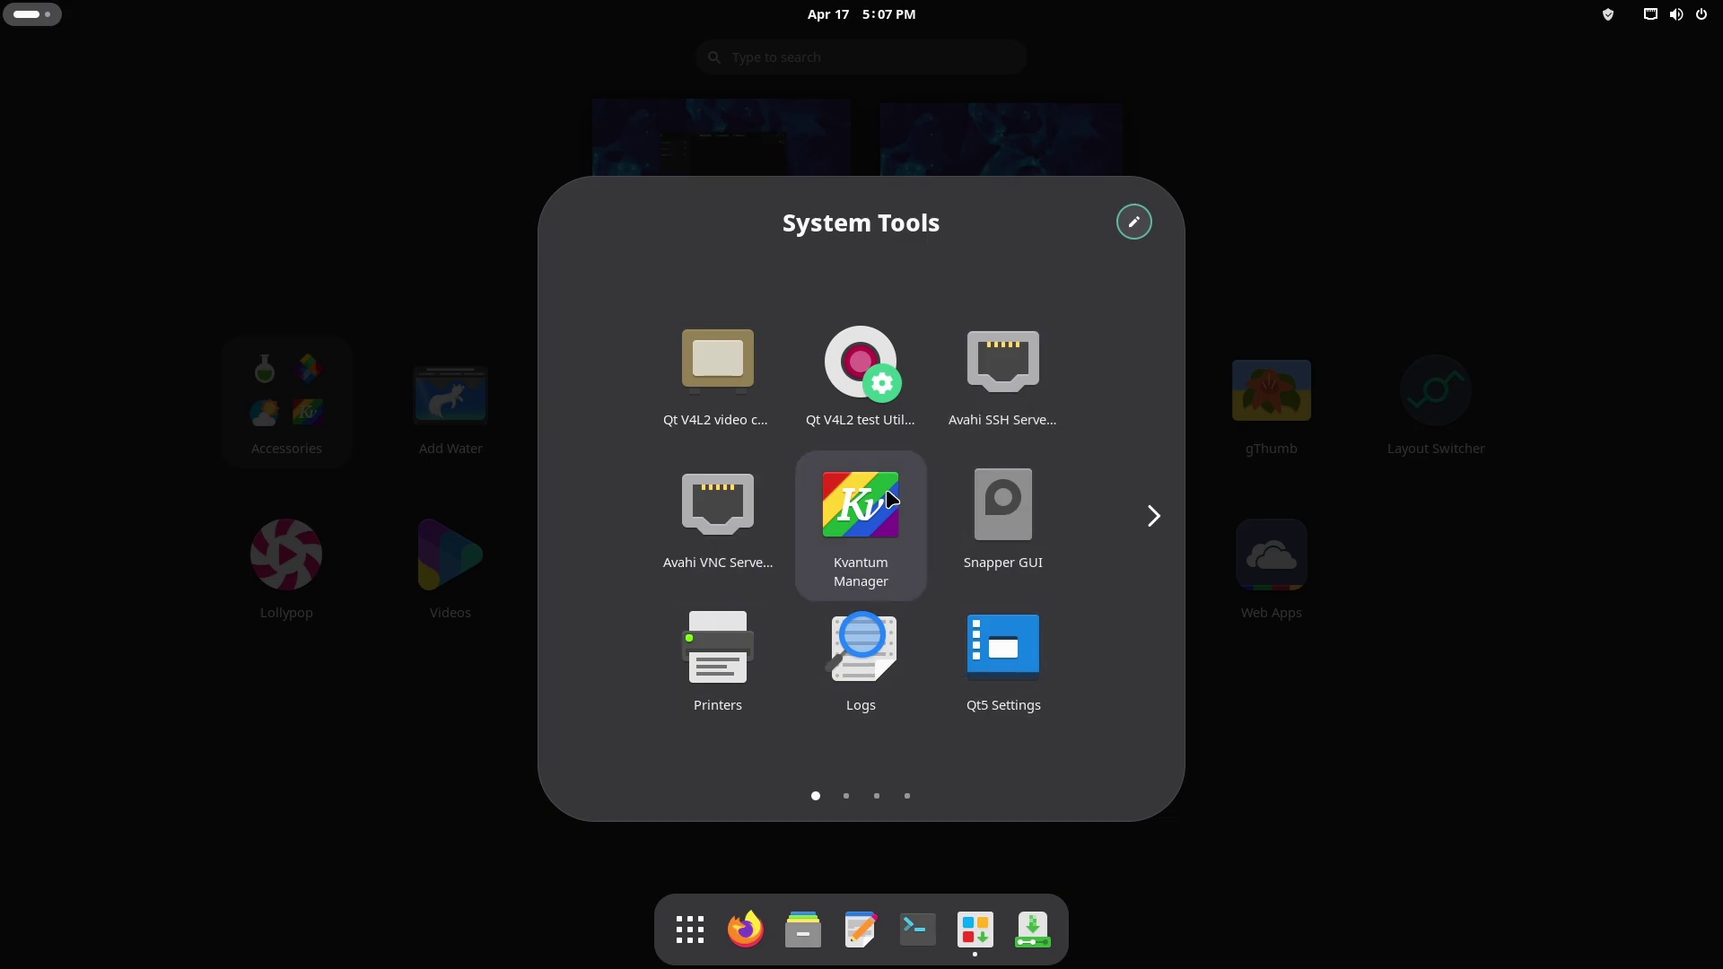
left_click(1154, 516)
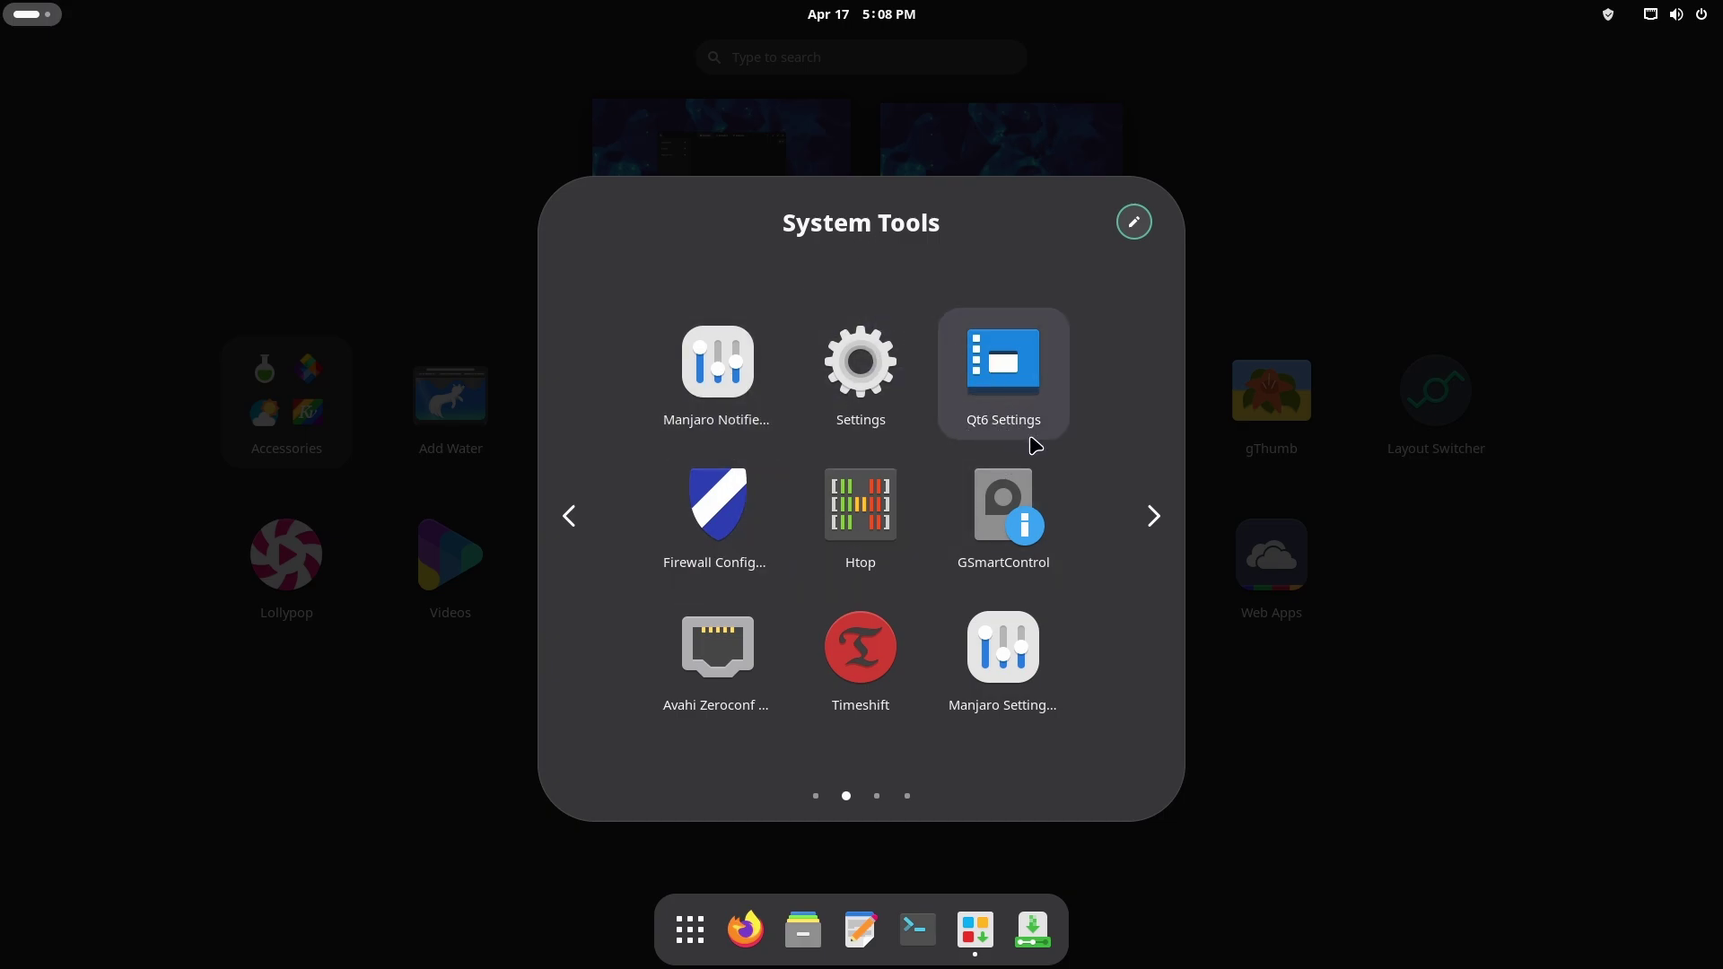
left_click(1154, 515)
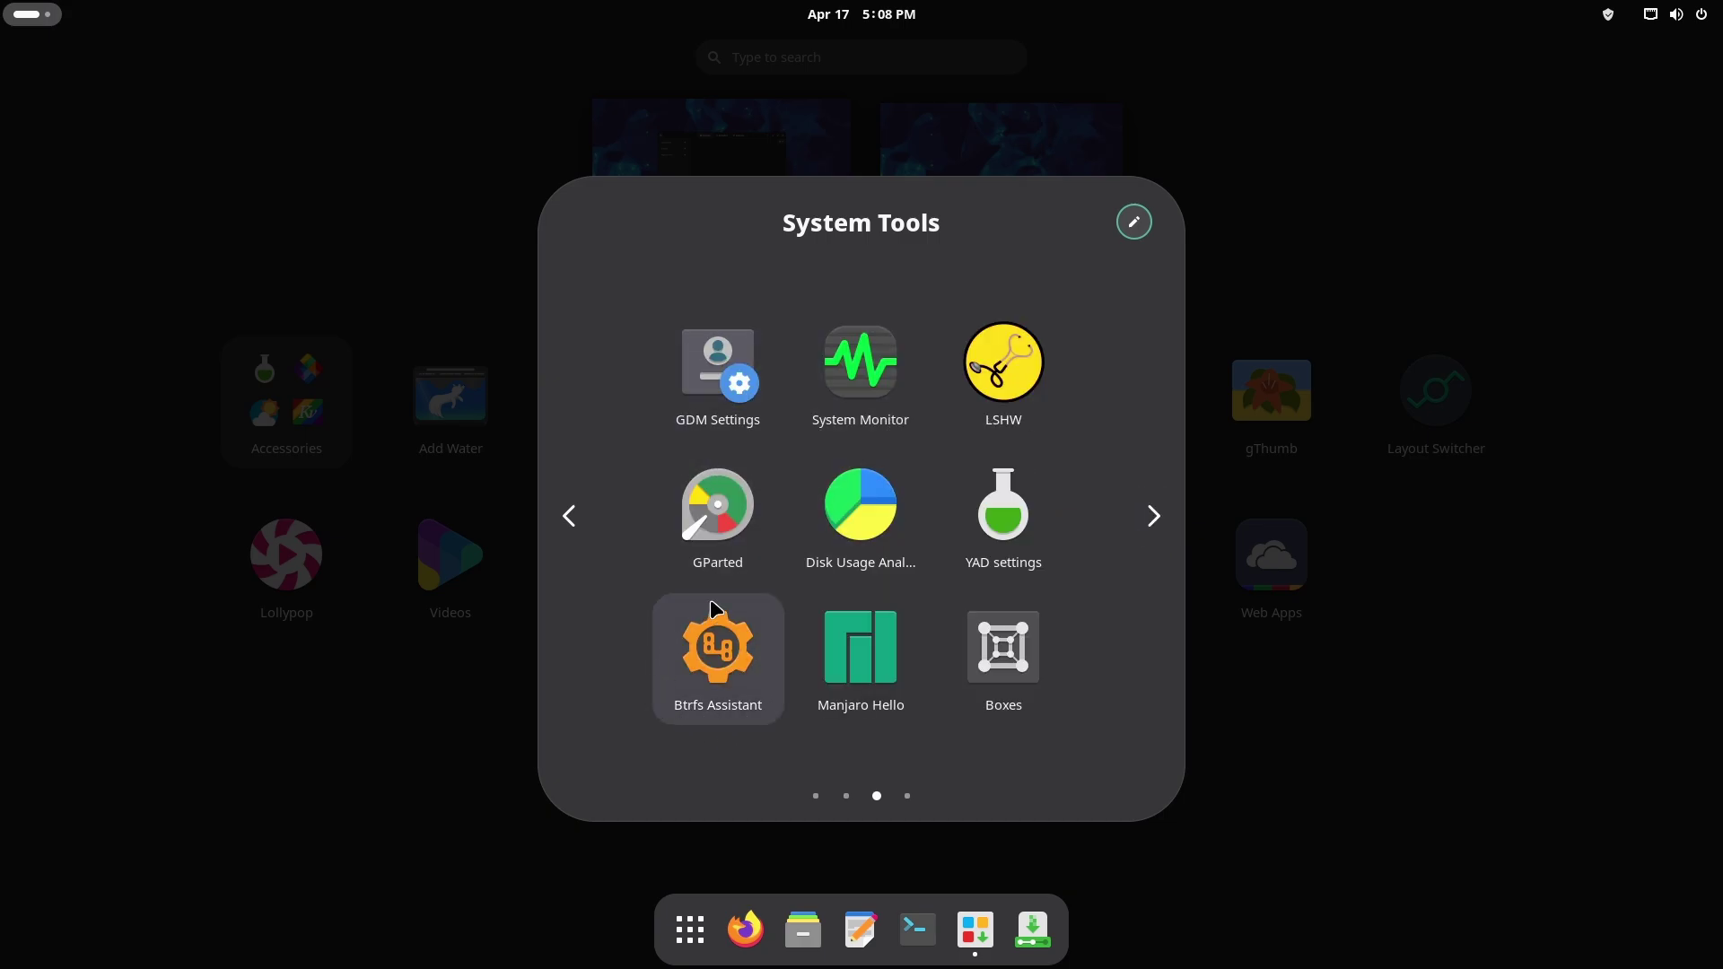
left_click(1153, 514)
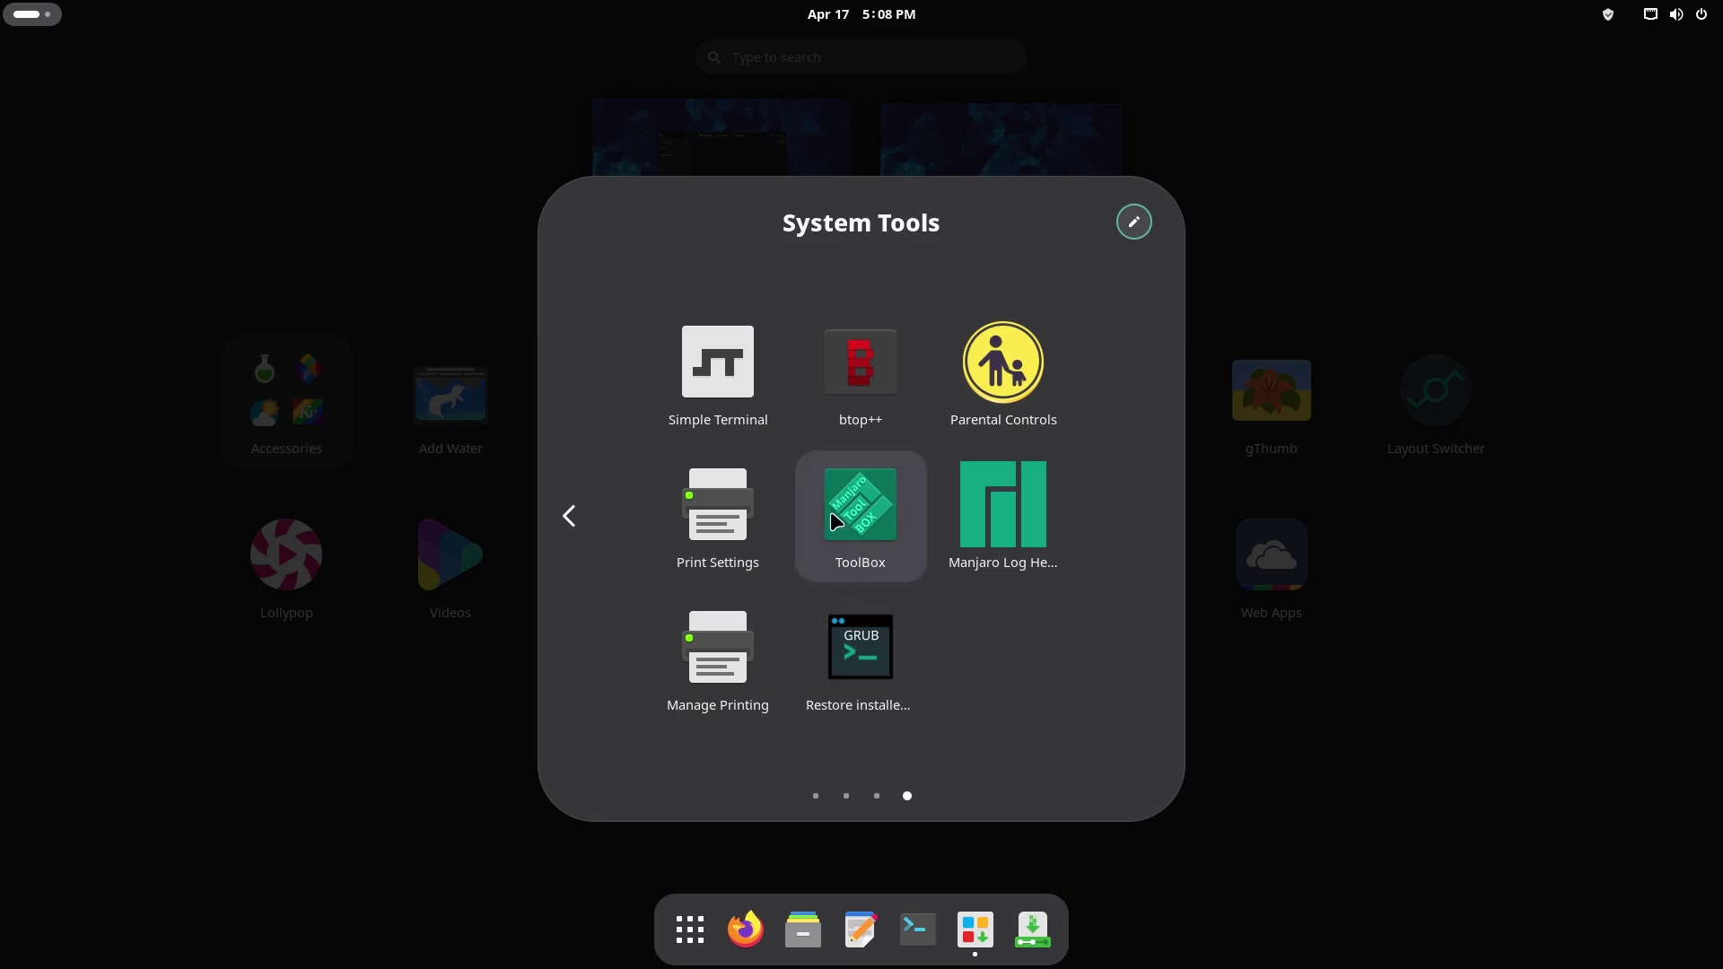
Step: Launch ToolBox from the System Tools folder, showing its numbered tool menu in Console
left_click(859, 525)
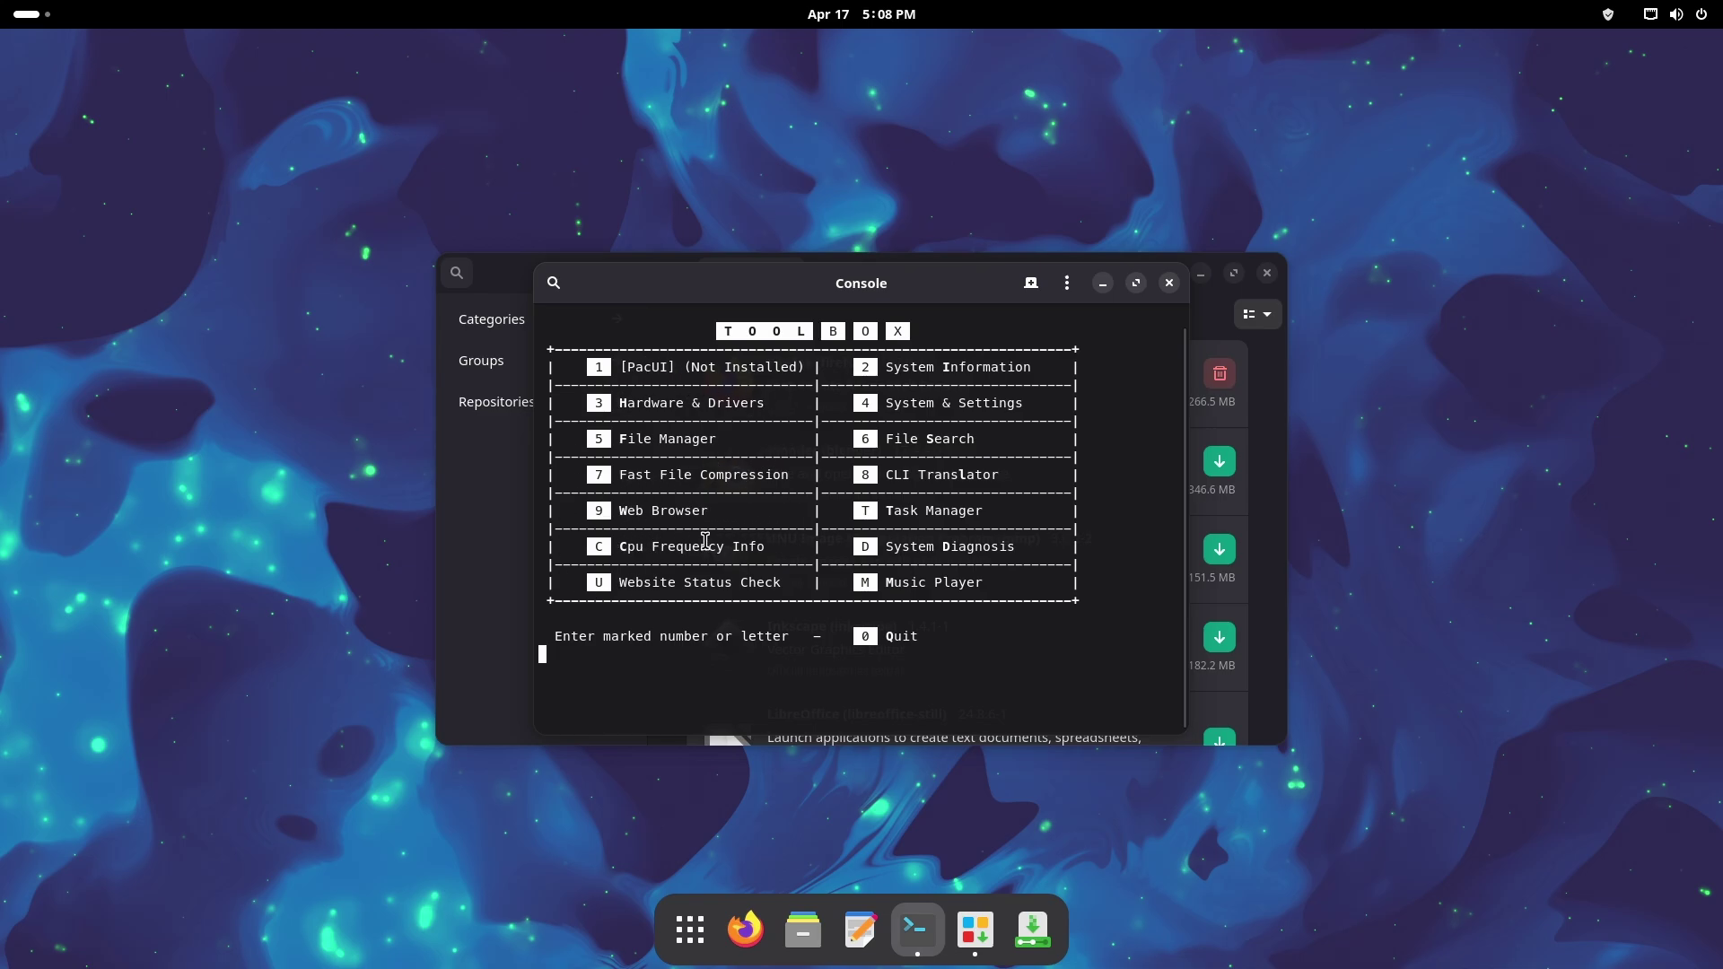
Step: Close the ToolBox console, dismiss the Low Battery notice, and scroll Pamac's Browse list to LibreOffice
left_click(1168, 283)
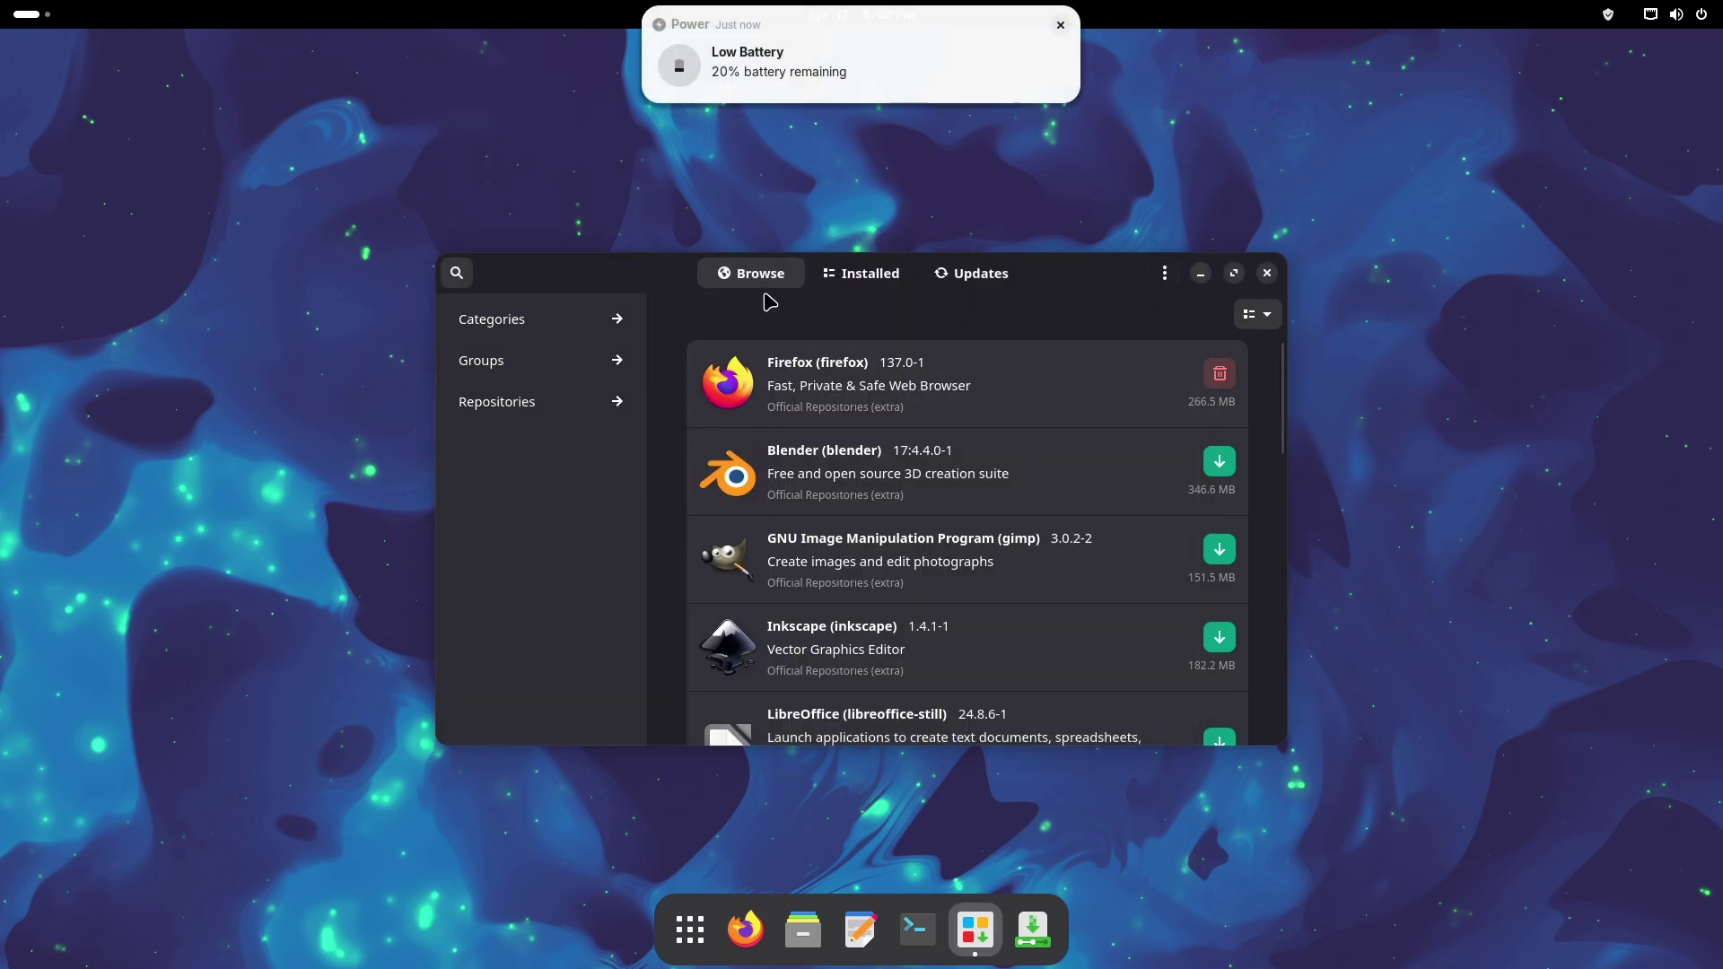
left_click(1059, 26)
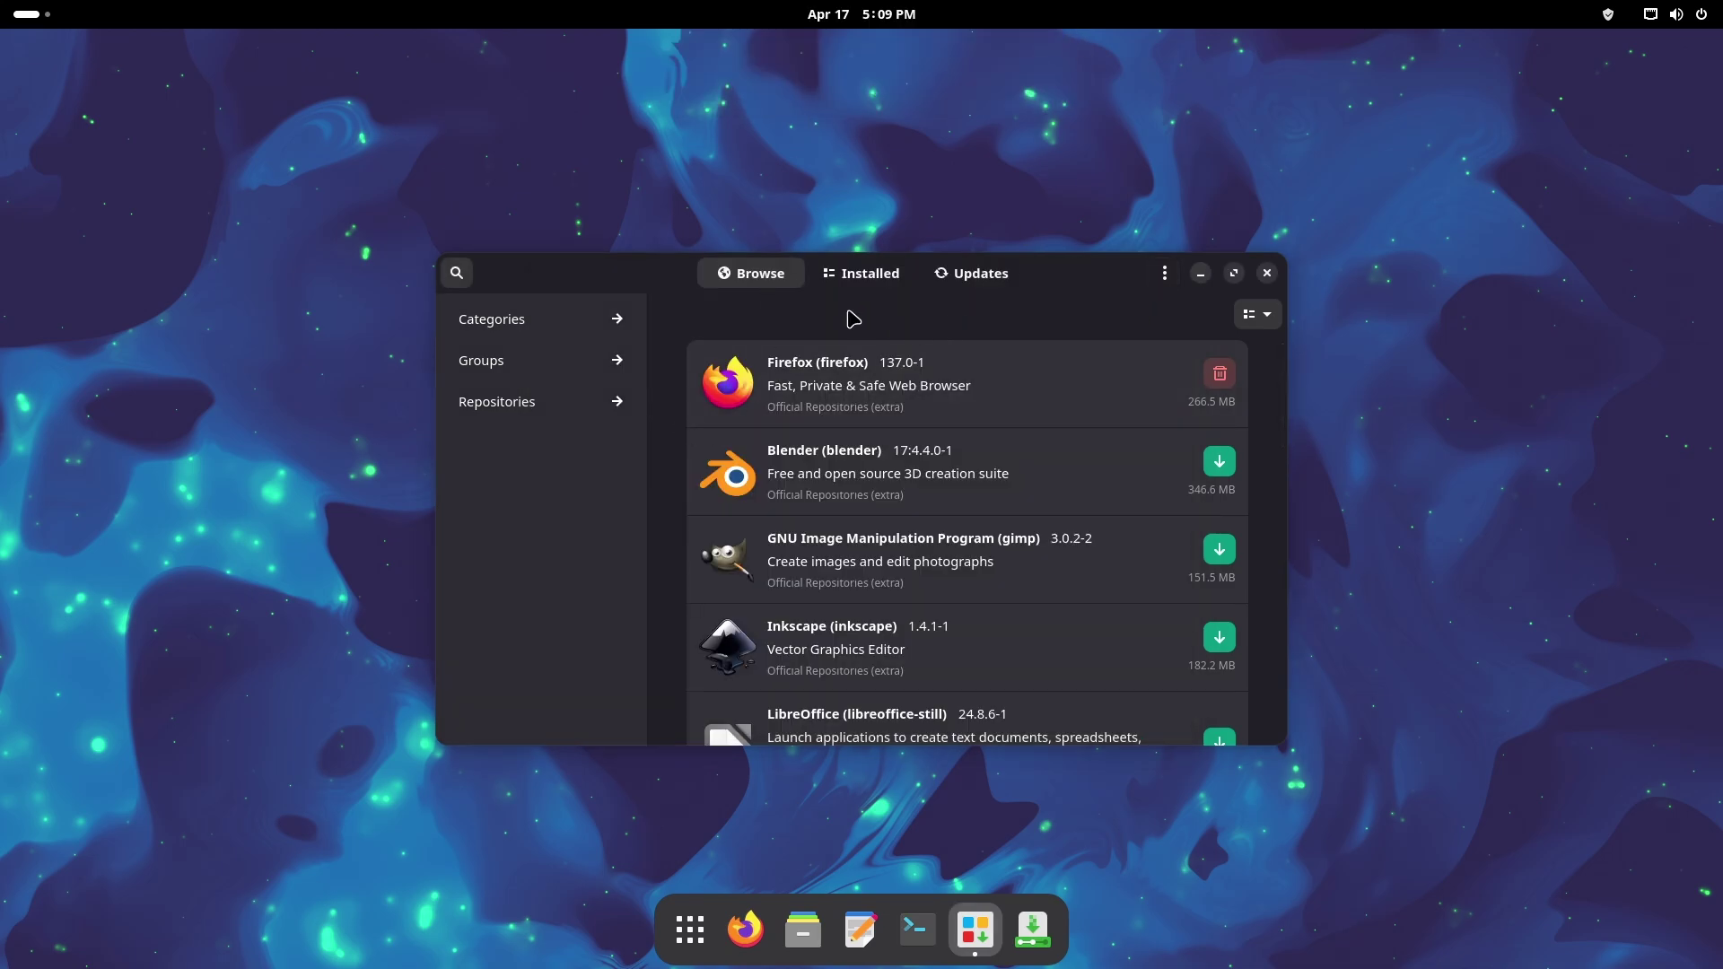
scroll(681, 415, "down", 5)
scroll(682, 416, "up", 5)
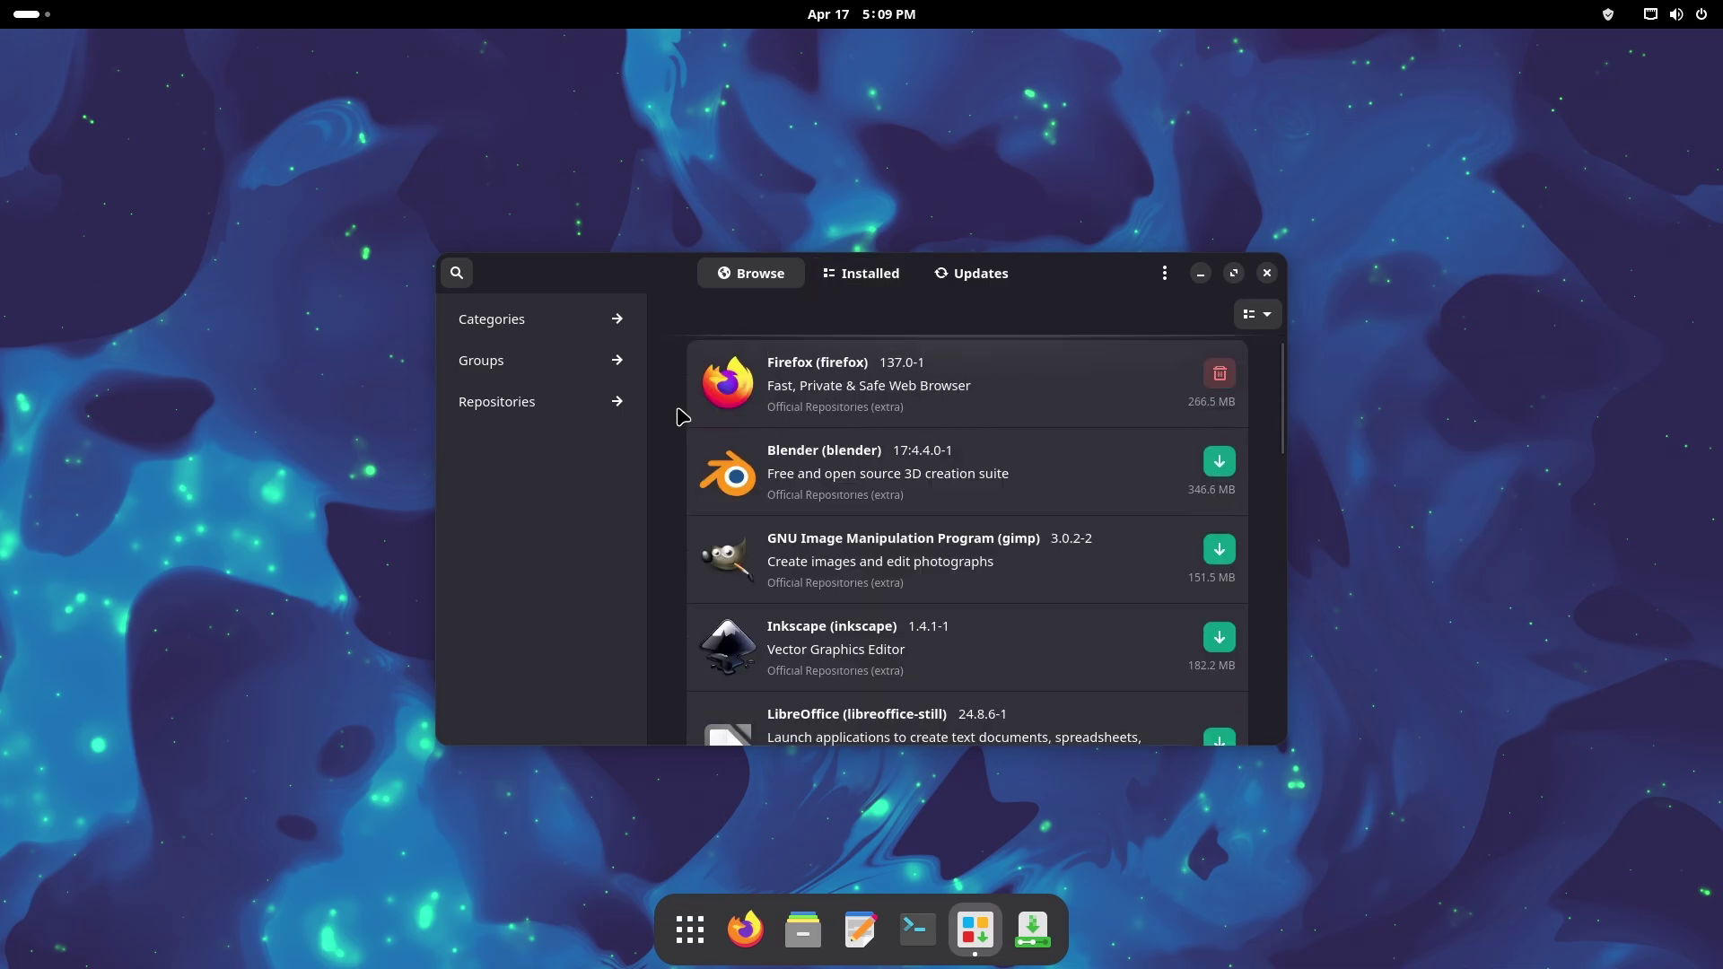
scroll(681, 415, "down", 5)
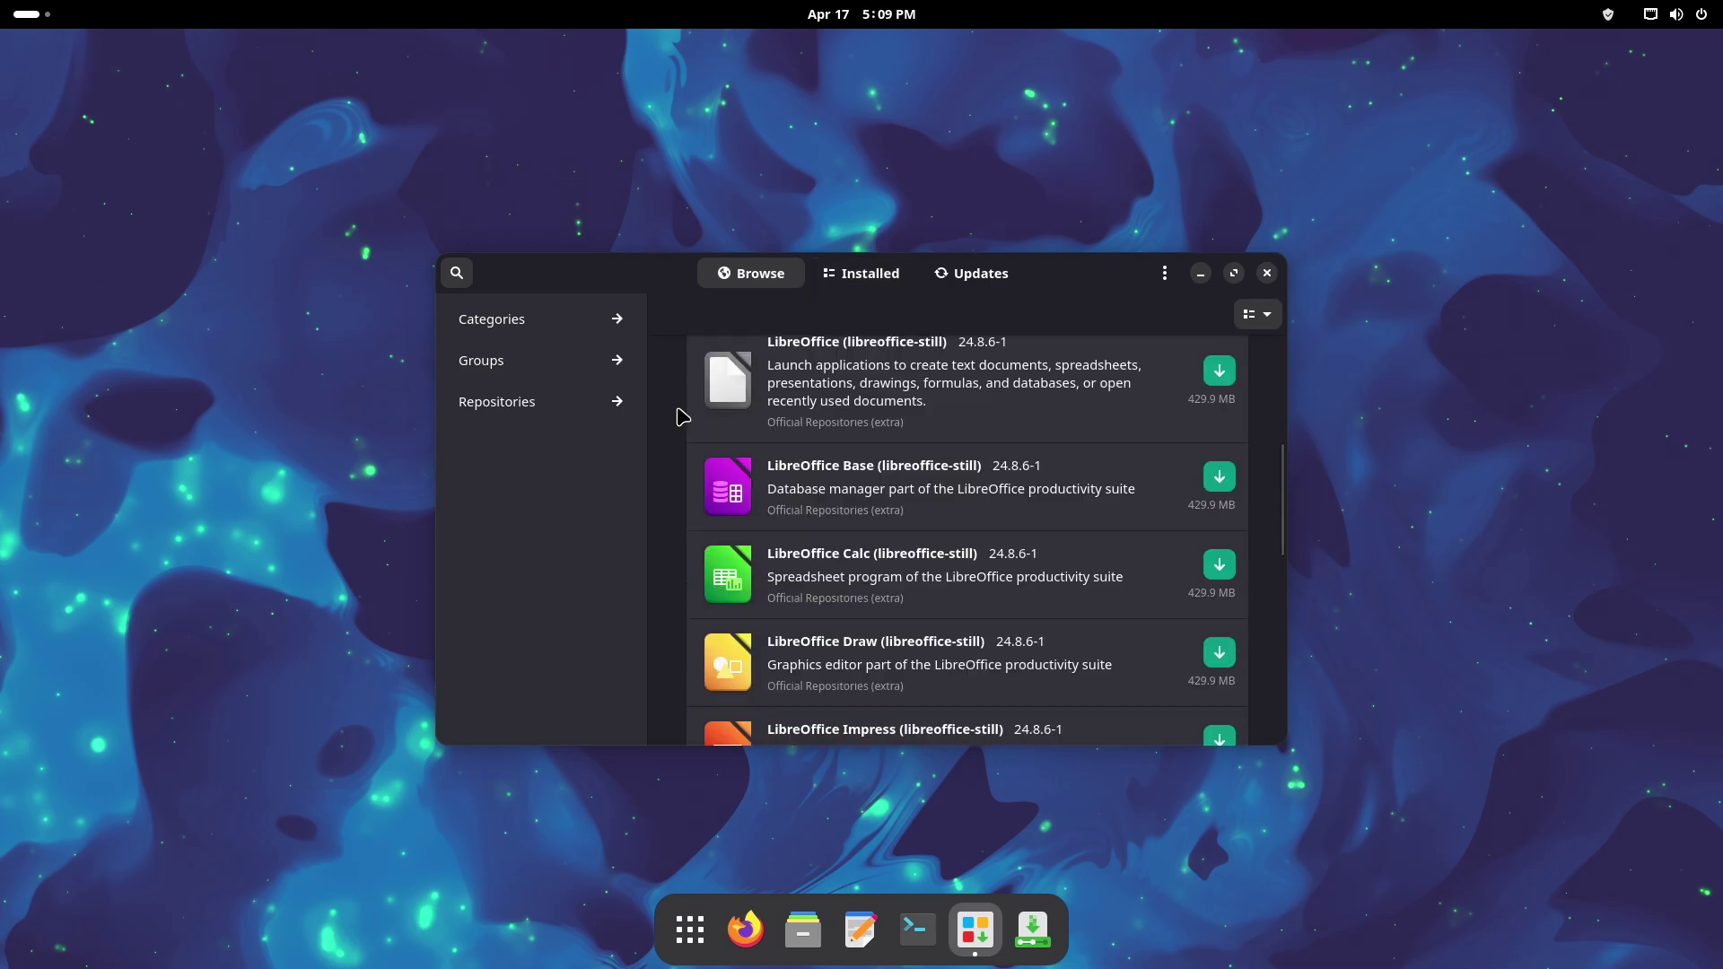
Step: Close Pamac and browse the activities overview and the installed-apps grid
left_click(1266, 273)
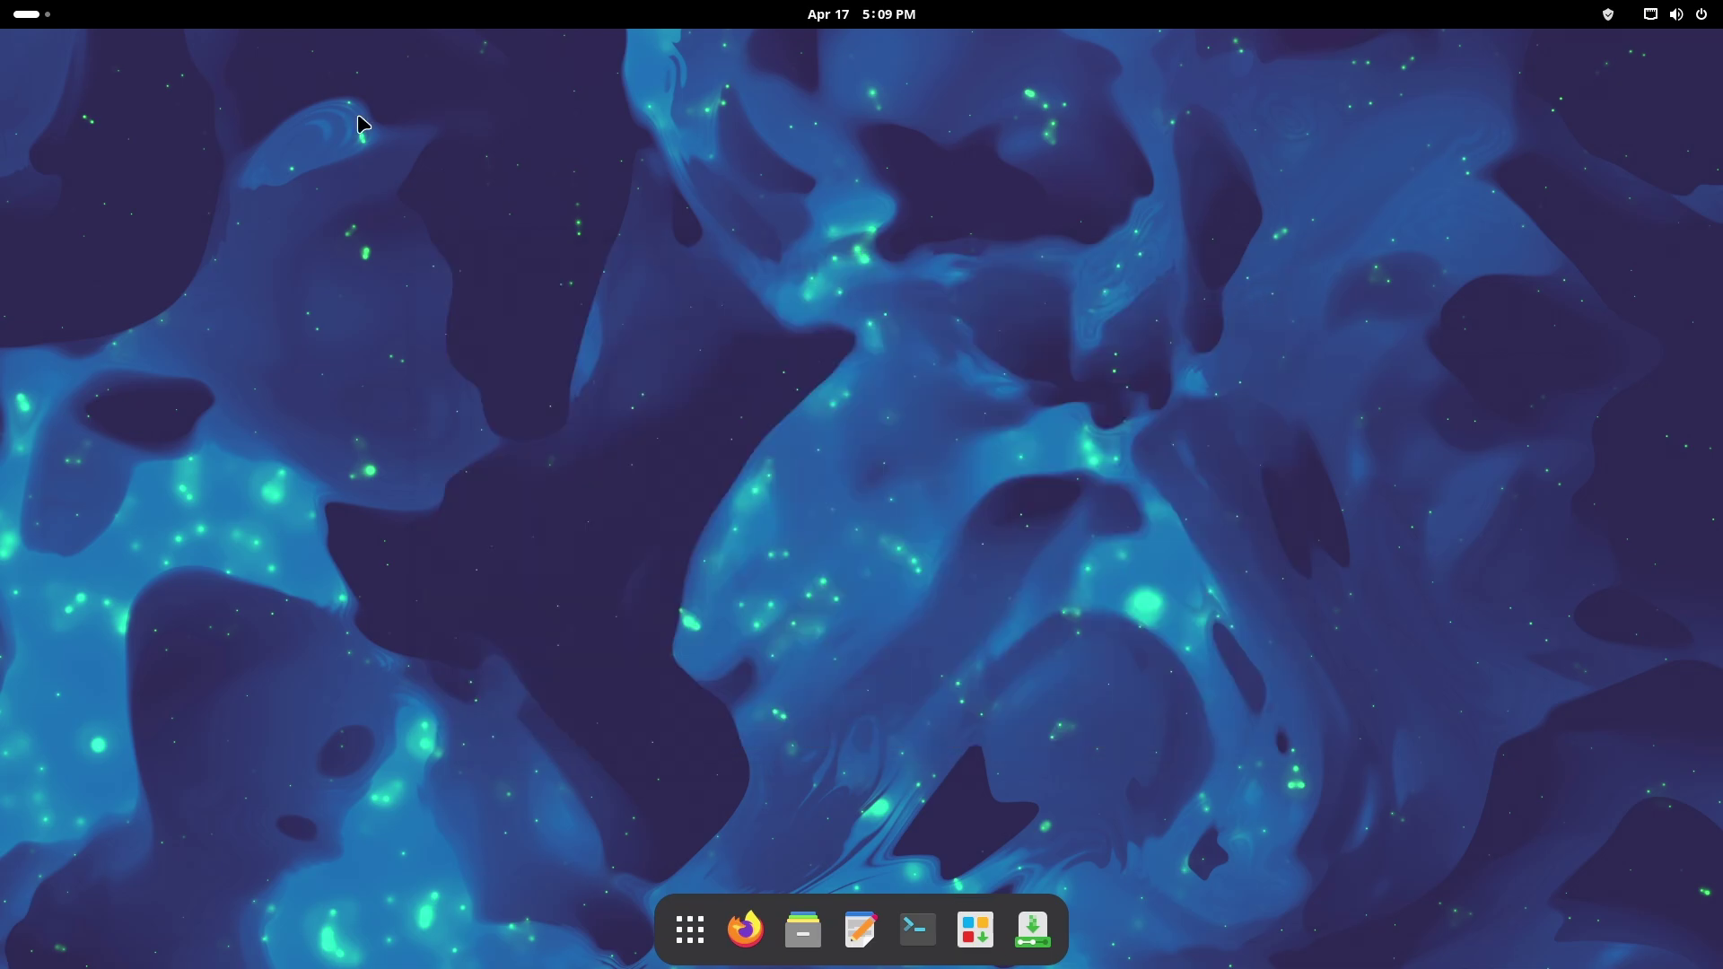
left_click(32, 15)
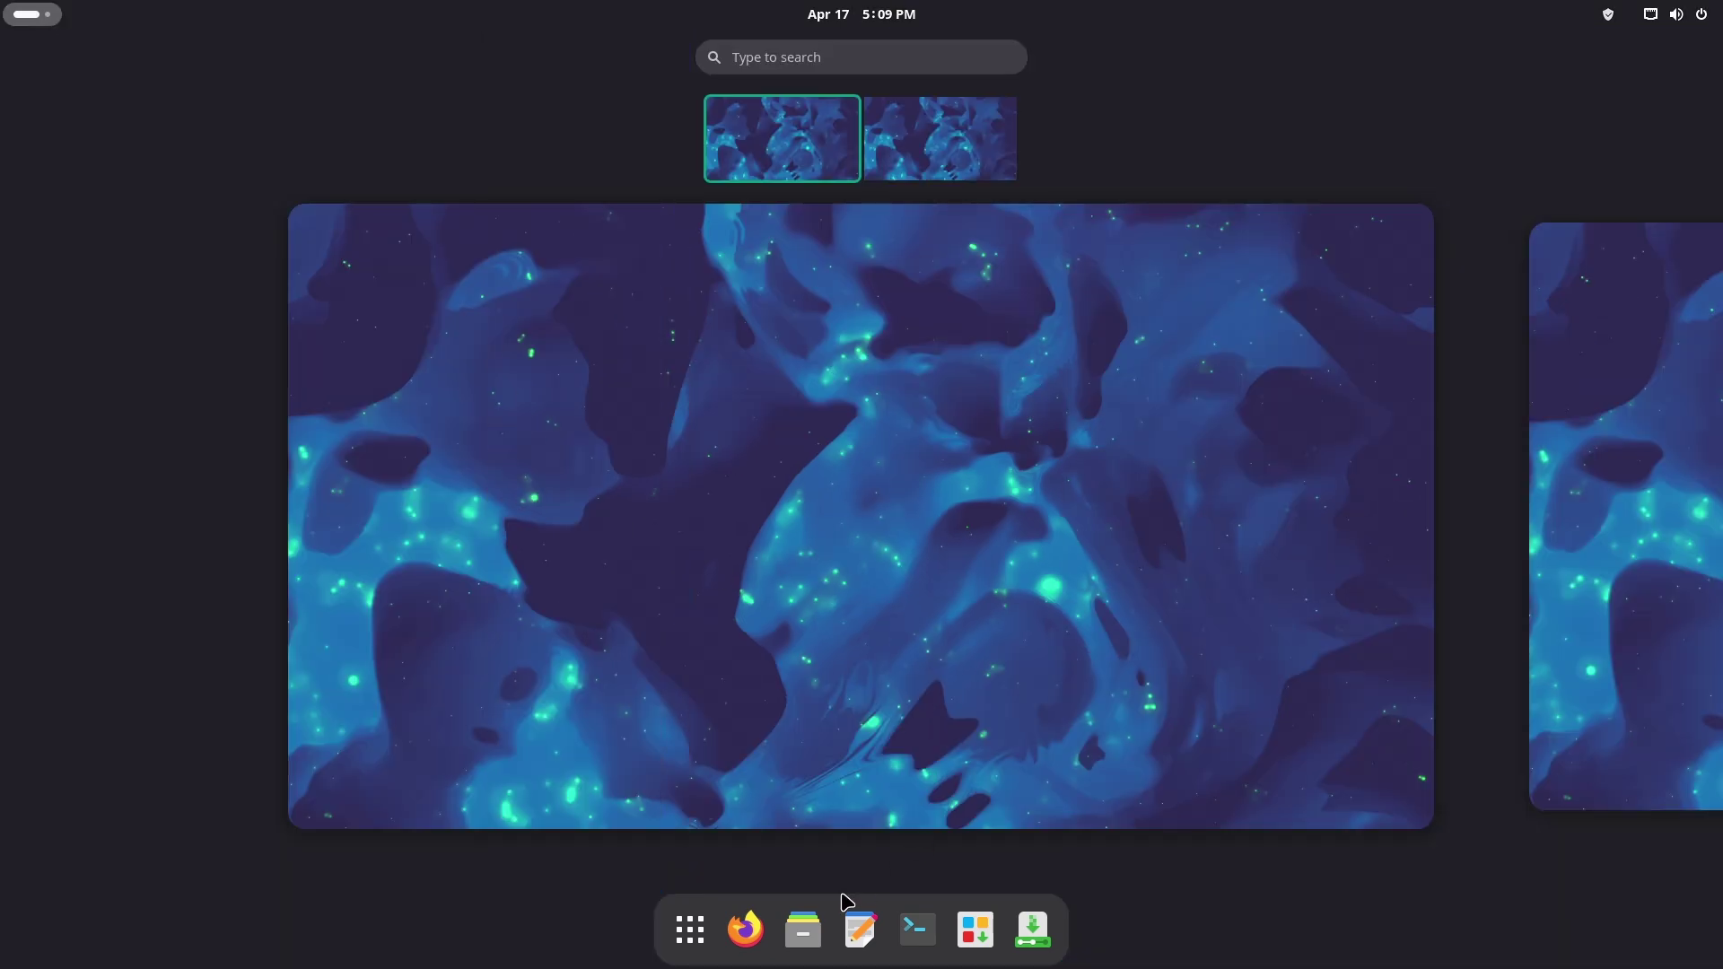
left_click(706, 940)
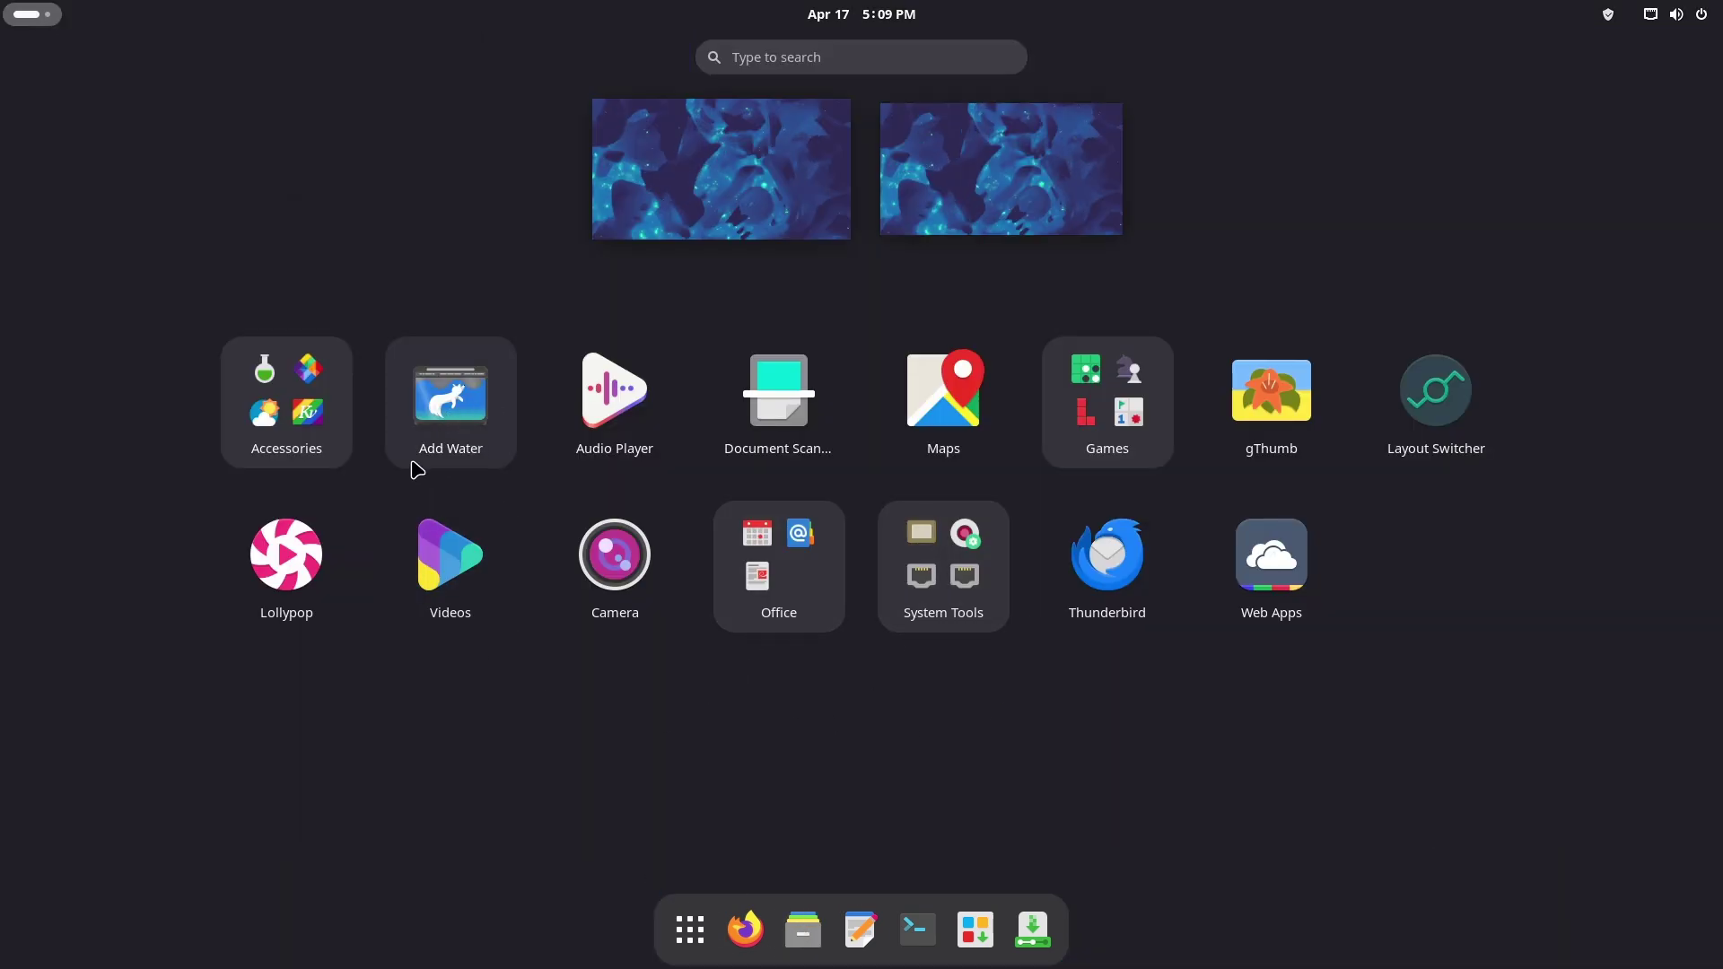
left_click(469, 462)
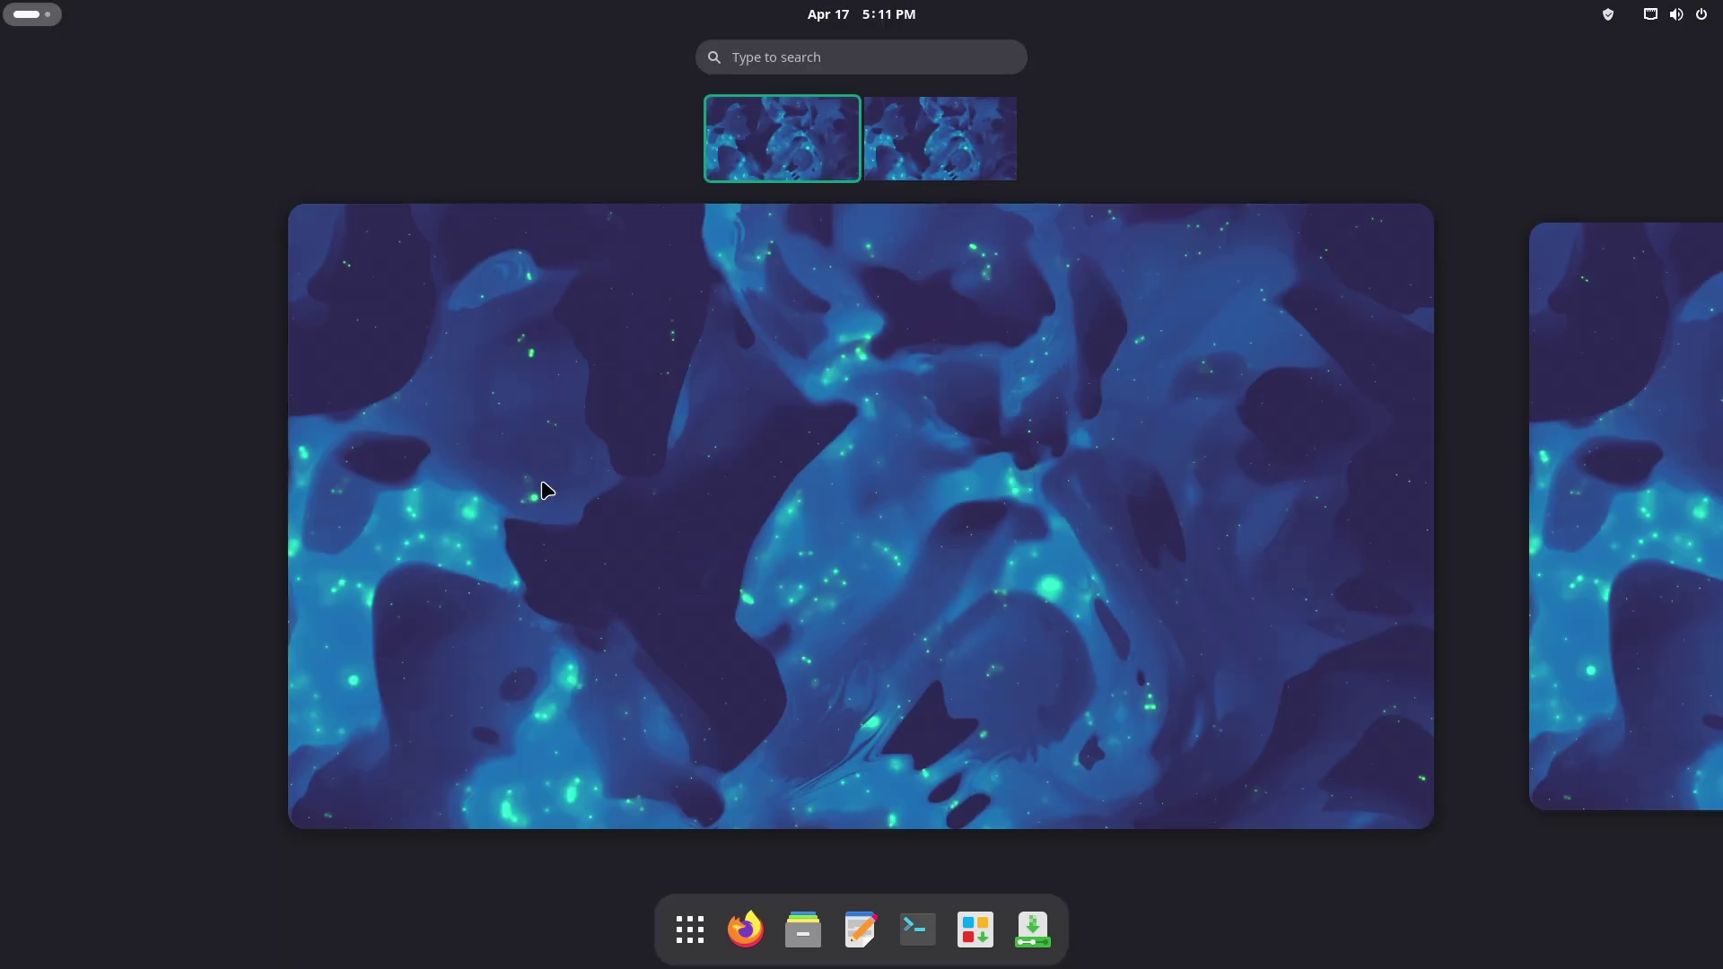
left_click(691, 923)
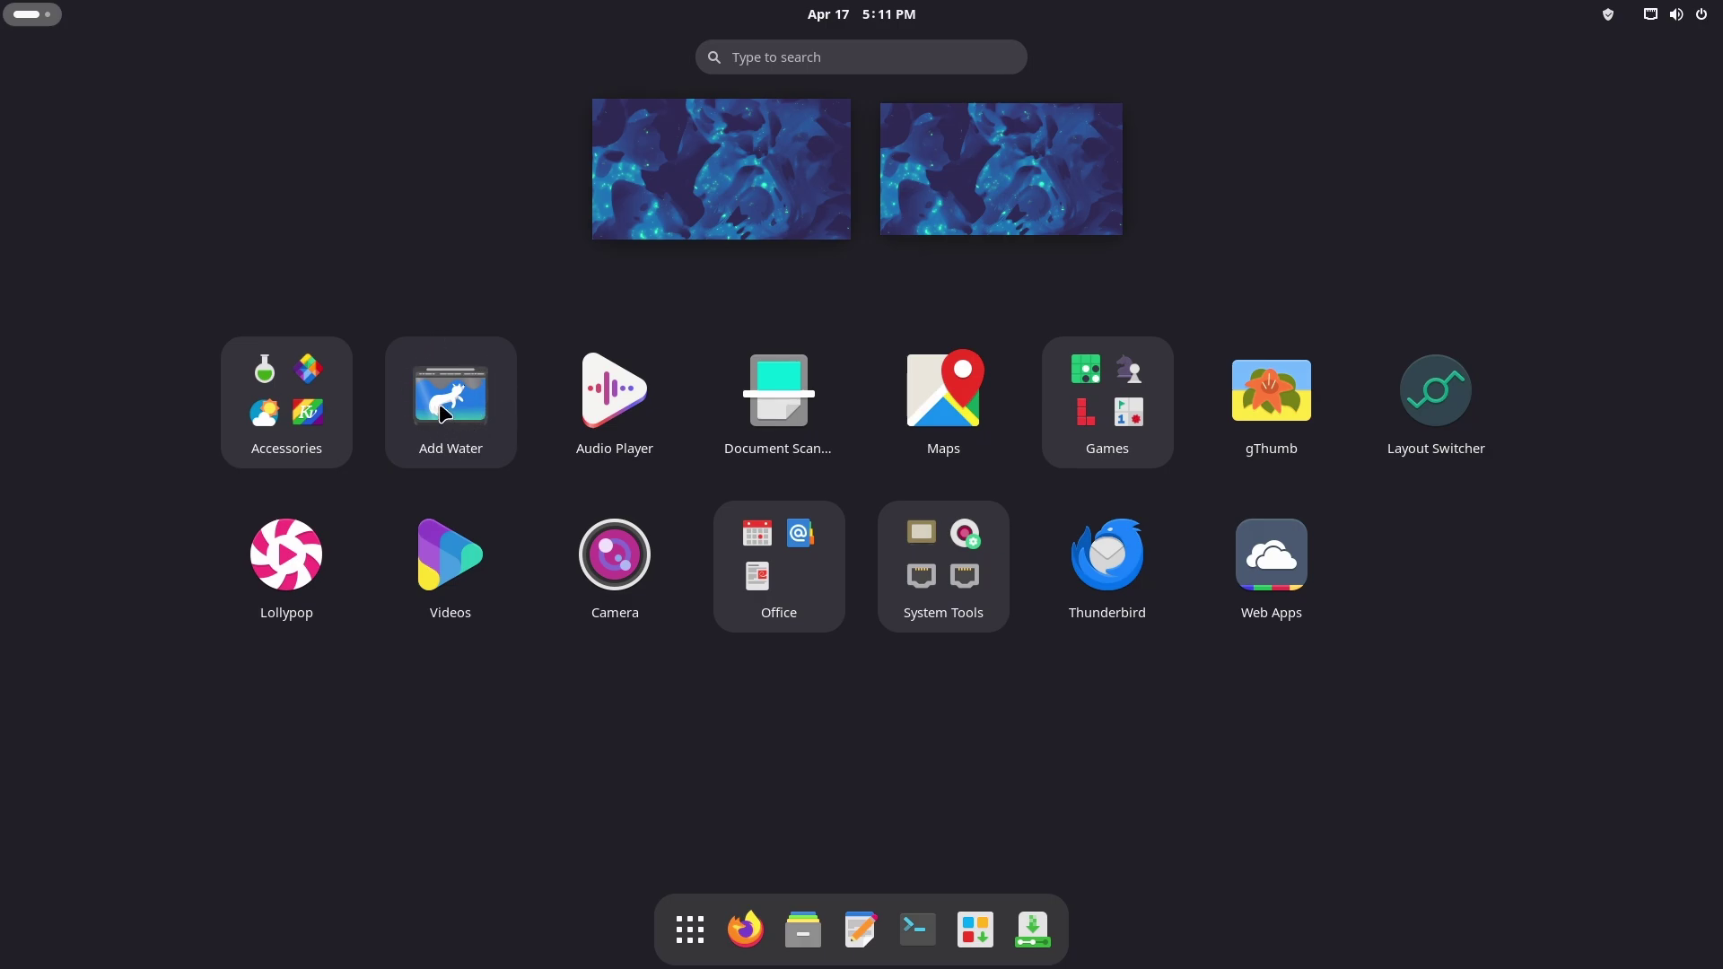
left_click(789, 241)
Step: Peek at Quick Settings, then bring up the activities overview with Super
left_click(1688, 18)
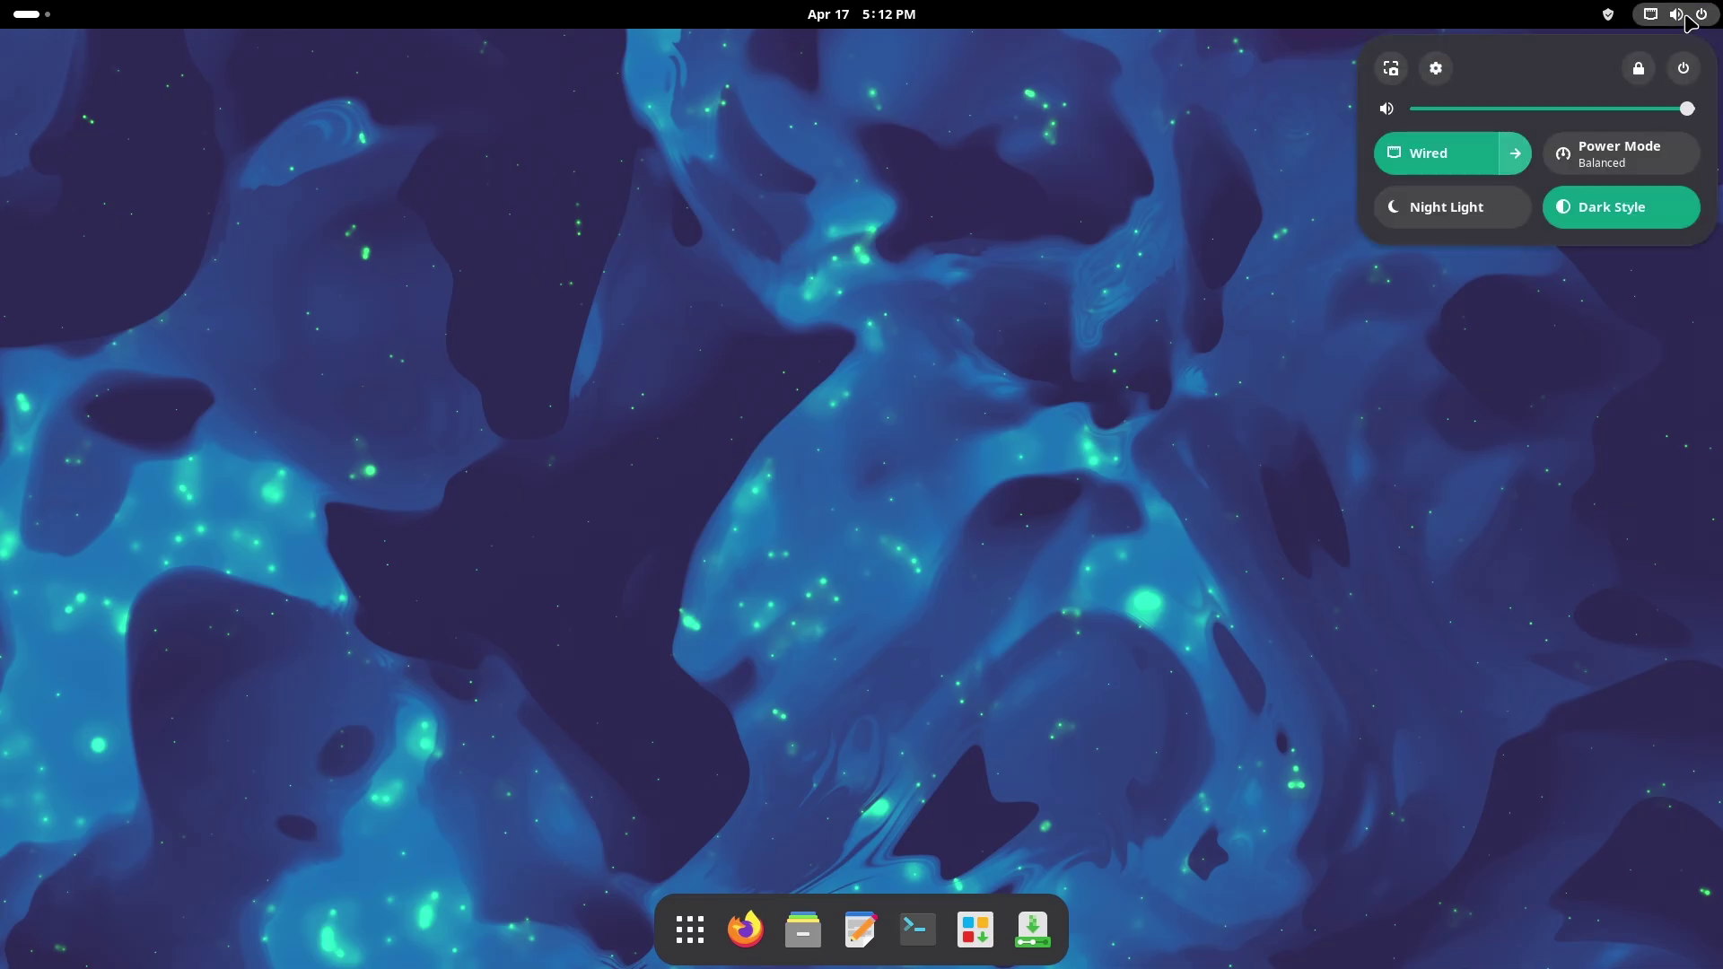
left_click(759, 341)
key("super")
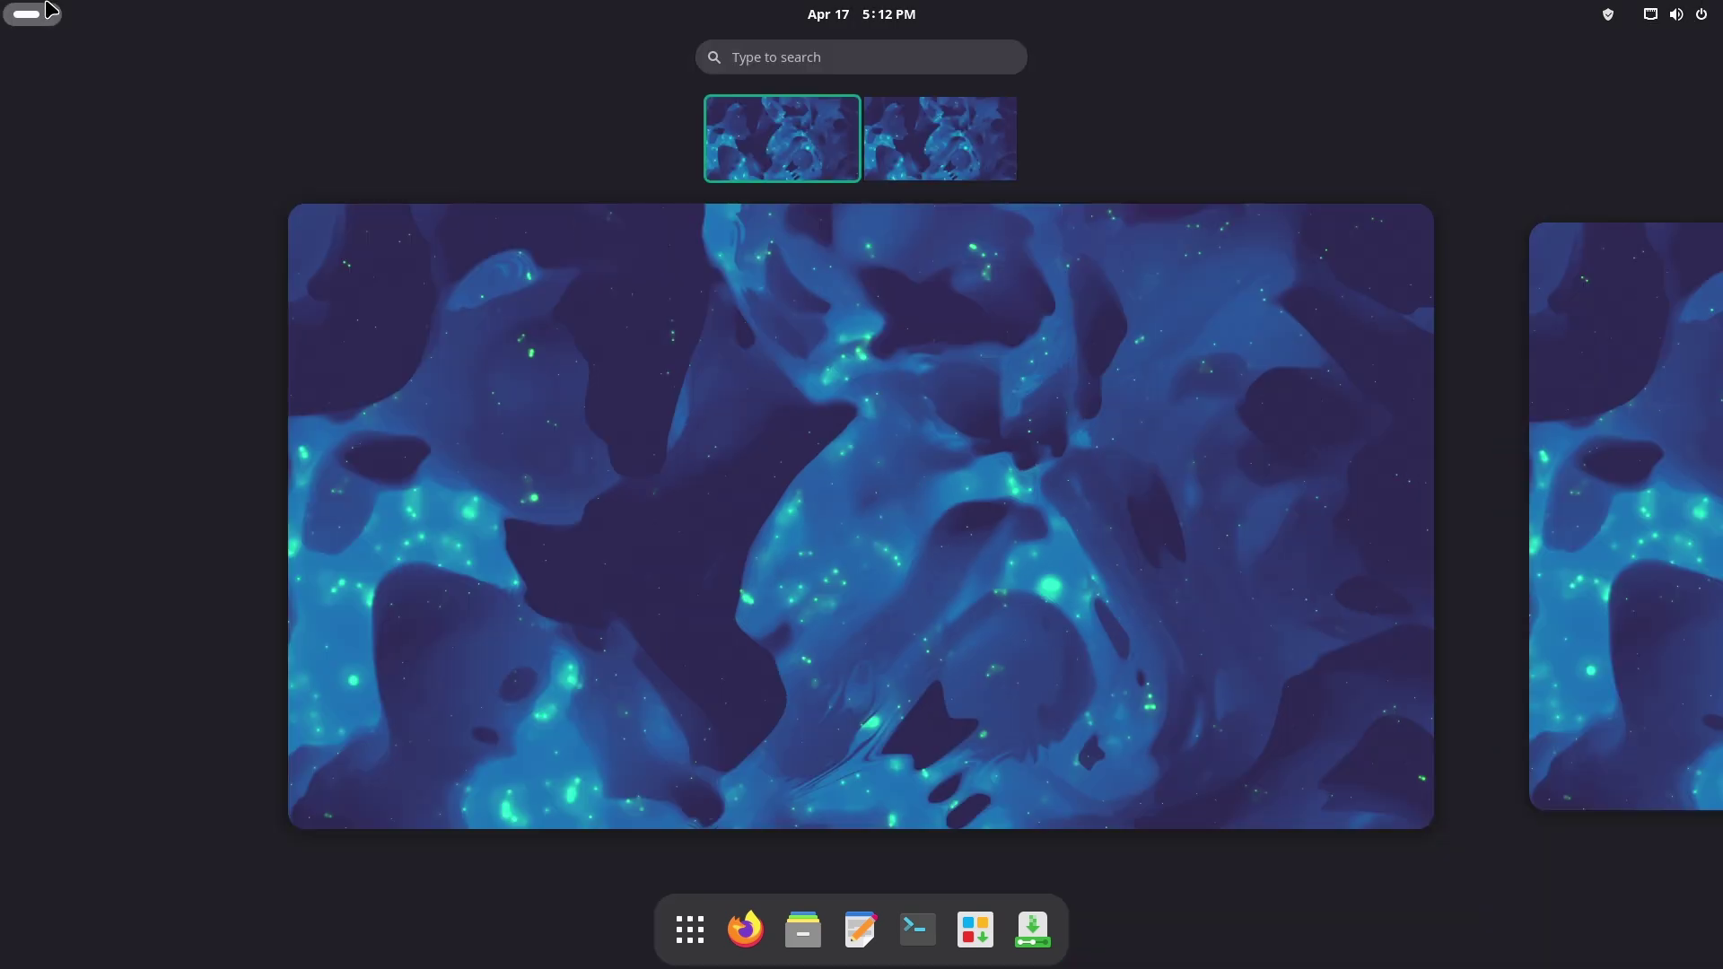
Step: Launch Tweaks by searching 'tweak' and view the Appearance Legacy Applications themes
left_click(765, 60)
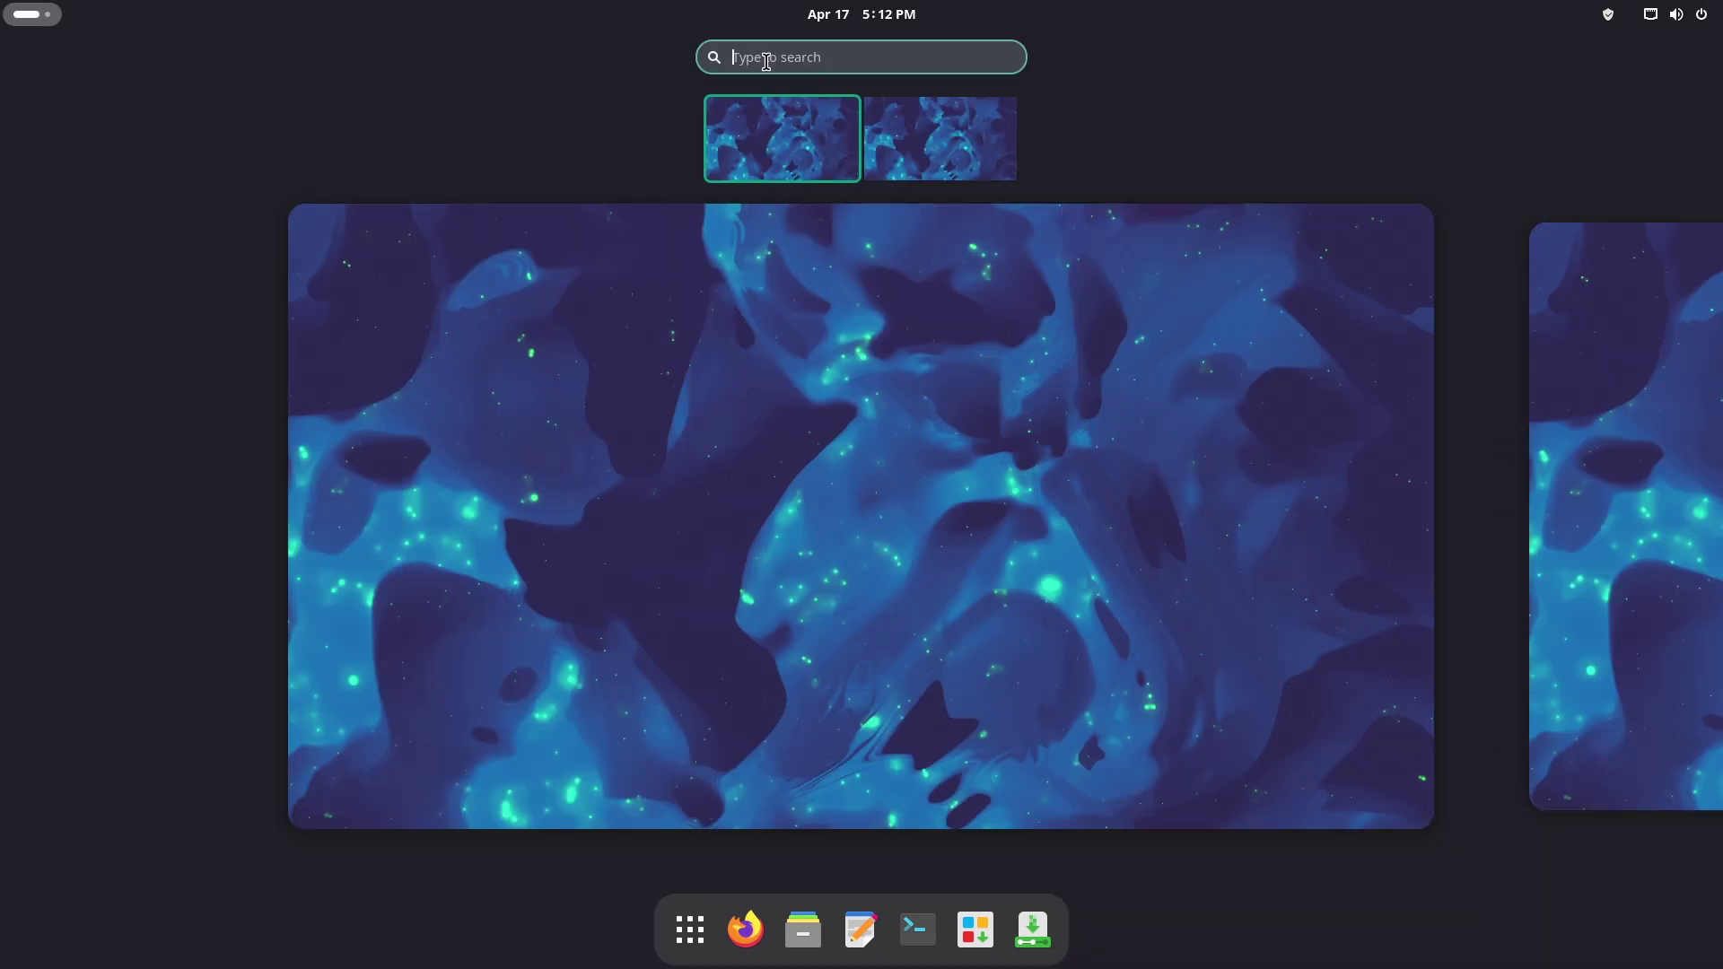
type("tweak")
key("Return")
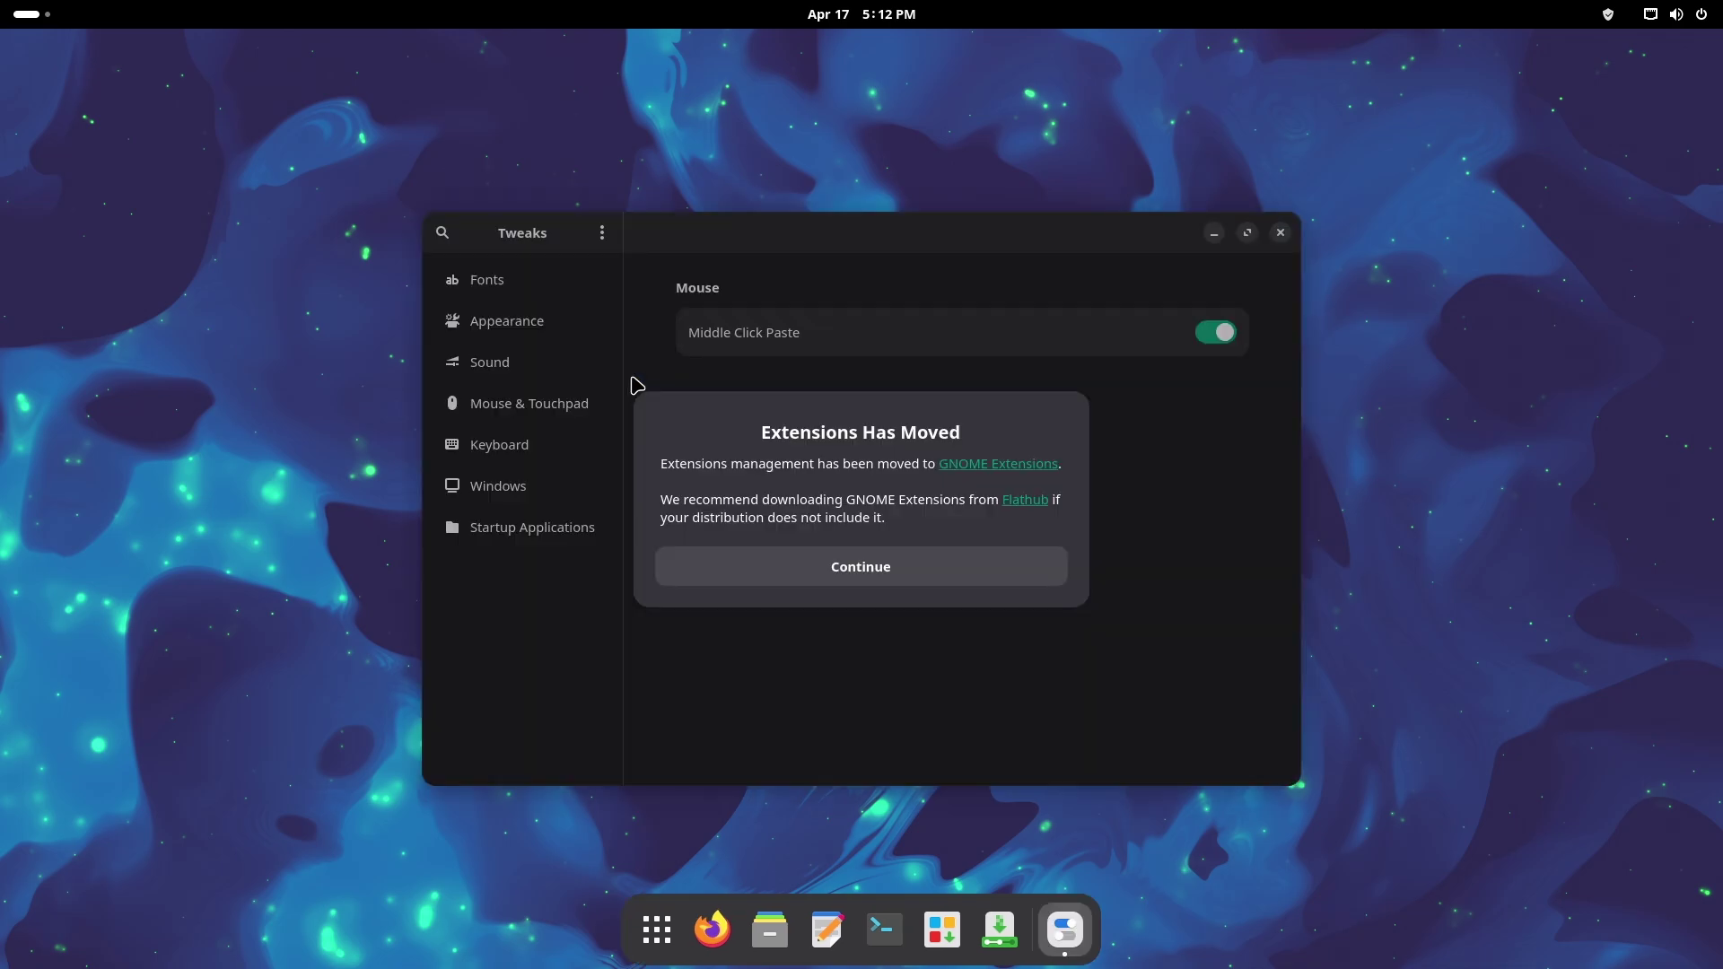
left_click(819, 574)
left_click(562, 332)
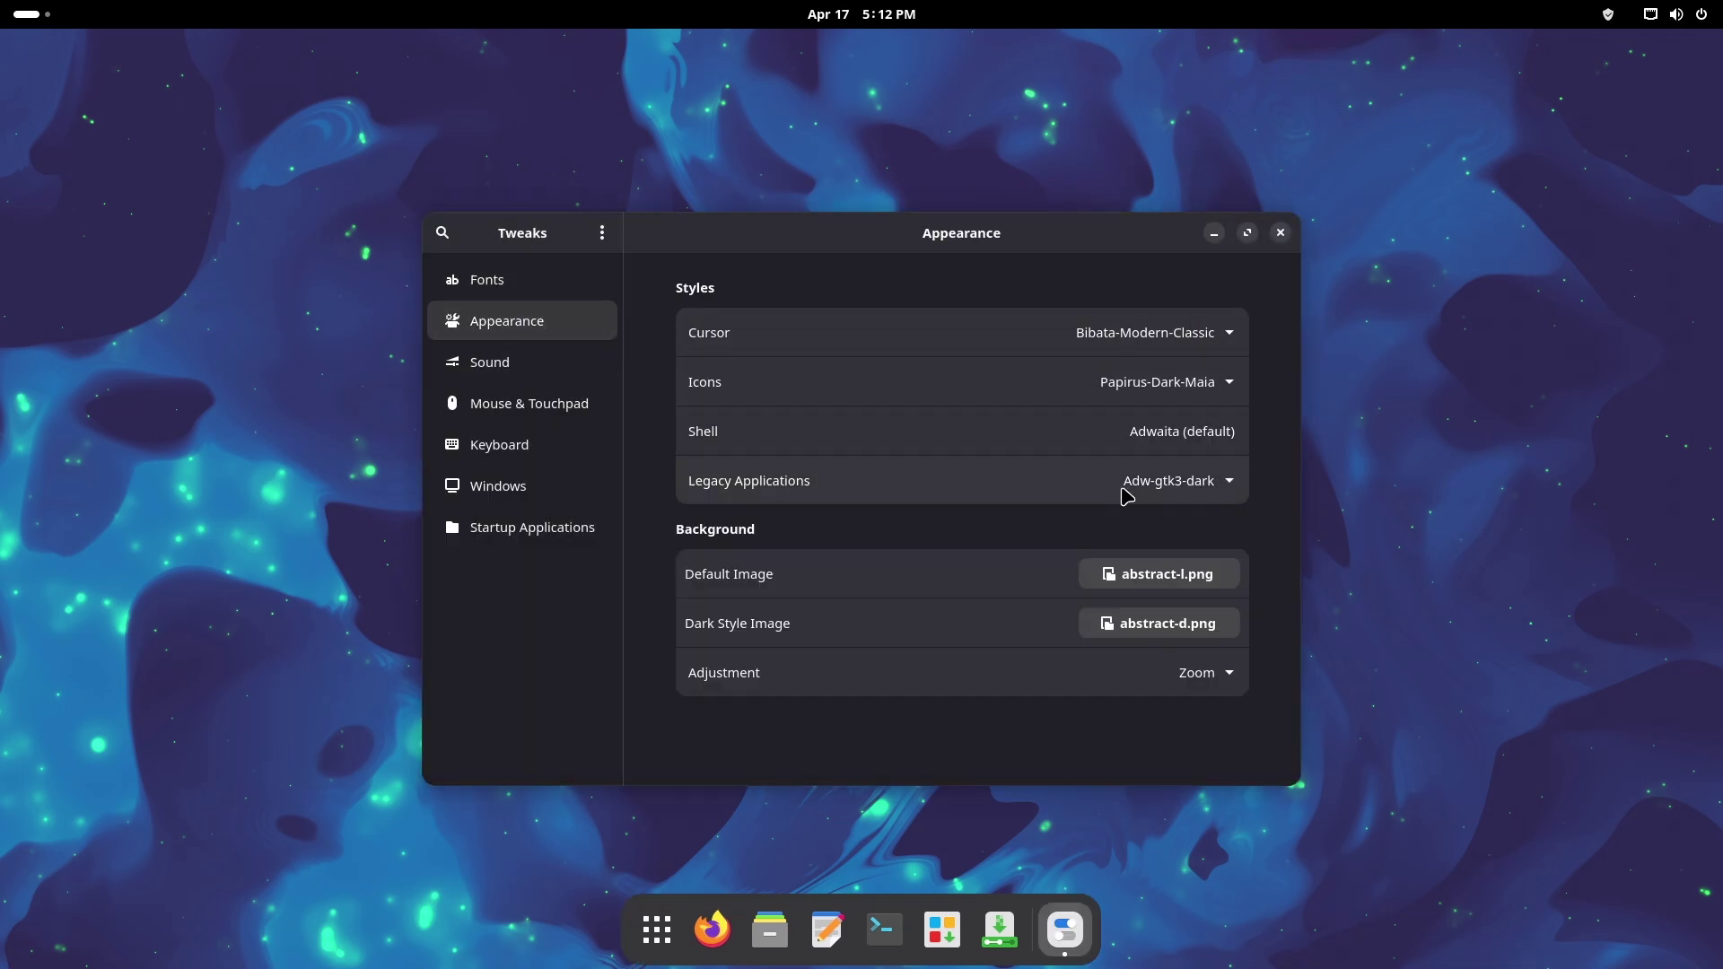
left_click(1213, 488)
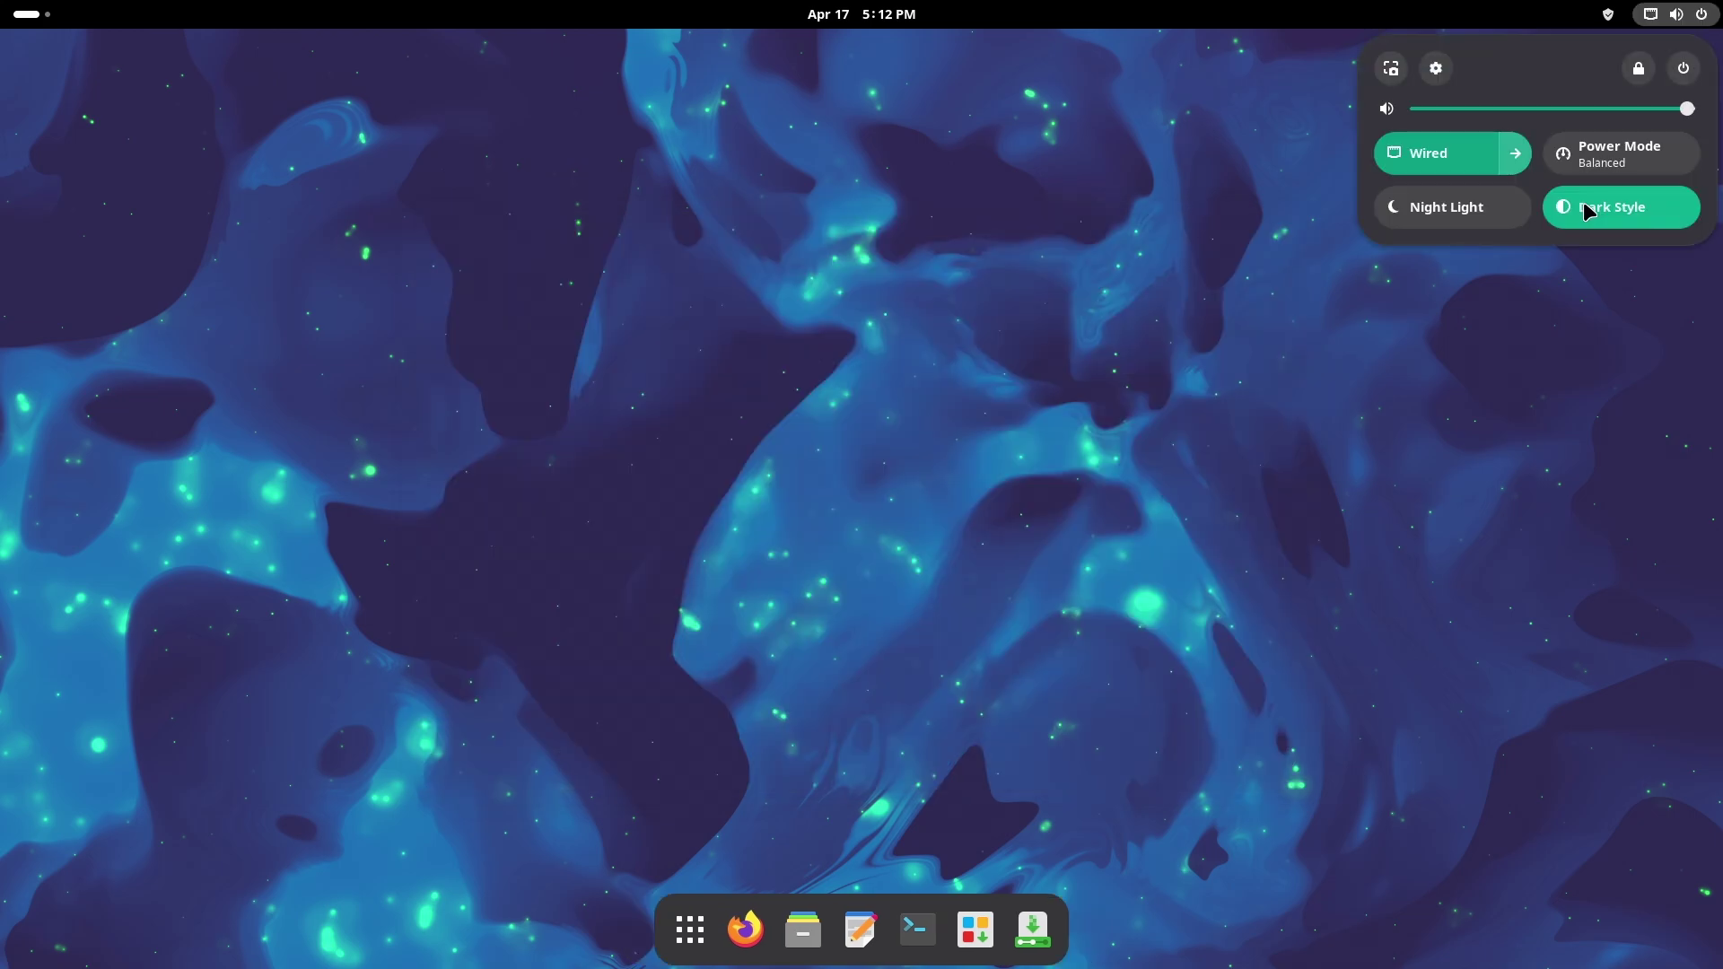
Step: Turn off Dark Style in Quick Settings, then browse the overview and app grid
left_click(1585, 212)
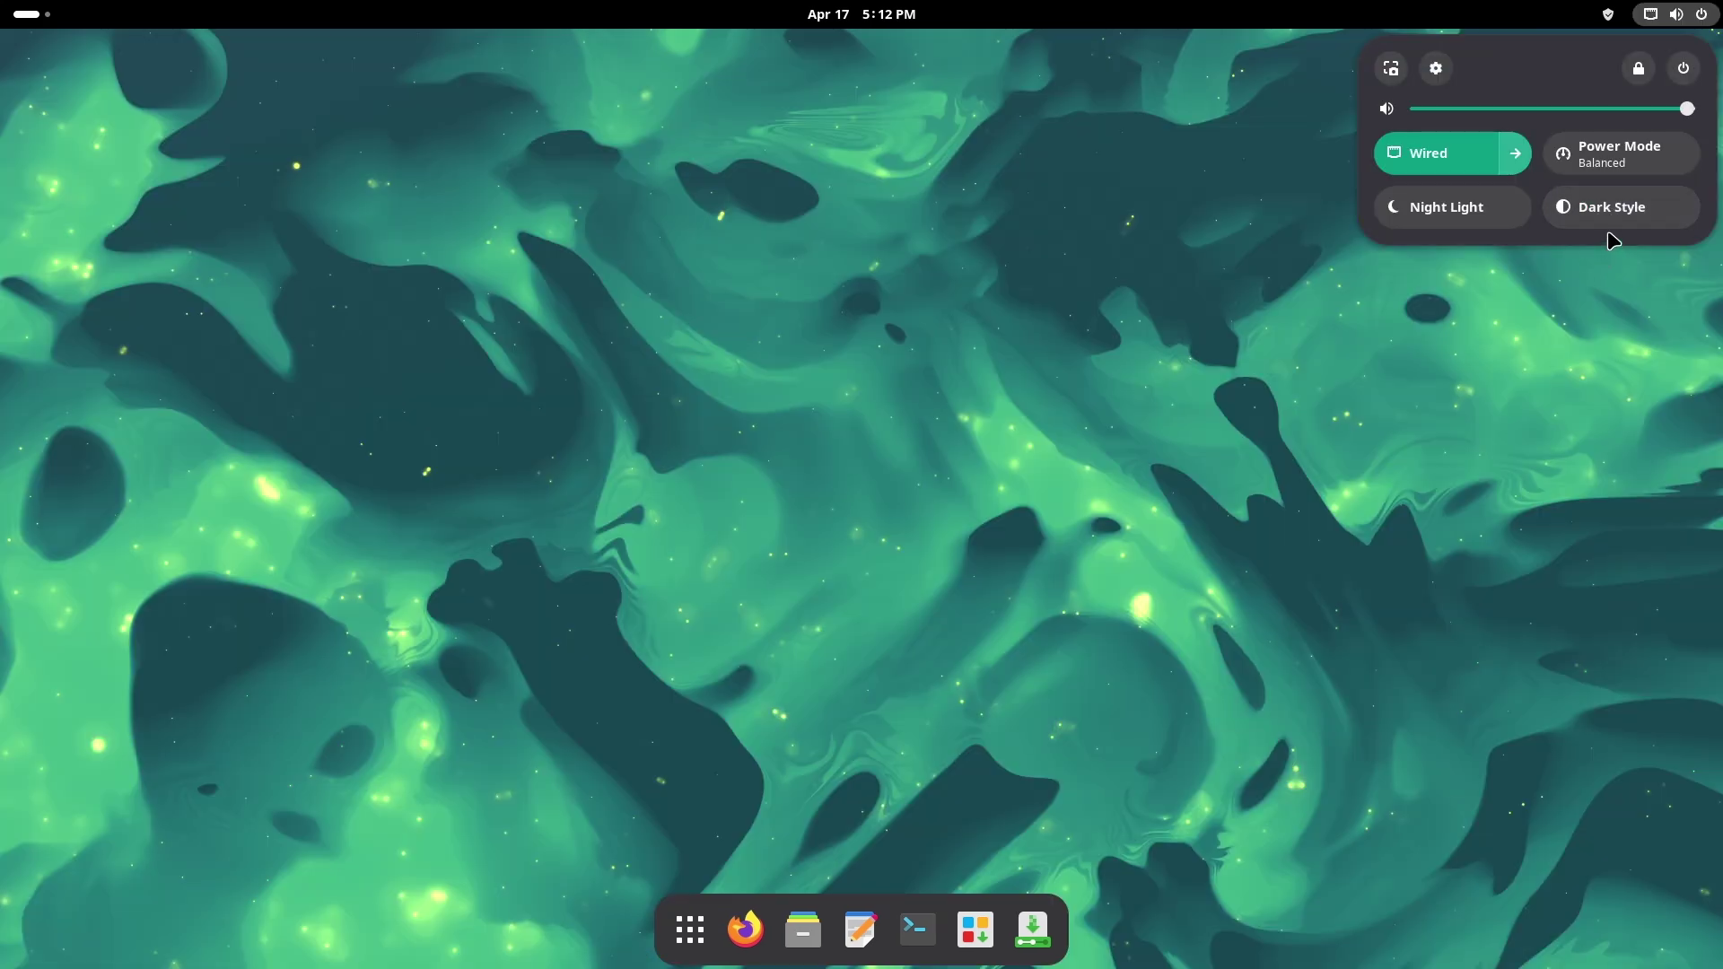
left_click(1176, 474)
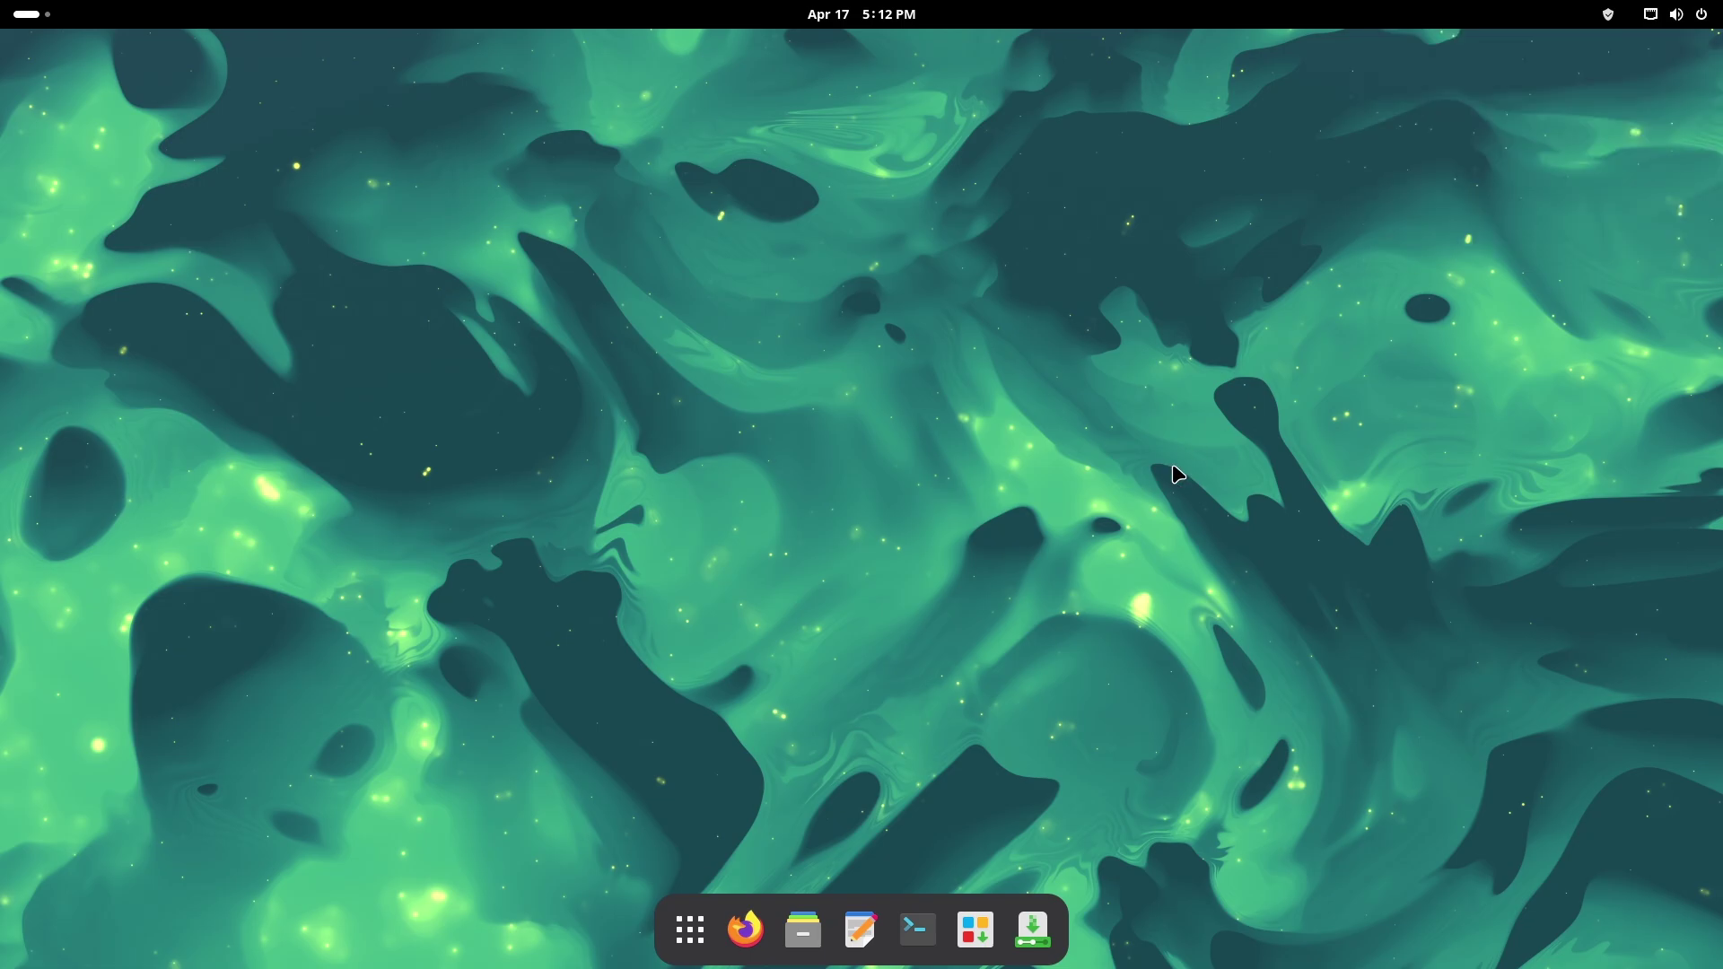
key("super")
left_click(641, 521)
left_click(669, 931)
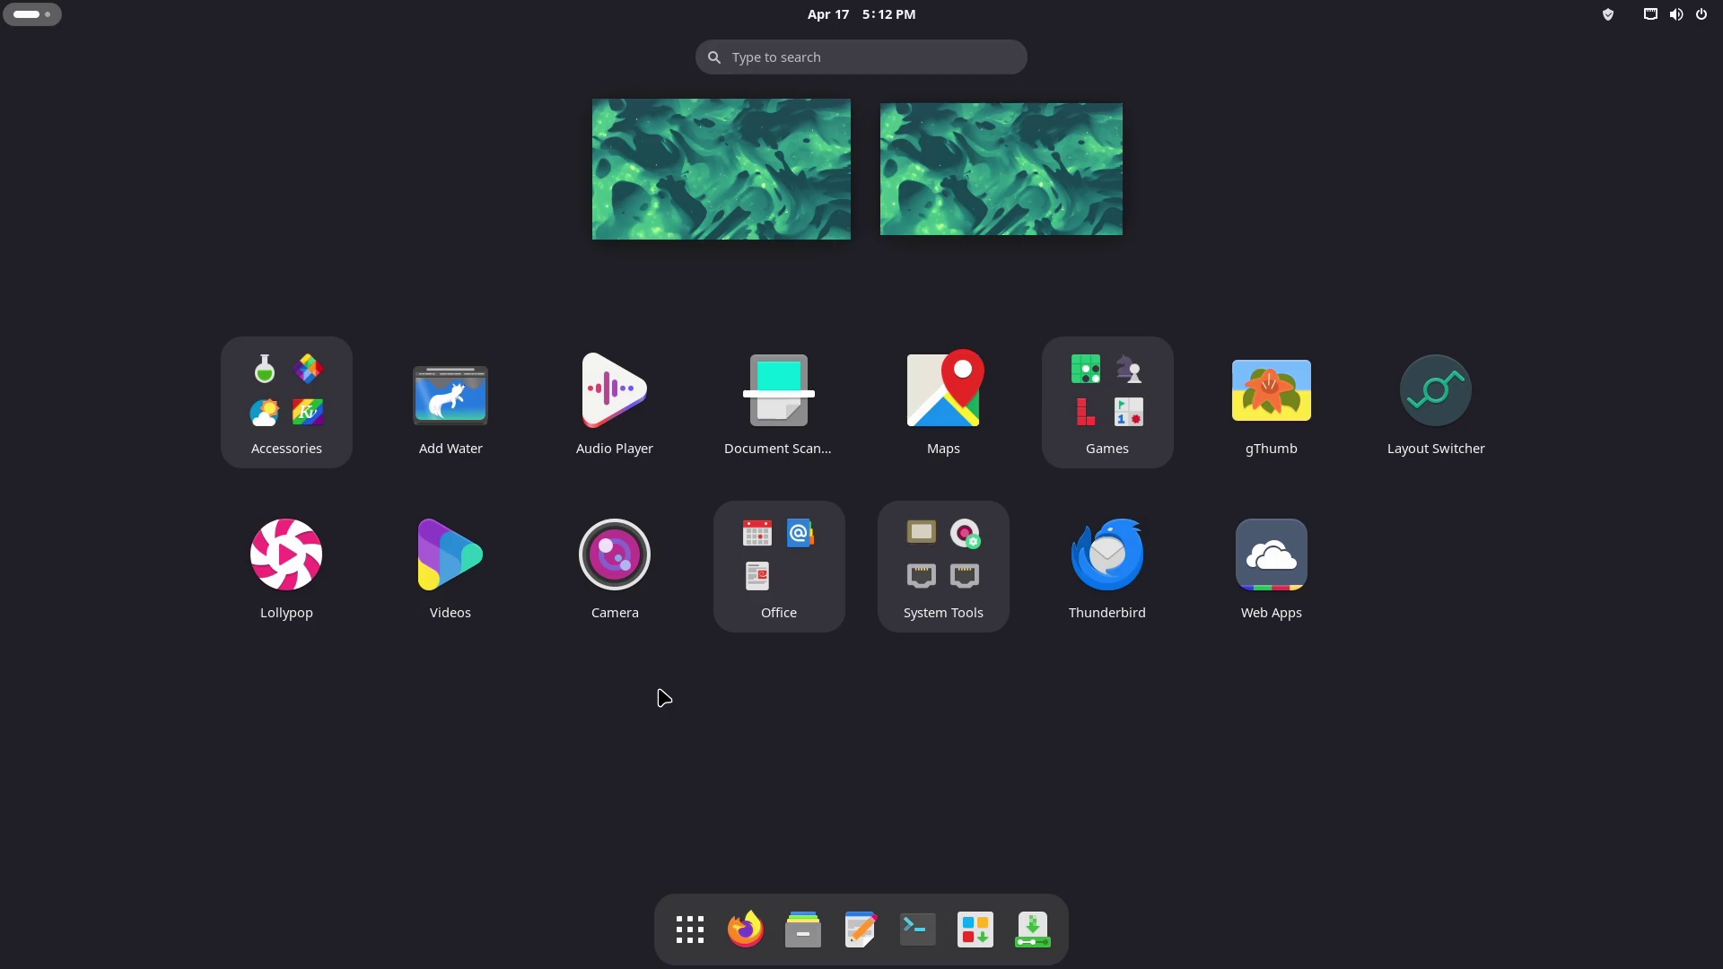
left_click(726, 158)
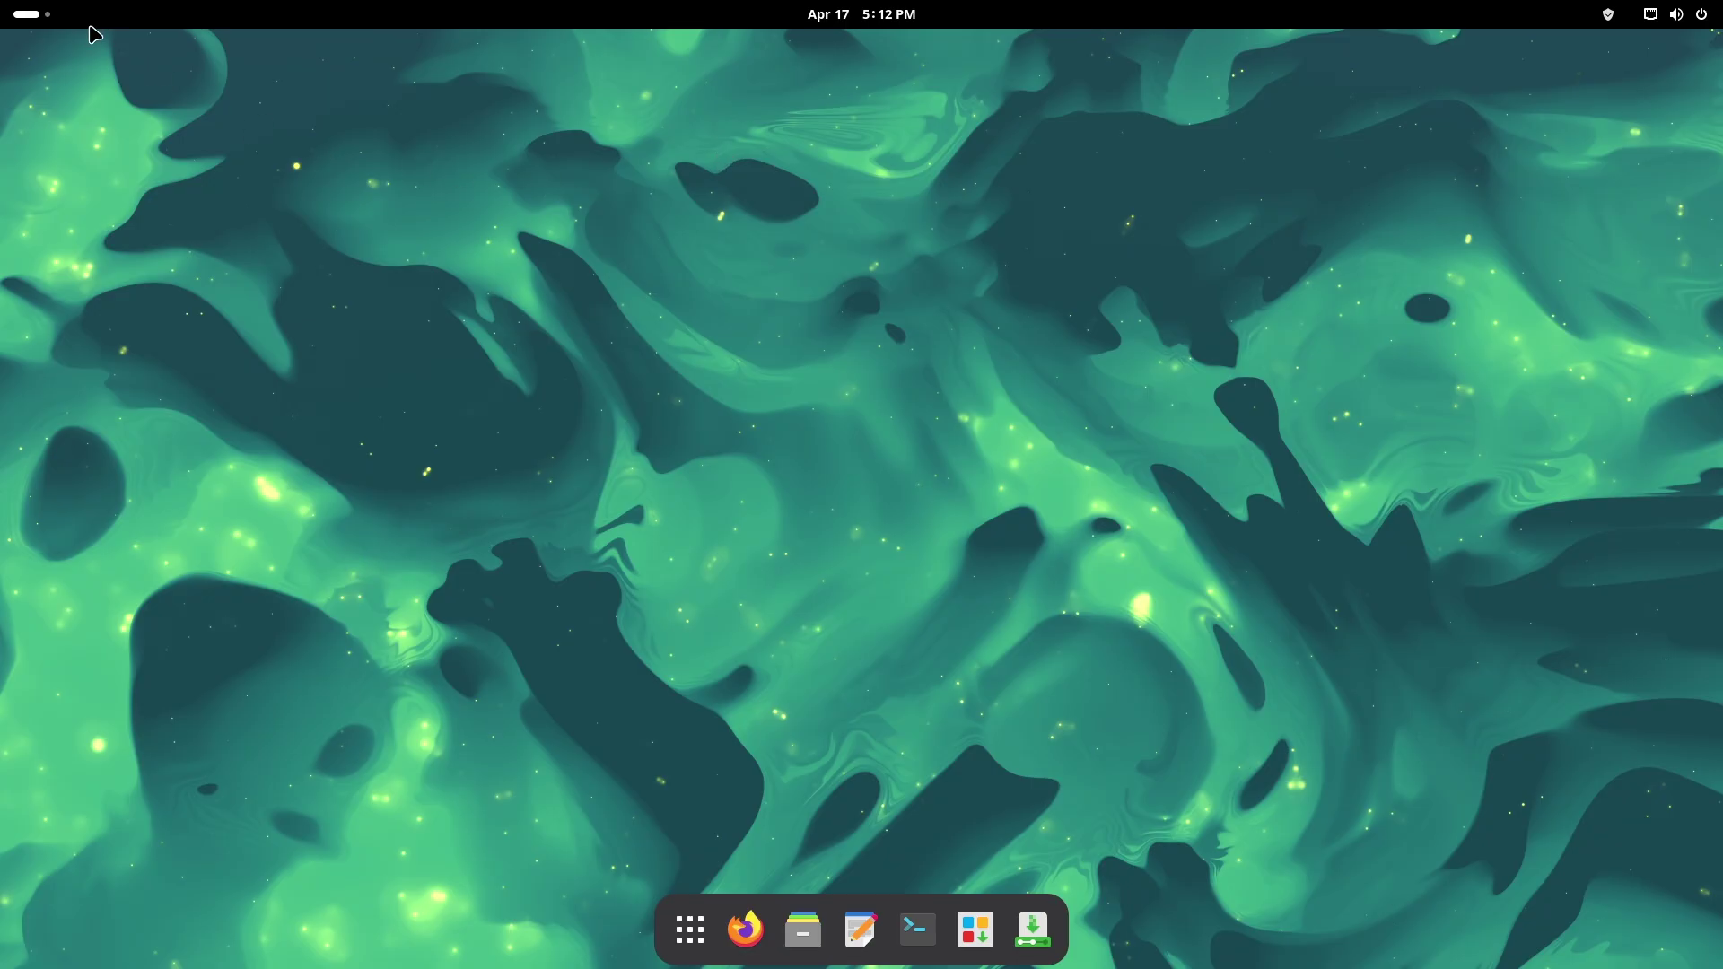
left_click(32, 14)
Step: Launch Extensions via search and open the Gnome 4x UI Improvements settings
left_click(690, 929)
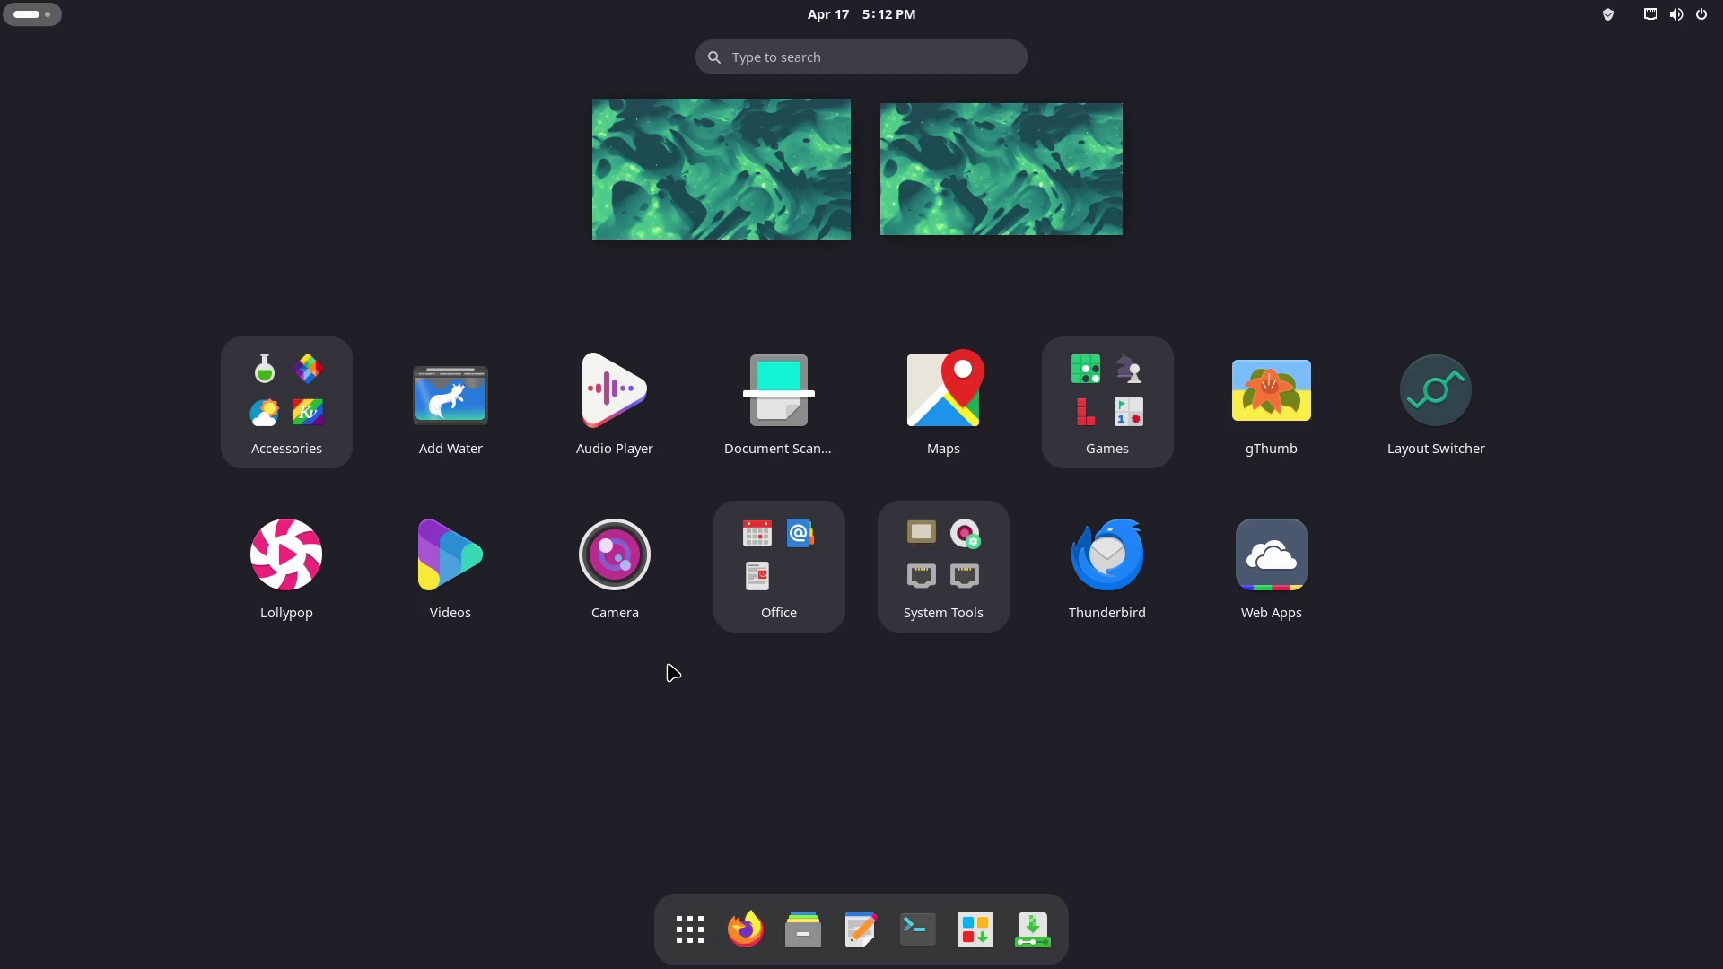
type("e")
key("Escape")
key("Escape")
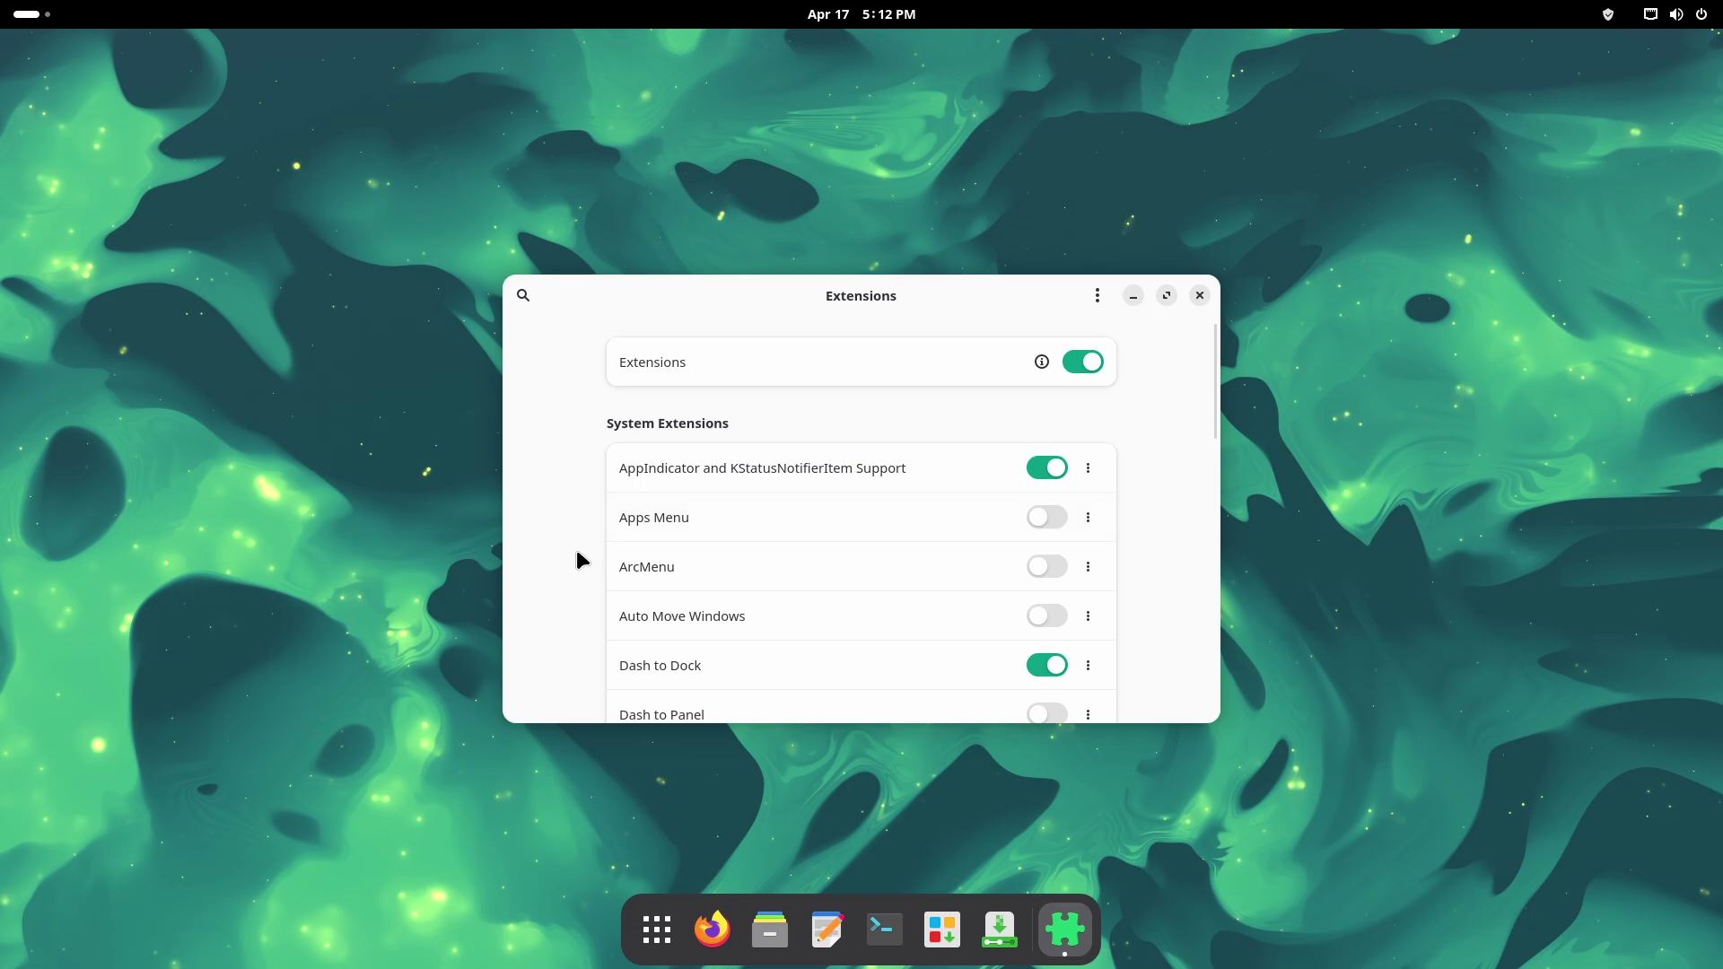
scroll(578, 558, "down", 8)
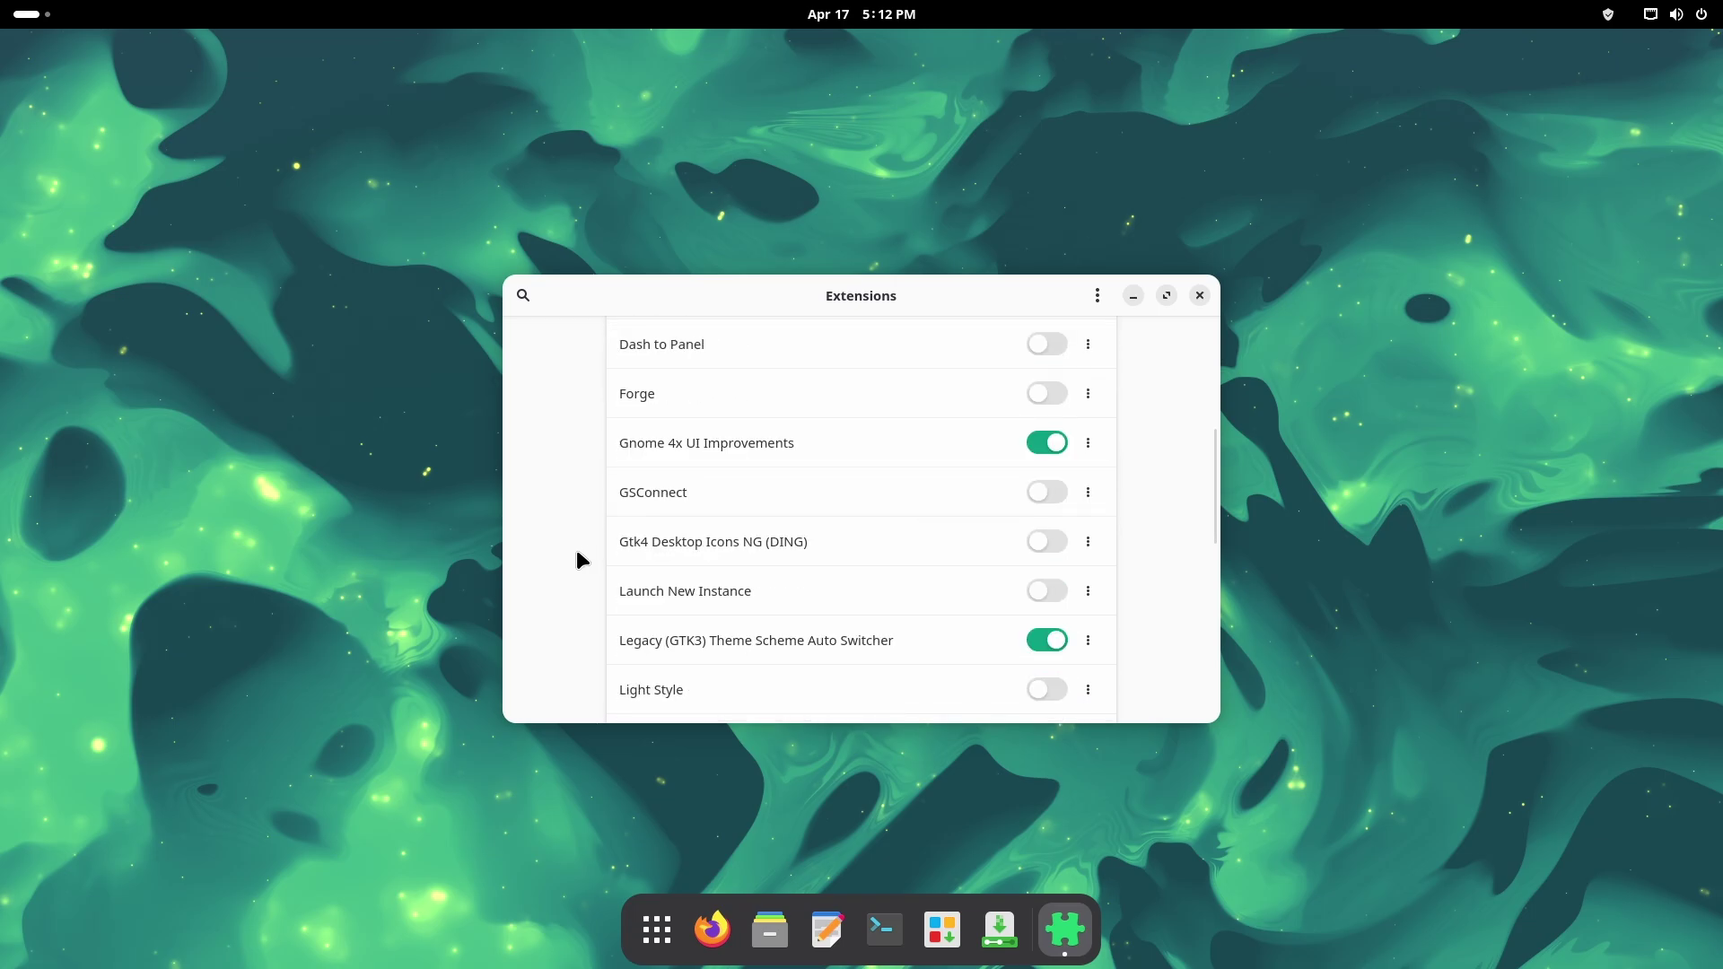
scroll(581, 560, "down", 1)
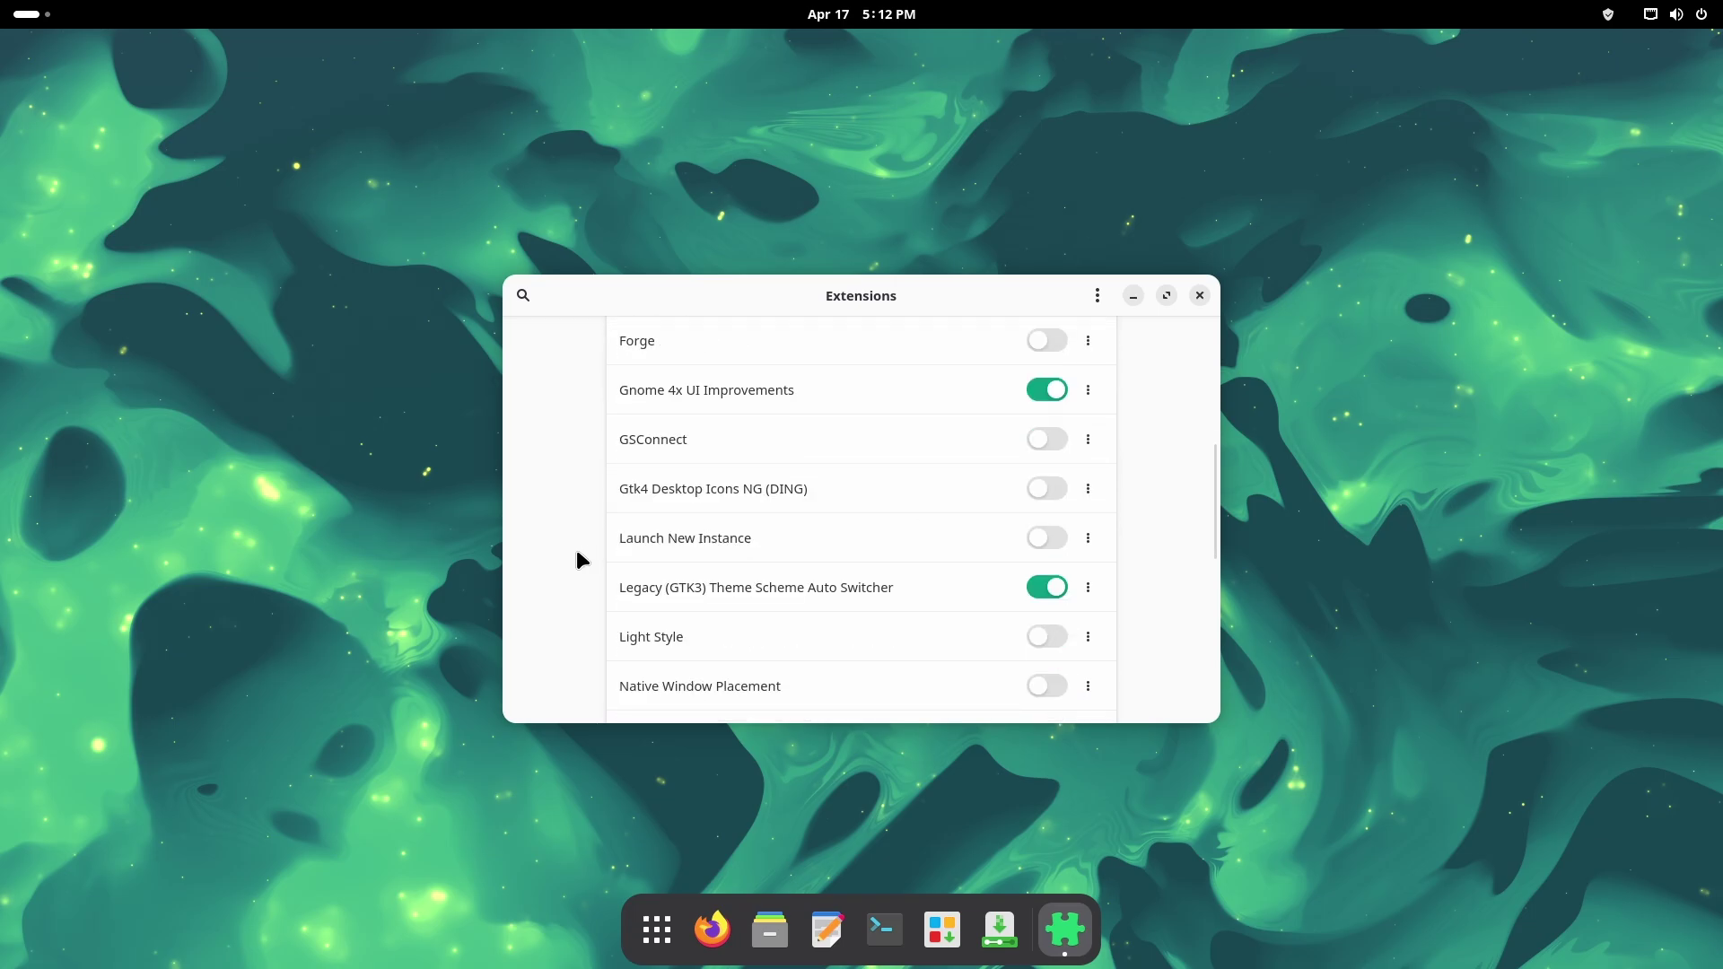
left_click(1093, 387)
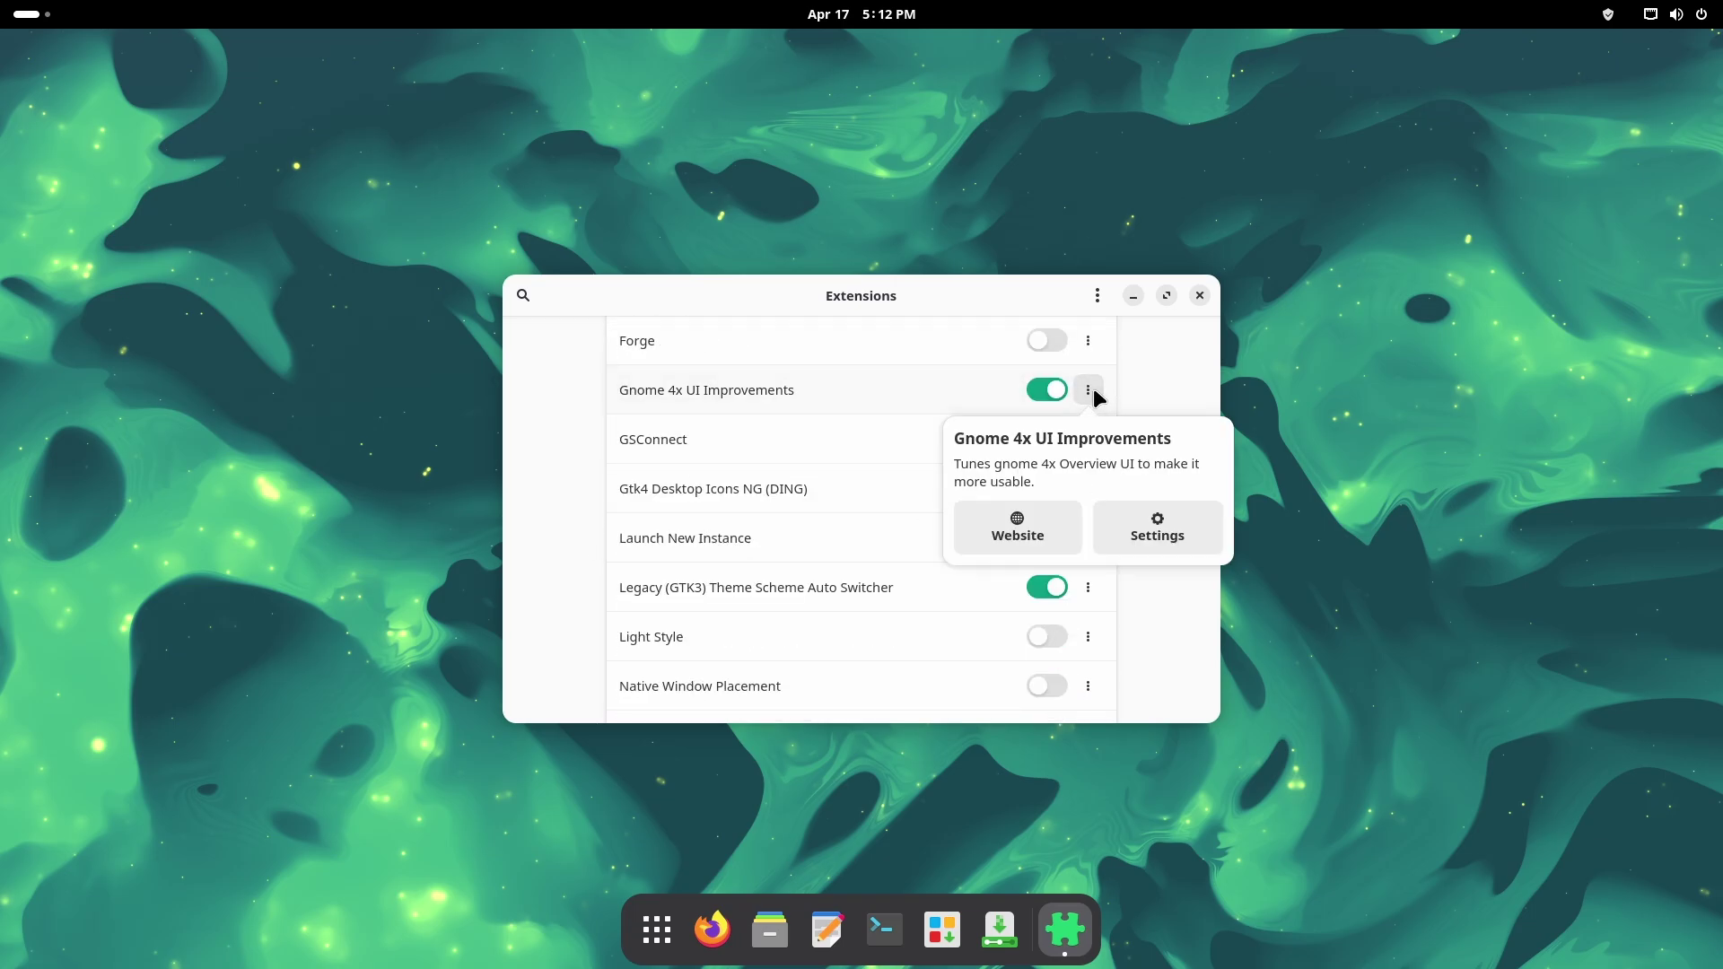
left_click(1157, 541)
Step: Close the extension settings and the Extensions app, then open the activities overview
left_click(1127, 261)
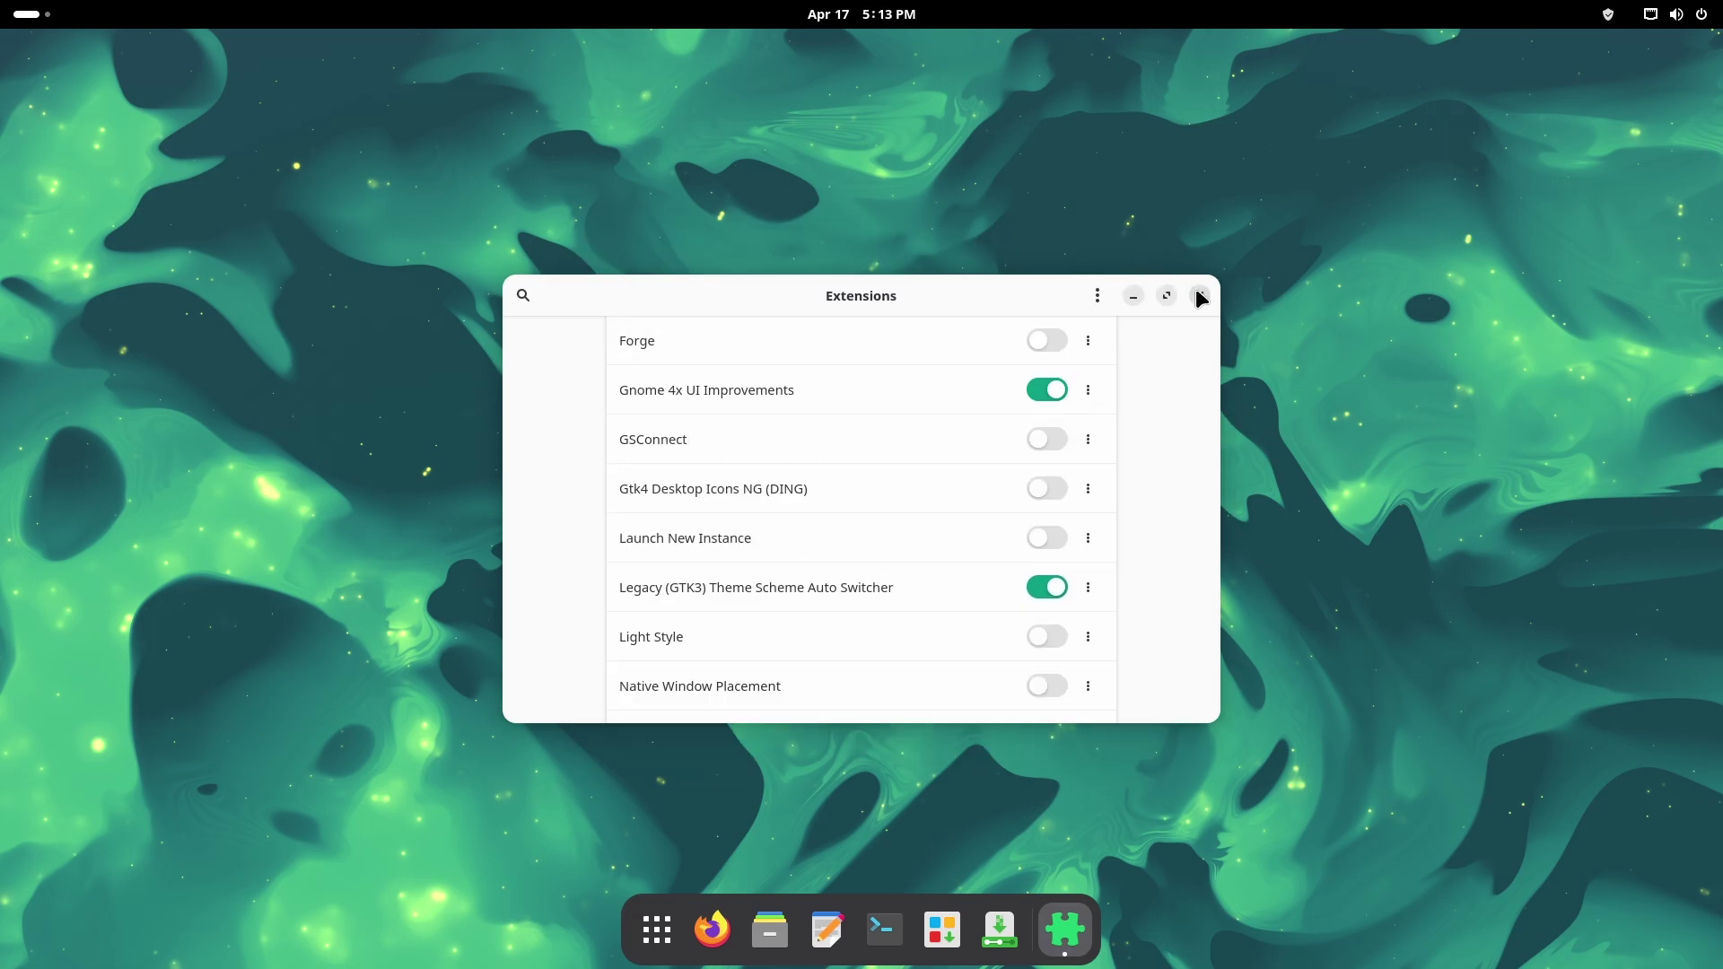
left_click(1200, 295)
left_click(27, 14)
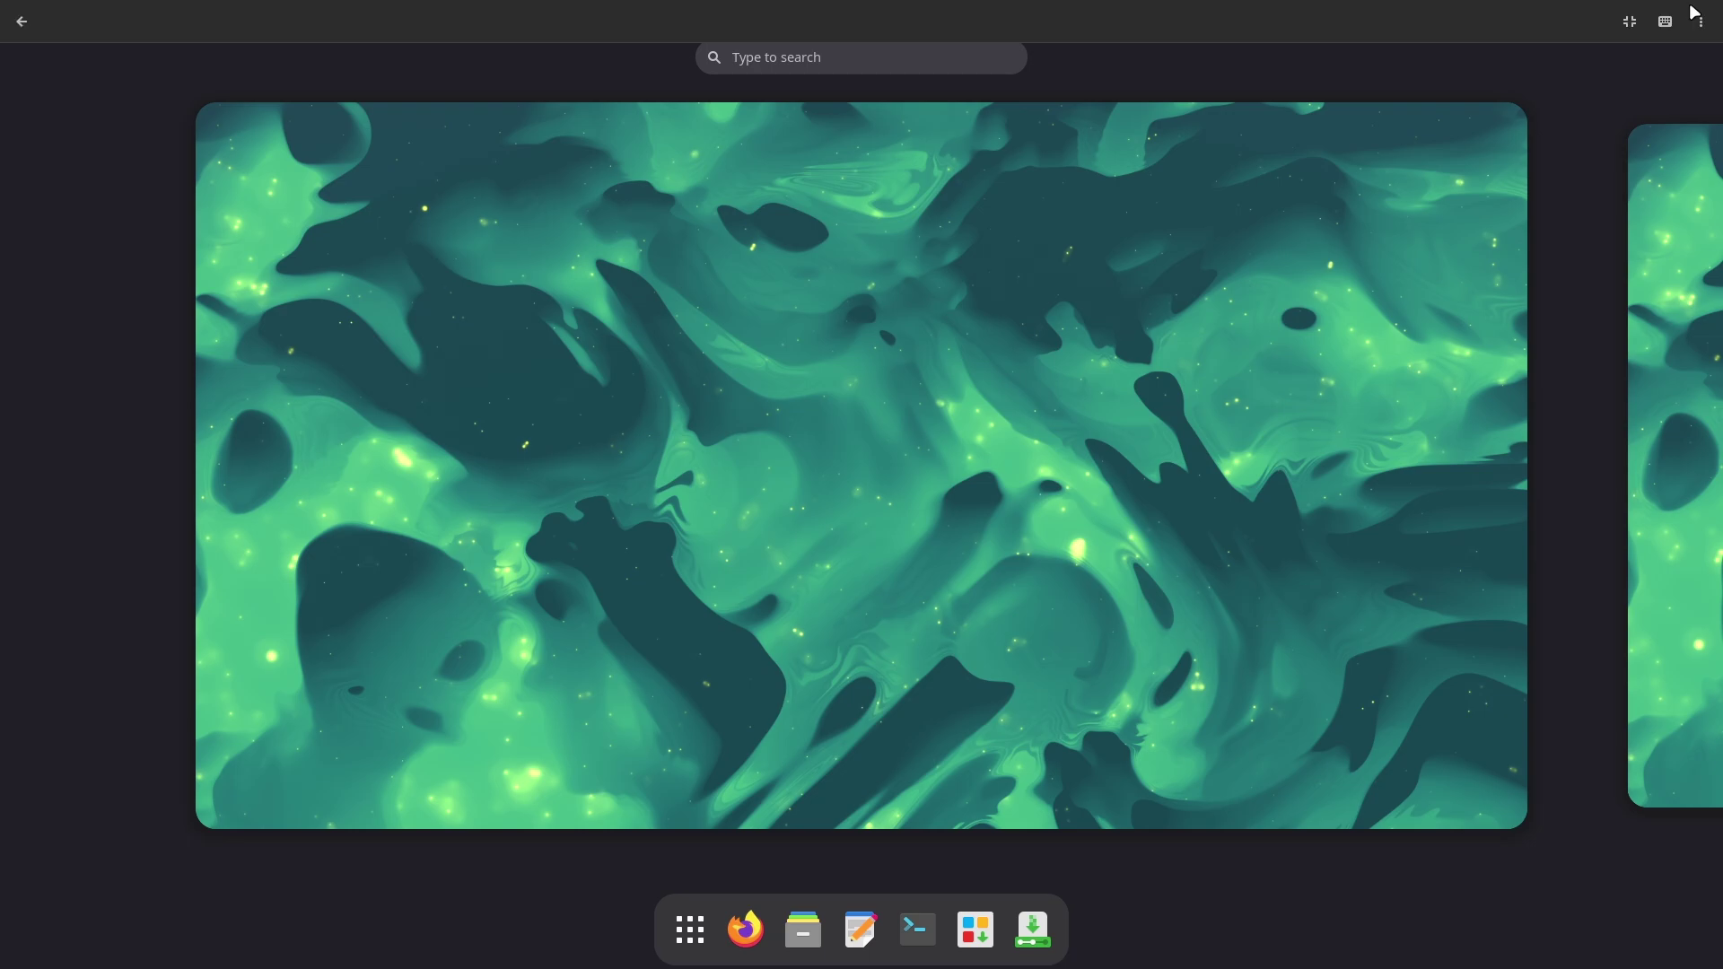
Step: Launch Firefox from the dock and return to its window via the overview
left_click(1204, 307)
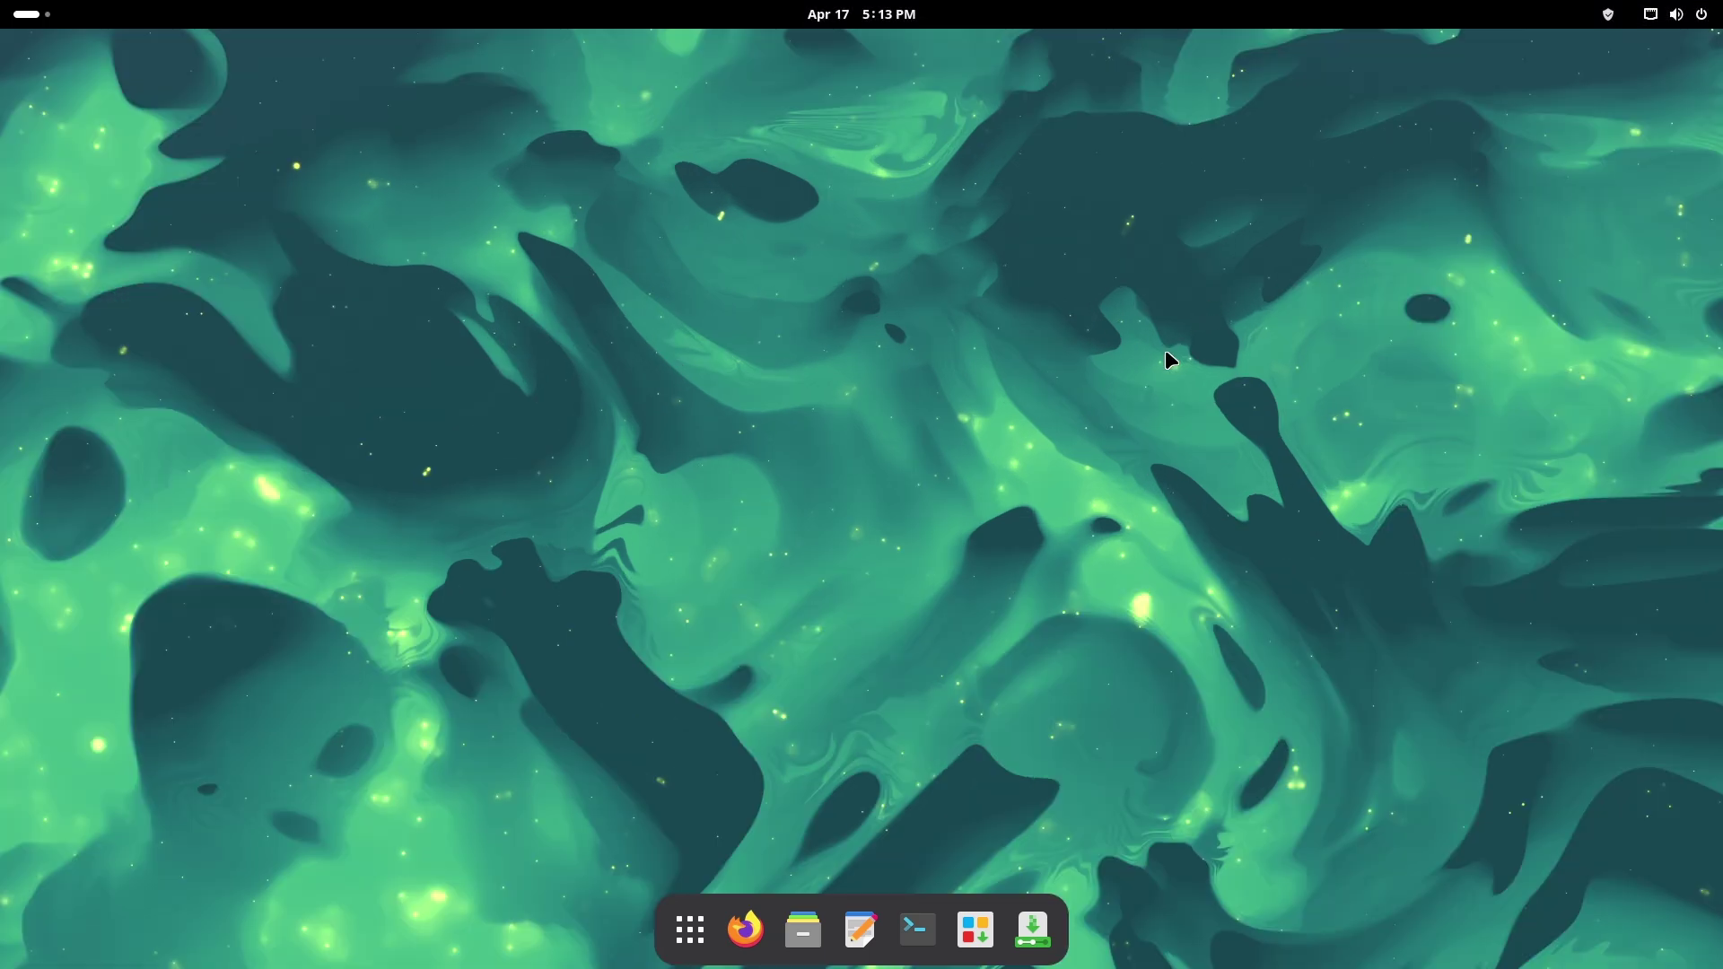
left_click(745, 928)
left_click(31, 14)
left_click(689, 933)
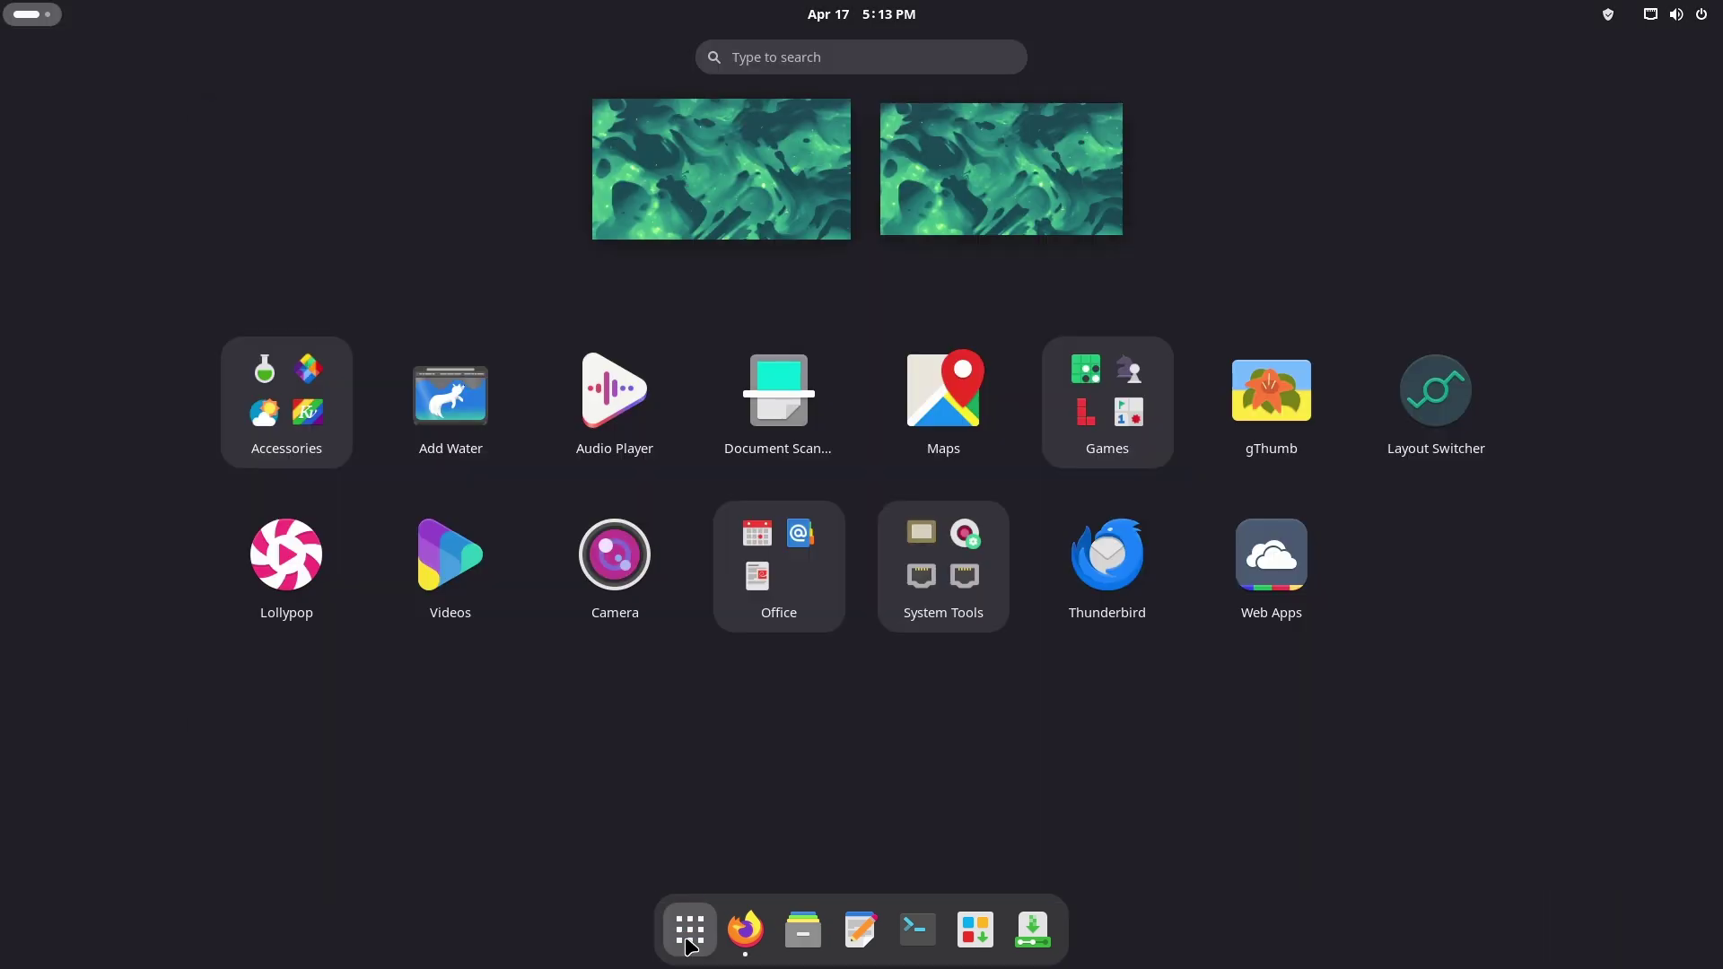
left_click(703, 206)
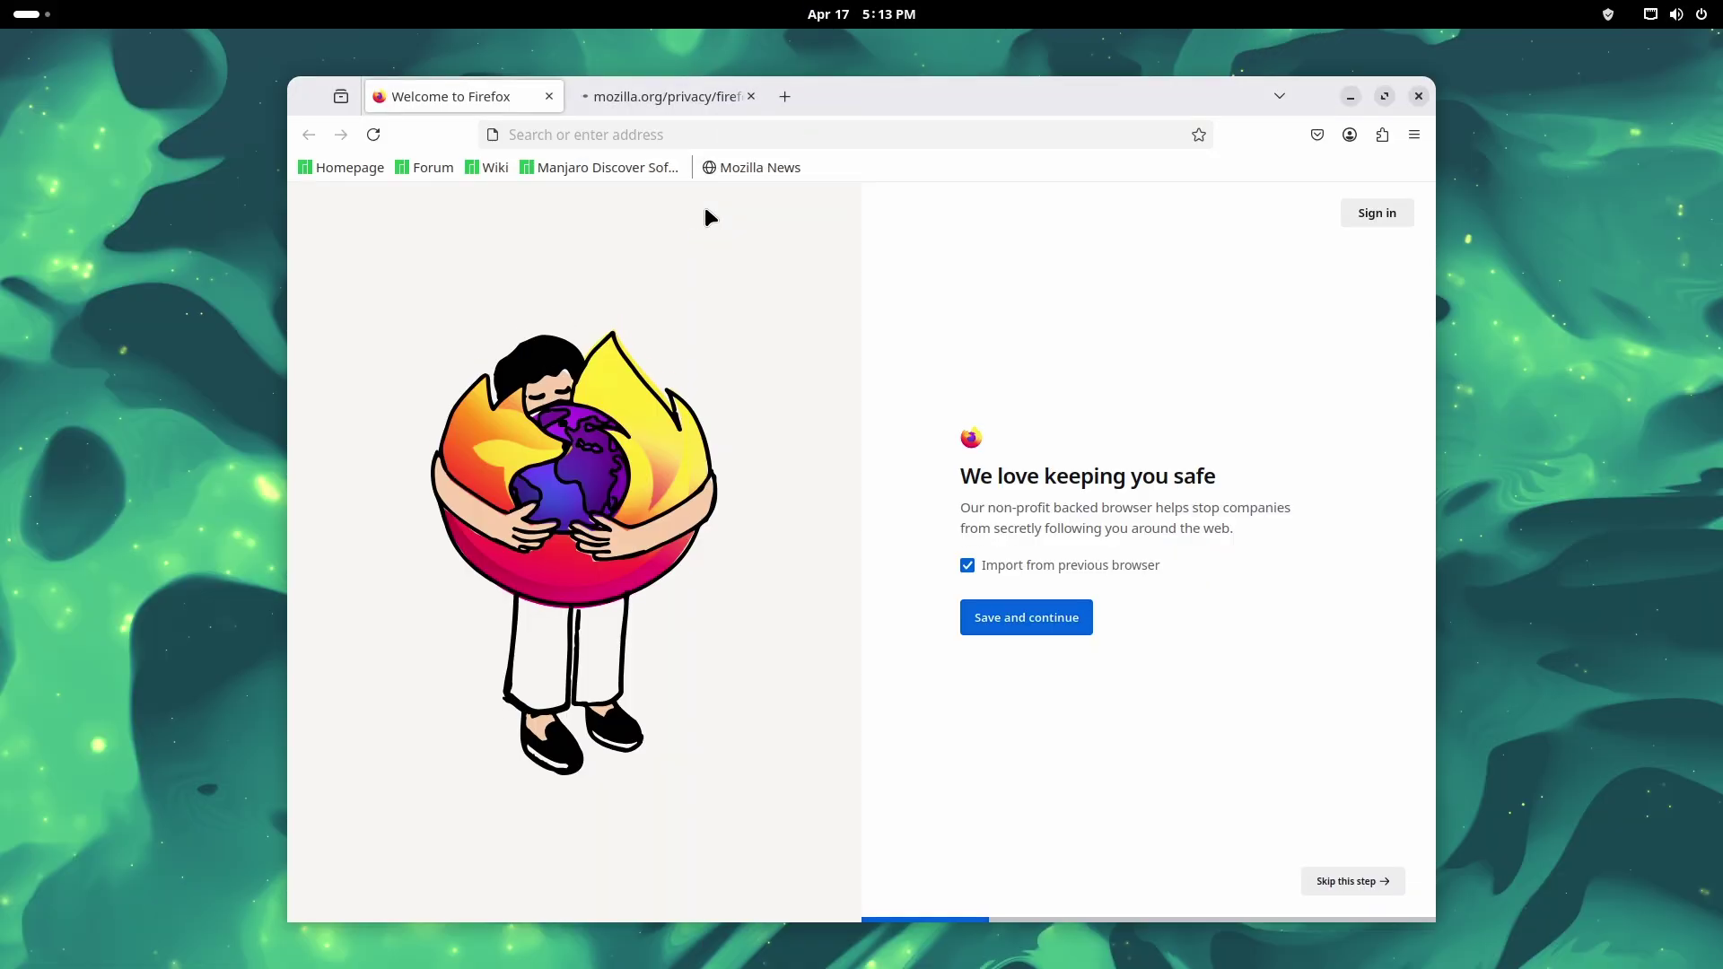
Step: Open a New Tab, close the mozilla.org/privacy tab, and glance at the main menu
left_click(788, 95)
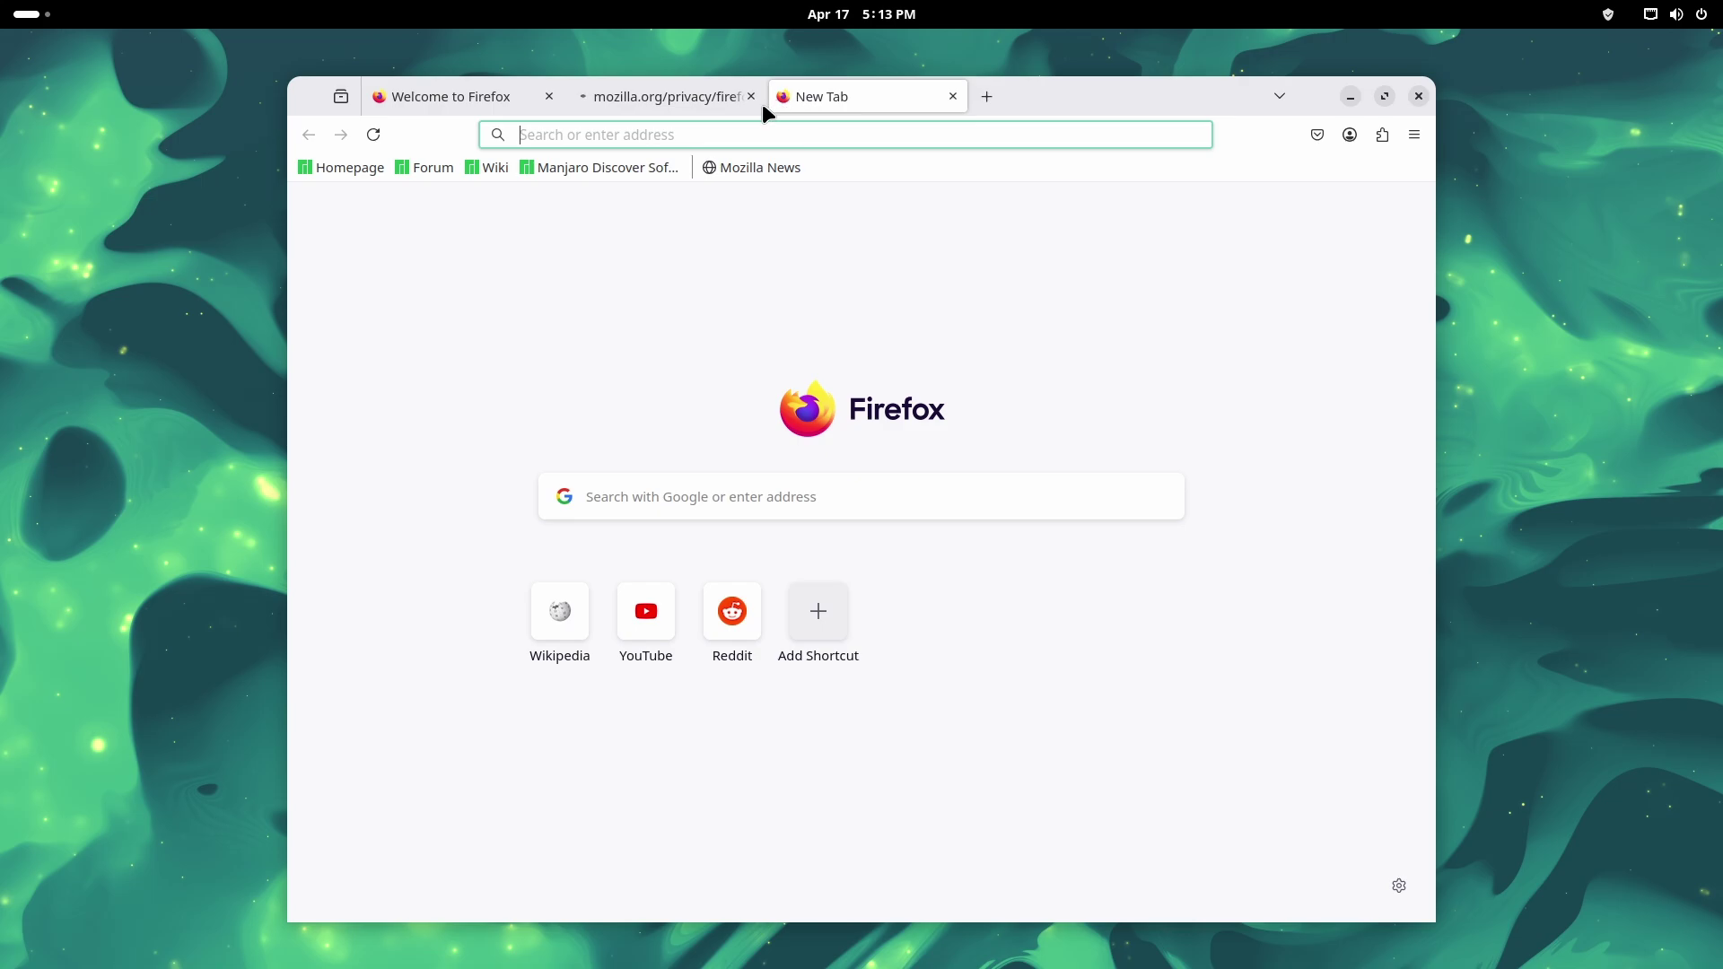
left_click(755, 96)
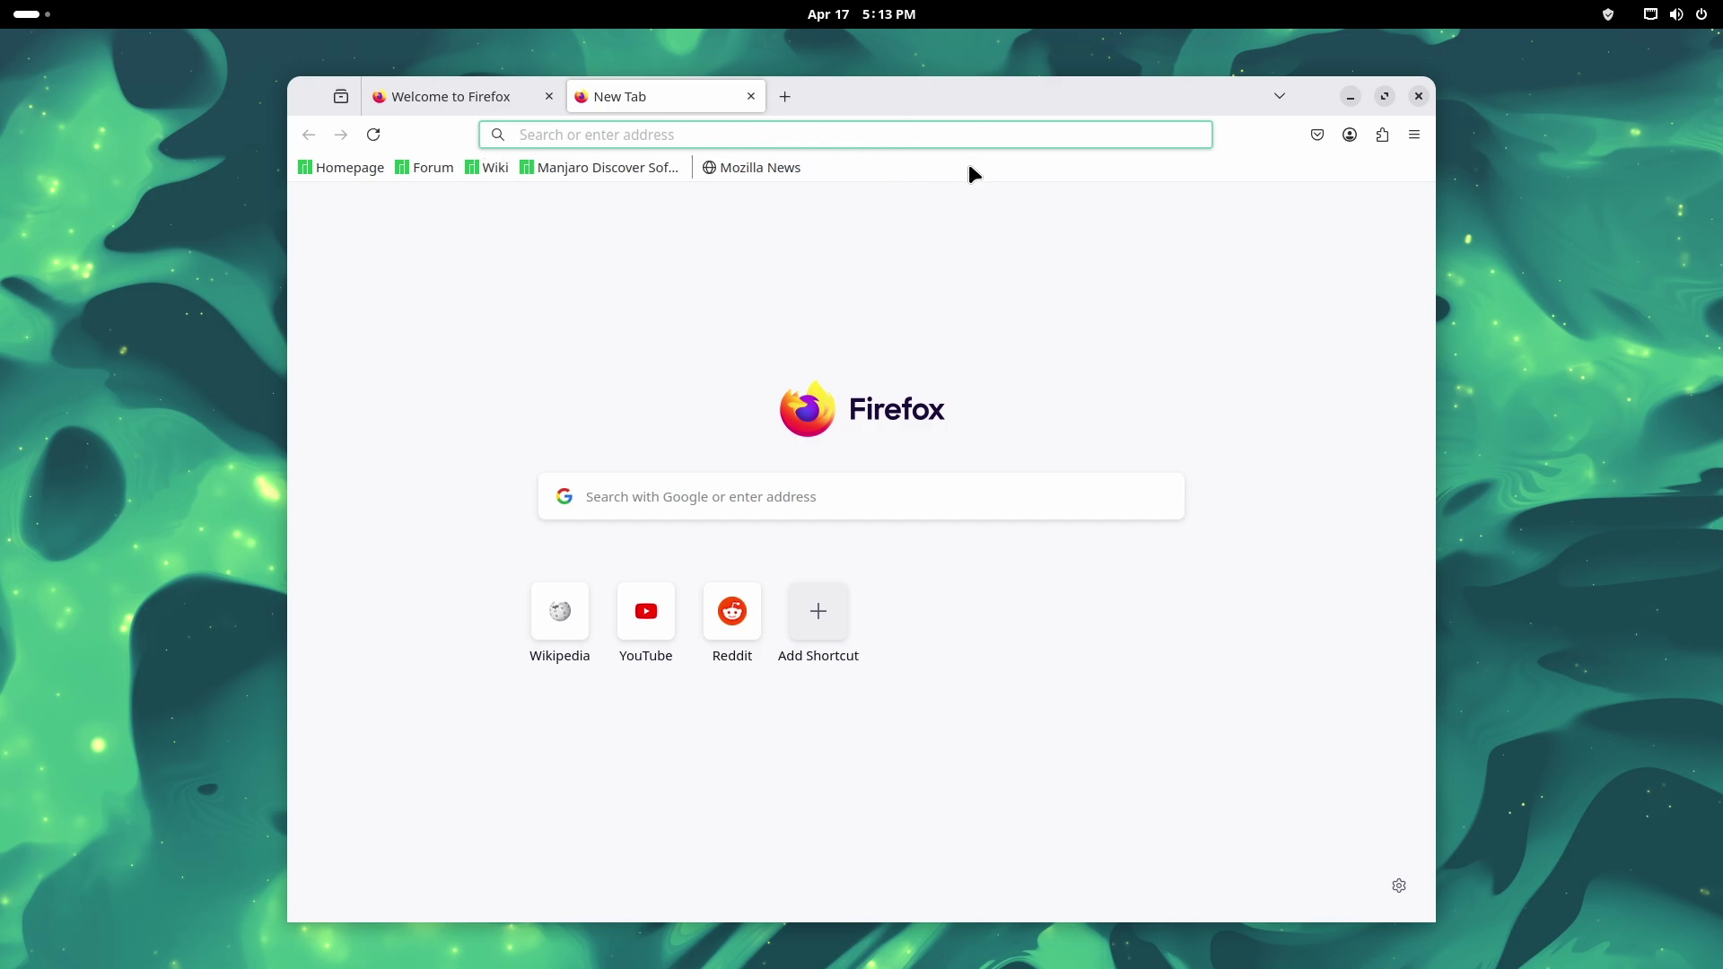
left_click(1414, 135)
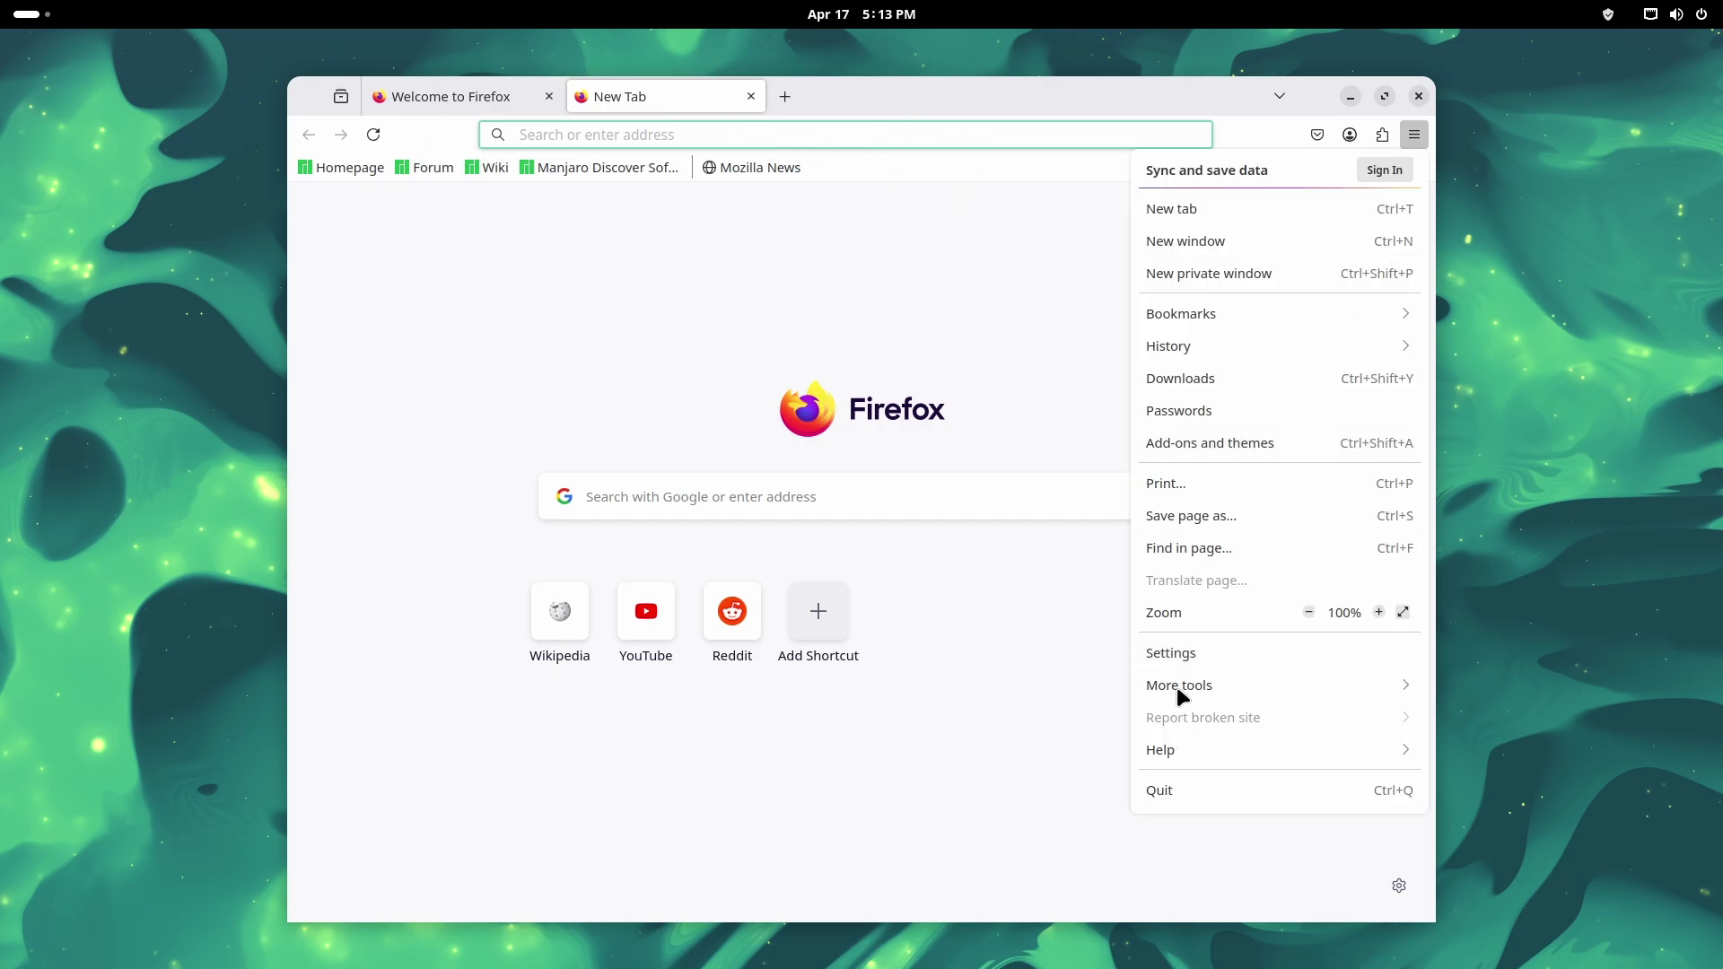
left_click(1043, 368)
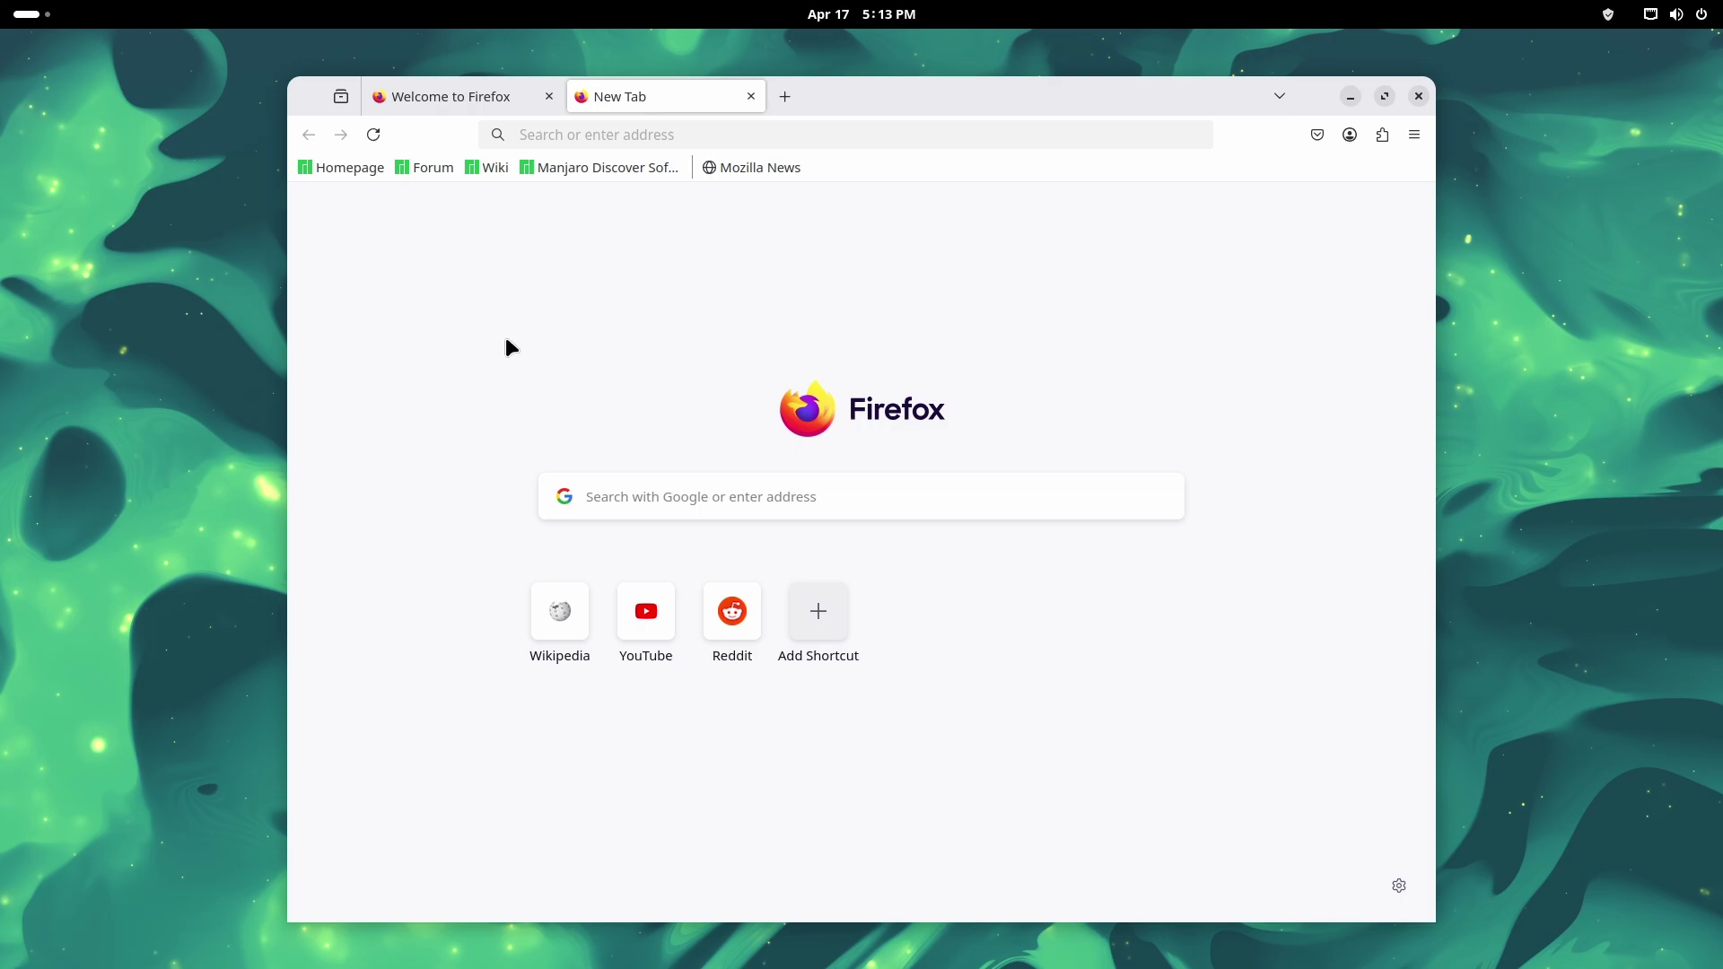
left_click(30, 14)
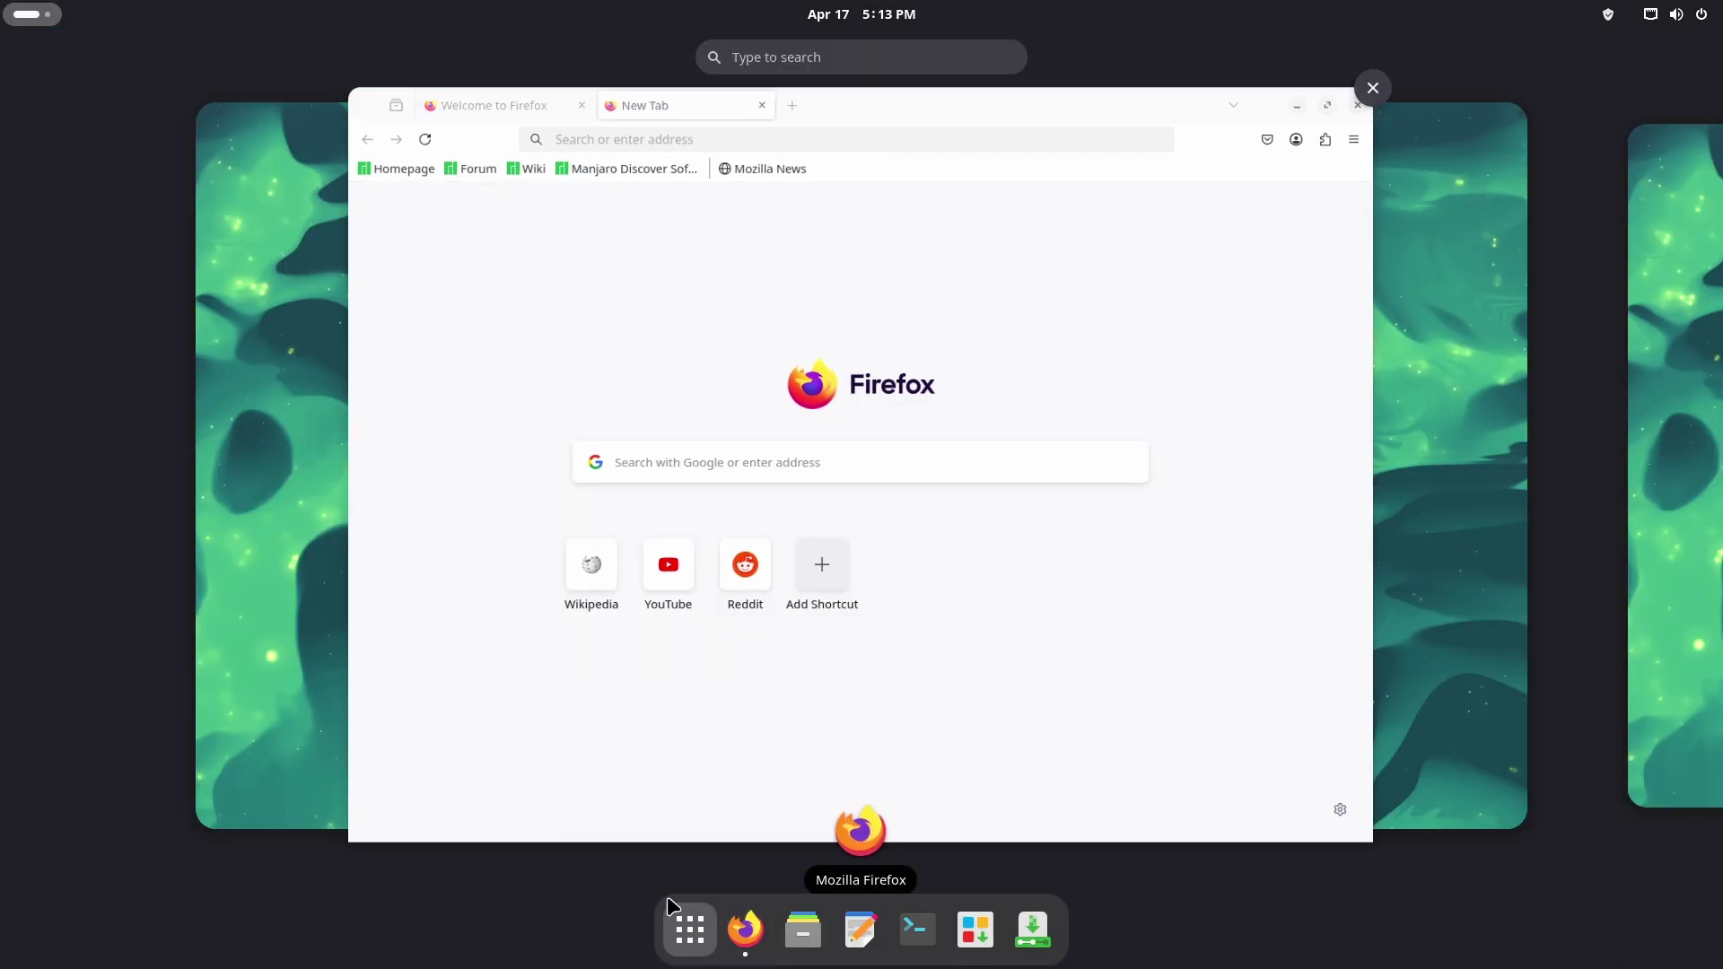
Step: Open the Games folder from the full app grid, then close it
left_click(691, 930)
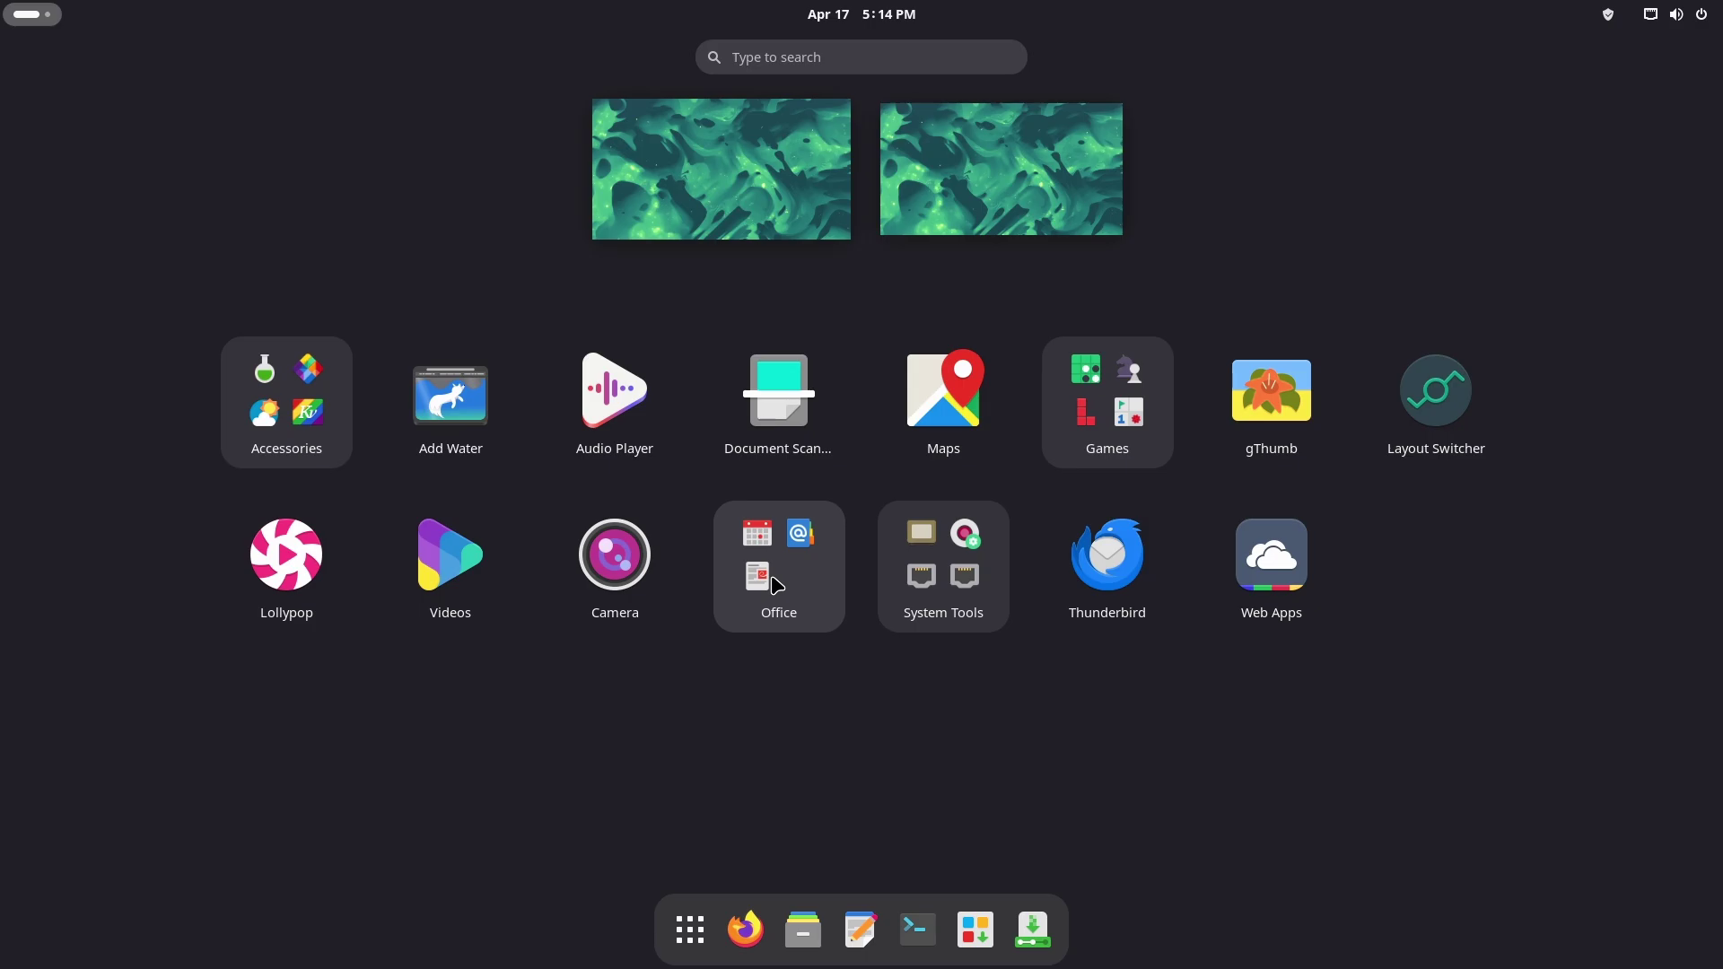
left_click(1148, 392)
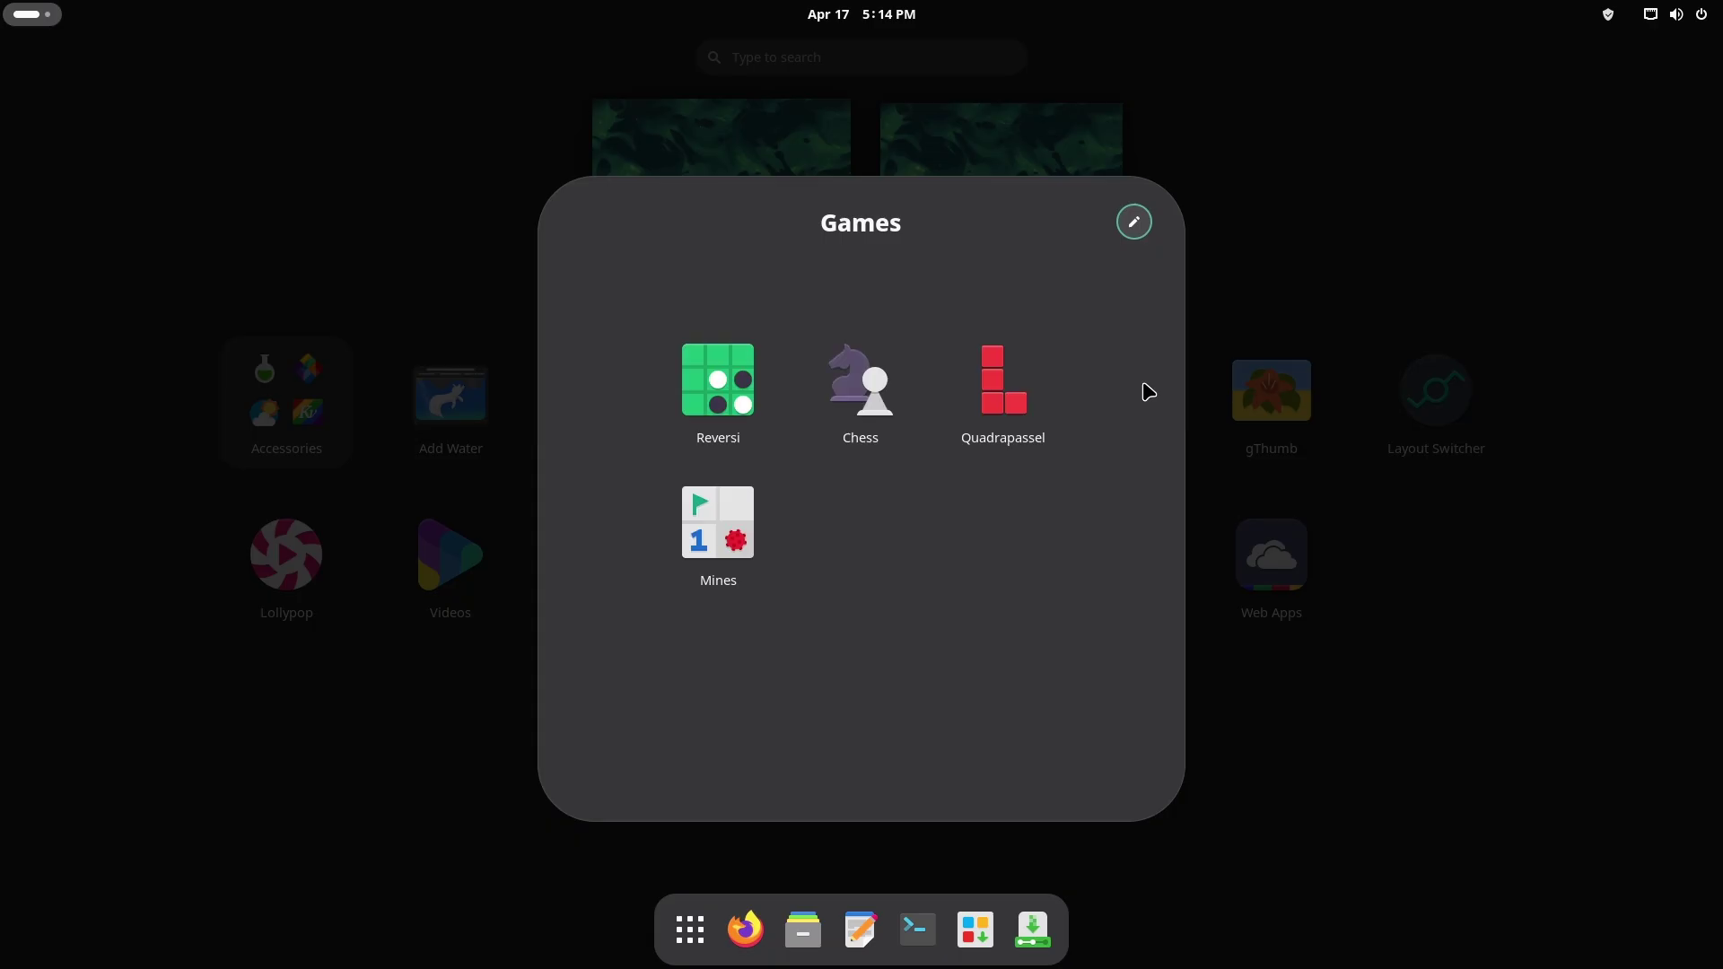
left_click(1265, 688)
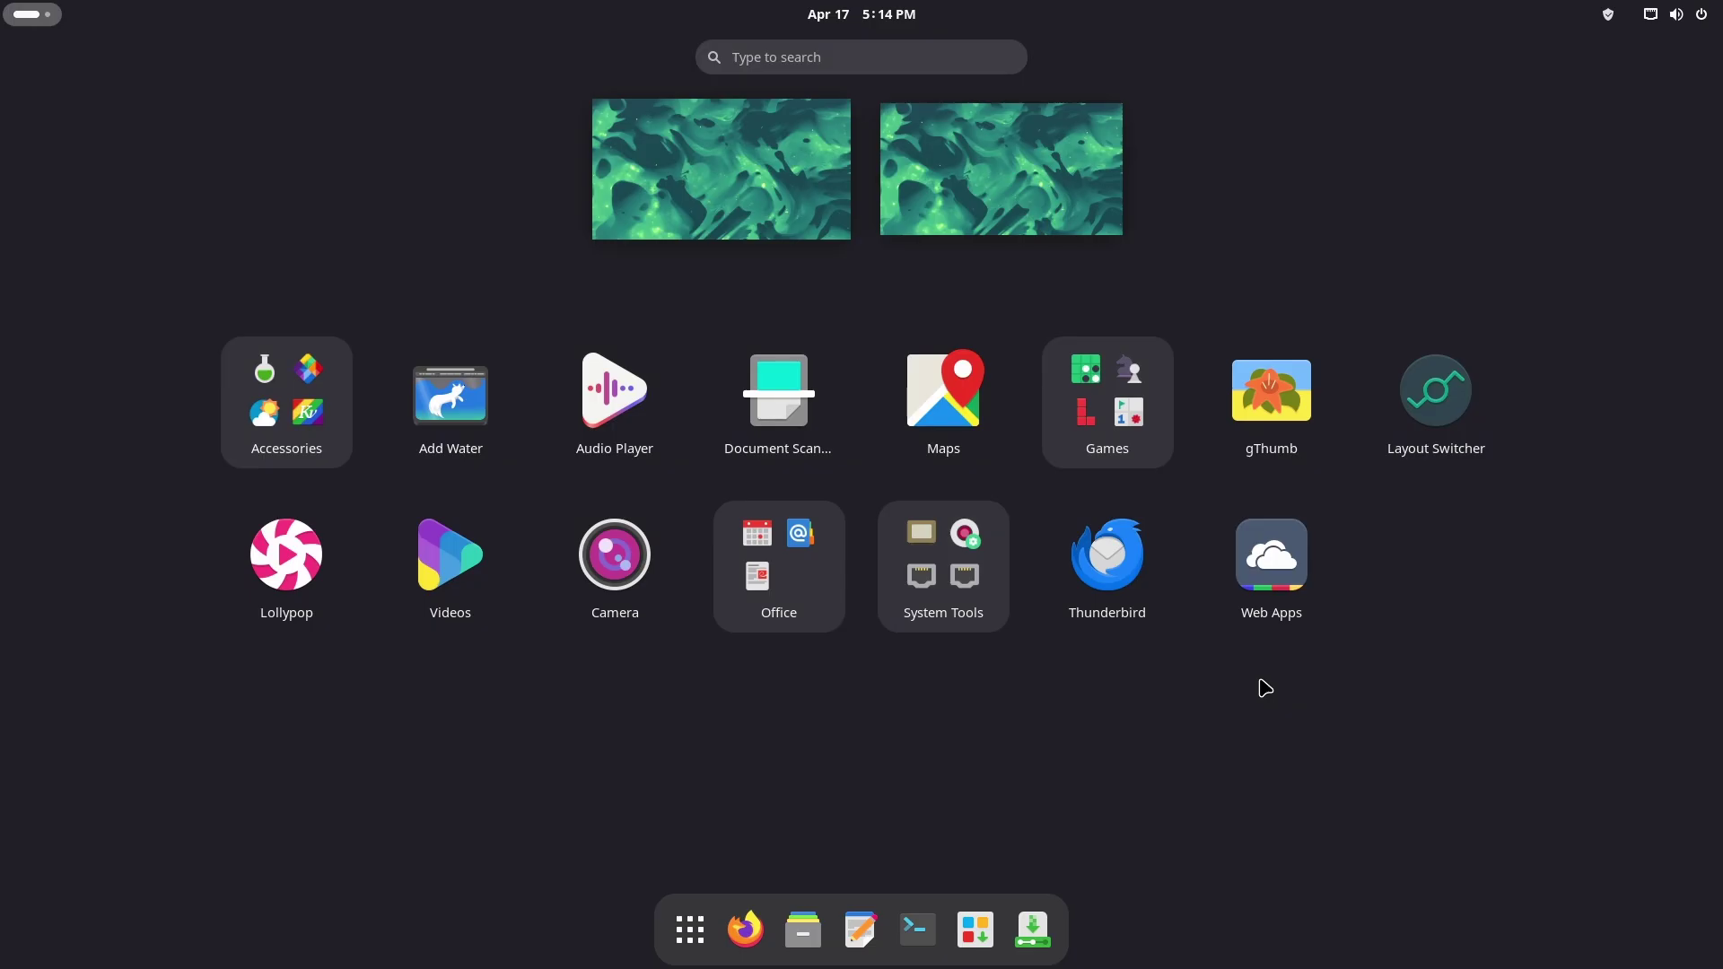
Step: Page back through the System Tools folder to its first page, close it, and exit the overview
left_click(970, 565)
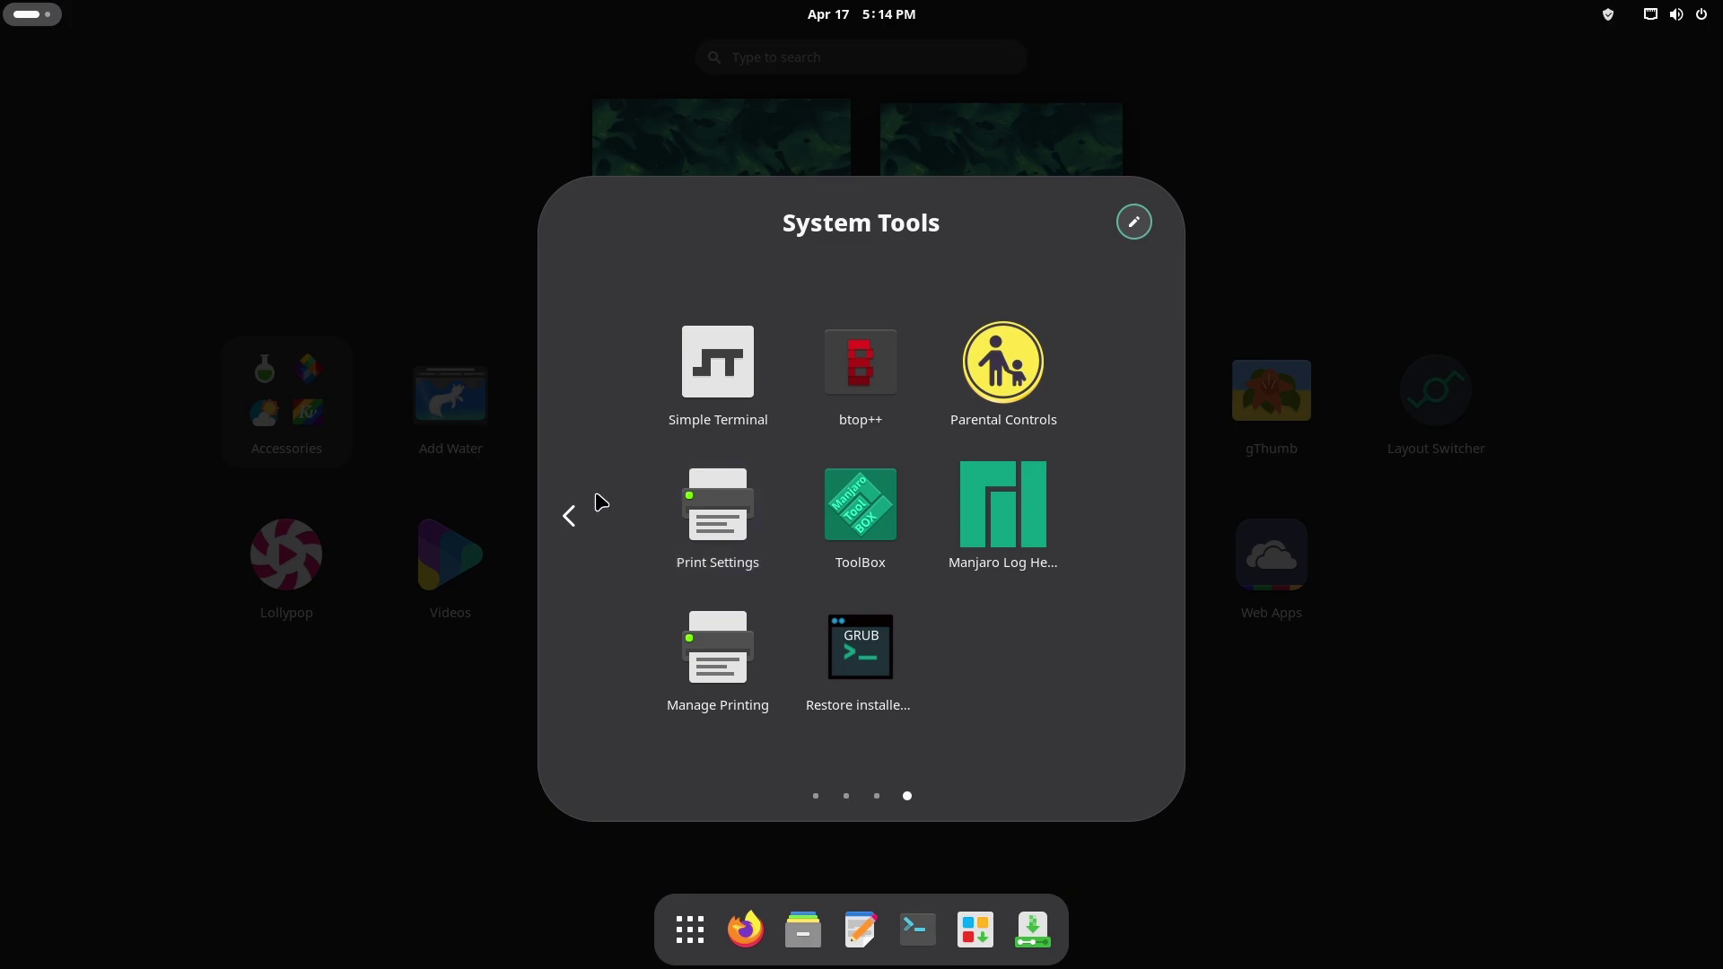
scroll(865, 561, "up", 1)
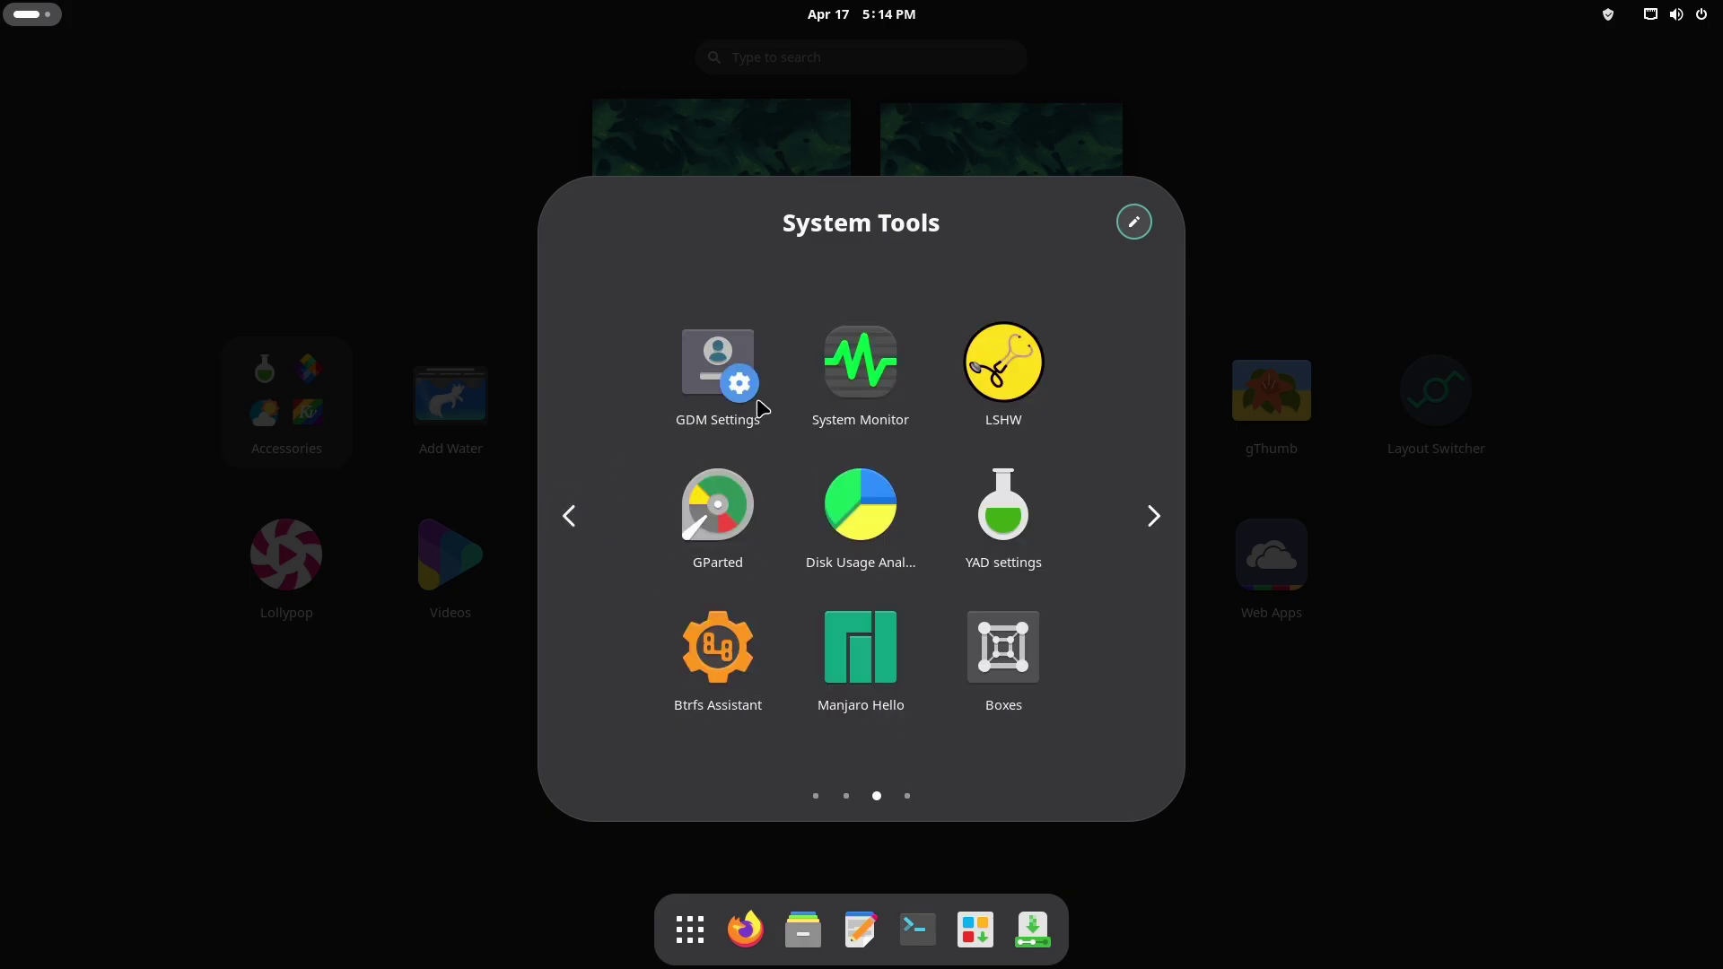
left_click(569, 516)
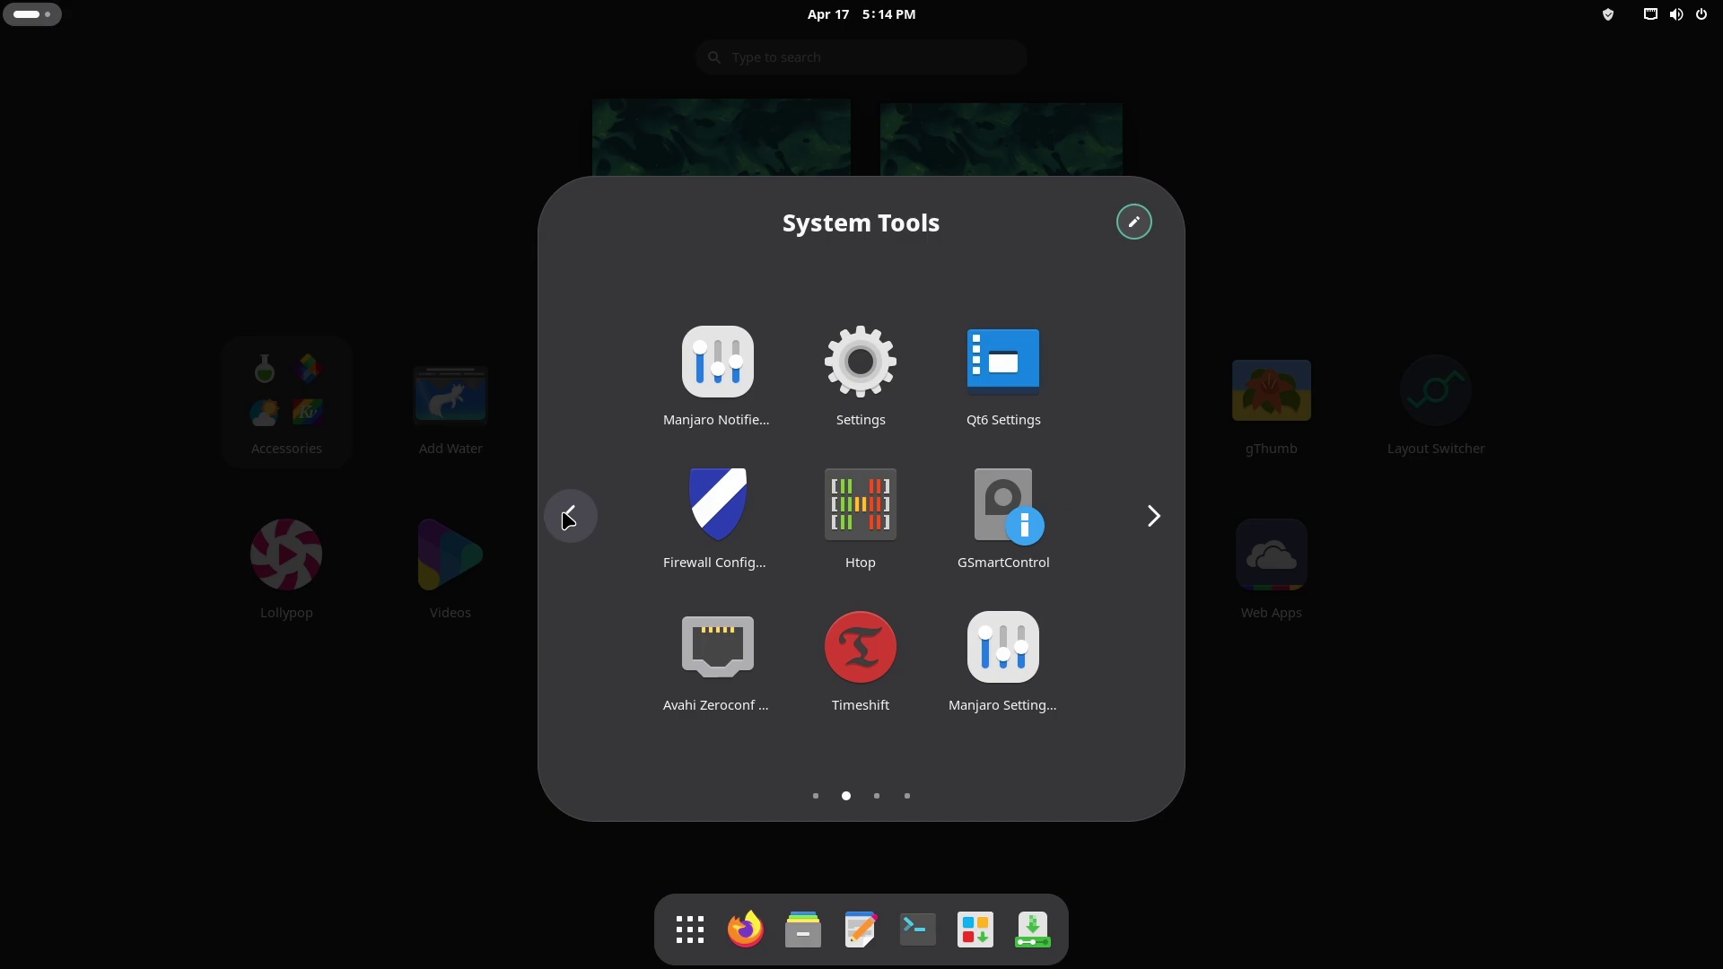
left_click(569, 516)
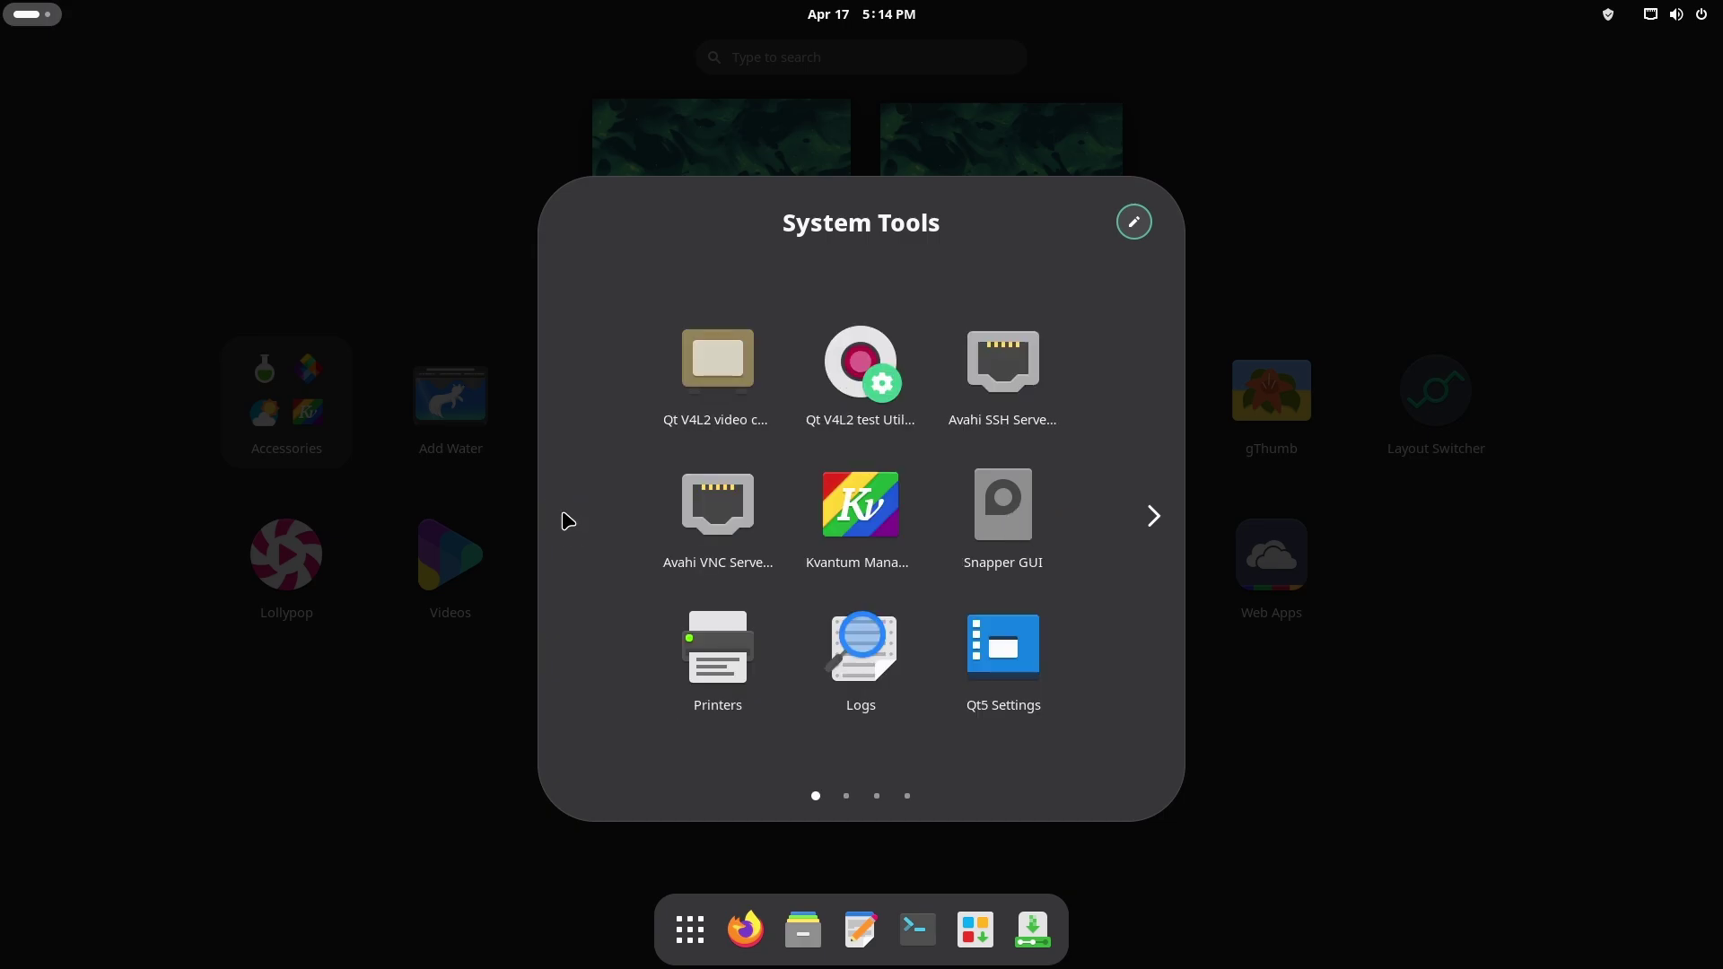
left_click(460, 676)
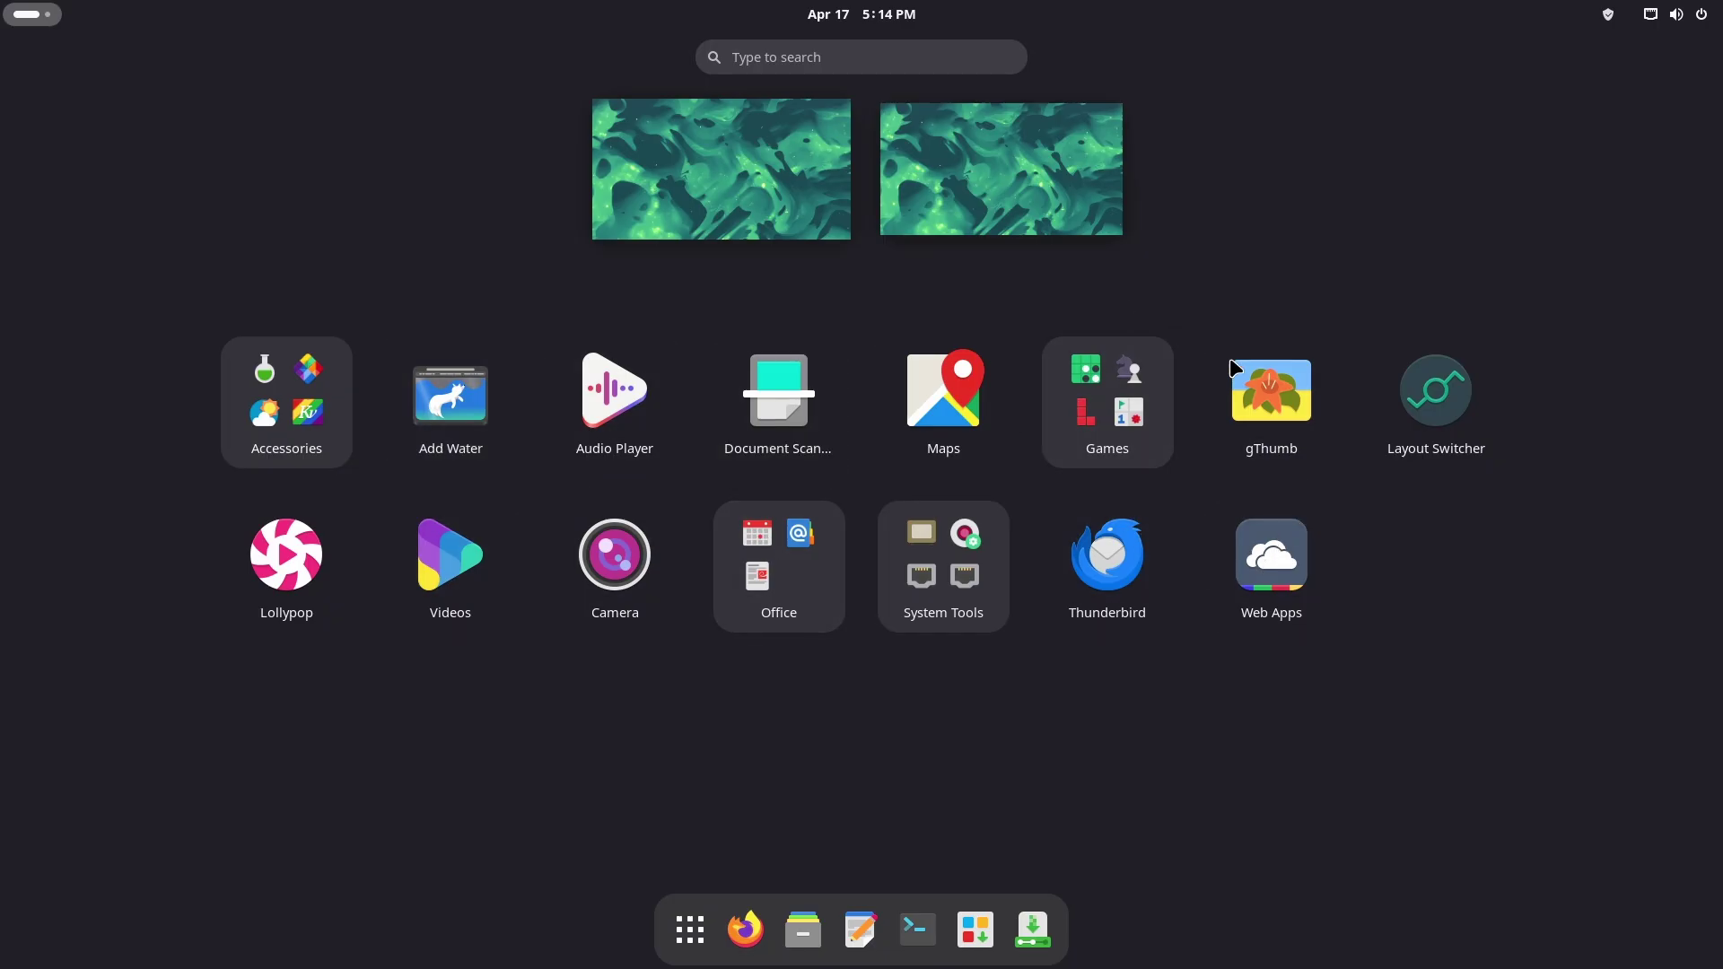
left_click(757, 187)
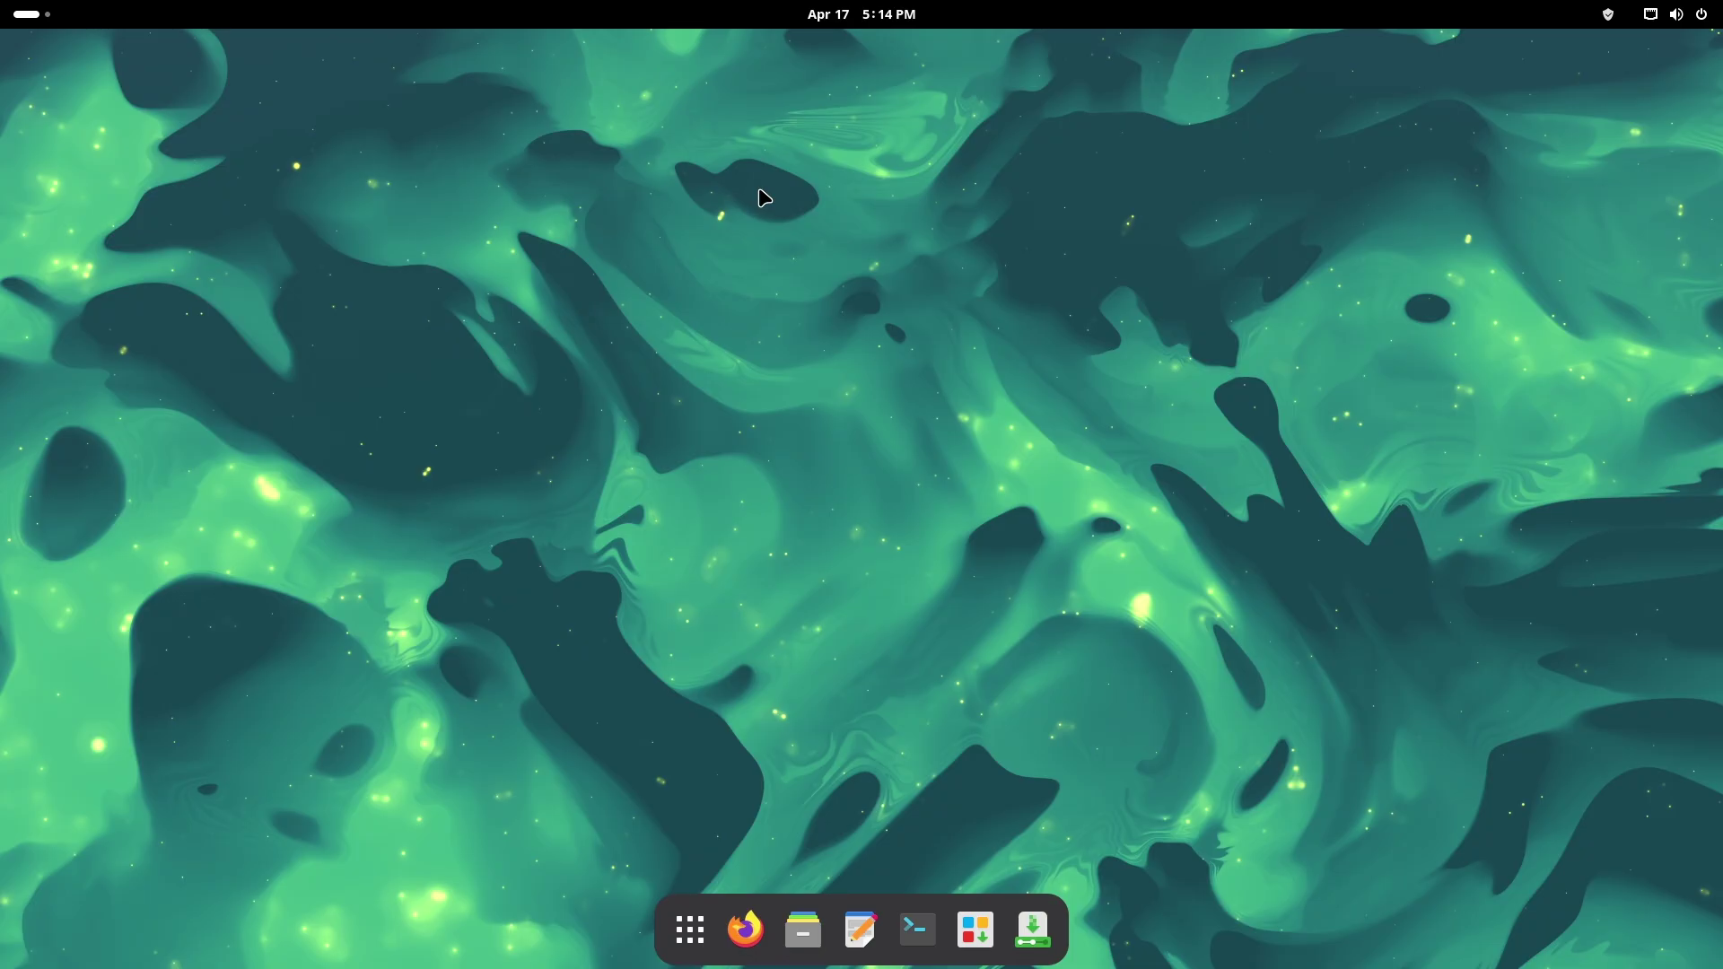
left_click(1675, 13)
left_click(1433, 65)
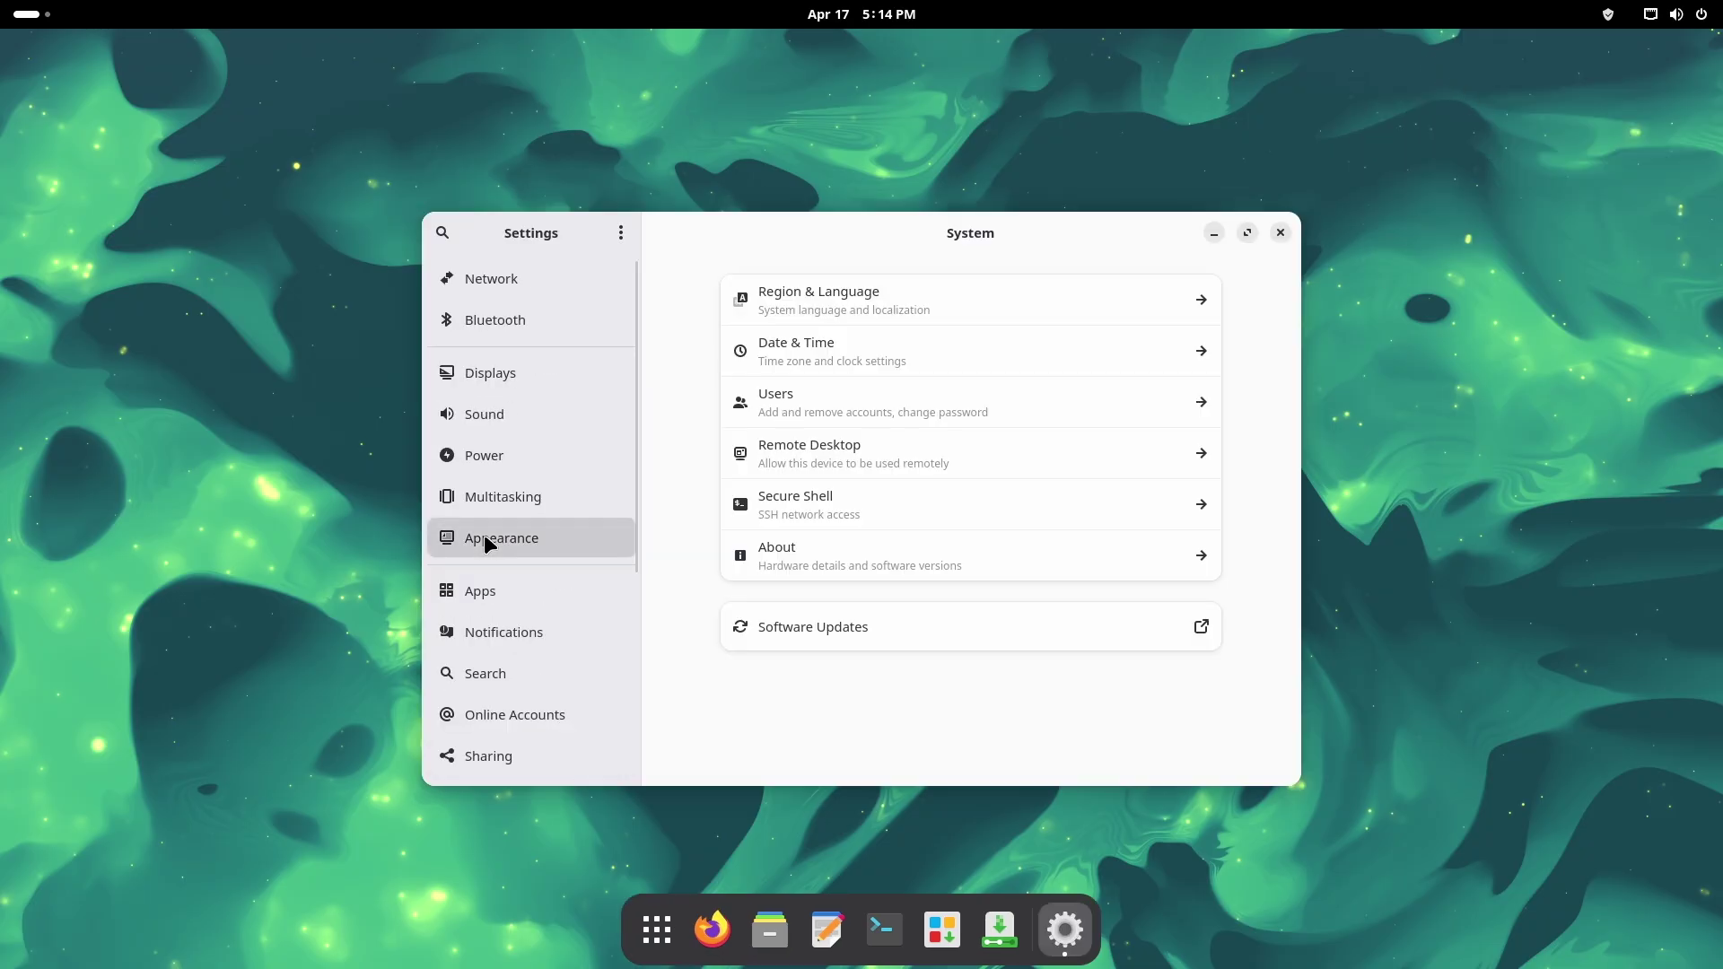
left_click(485, 538)
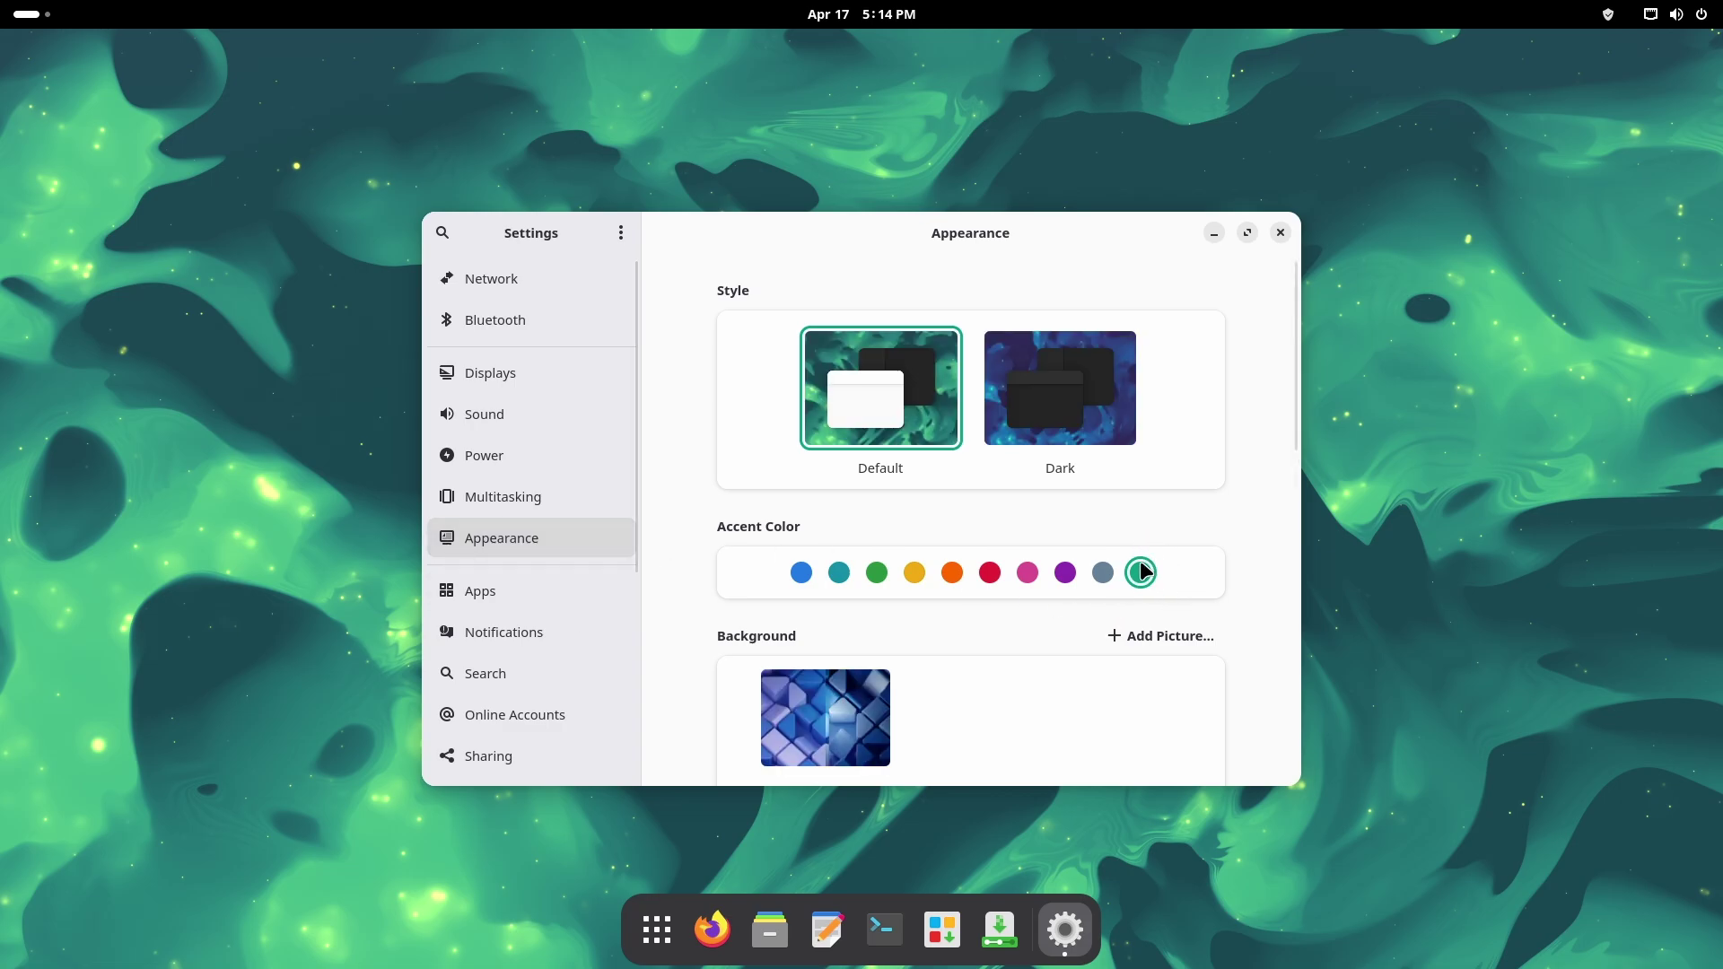
left_click(1093, 434)
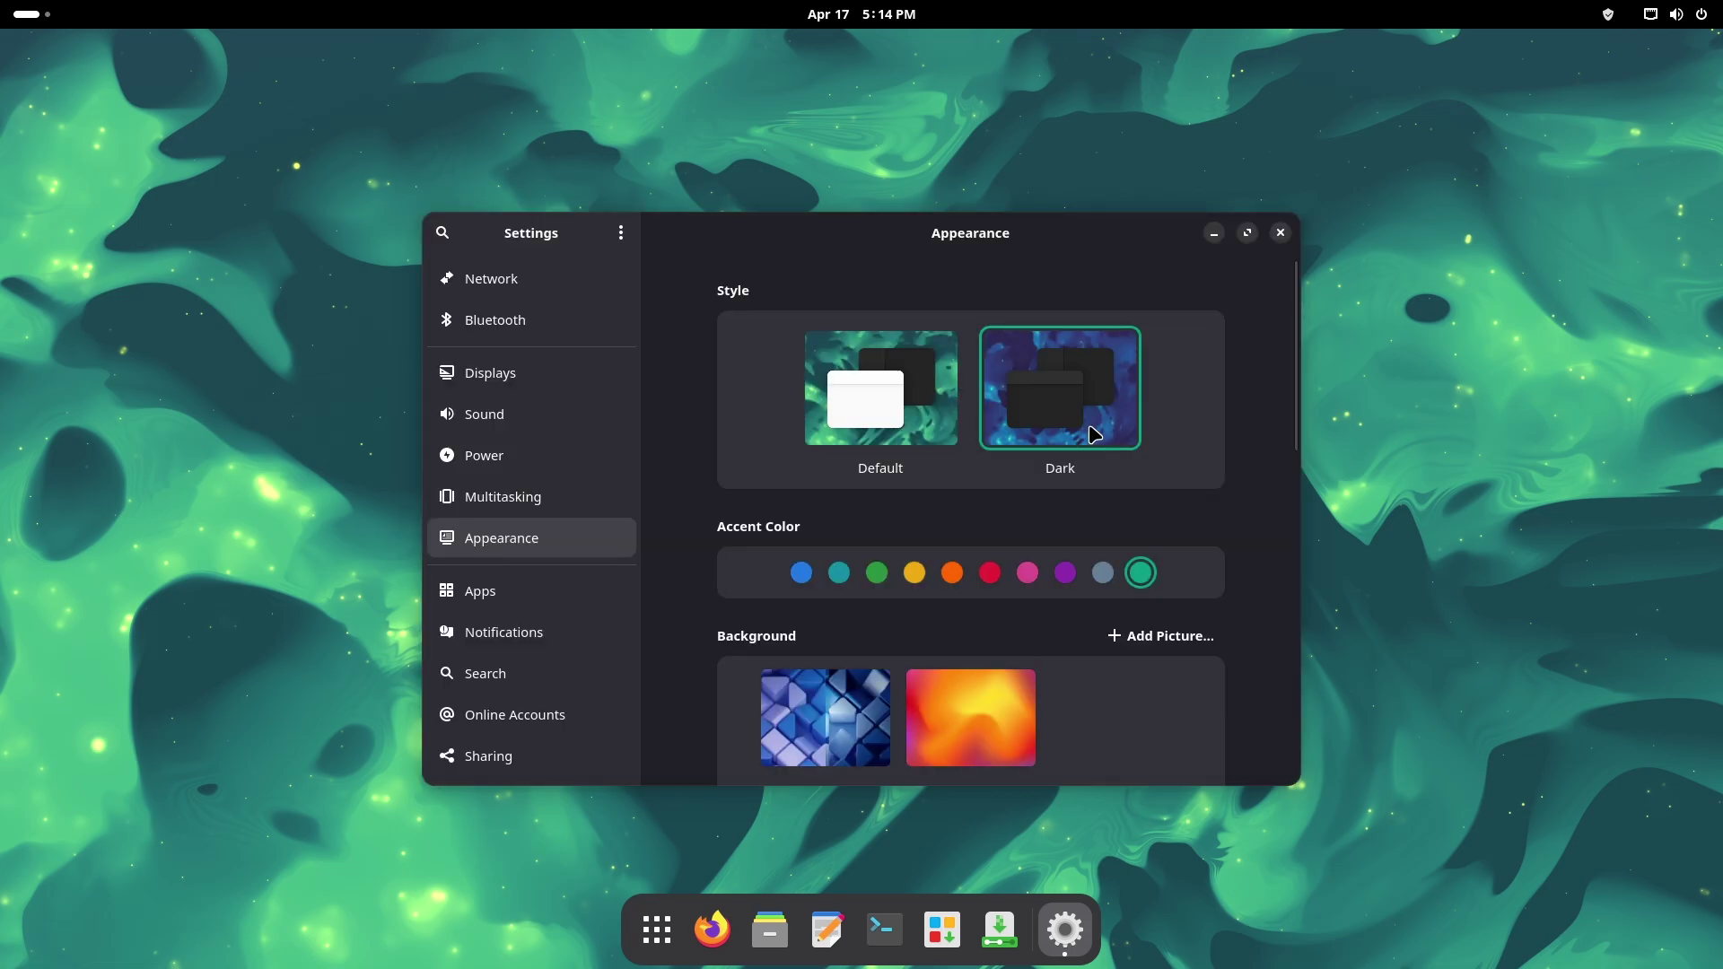
left_click(867, 391)
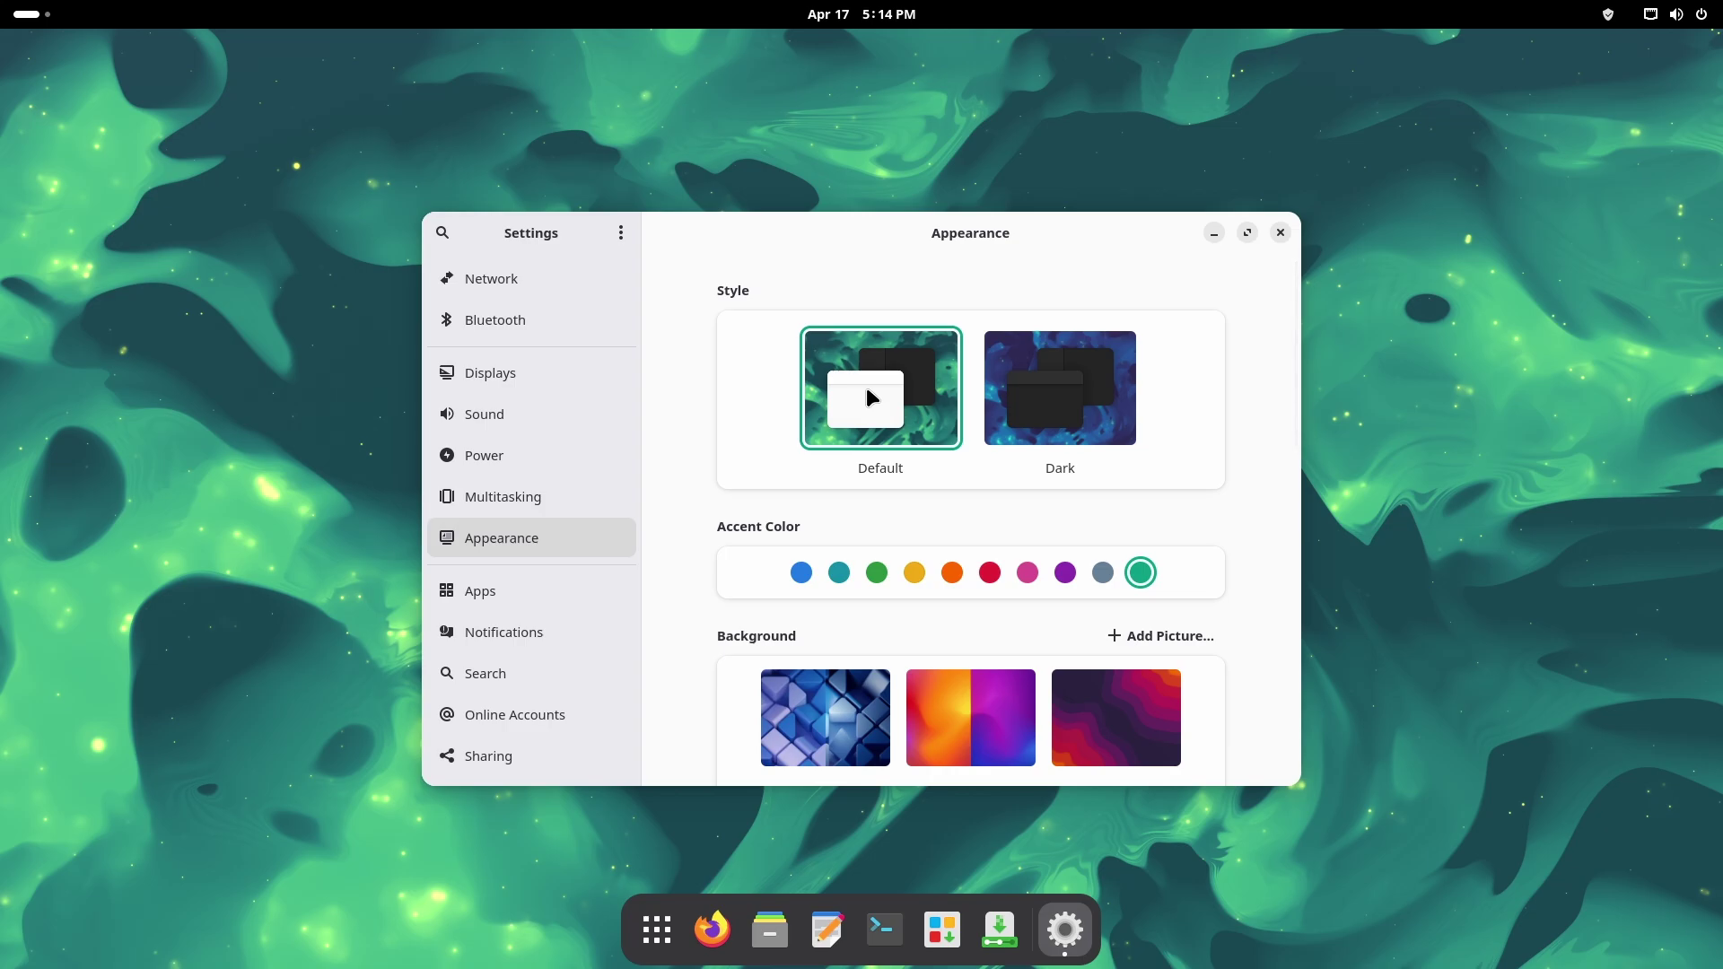
key("ctrl+q")
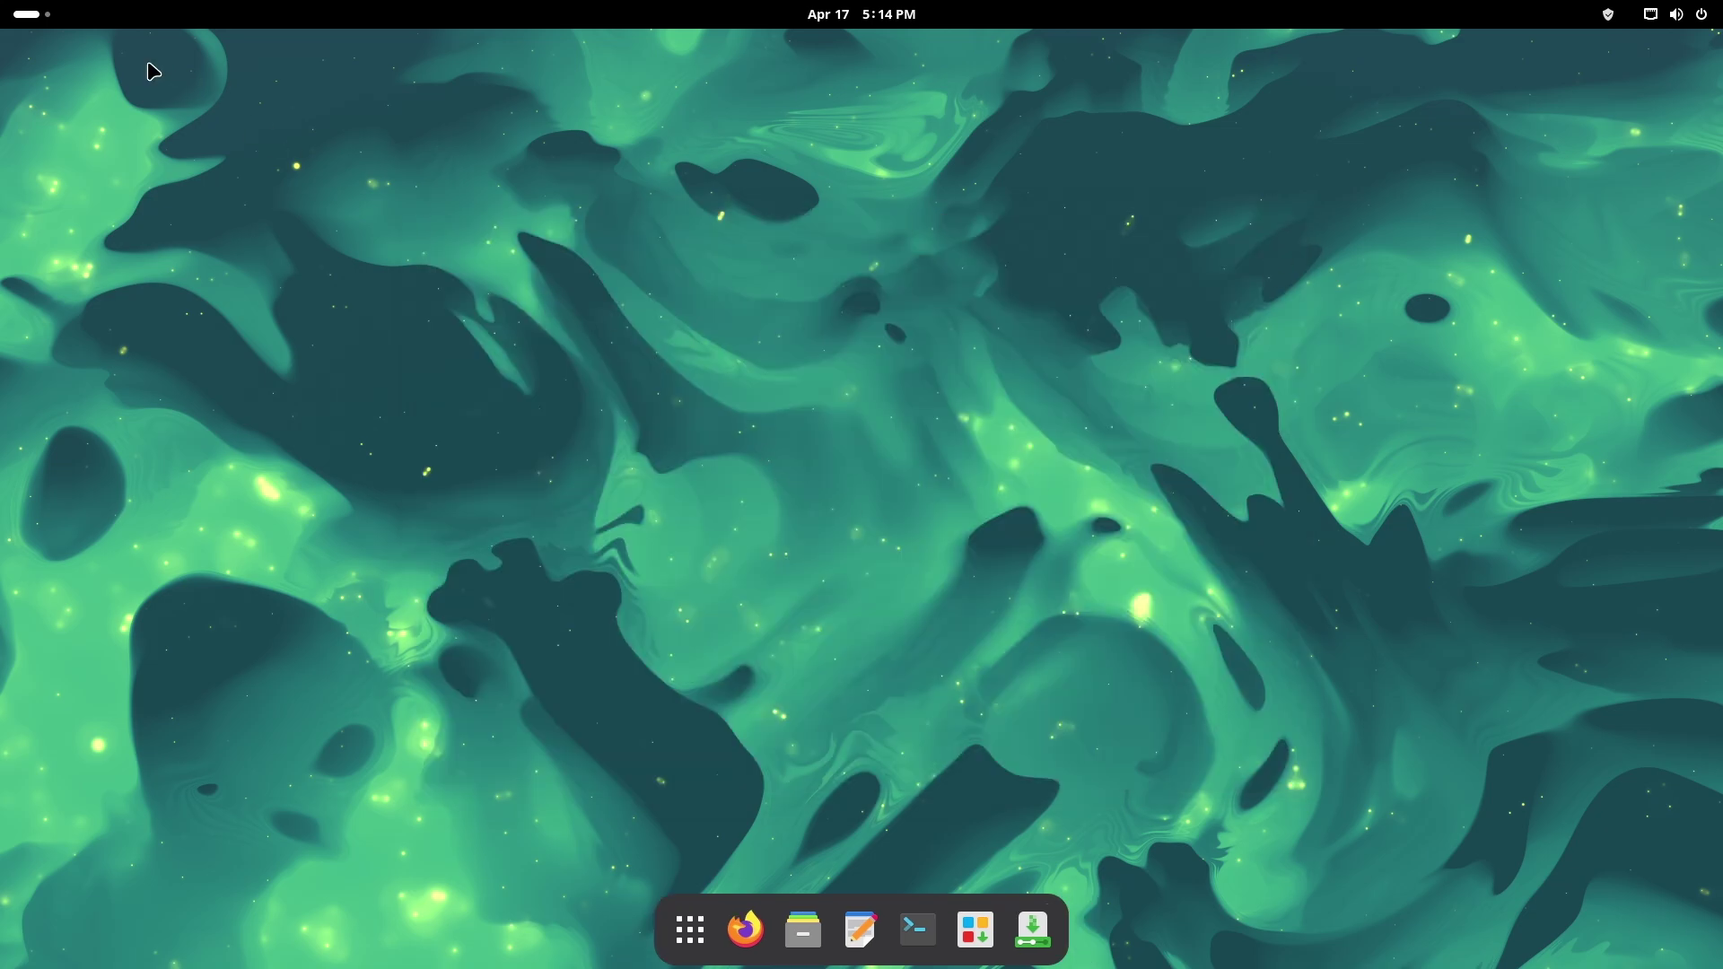
Step: Glance at the second workspace, then open the System Tools folder from the full app grid
left_click(40, 16)
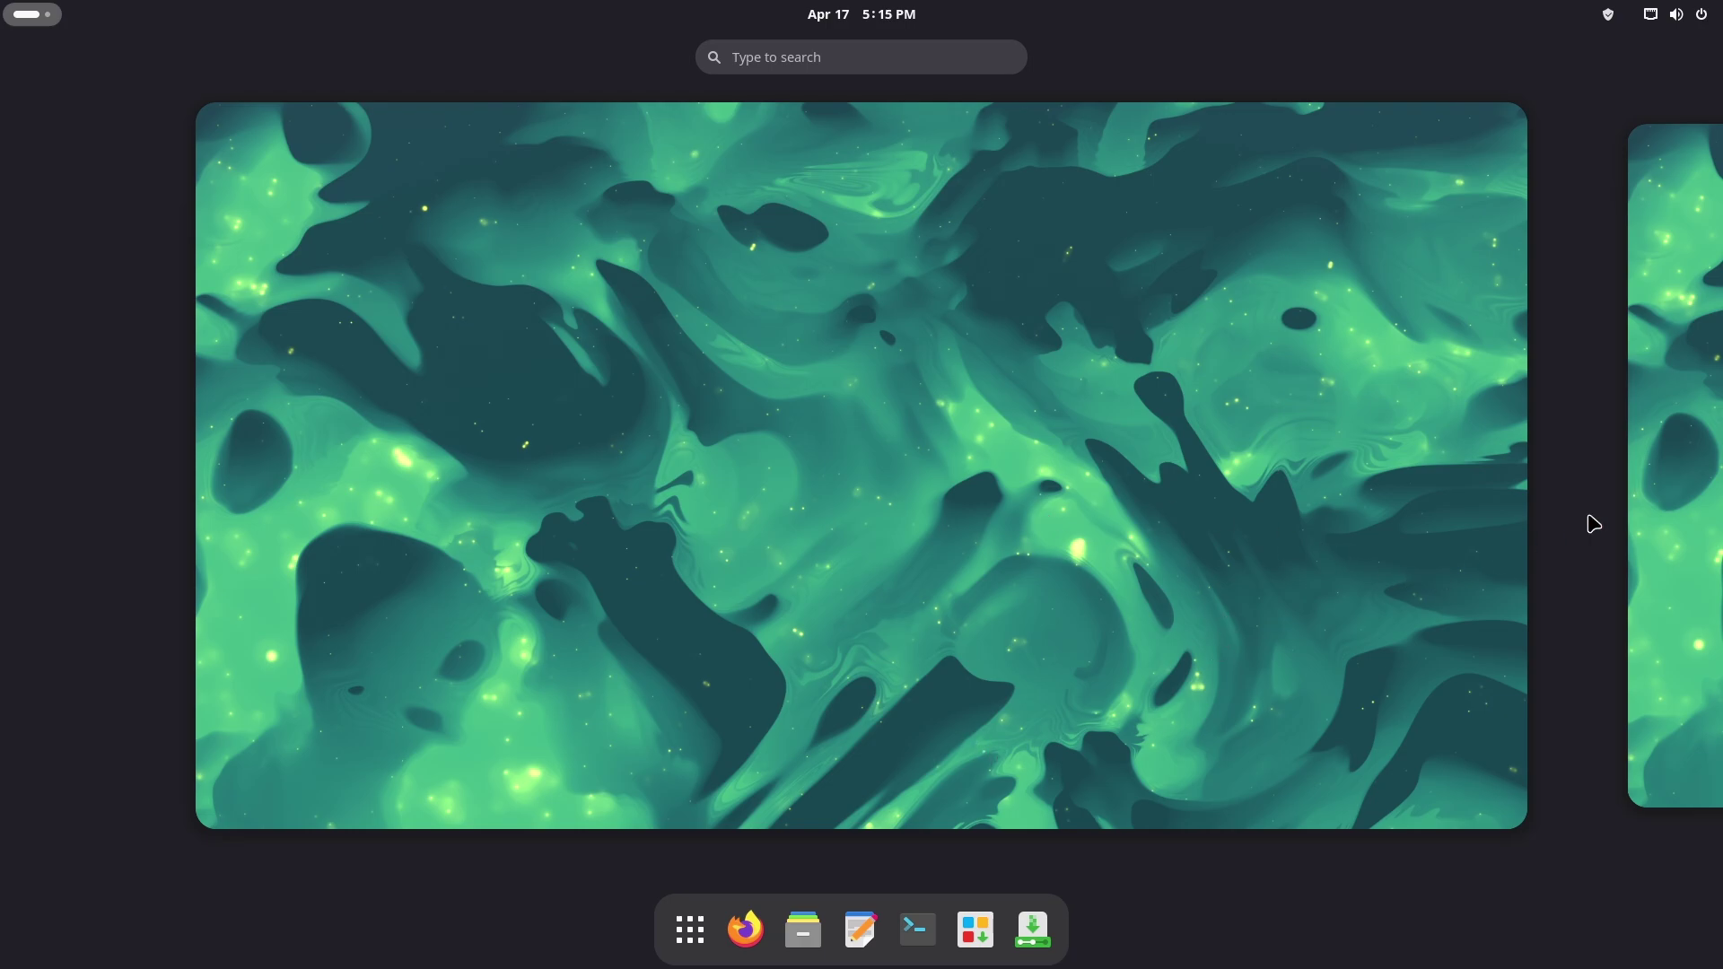
left_click(1683, 512)
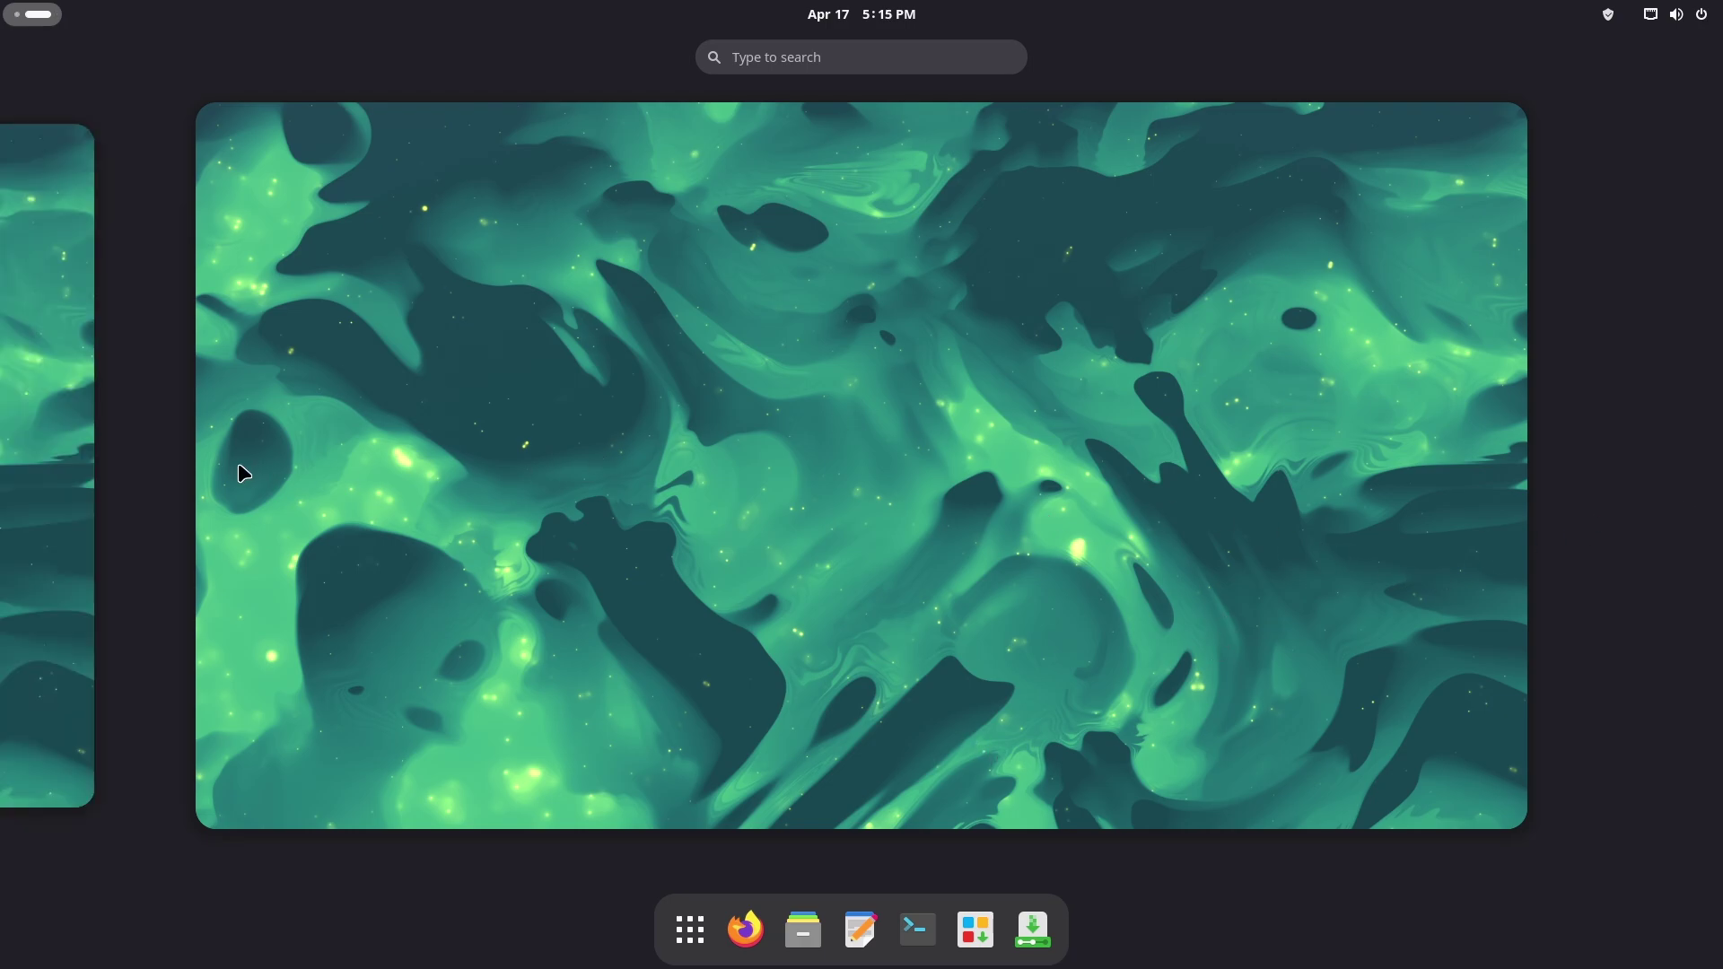
left_click(46, 551)
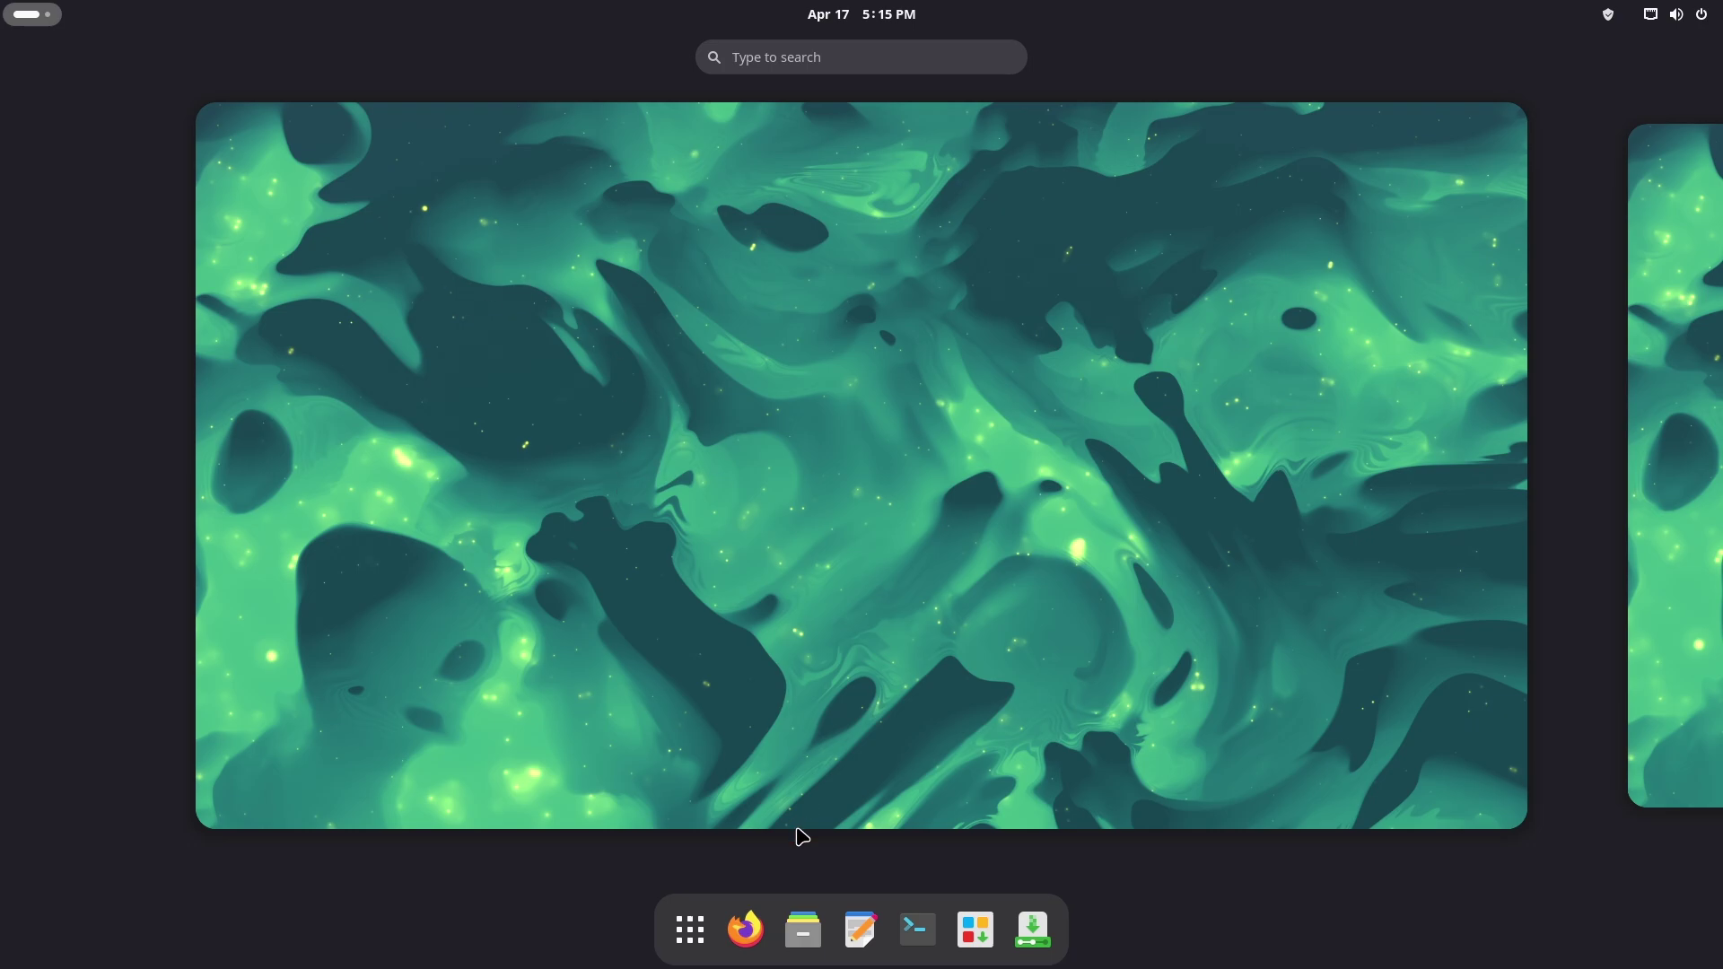
left_click(689, 930)
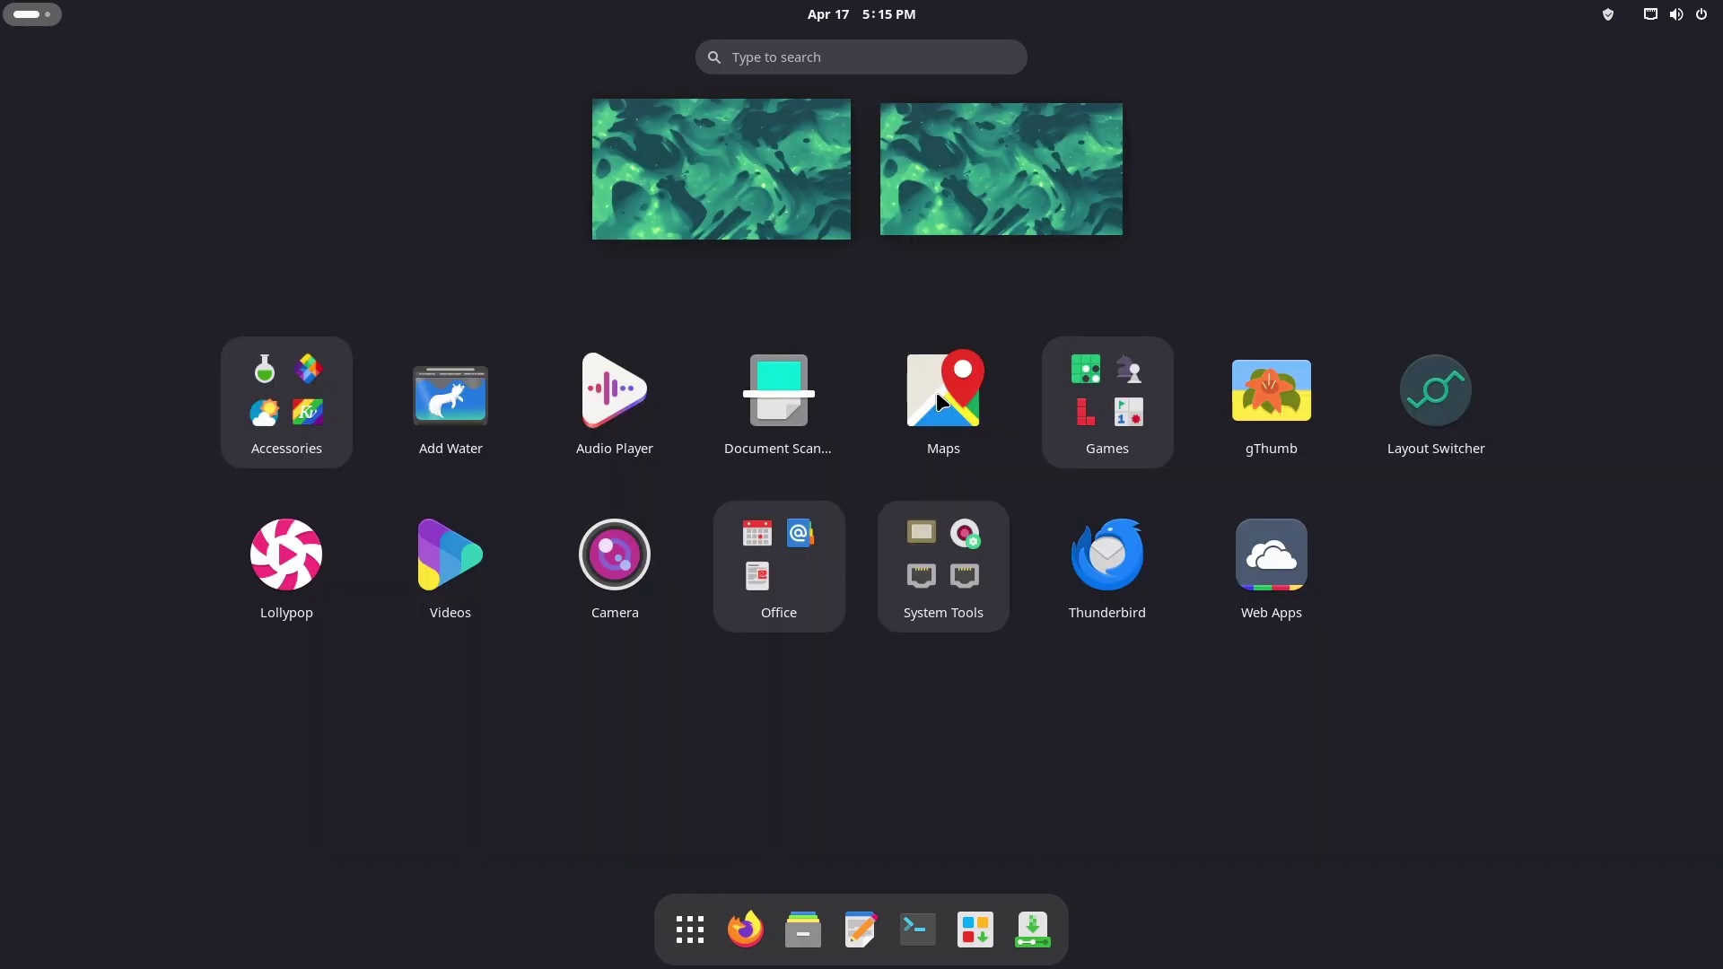
left_click(943, 537)
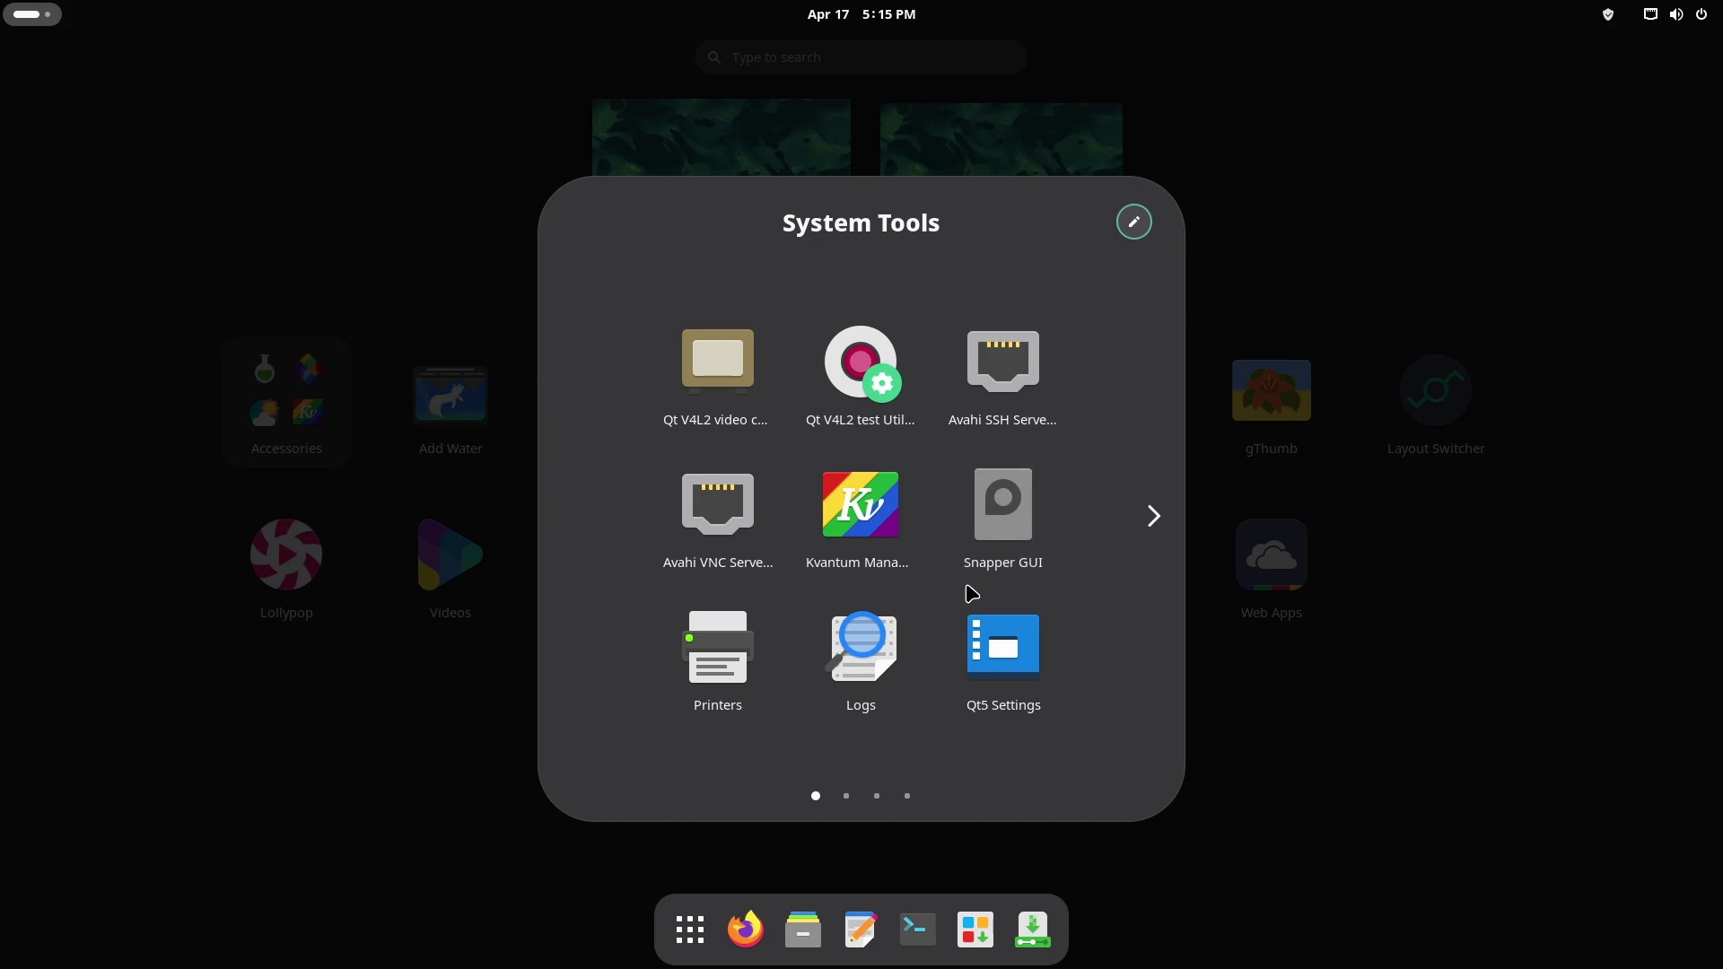
Step: Page forward to the last System Tools page, back to the first, then close the folder
left_click(1169, 517)
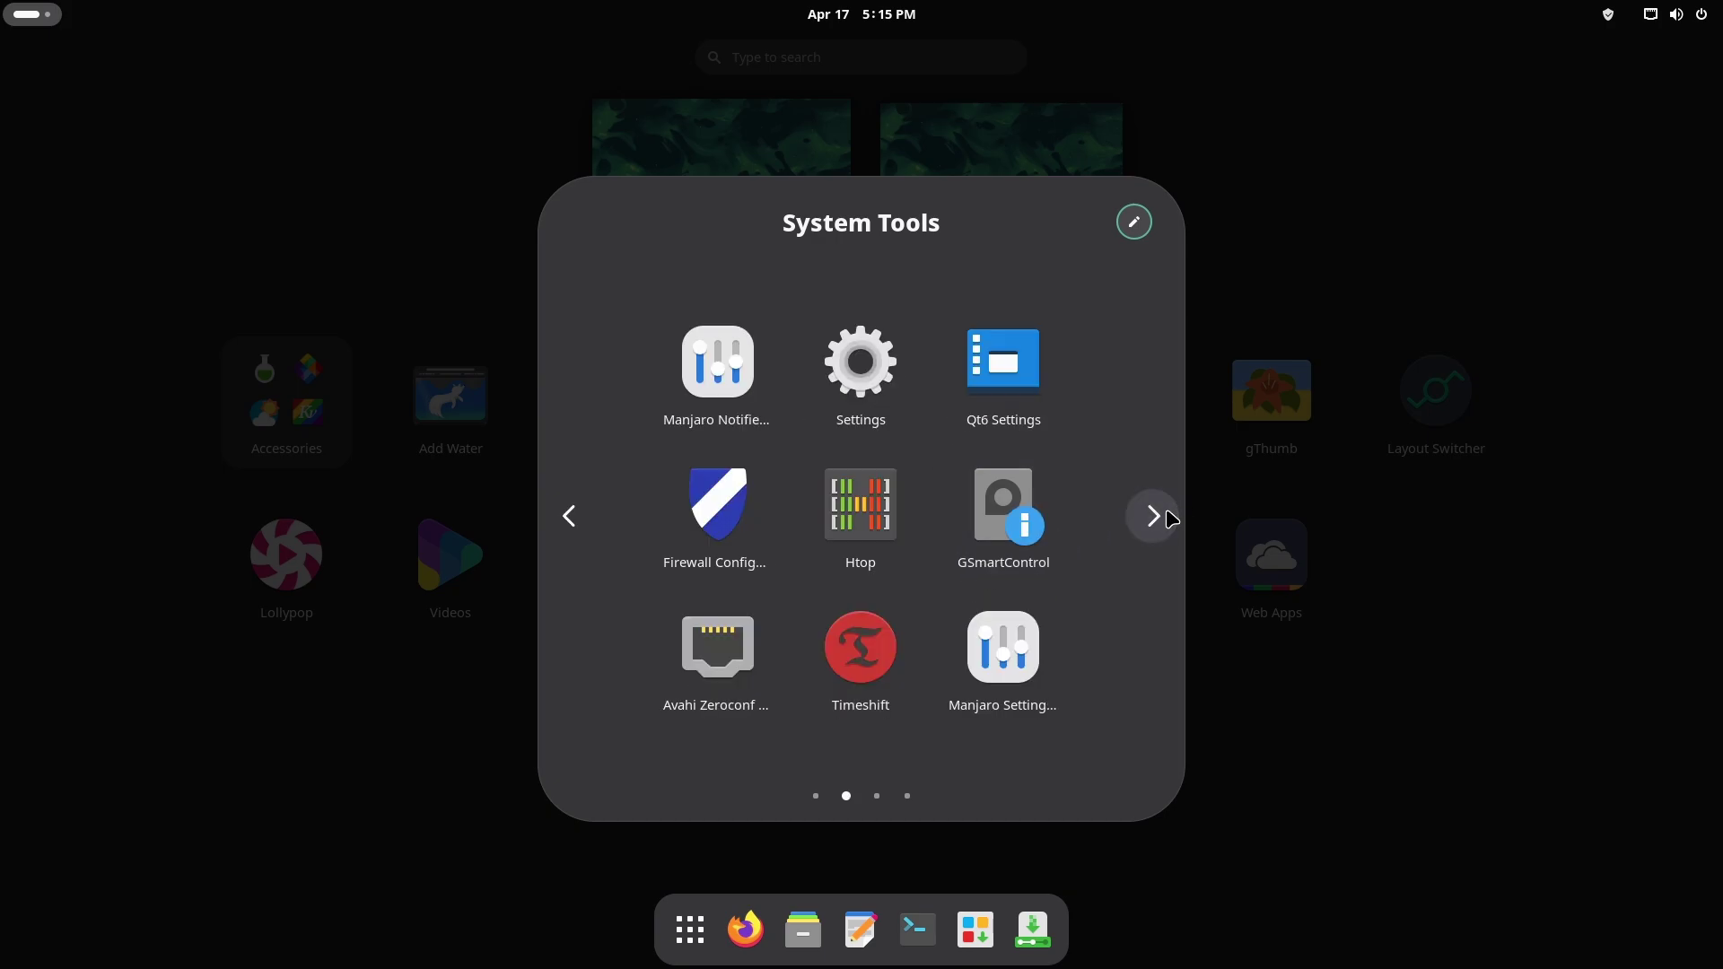
left_click(1170, 518)
left_click(1171, 518)
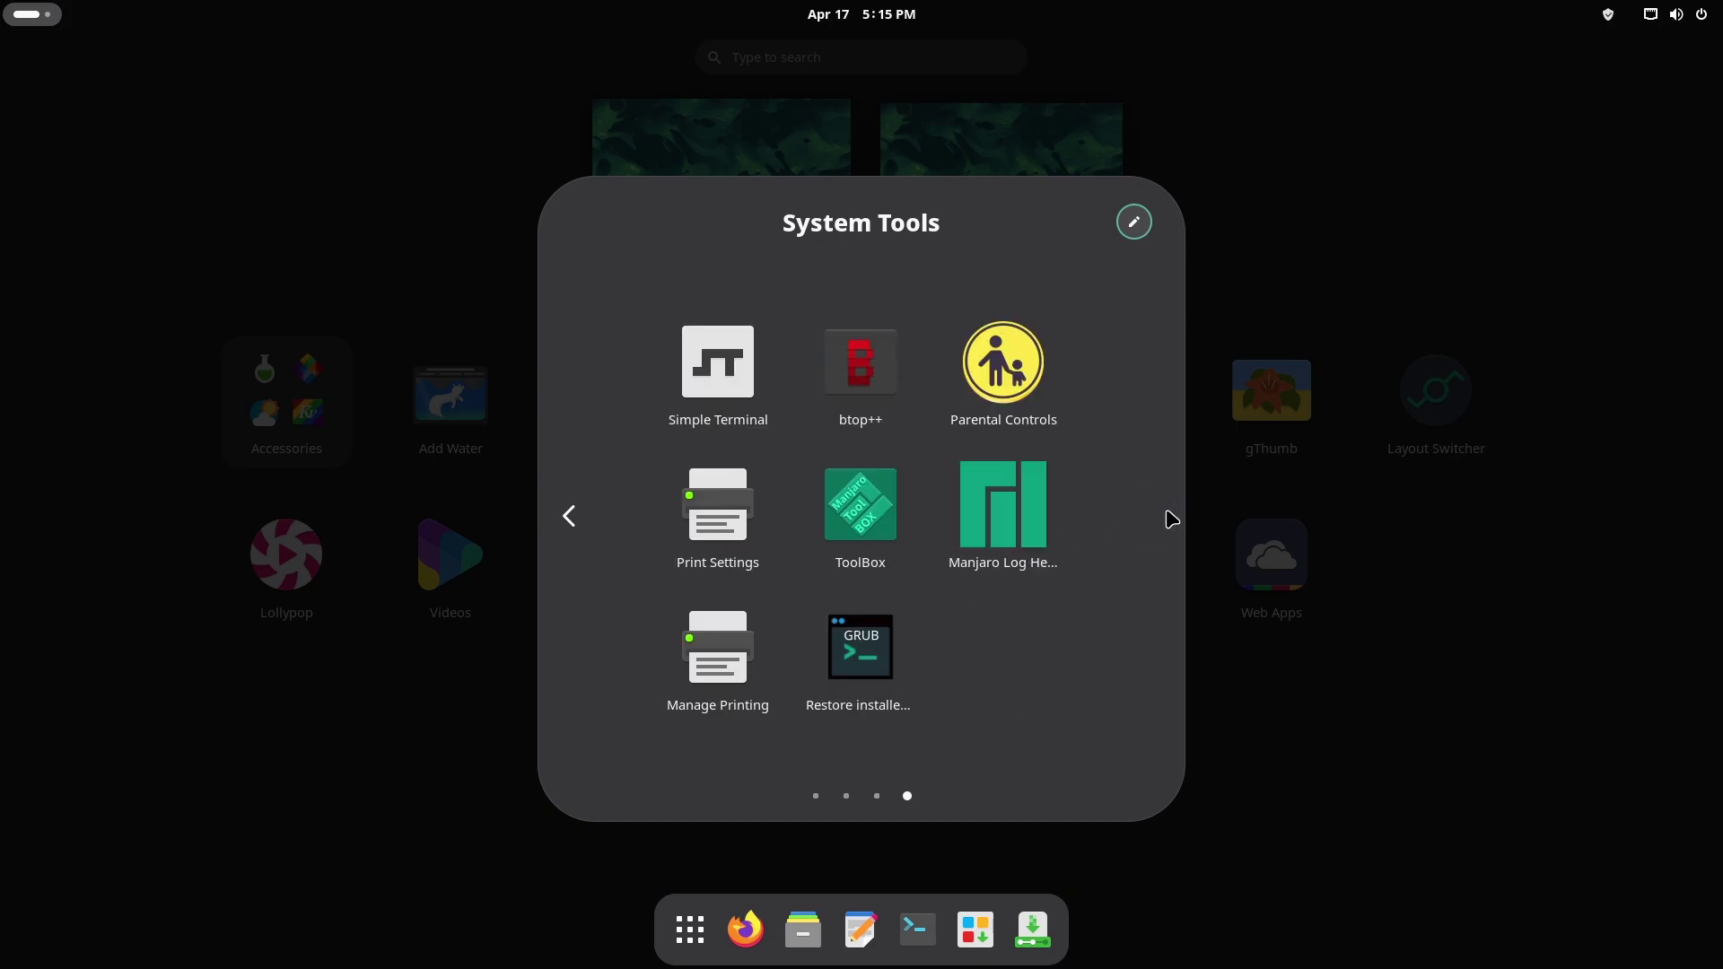
left_click(572, 519)
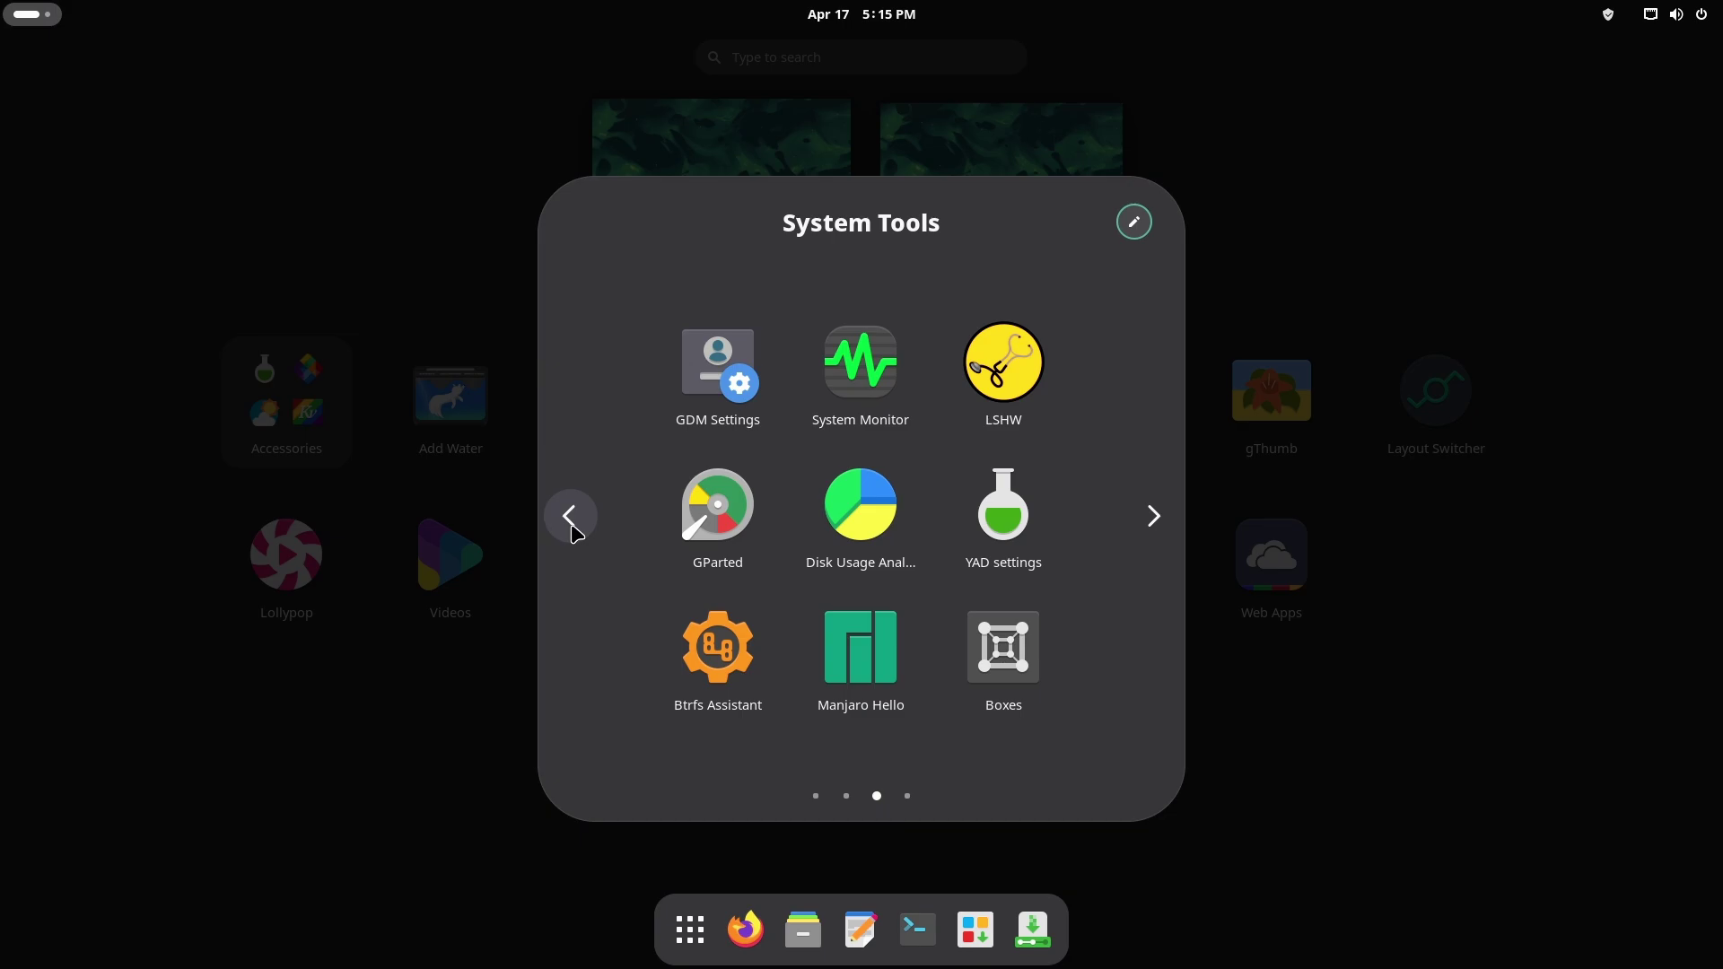
left_click(574, 517)
left_click(571, 517)
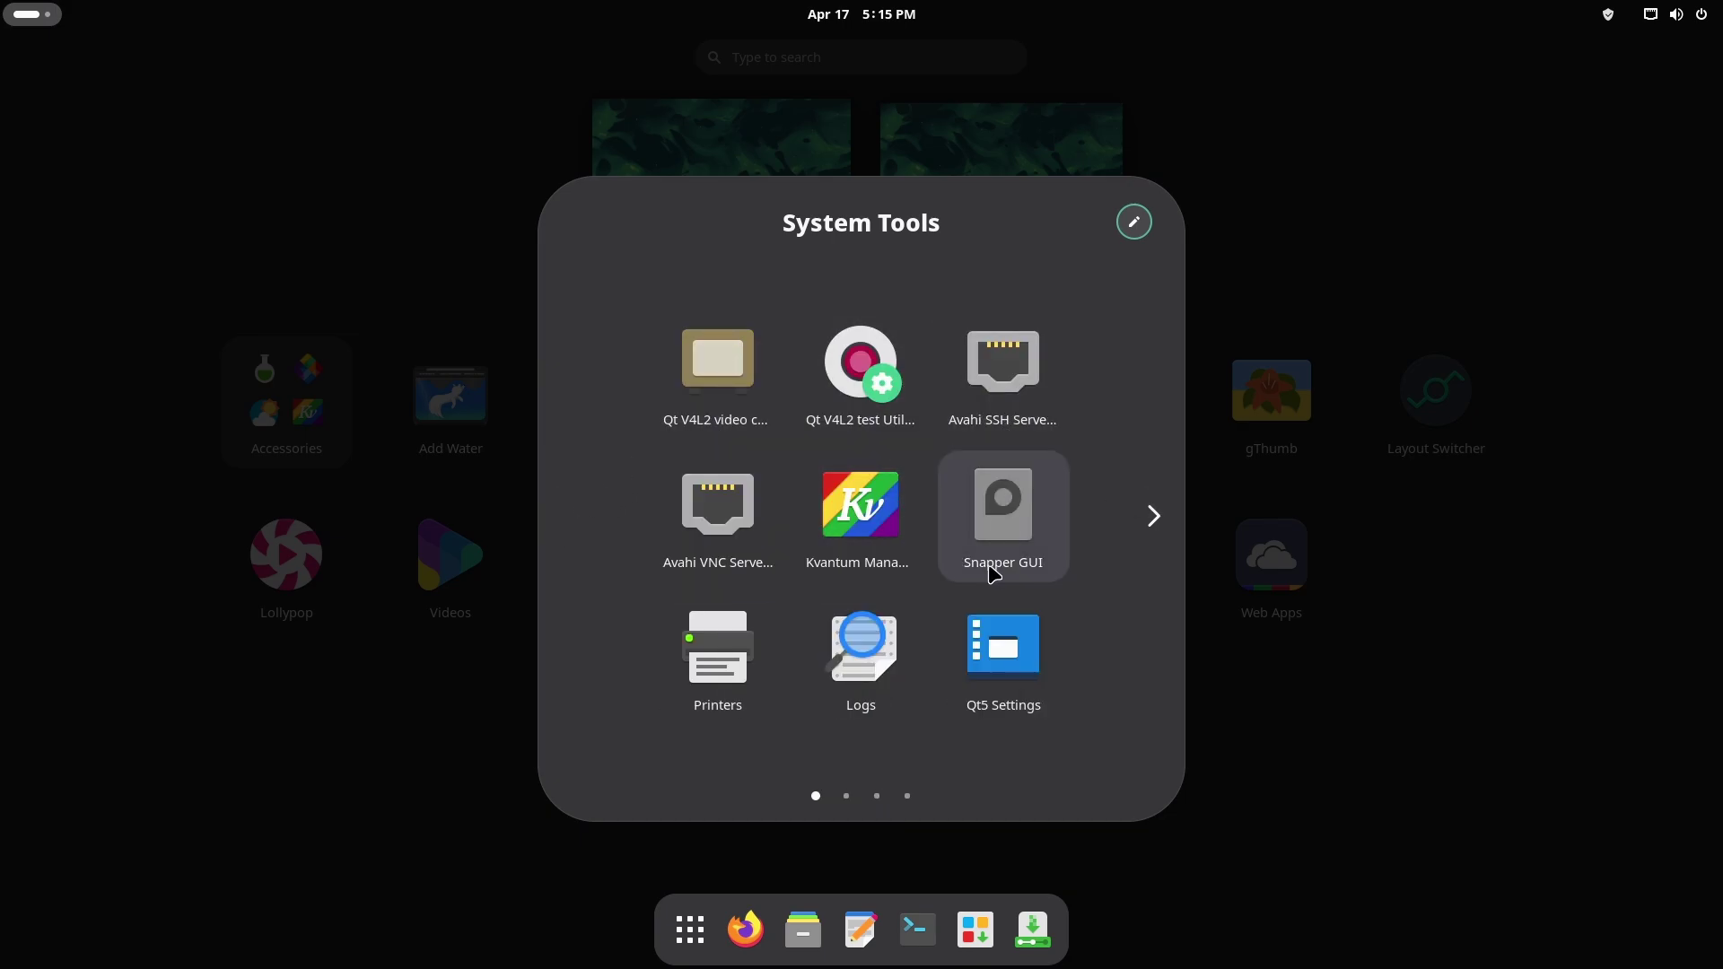
left_click(1331, 732)
Step: Open Accessories, go to its second page, and launch the Firmware app
left_click(286, 401)
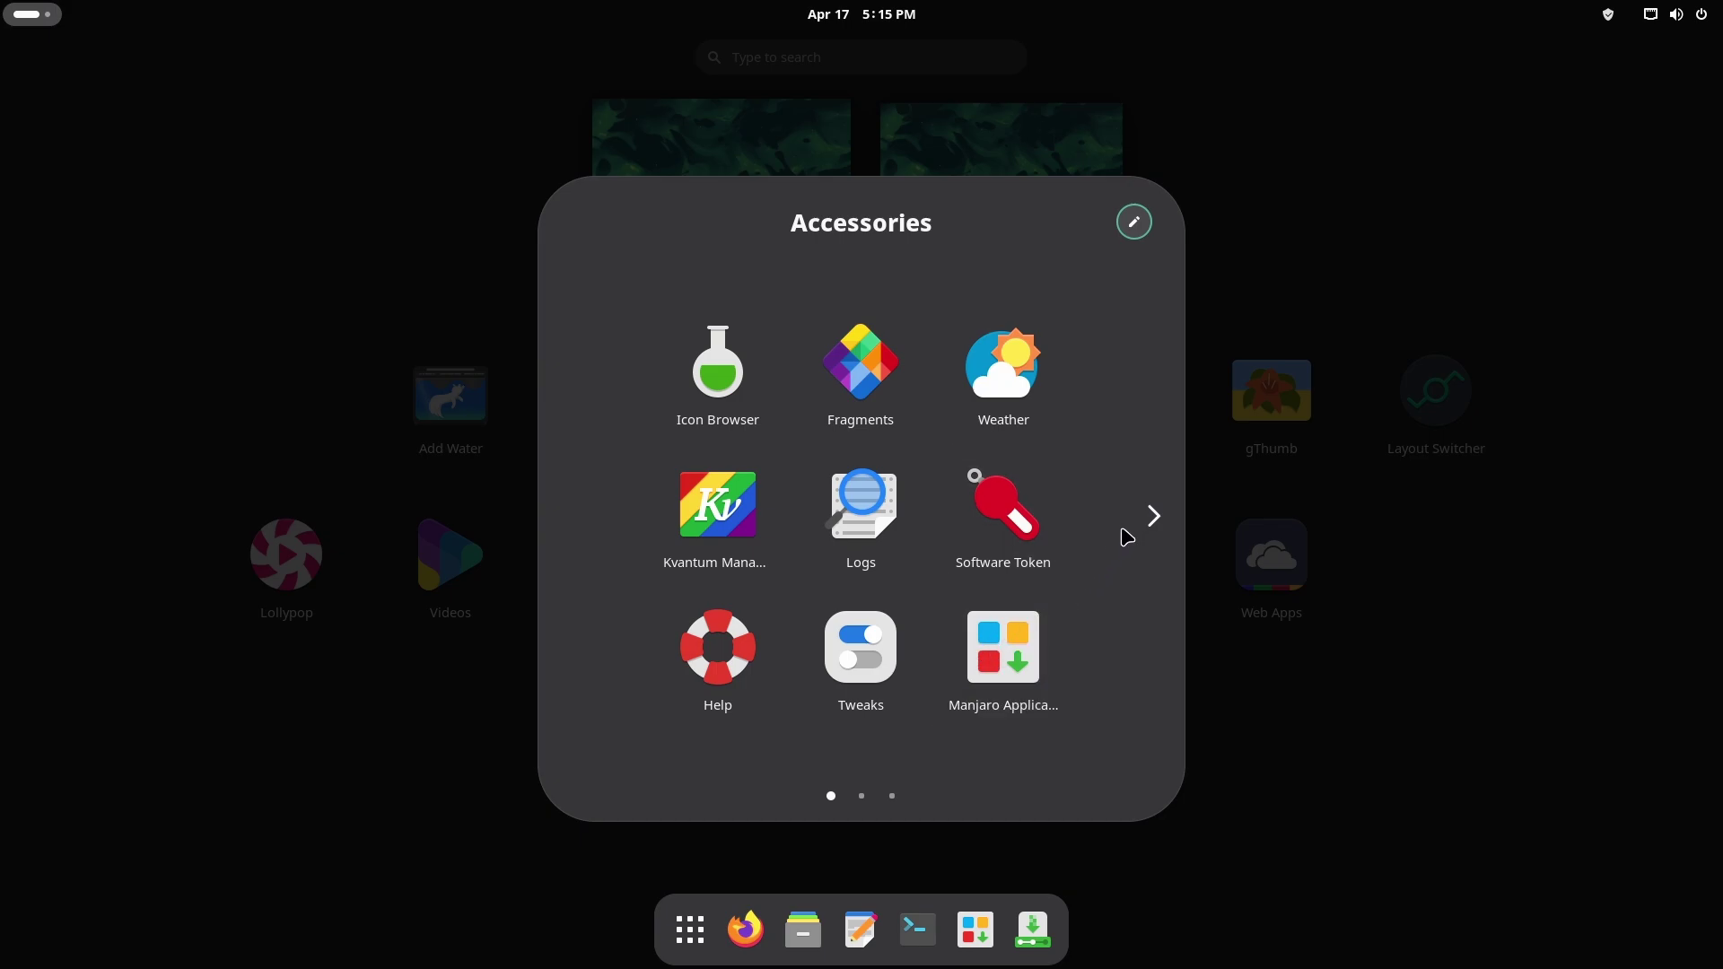
left_click(1149, 516)
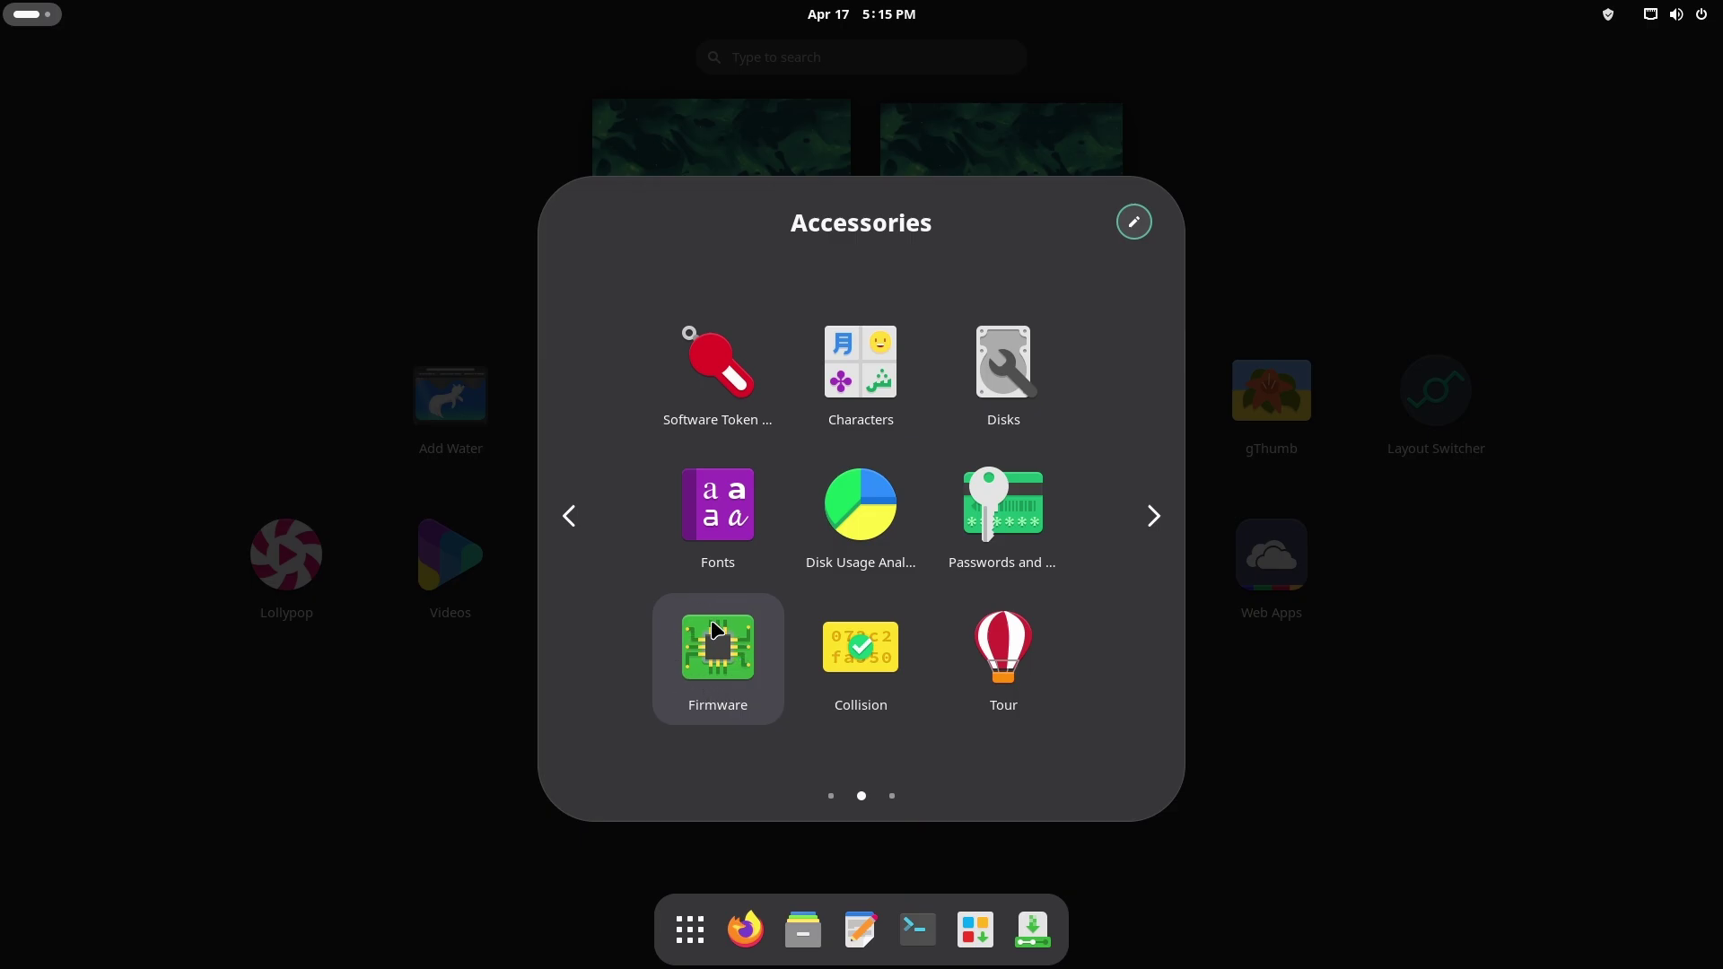
left_click(702, 671)
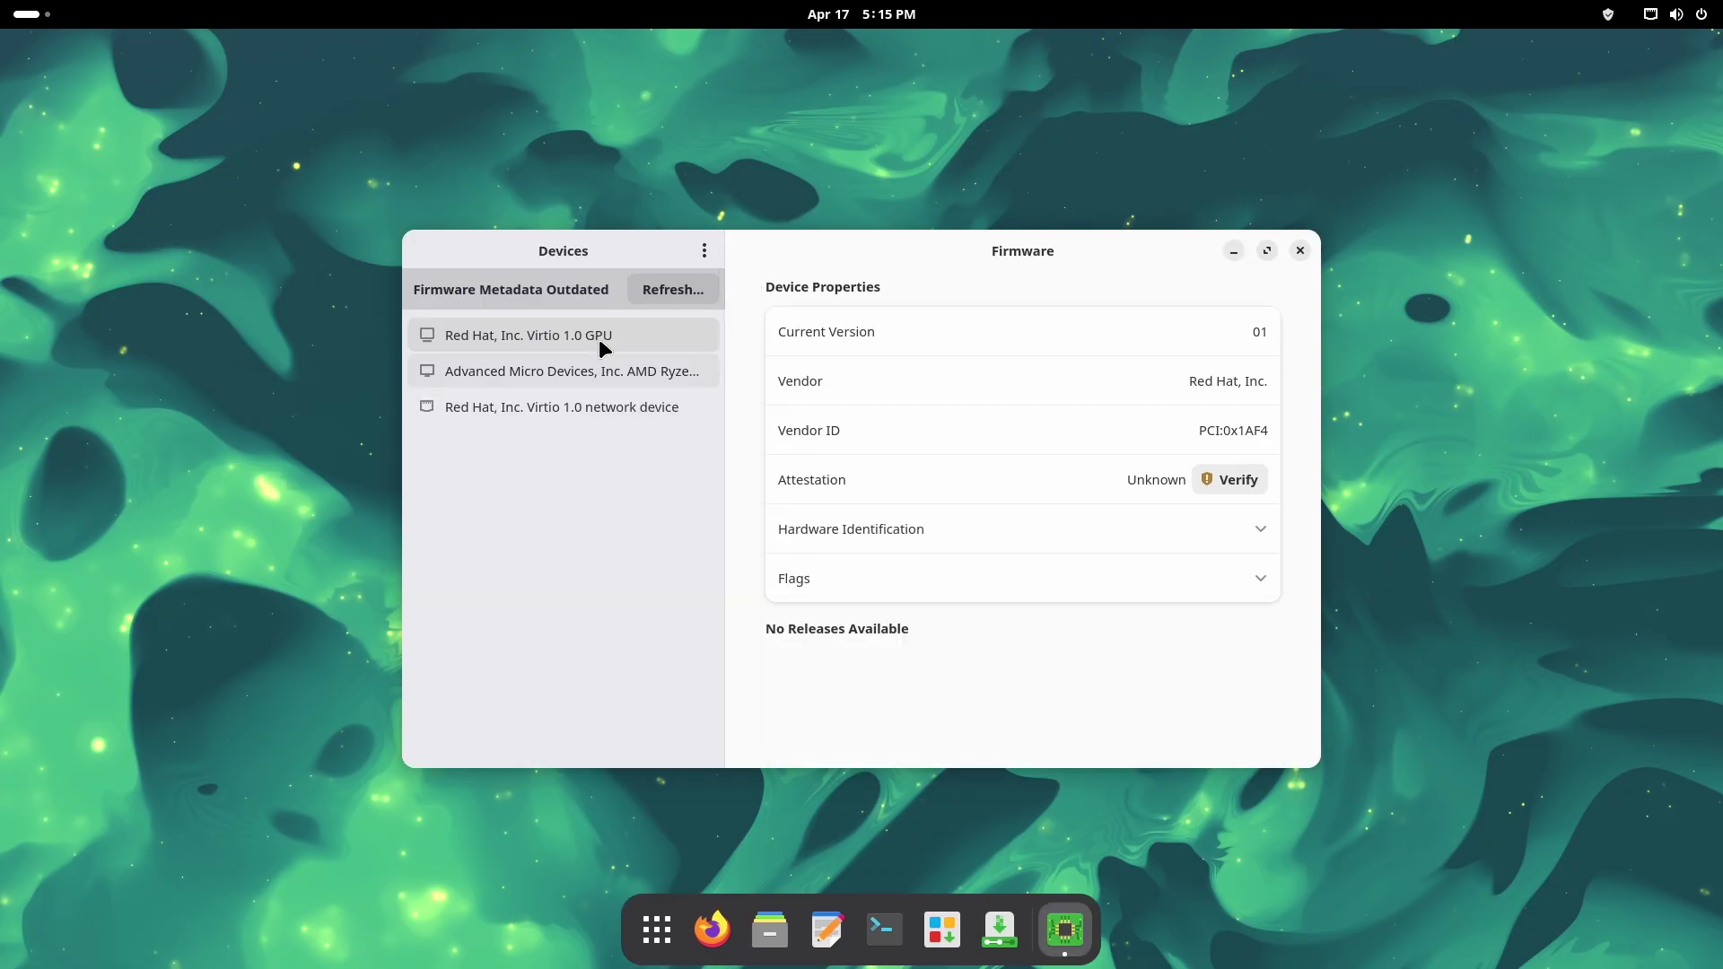
Step: View firmware details for the AMD Ryzen processor and the Red Hat Virtio 1.0 network device
left_click(605, 373)
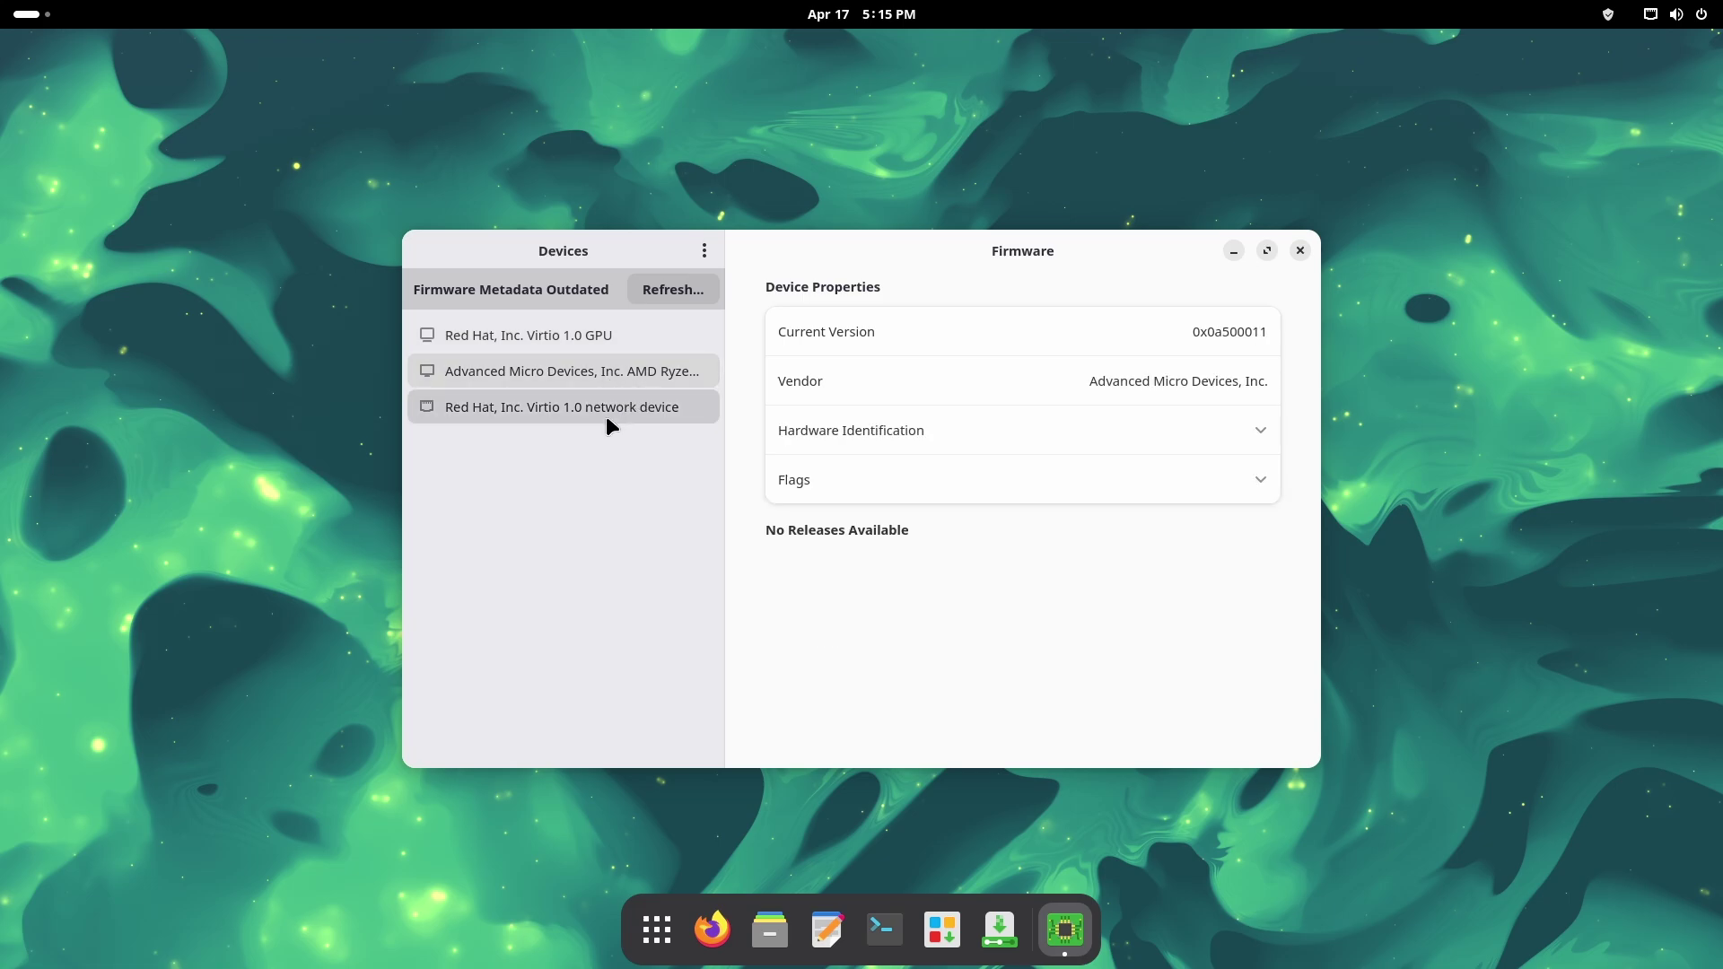
left_click(605, 412)
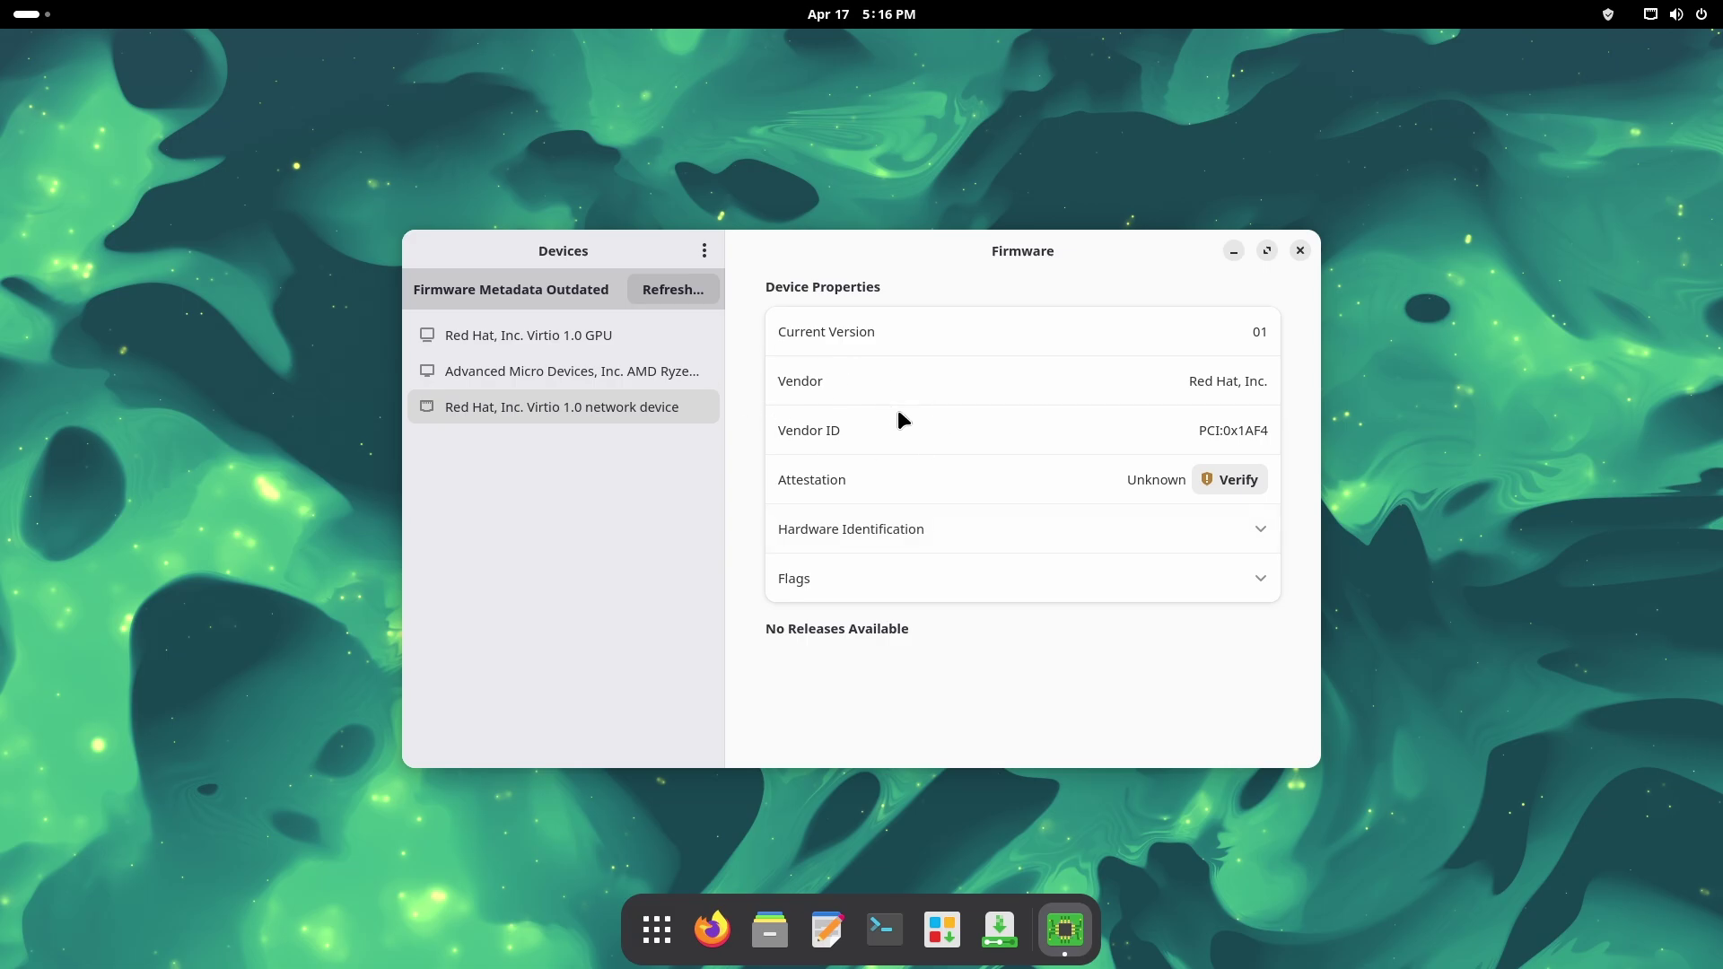
Step: Close Firmware and open the Accessories folder from the full app grid
left_click(1299, 251)
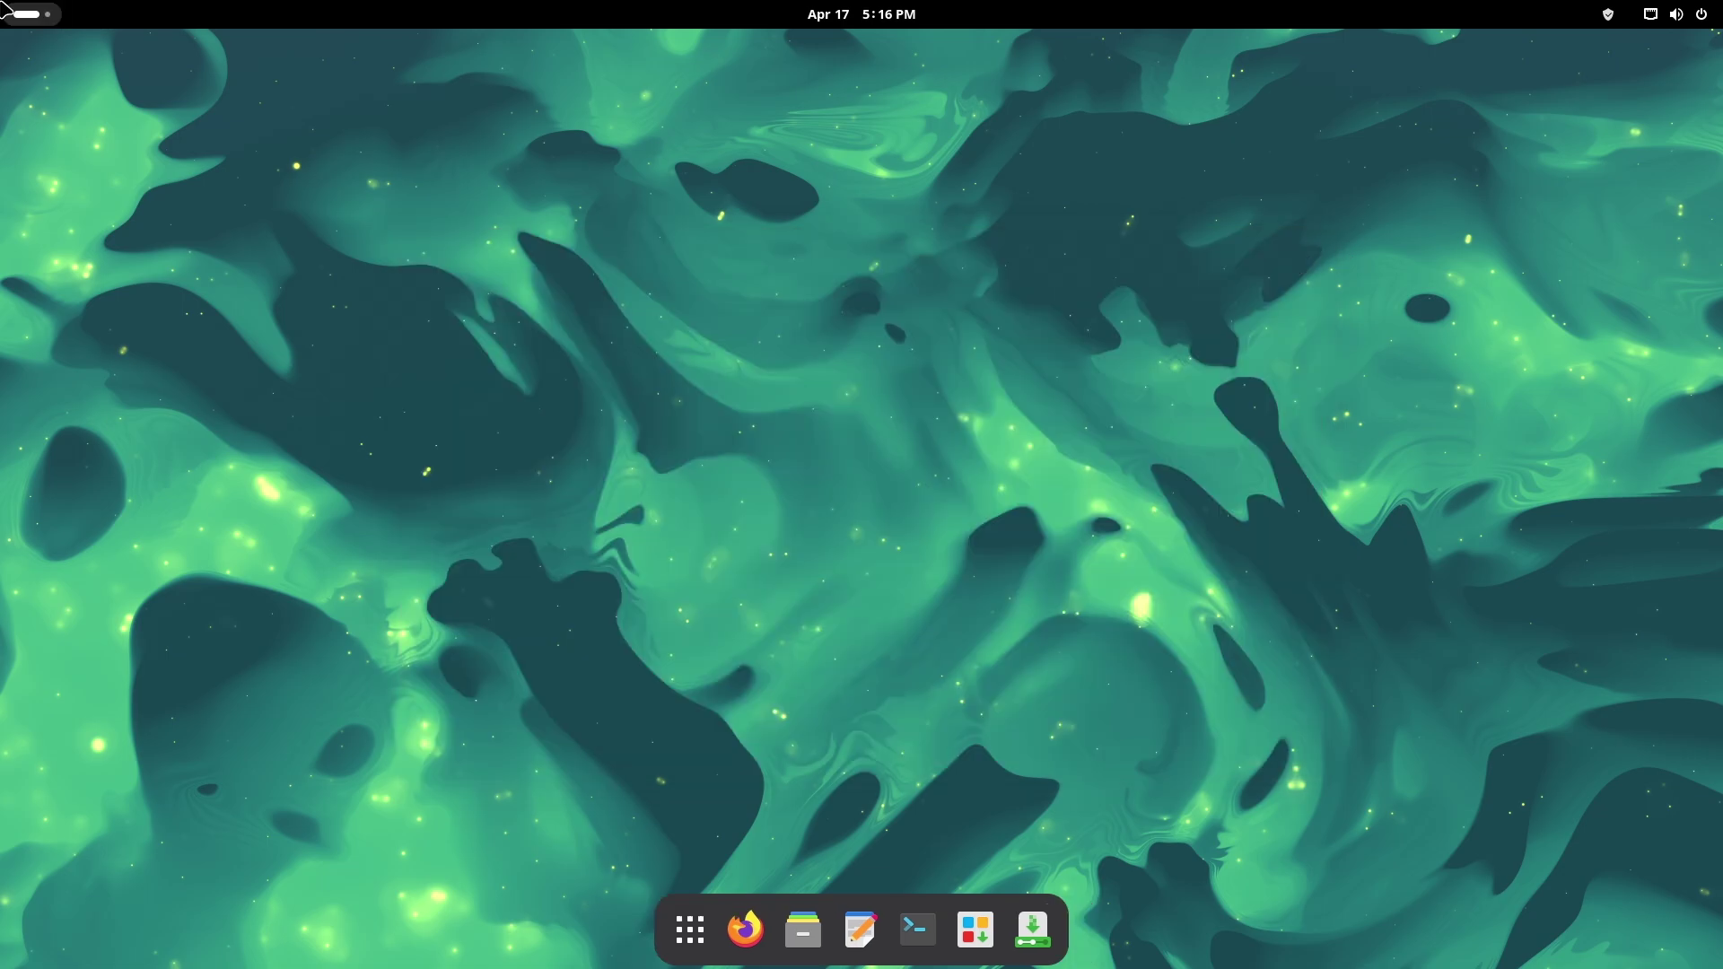
left_click(45, 13)
left_click(690, 929)
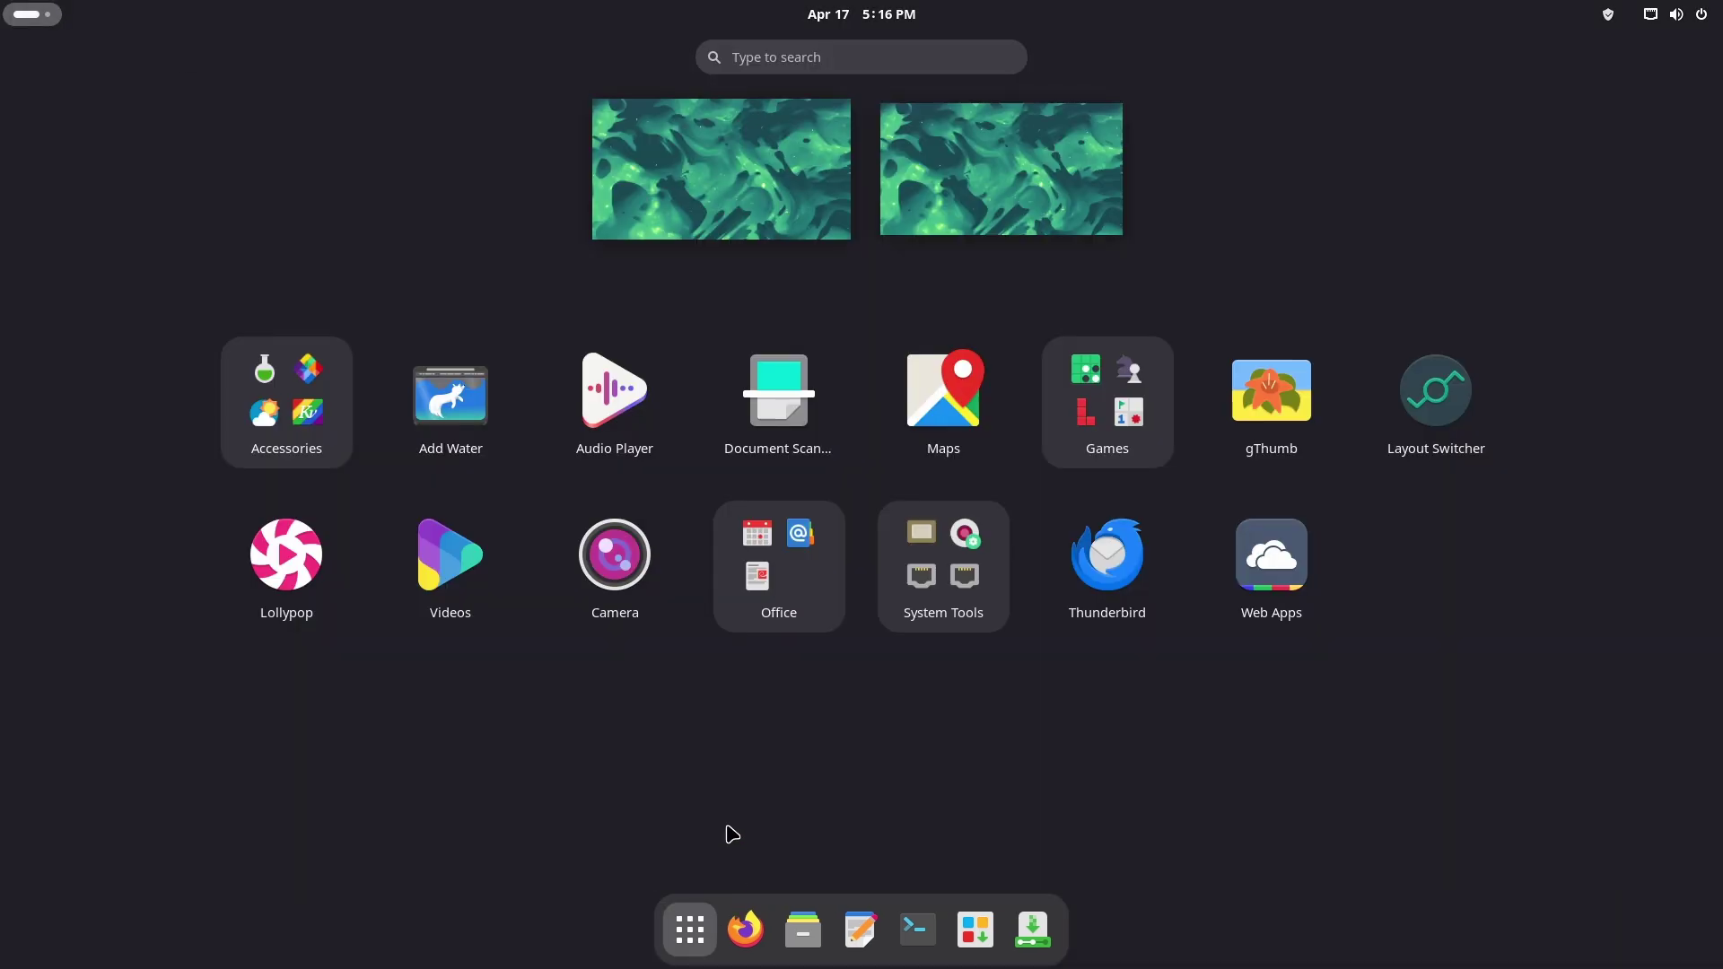
left_click(323, 440)
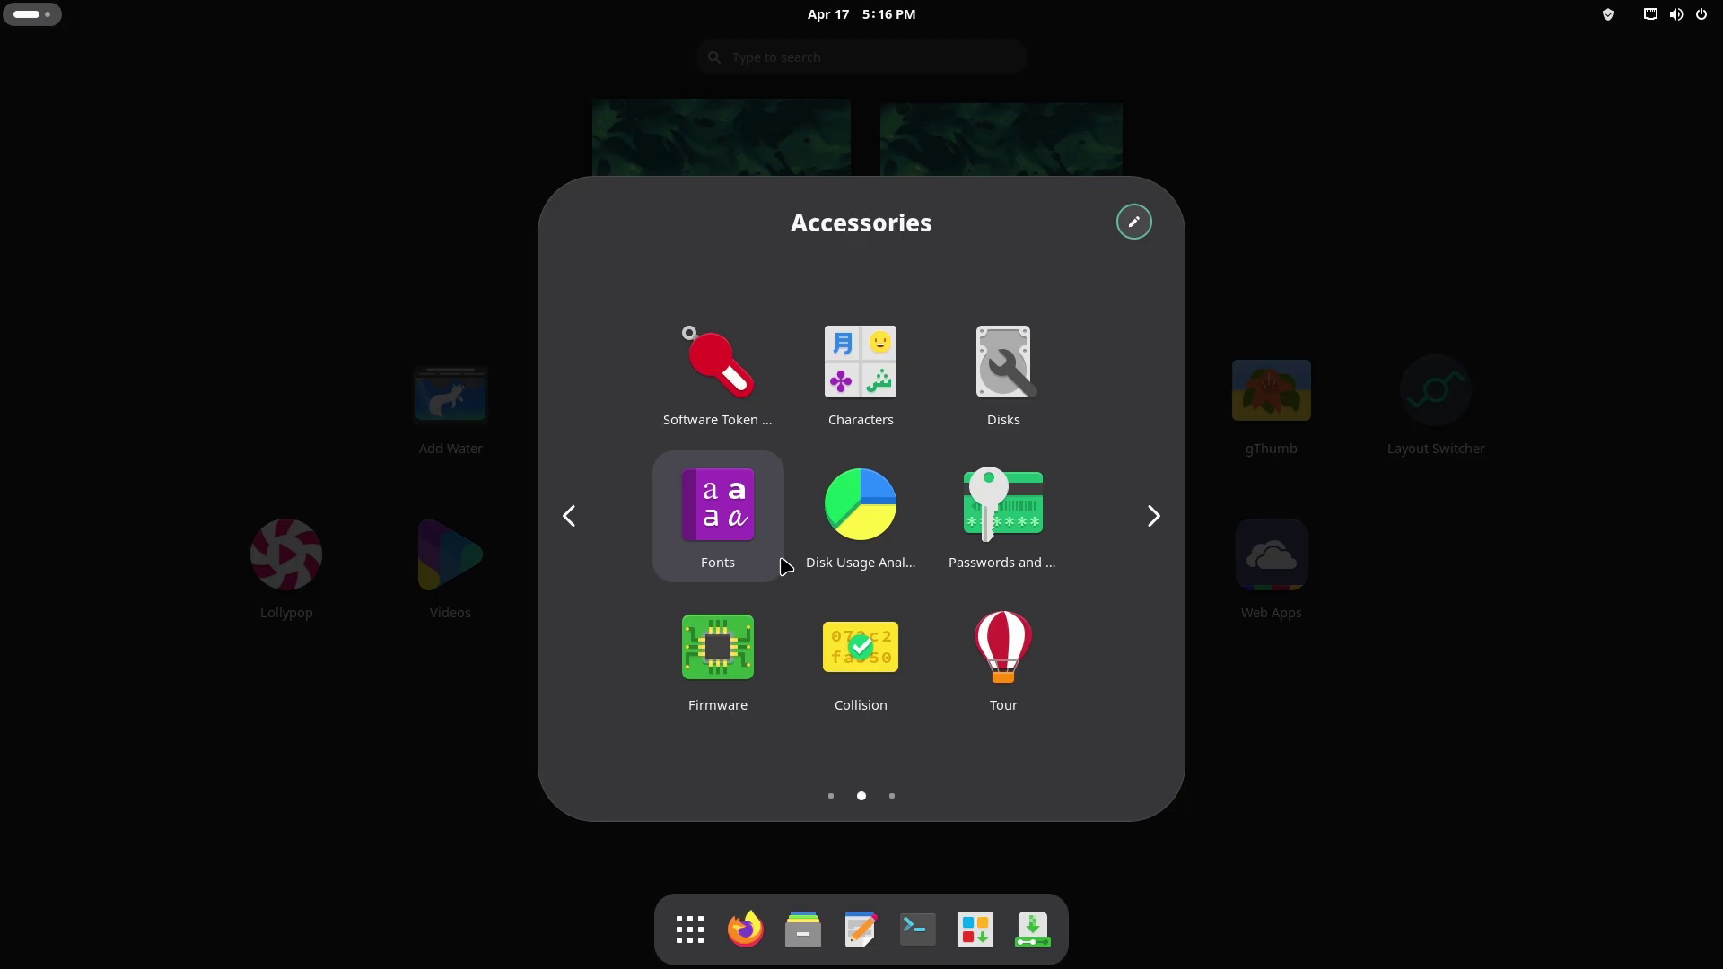
Step: Page to the last Accessories page, back to the first, then close the folder
left_click(1153, 515)
left_click(583, 529)
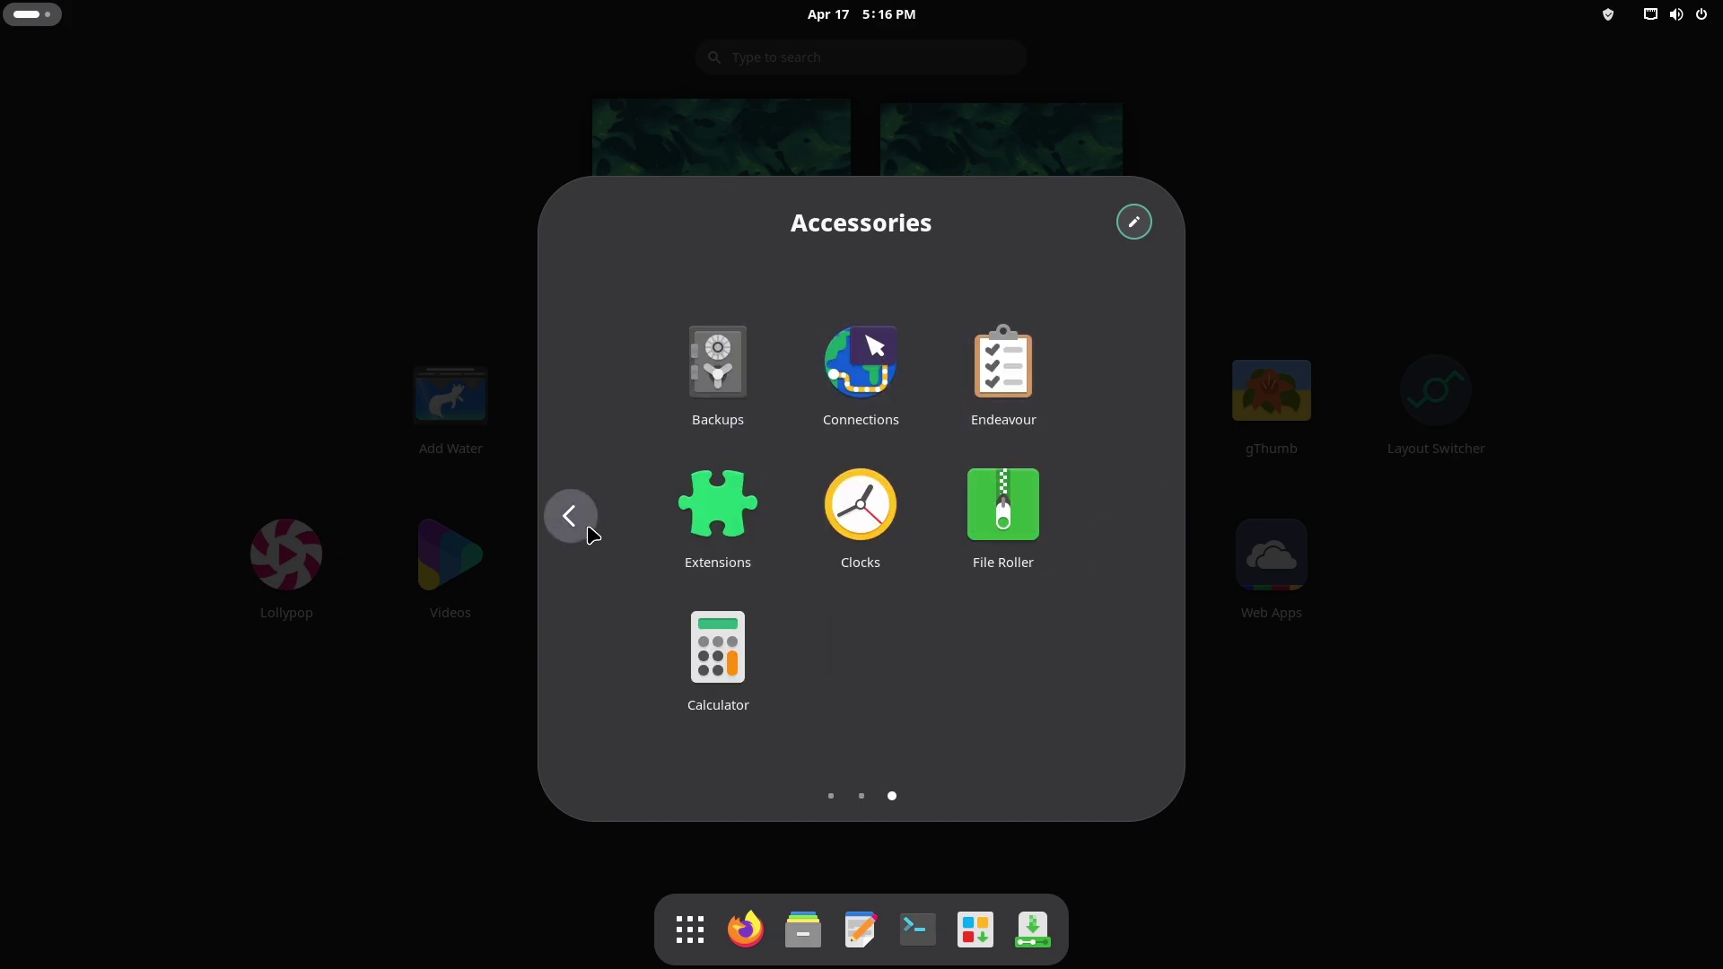
left_click(588, 531)
left_click(368, 765)
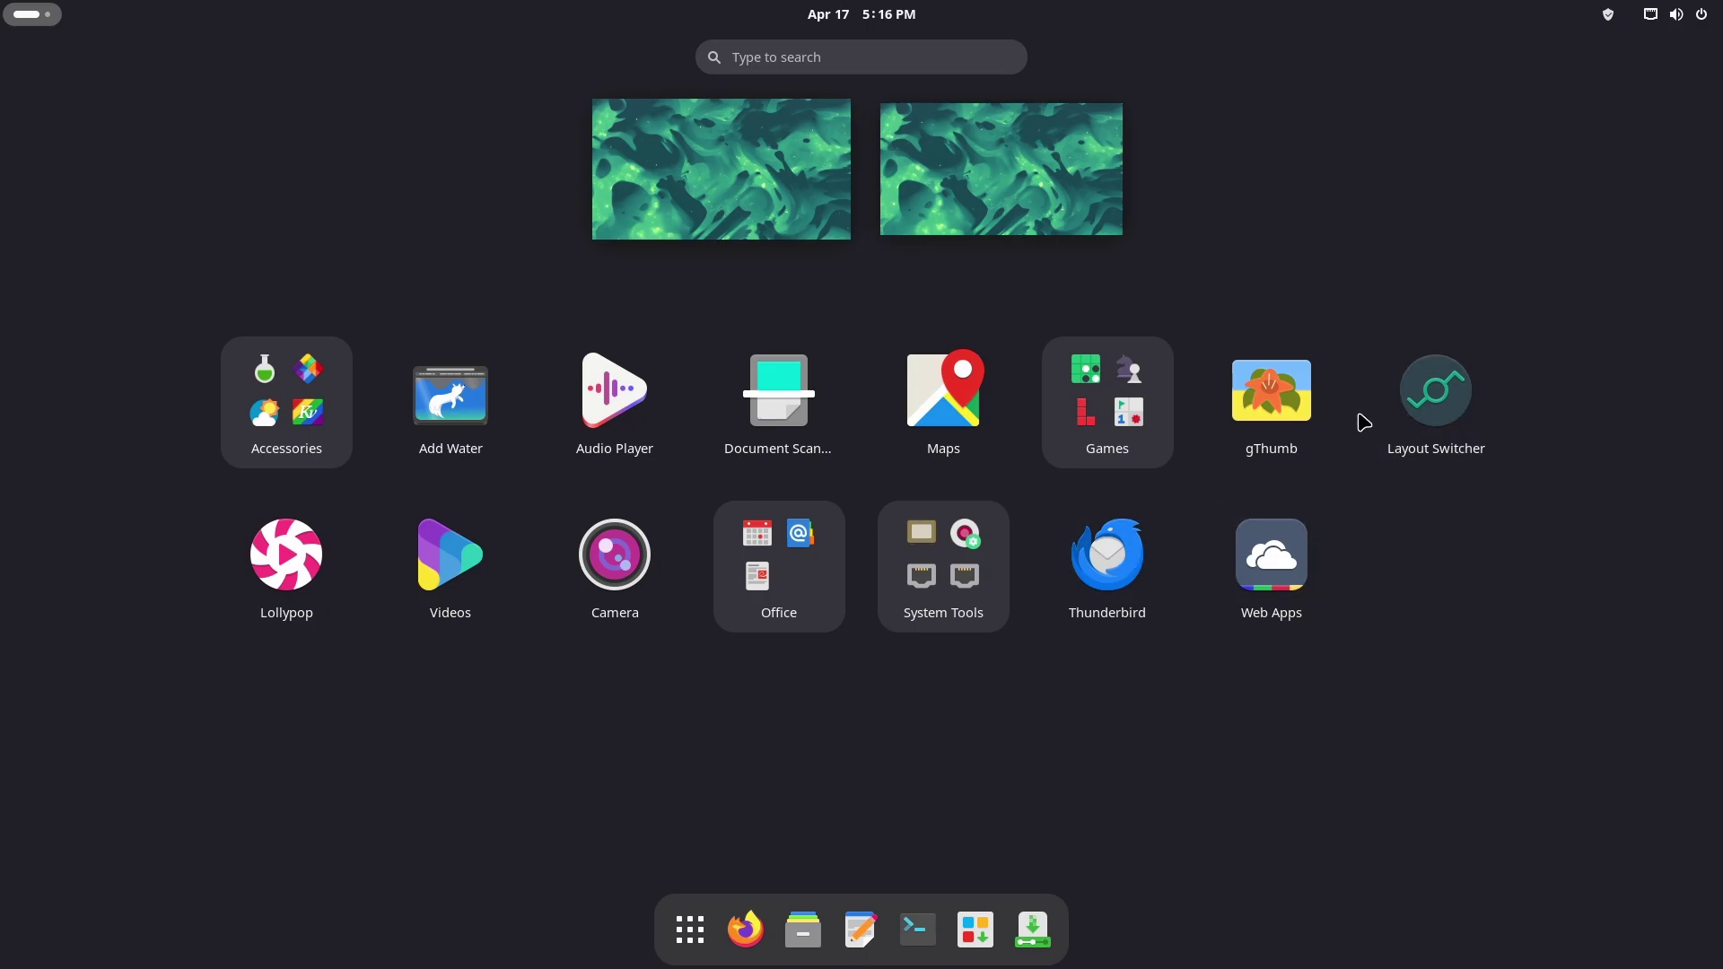
Step: Select and apply the GNOME layout in Layout Switcher, then close the window
left_click(1454, 431)
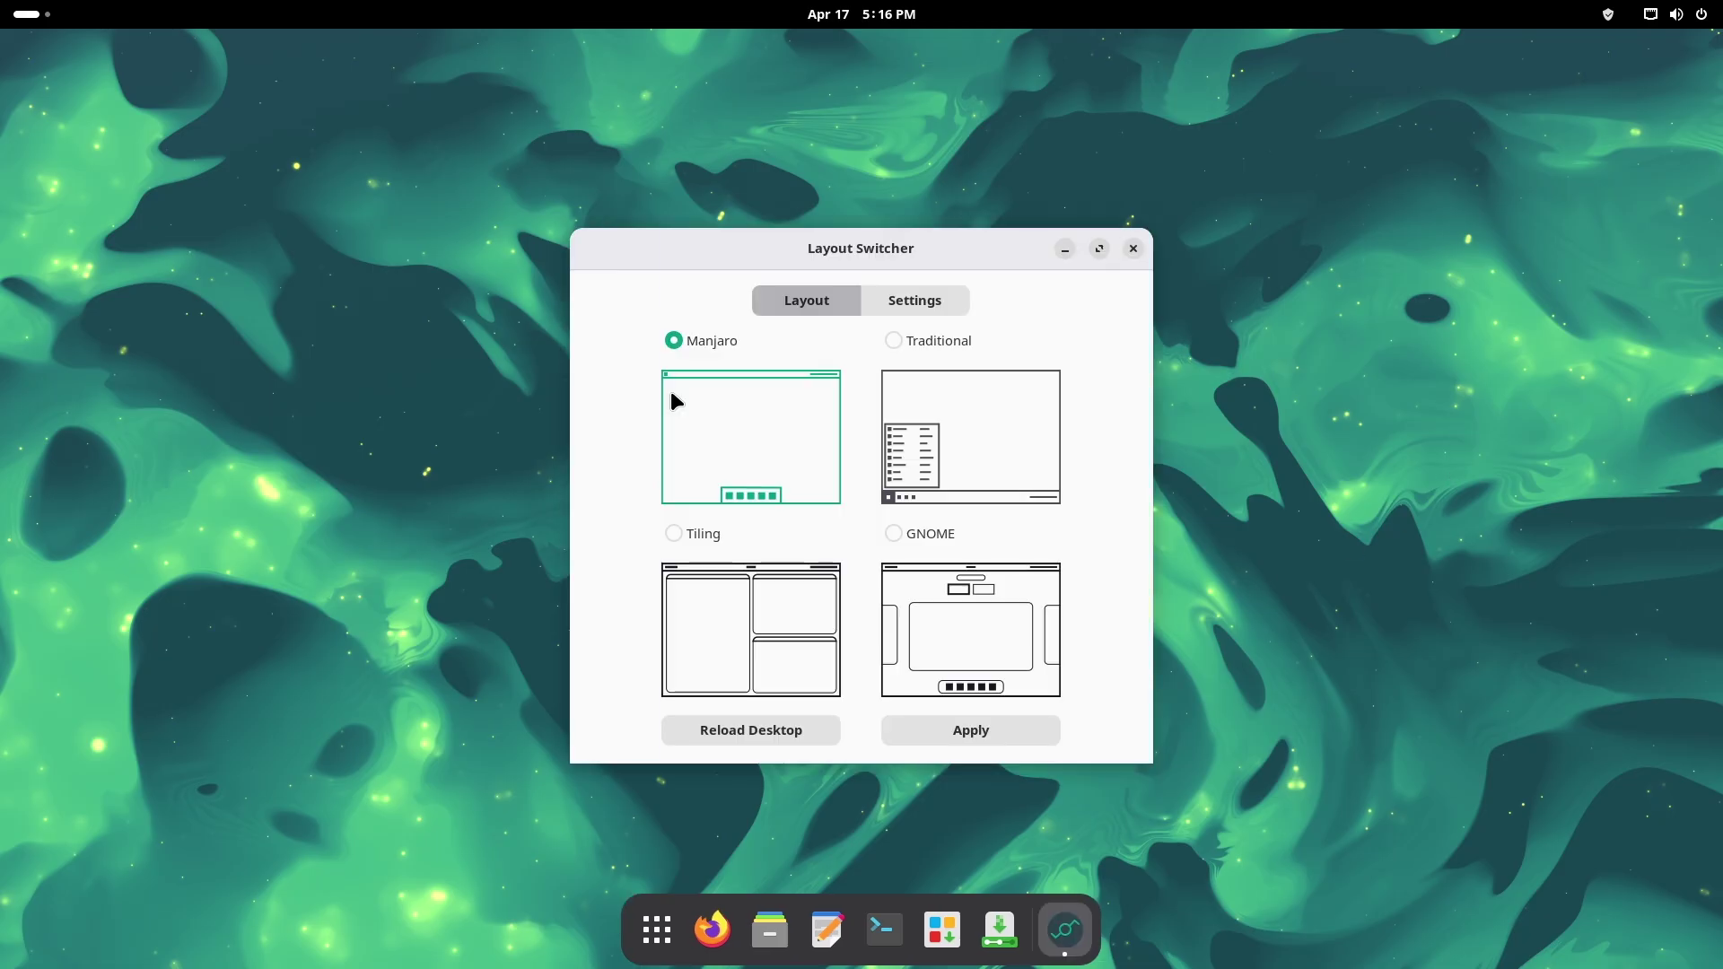
left_click(893, 534)
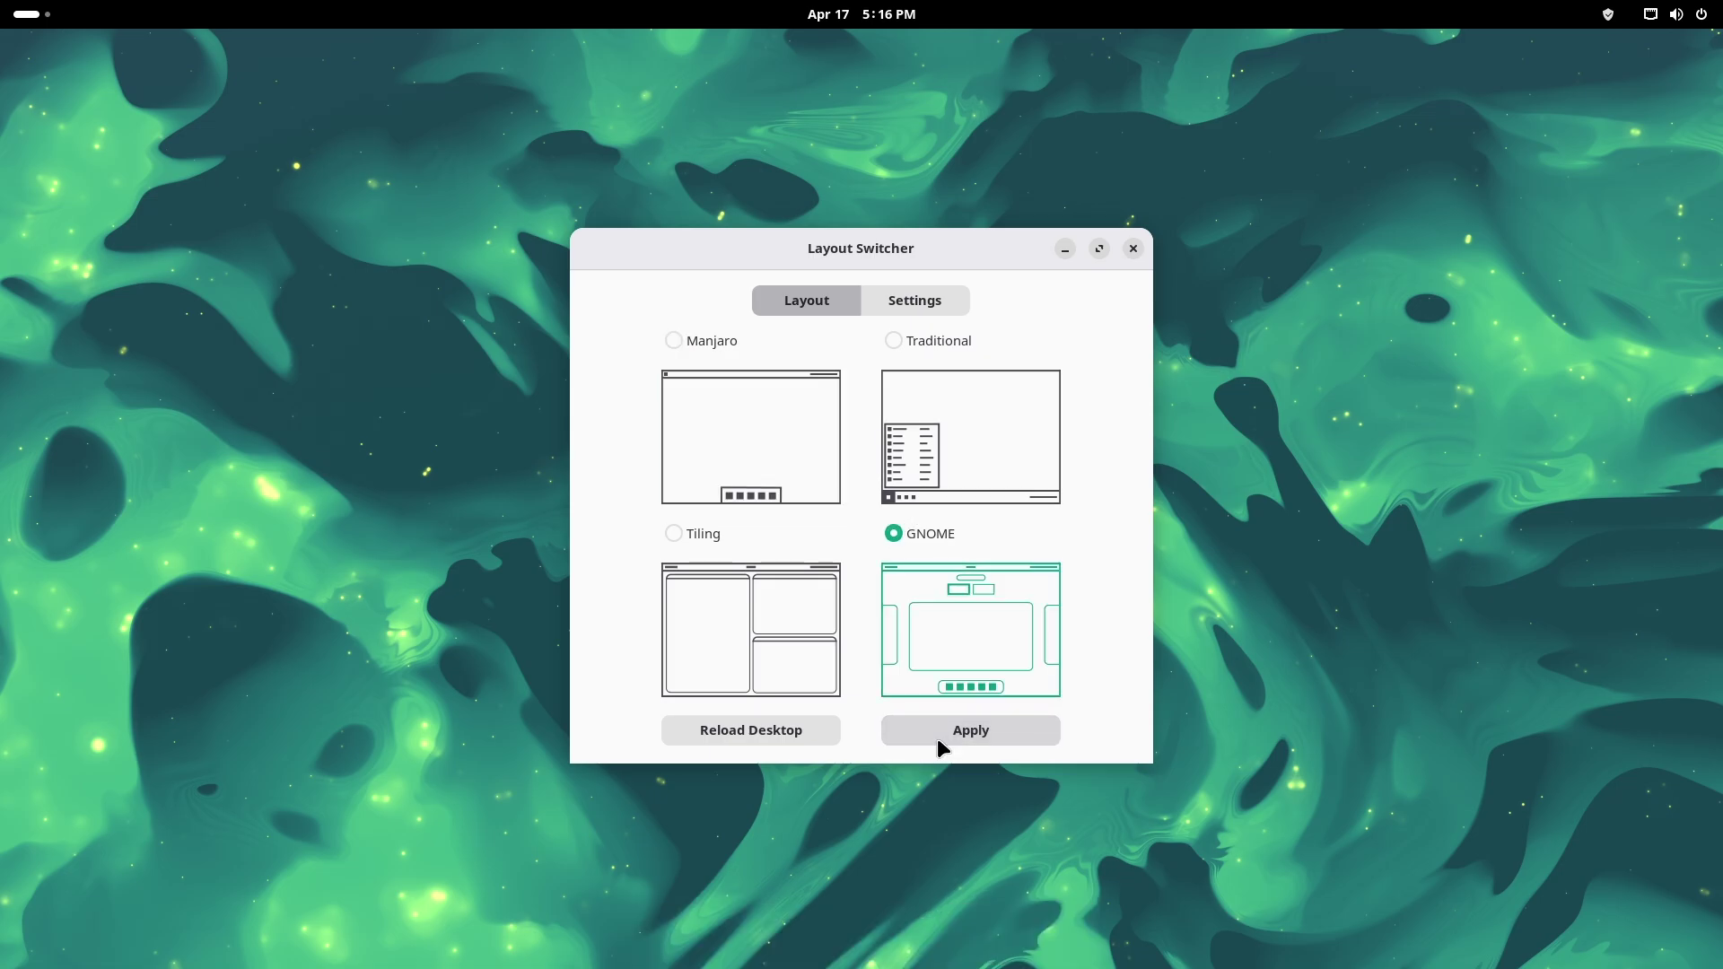
left_click(38, 21)
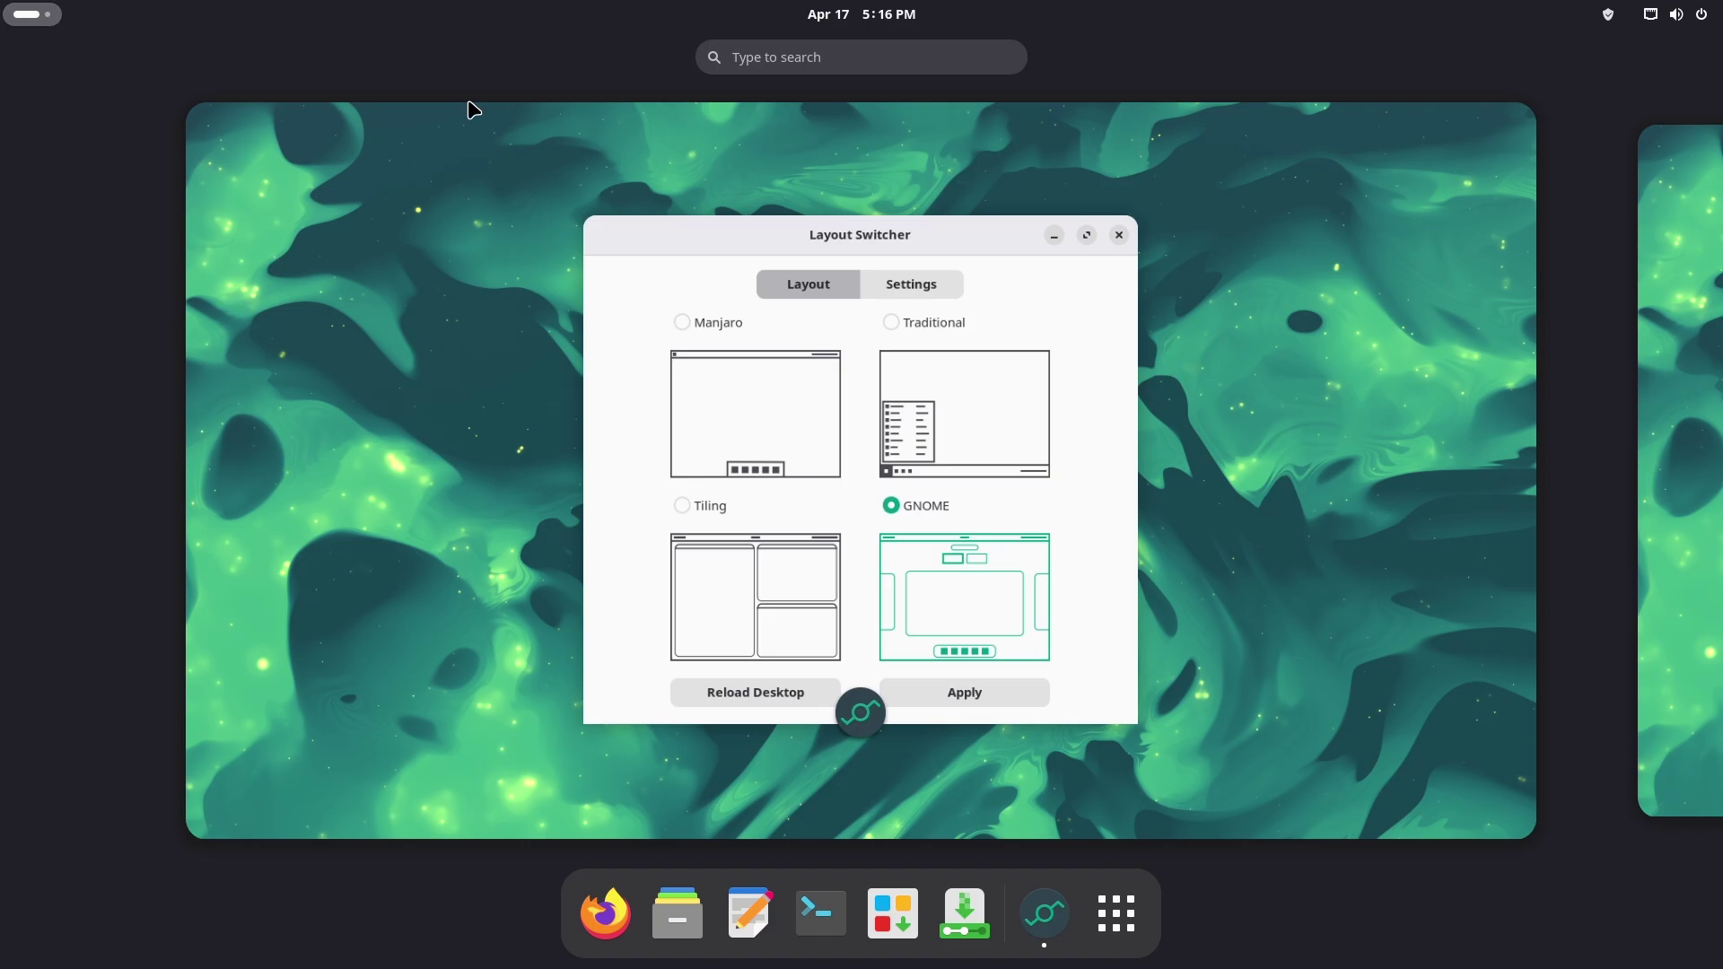
left_click(1146, 221)
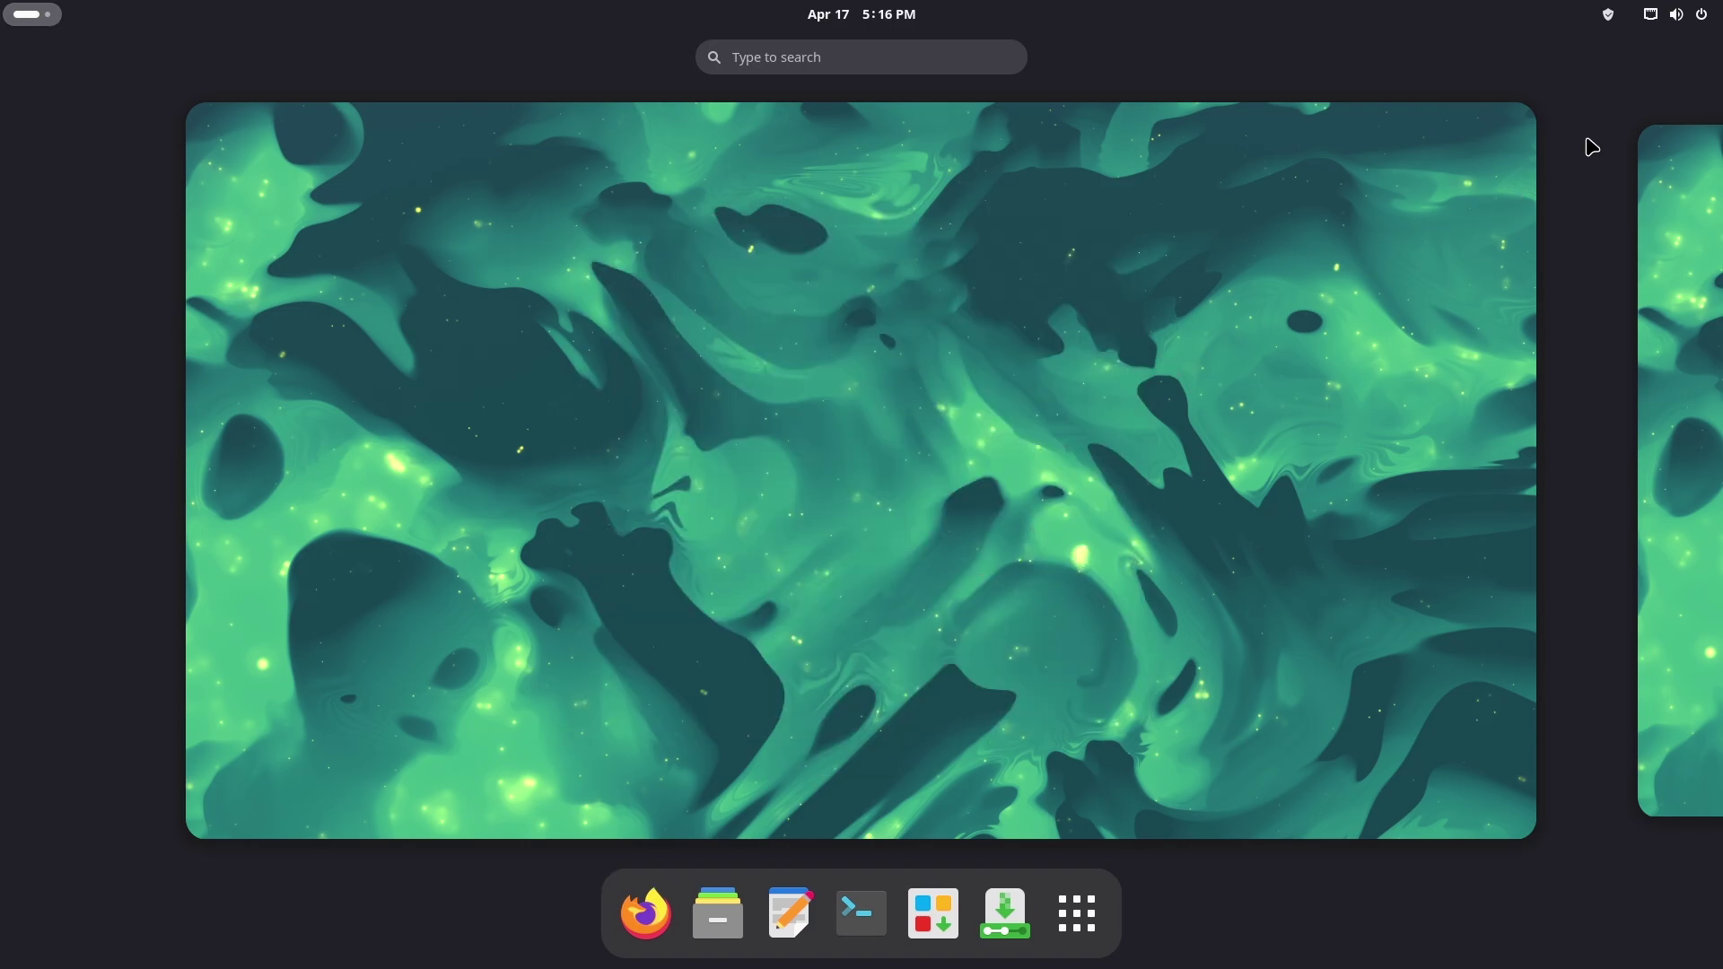
left_click(1686, 22)
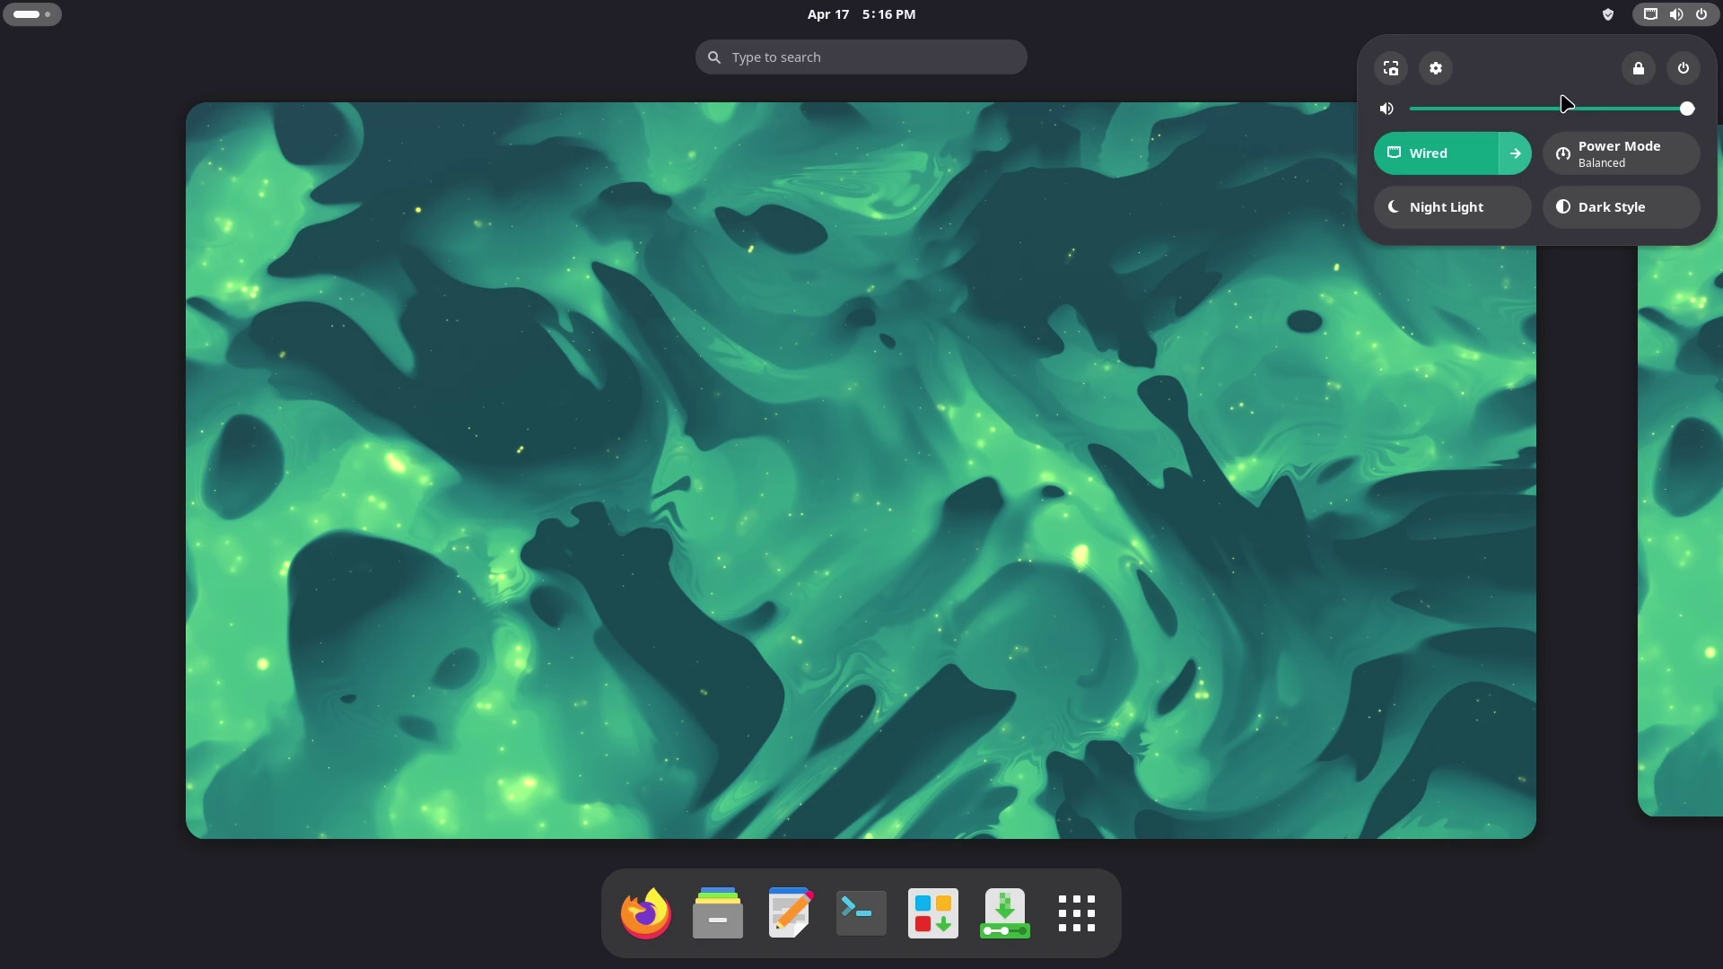
left_click(1705, 16)
left_click(1079, 908)
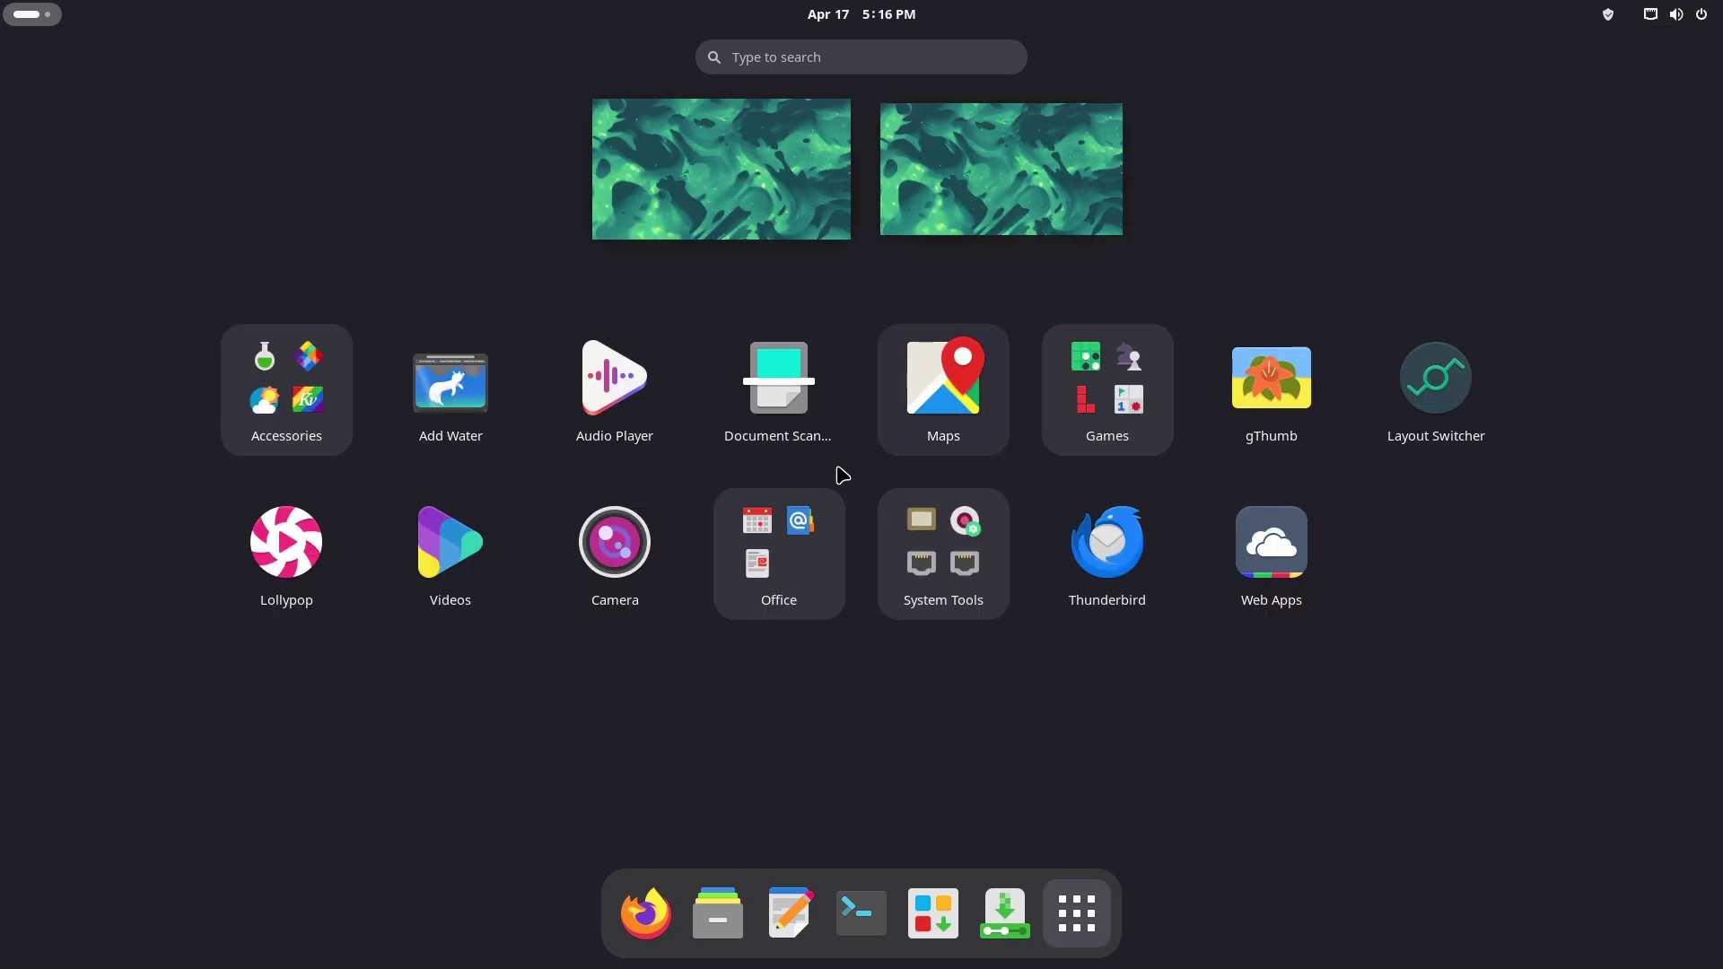
left_click(789, 216)
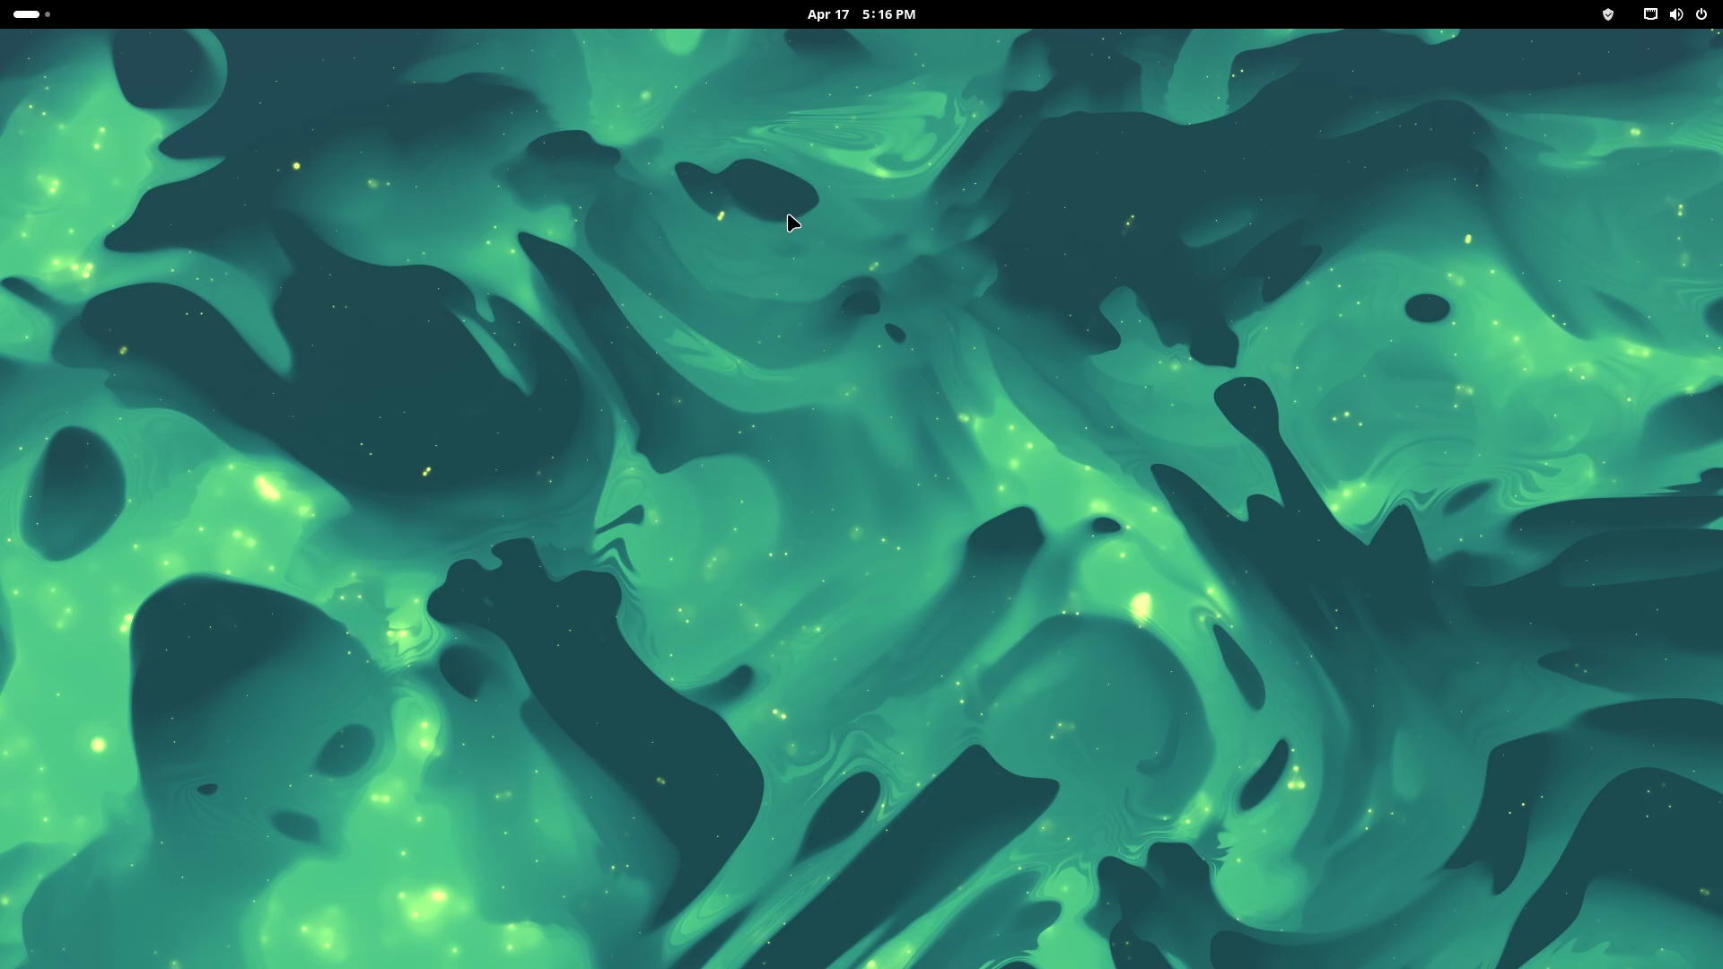
left_click(27, 18)
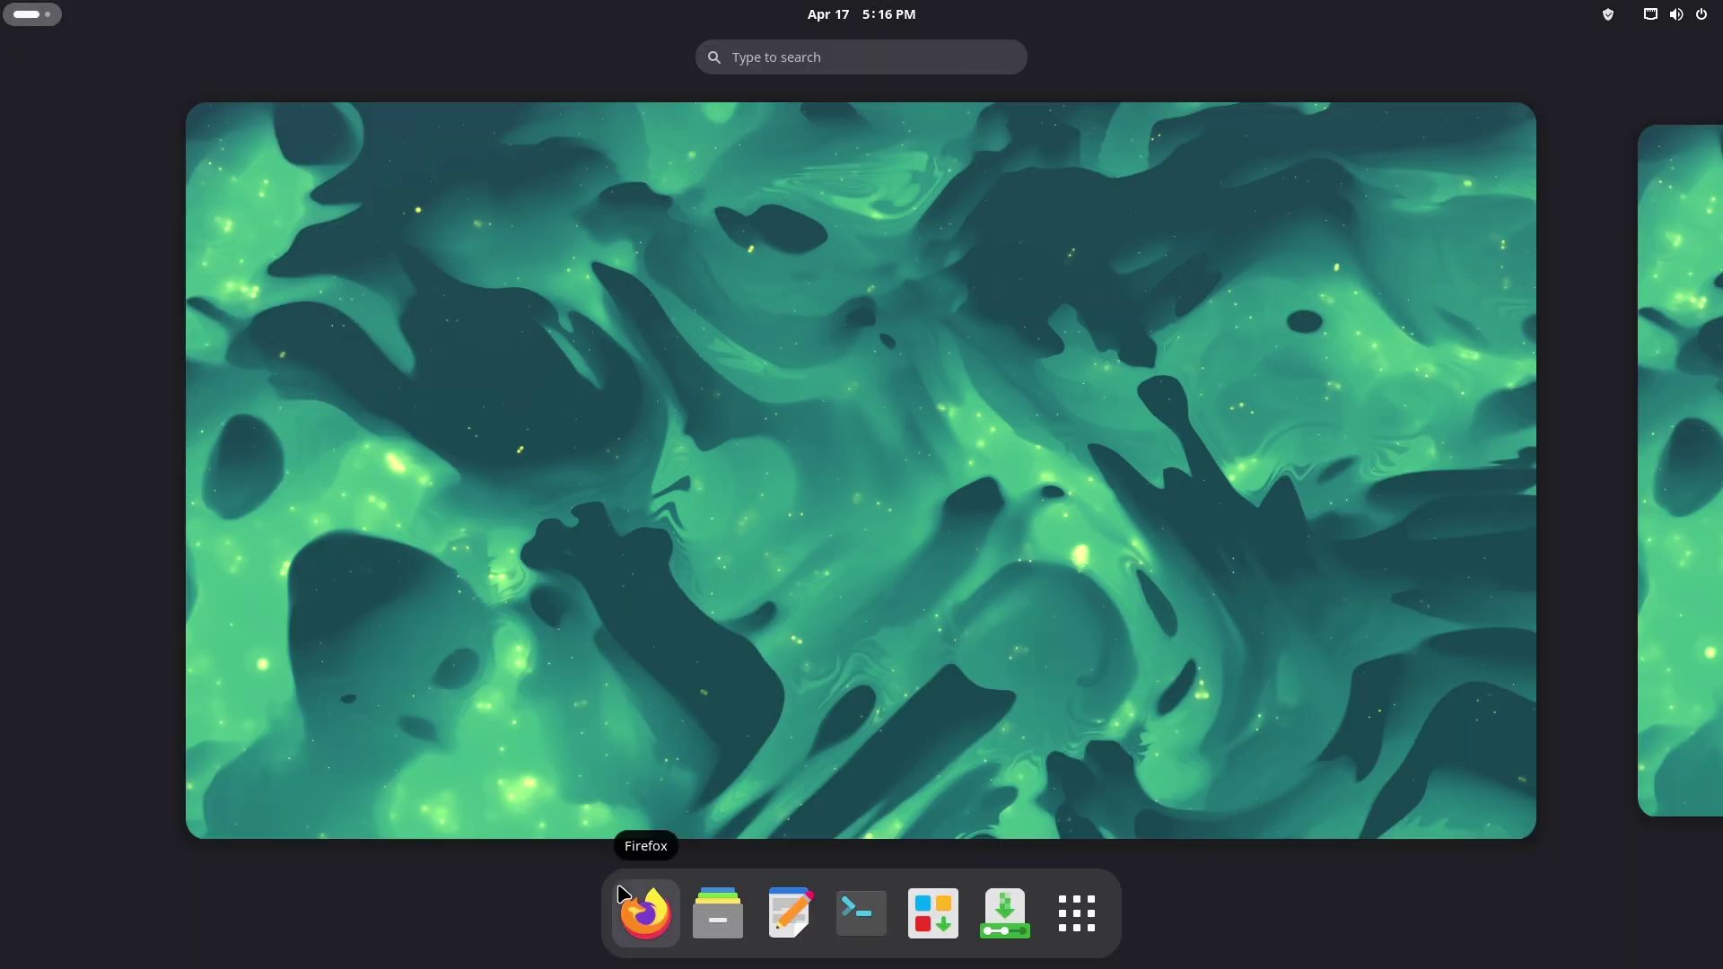
Step: Launch Firefox and search Google for 'extentions'
left_click(644, 912)
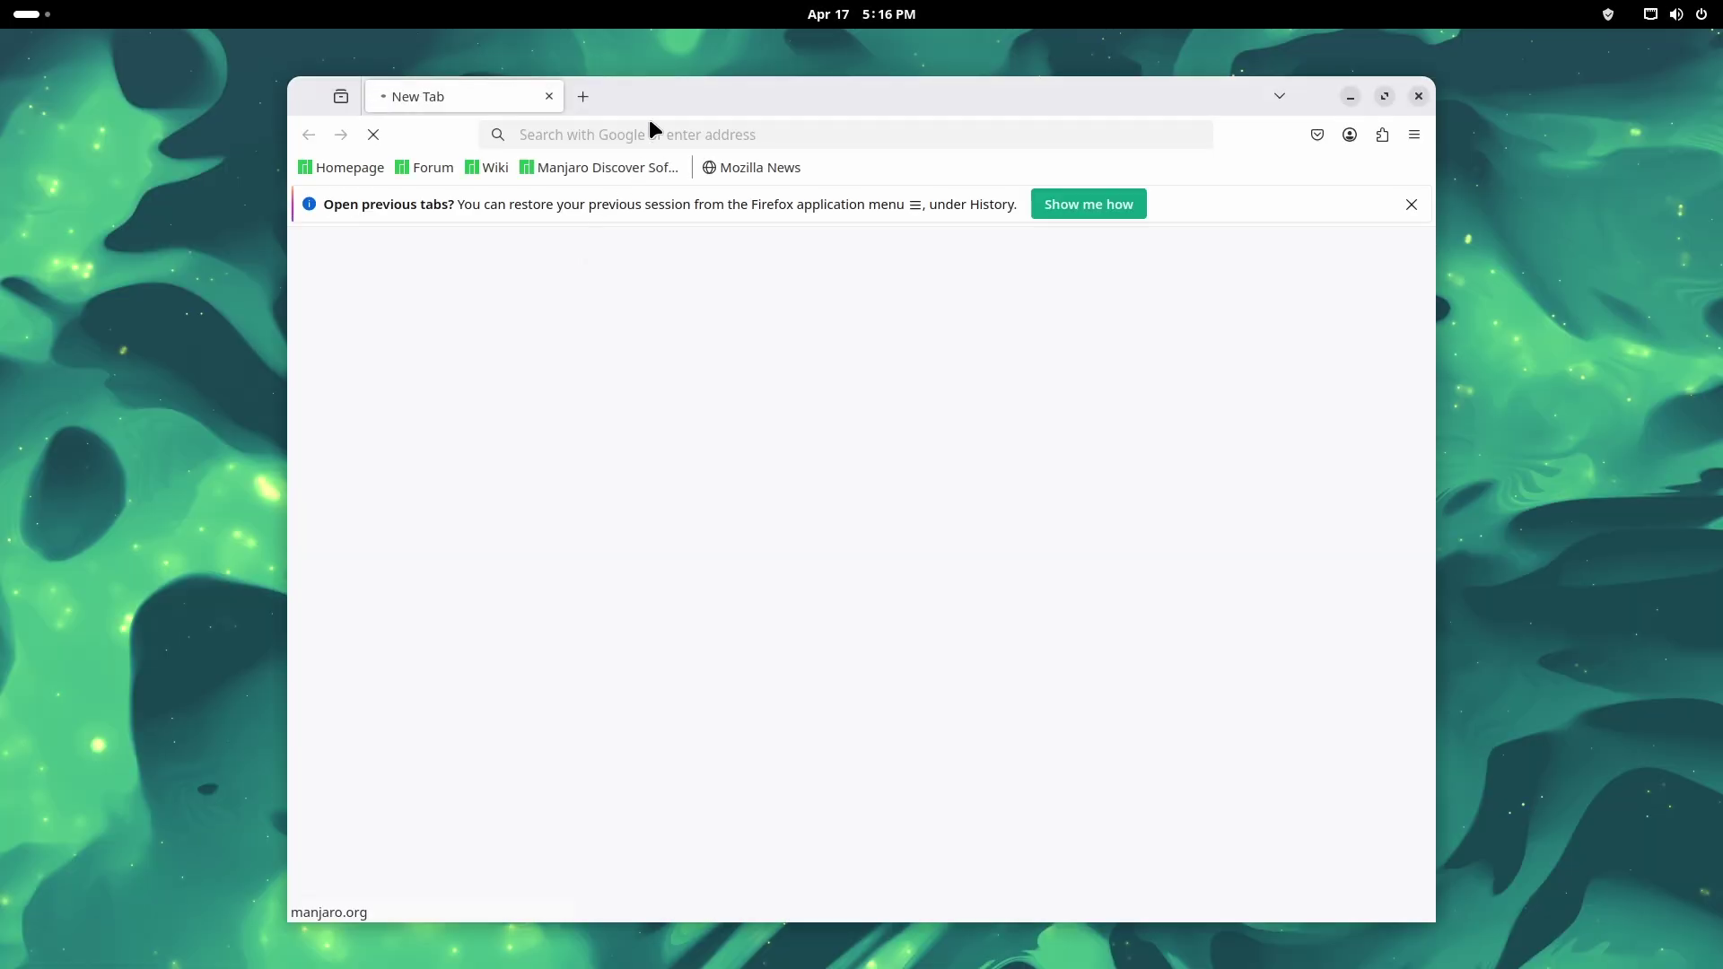
left_click(618, 139)
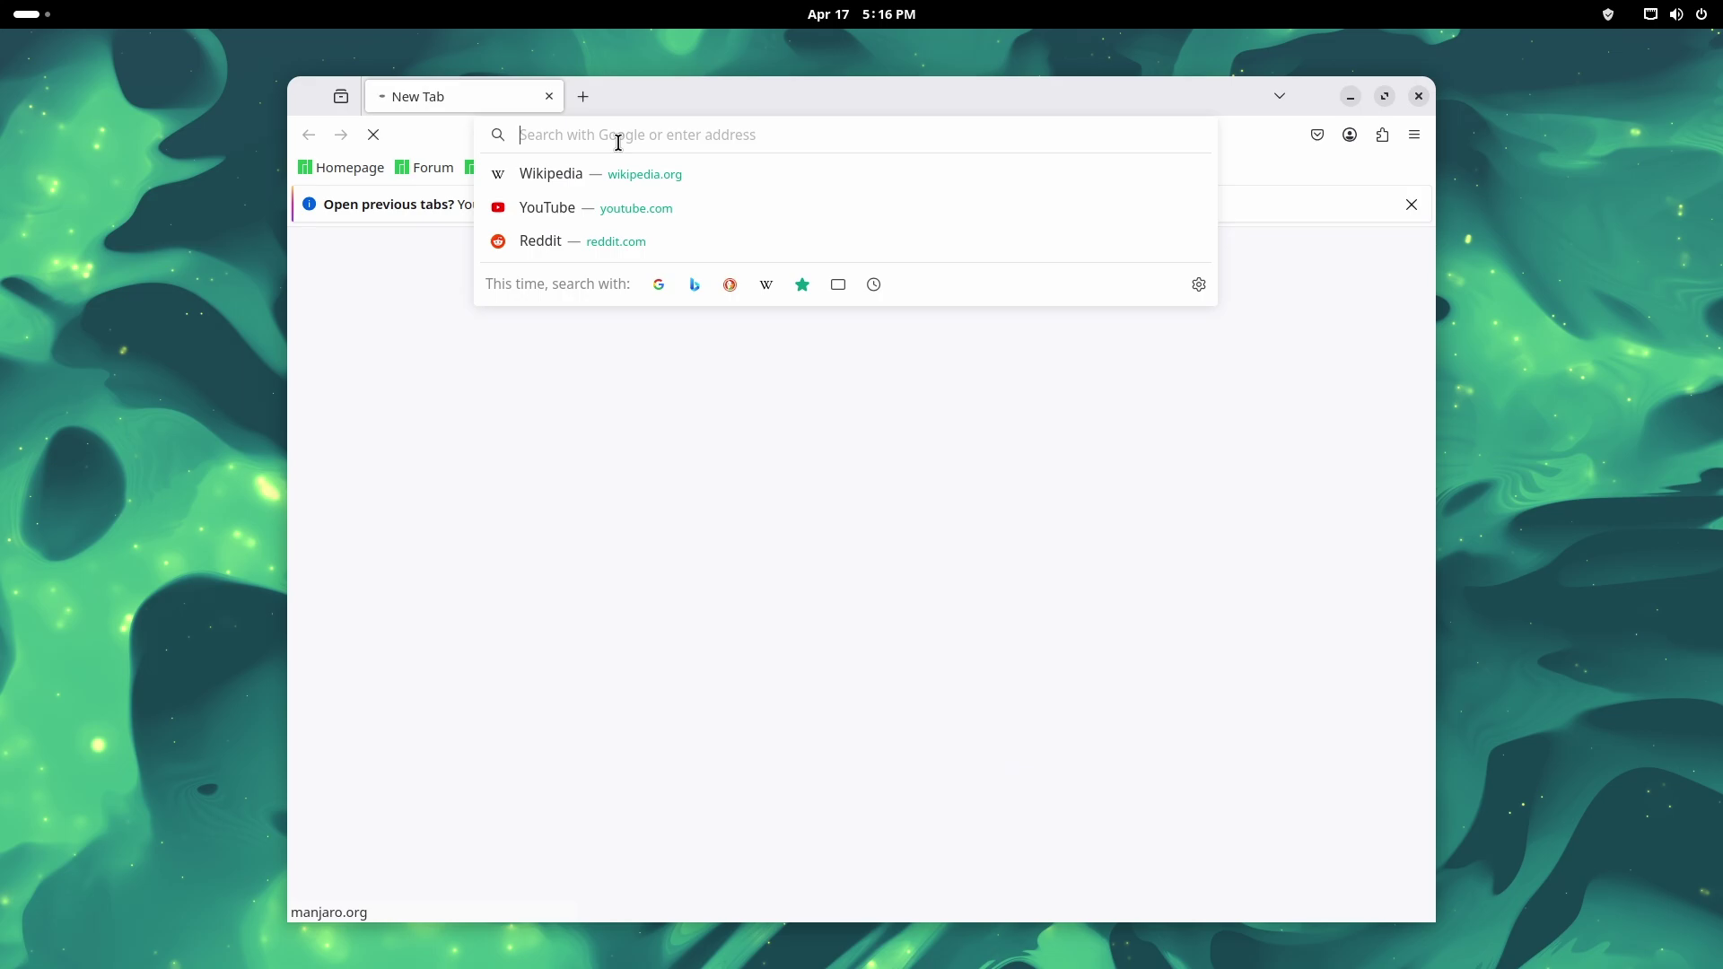
type("extentions")
key("Return")
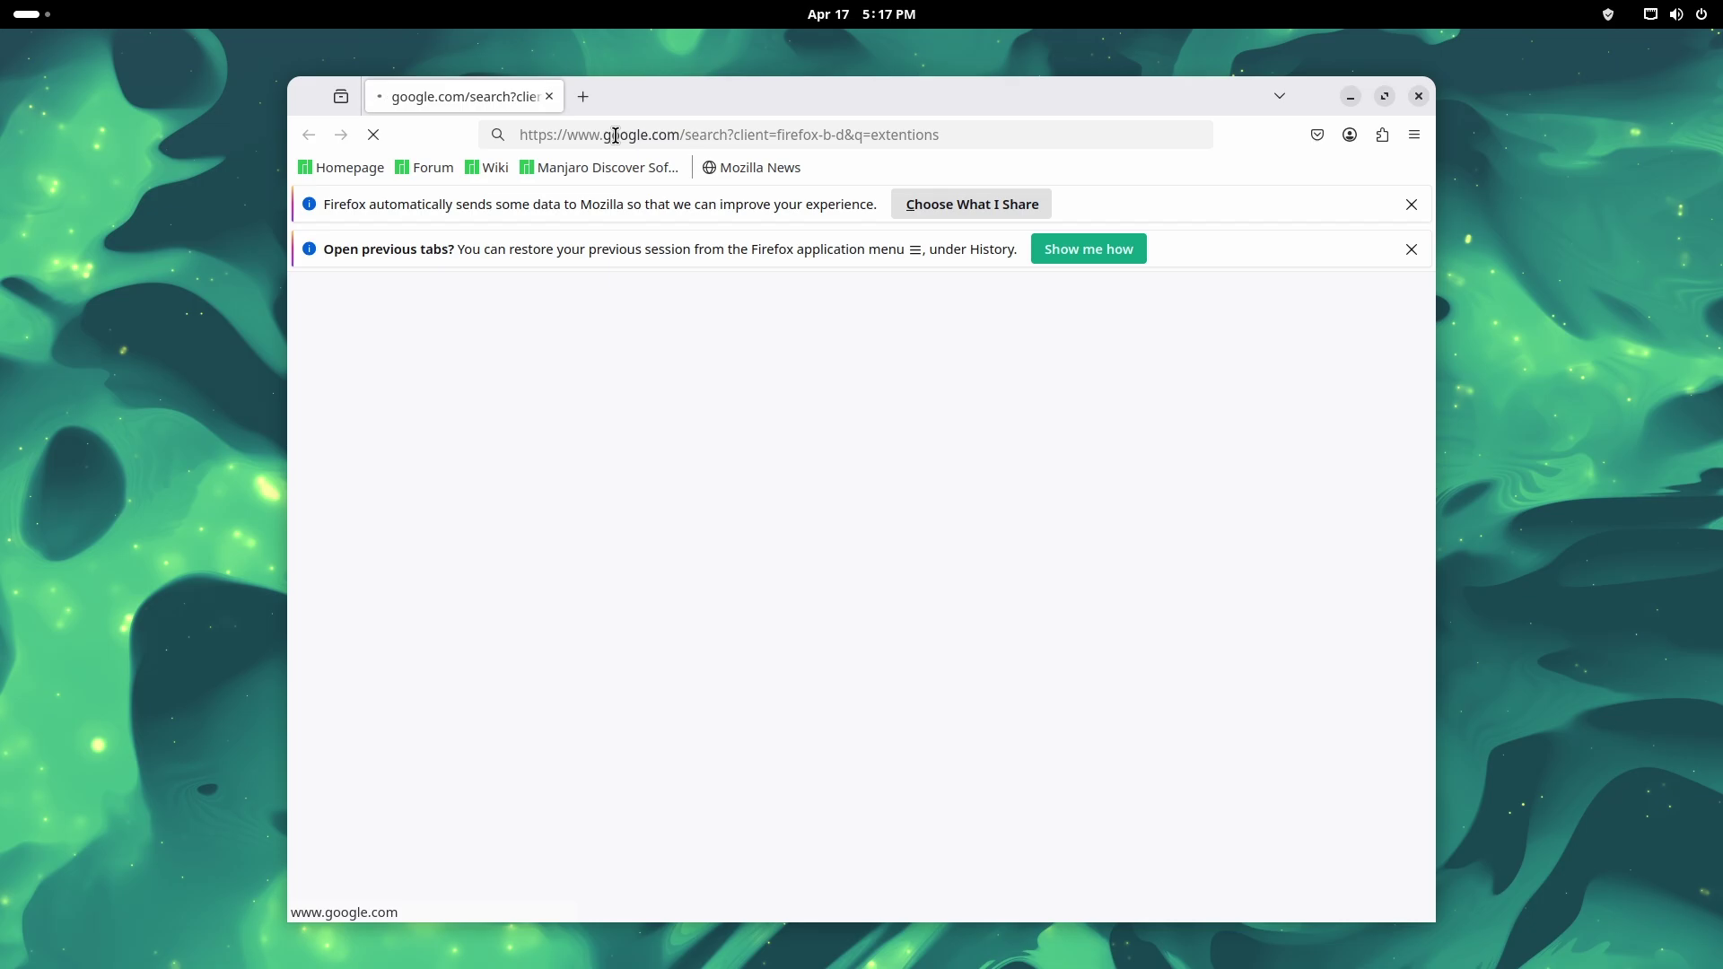
Step: Dismiss the data-sharing notice, quit Firefox with Ctrl+Q, and return to the activities overview
left_click(1411, 203)
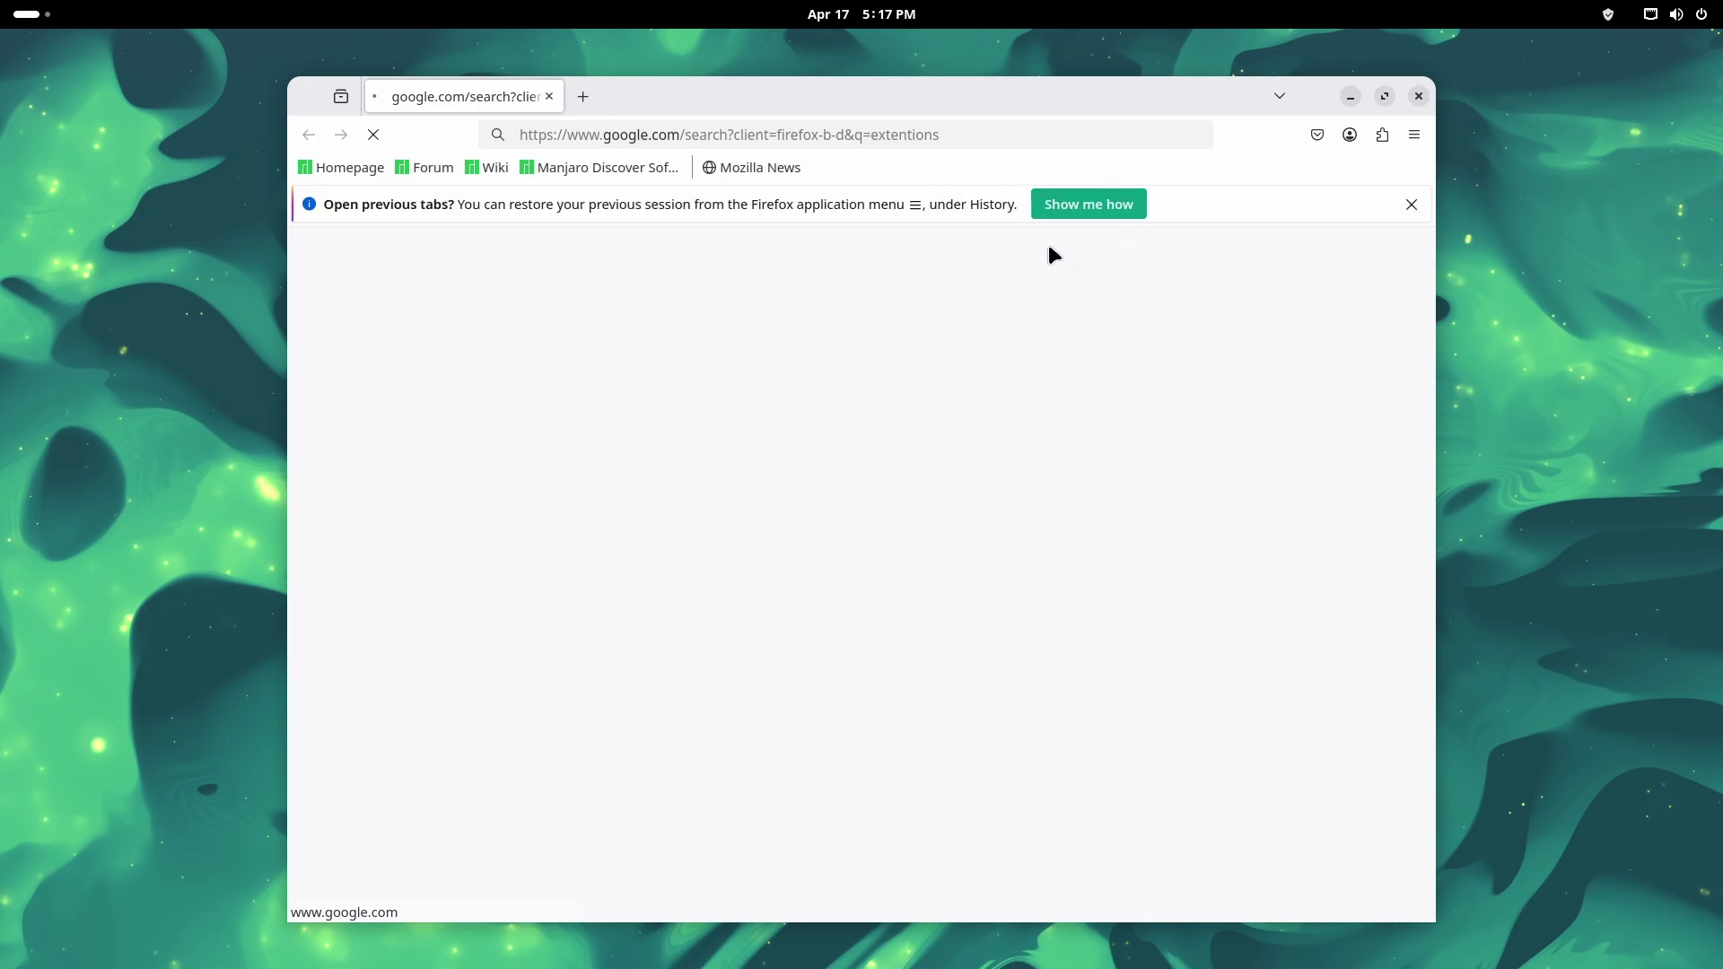
key("ctrl+q")
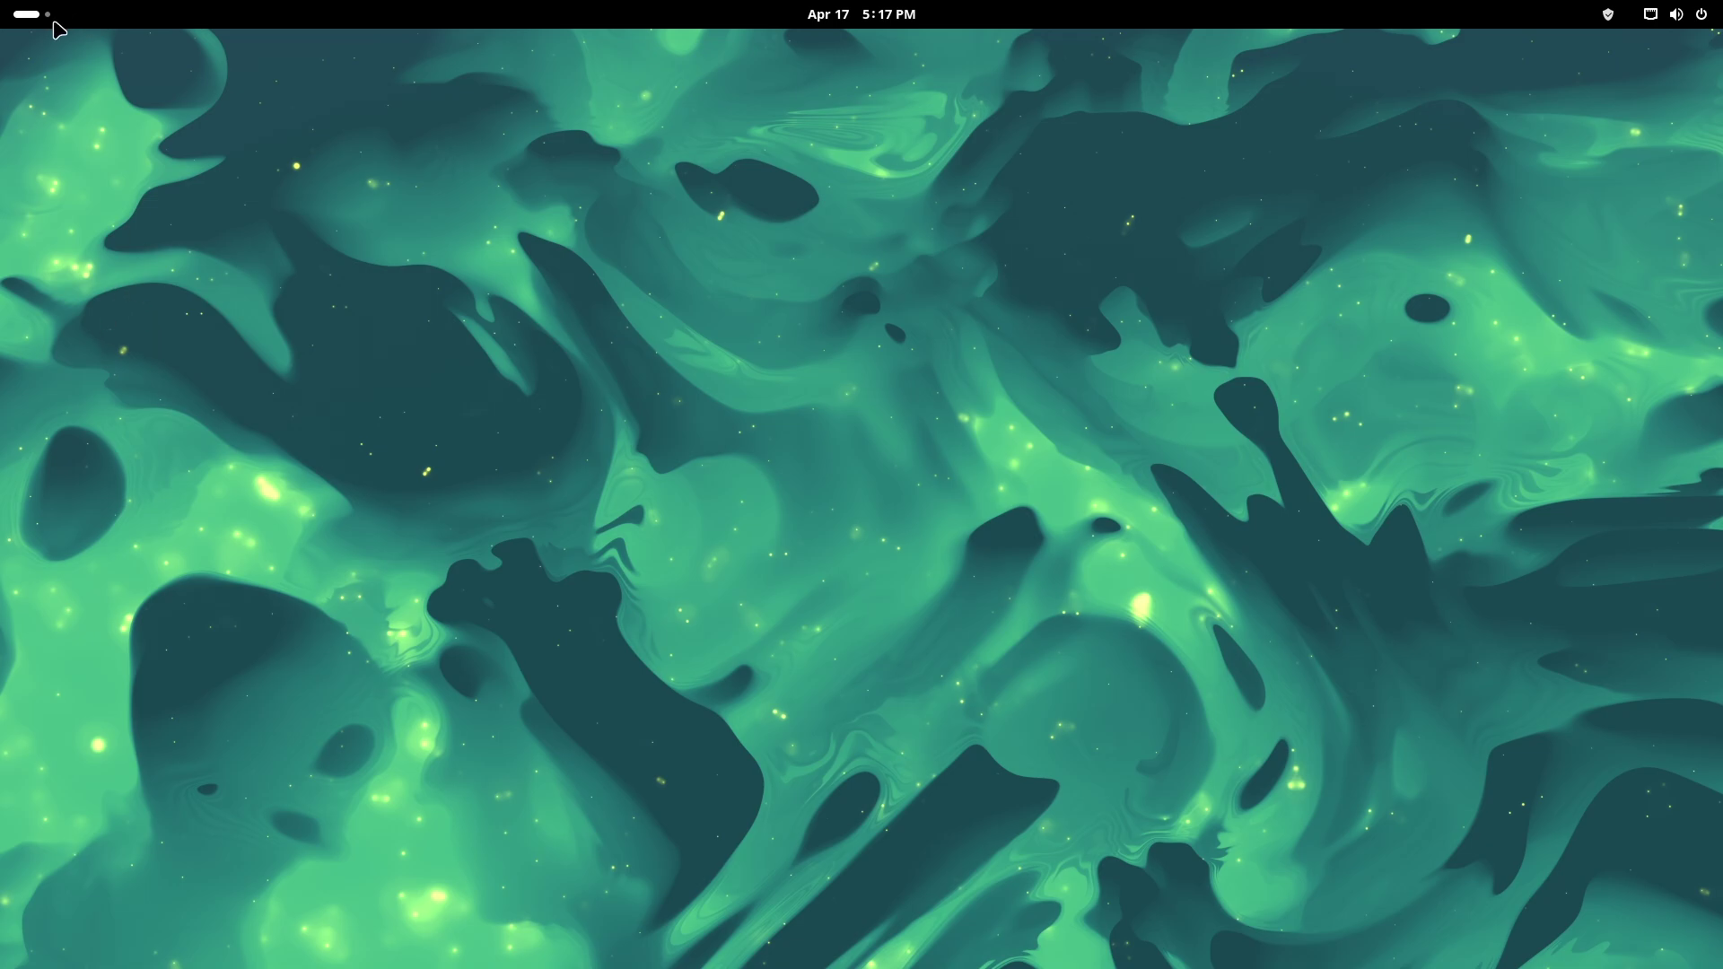
left_click(41, 20)
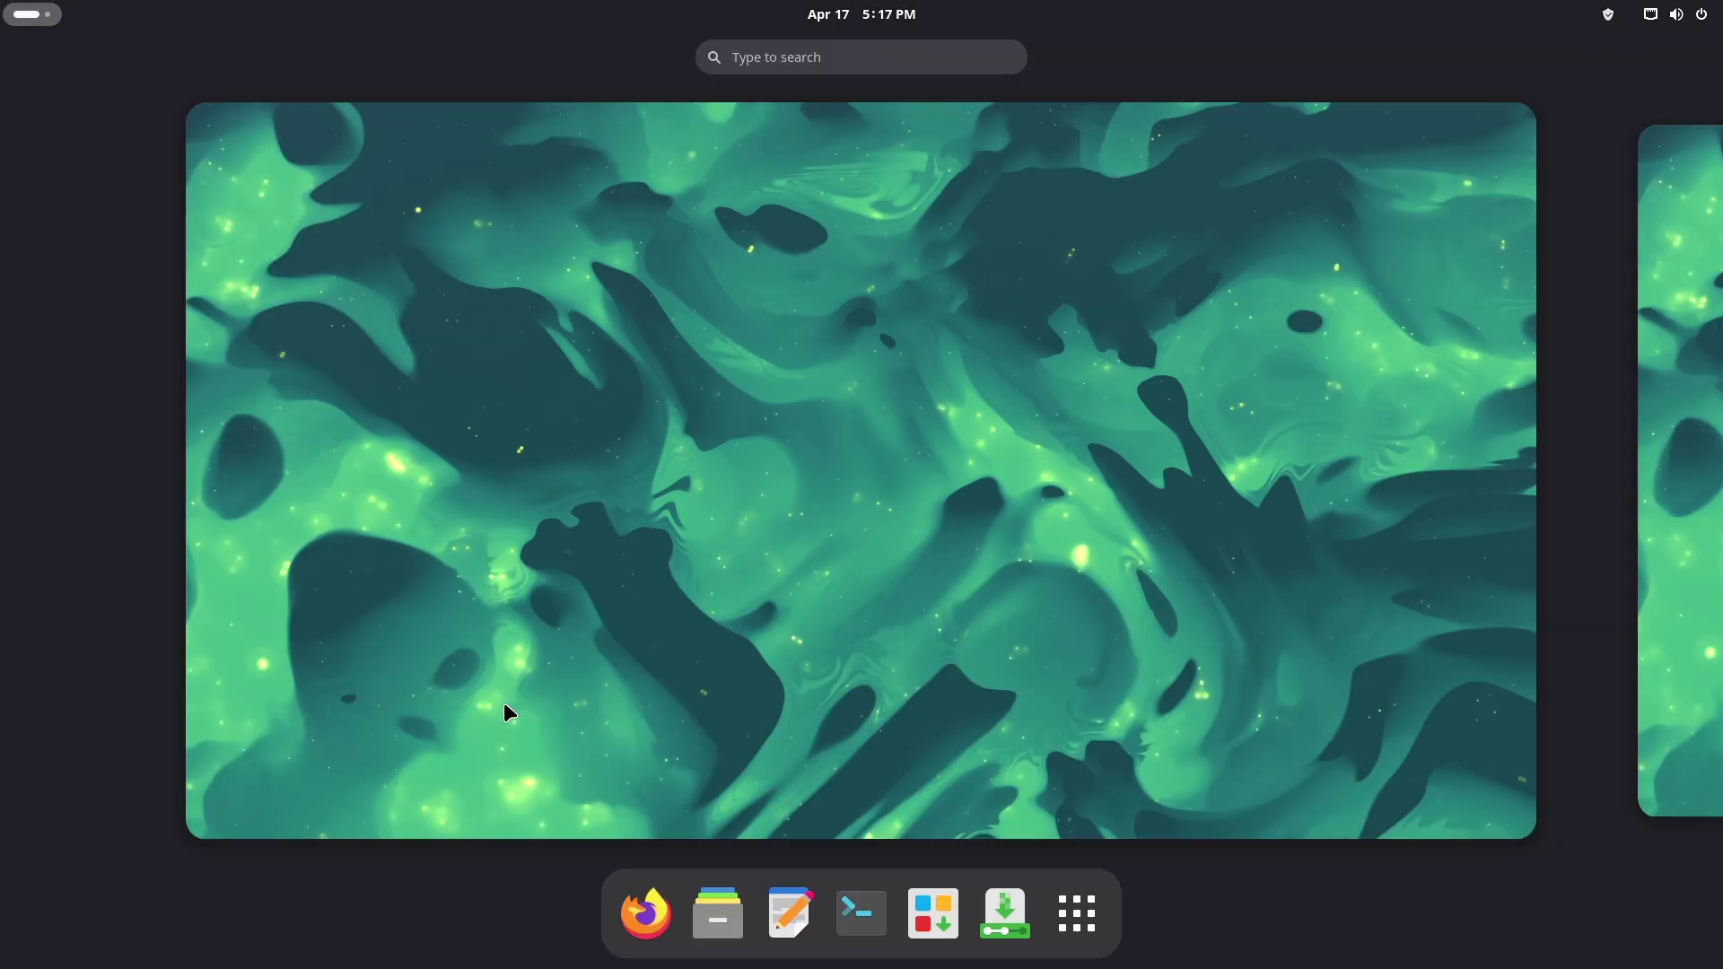
Step: Show the app grid, then the activities overview, scrolling down and back up through the workspaces
left_click(1080, 913)
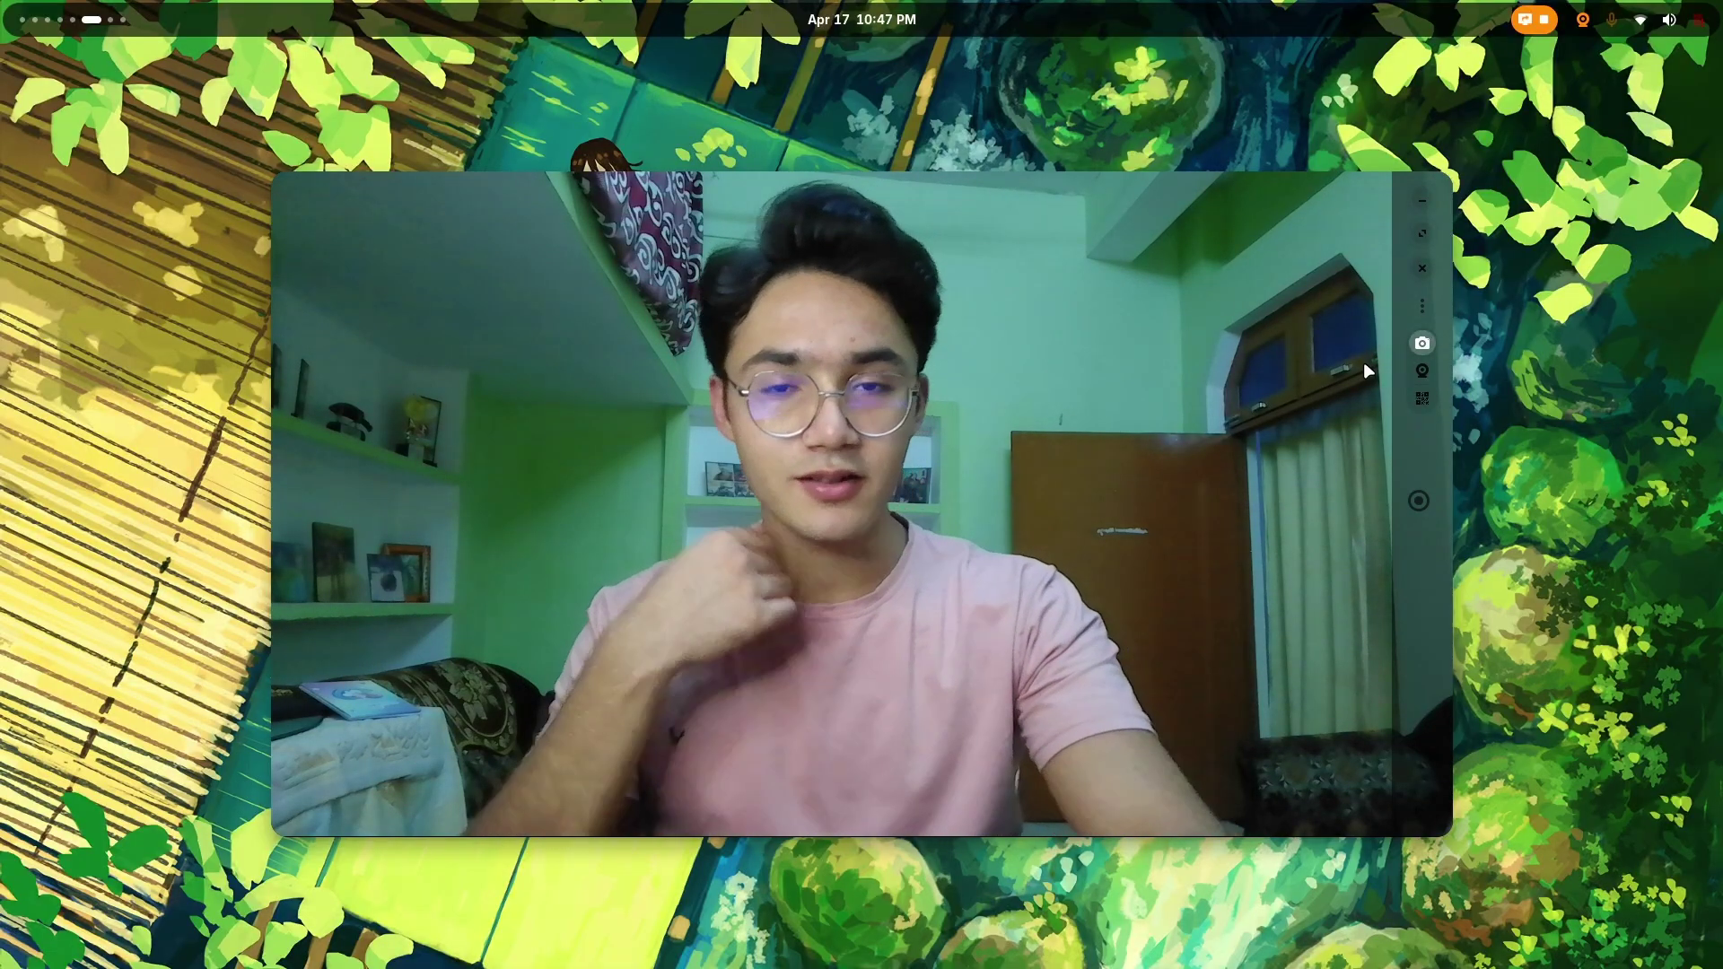
key("super")
scroll(1183, 325, "down", 1)
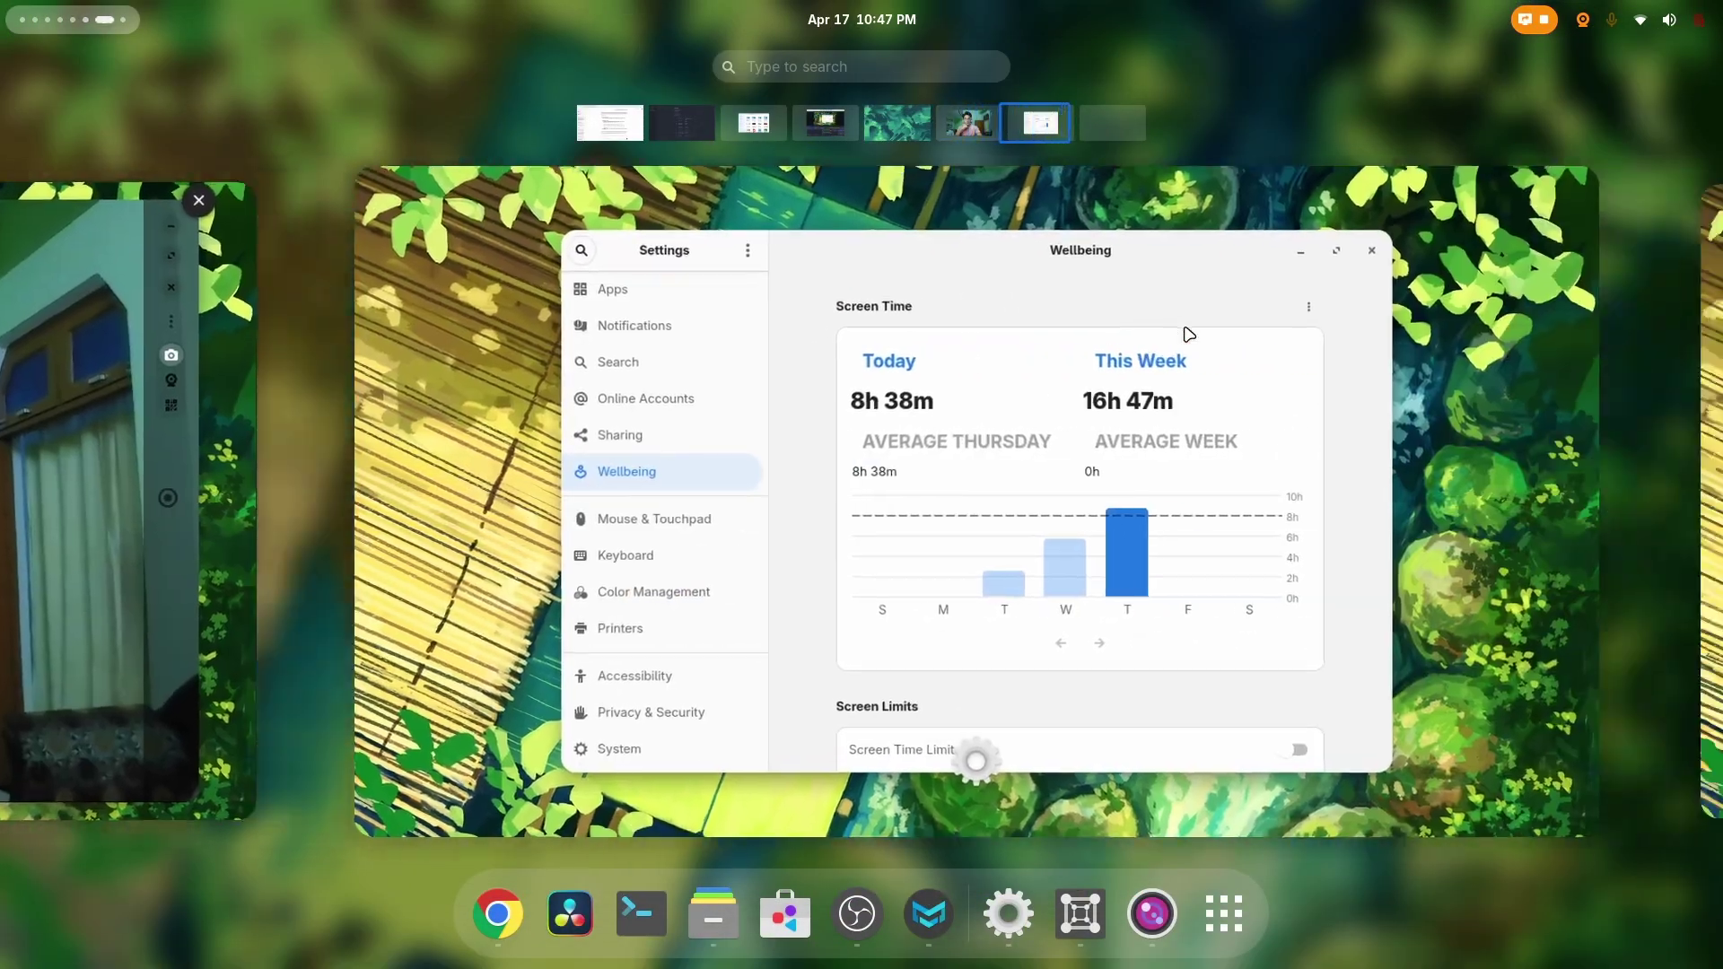
scroll(1182, 325, "down", 1)
scroll(1183, 325, "up", 2)
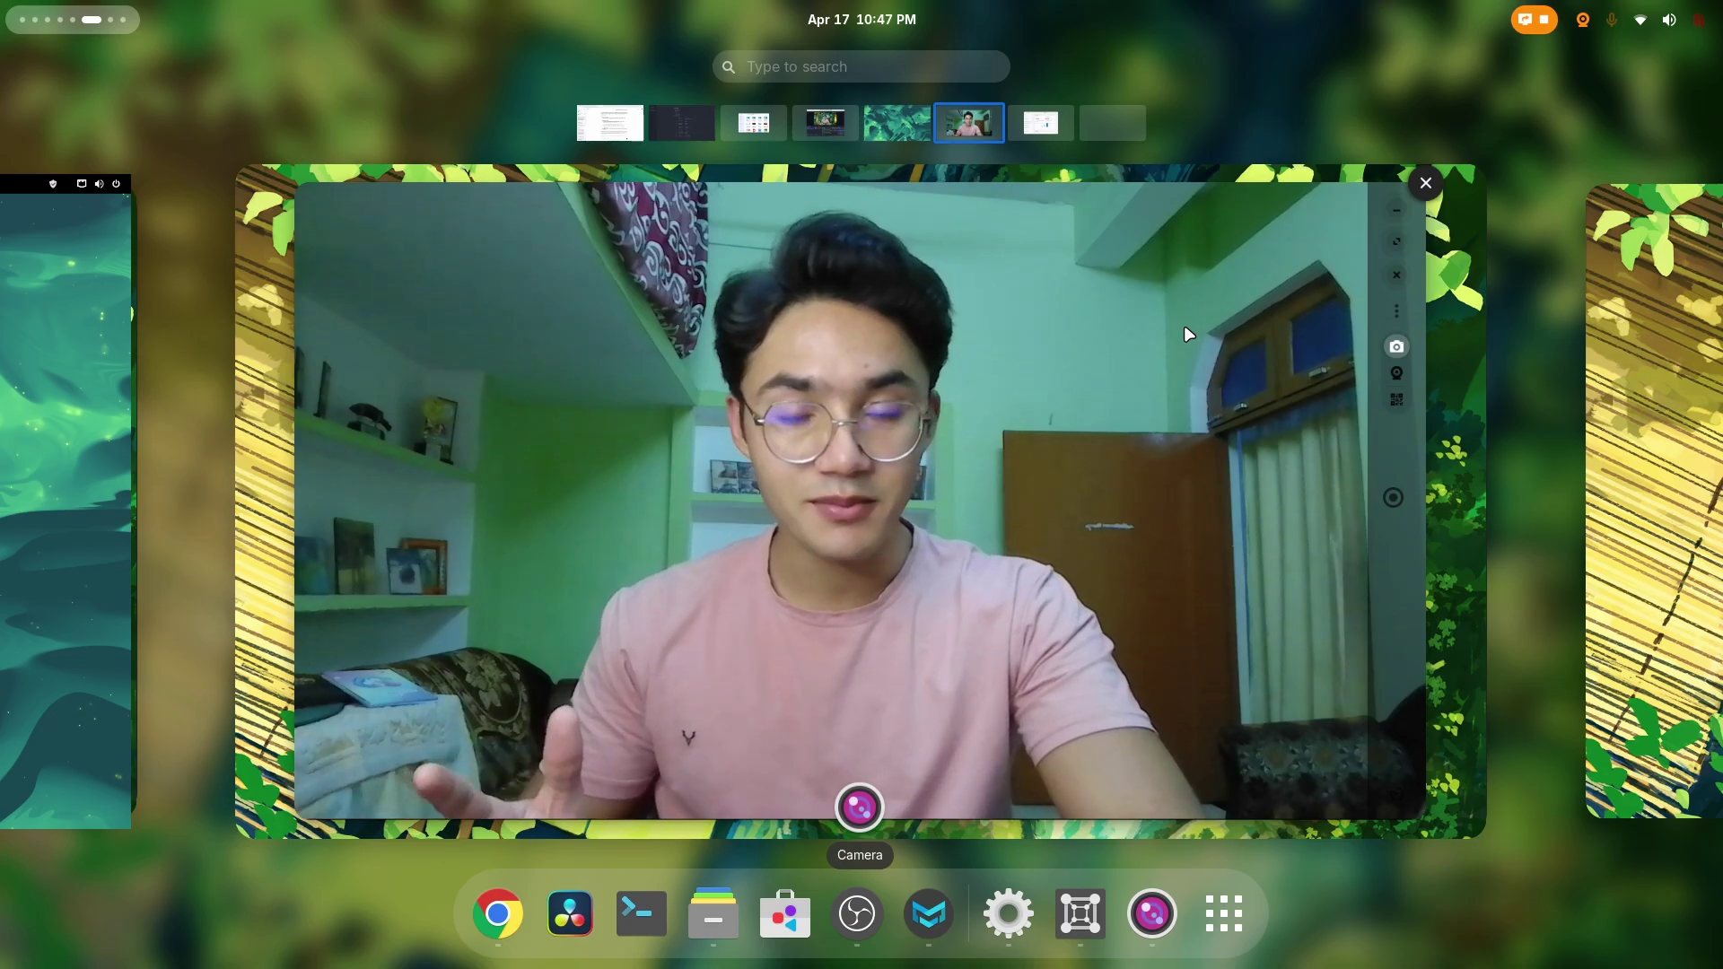
scroll(1183, 334, "up", 5)
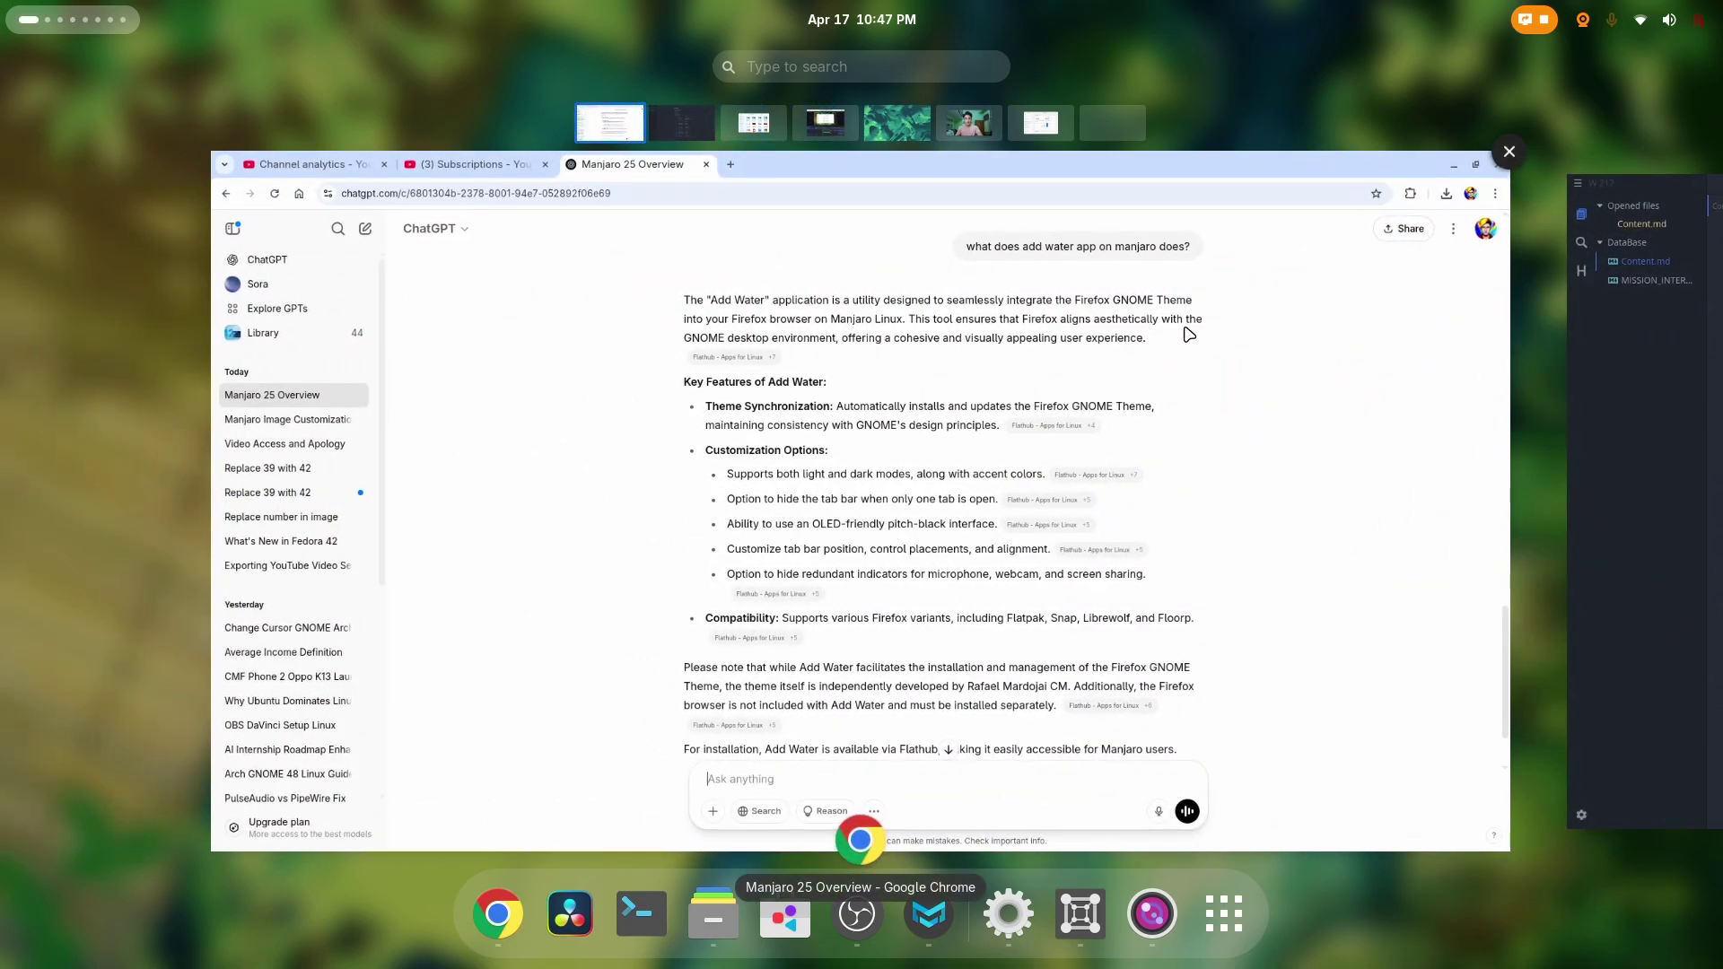
Step: Bring Chrome forward, load manjaro.org's immutable news in a new tab, then switch to workspace 6
left_click(1189, 333)
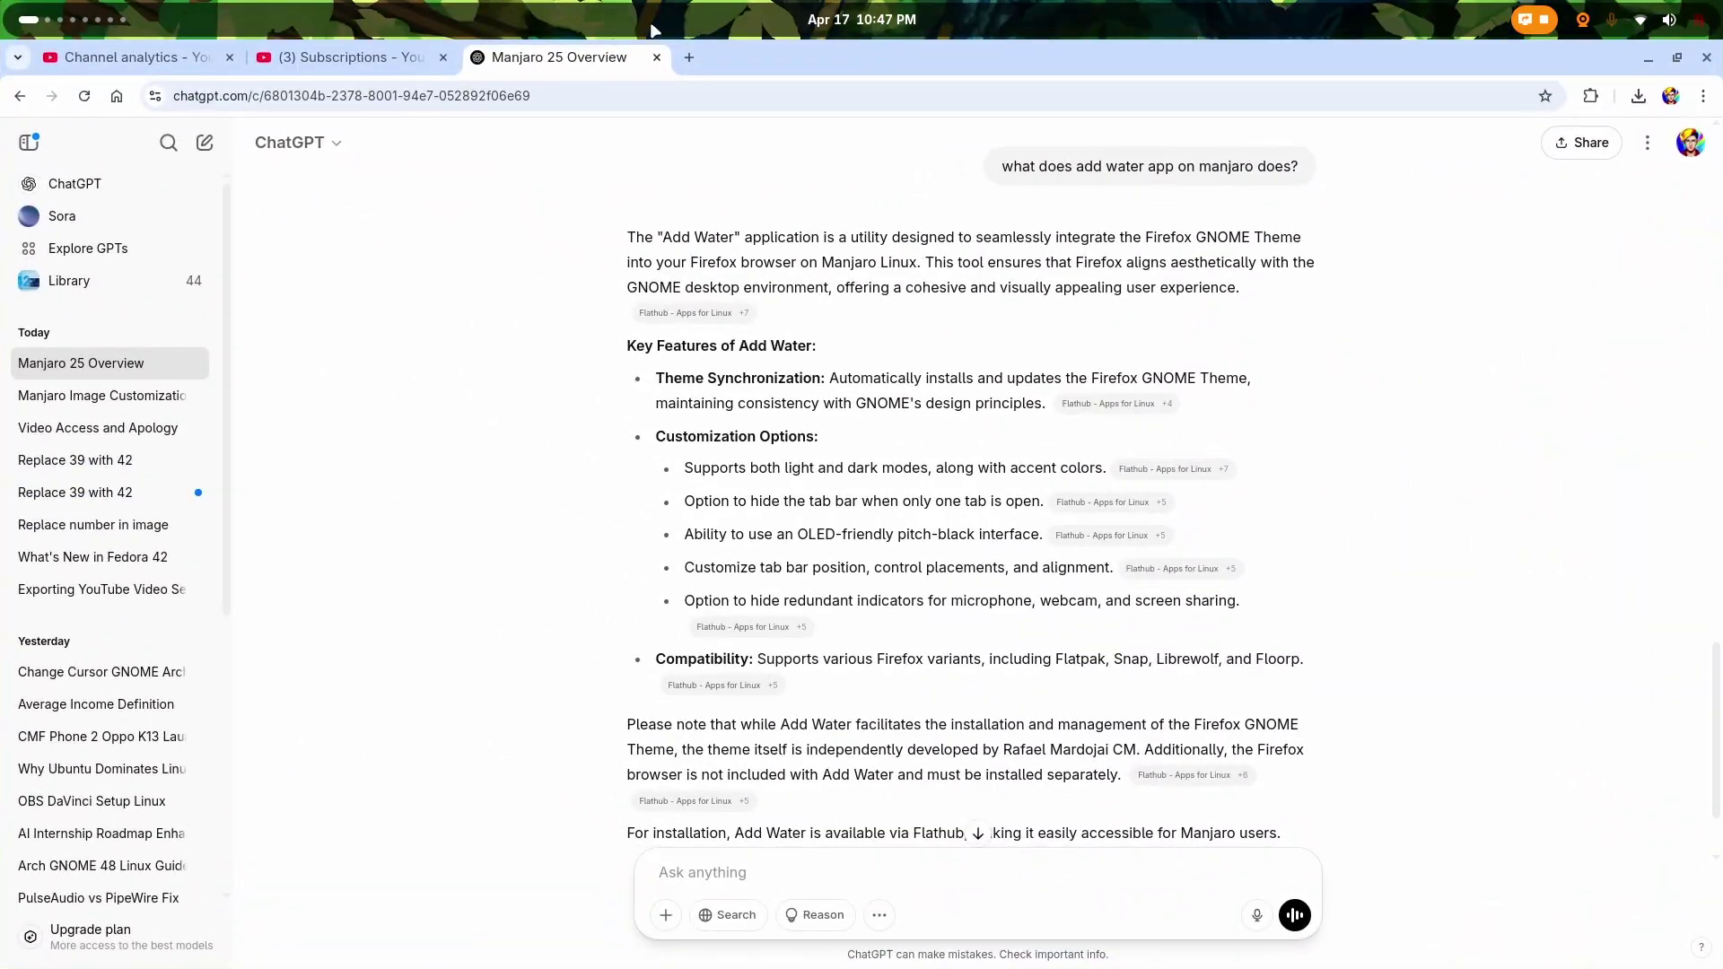
left_click(694, 61)
left_click(630, 96)
type("man")
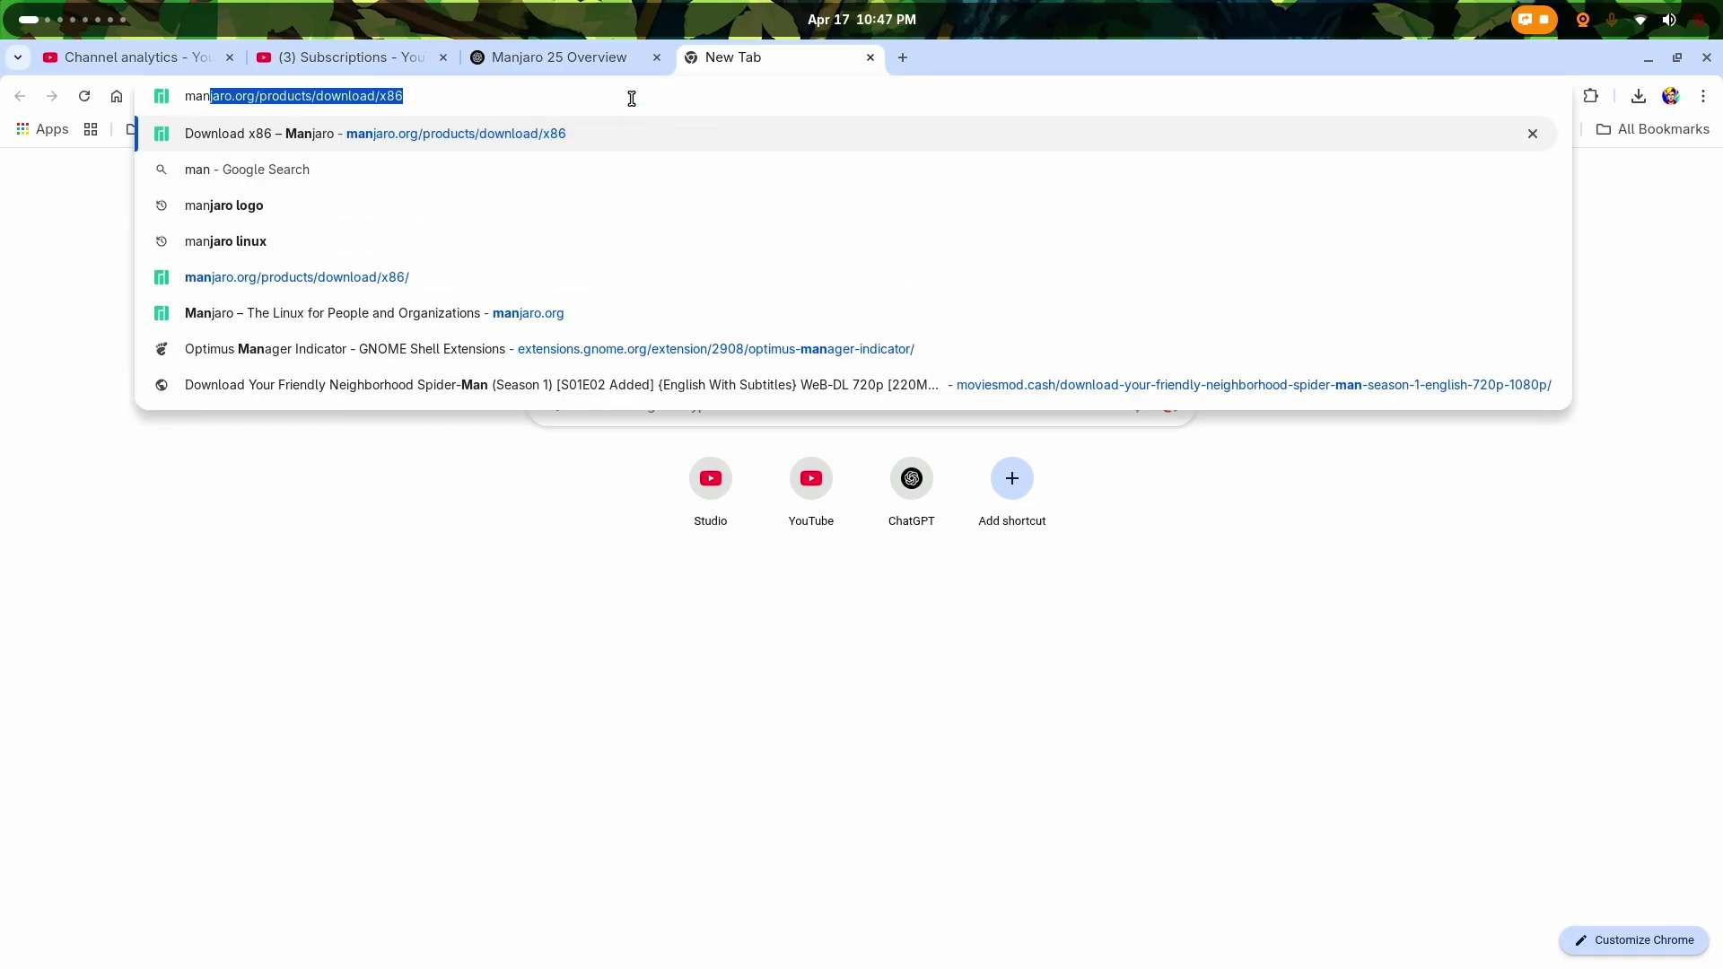
key("Return")
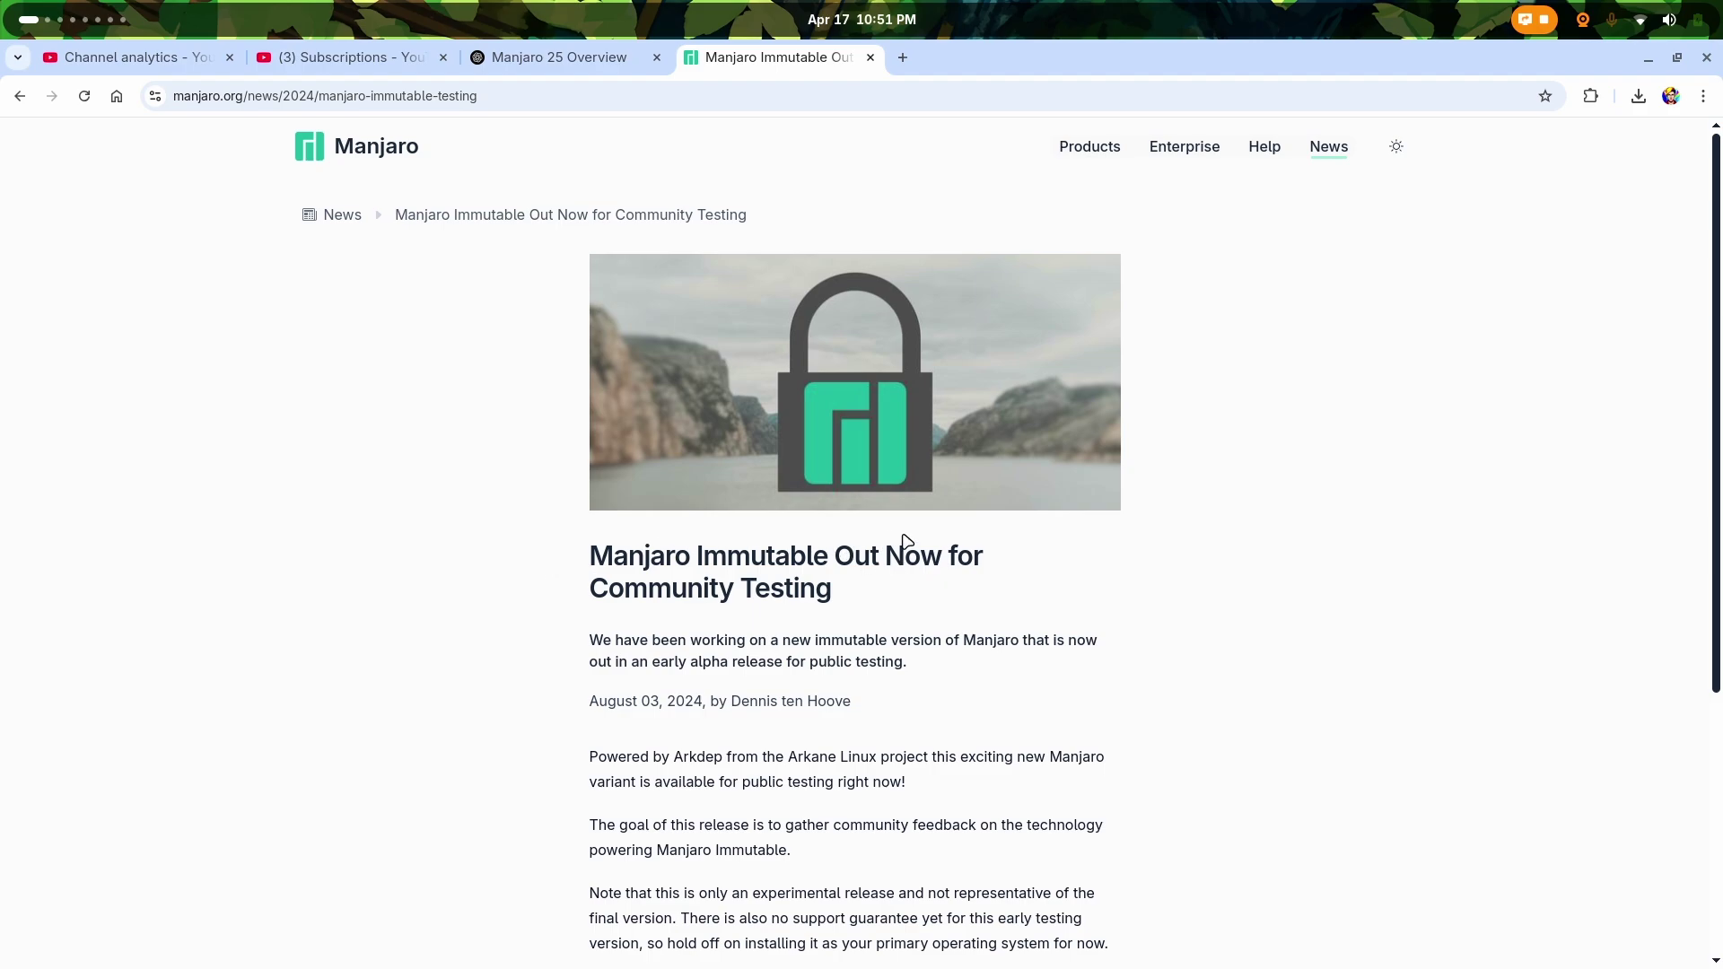
key("super+6")
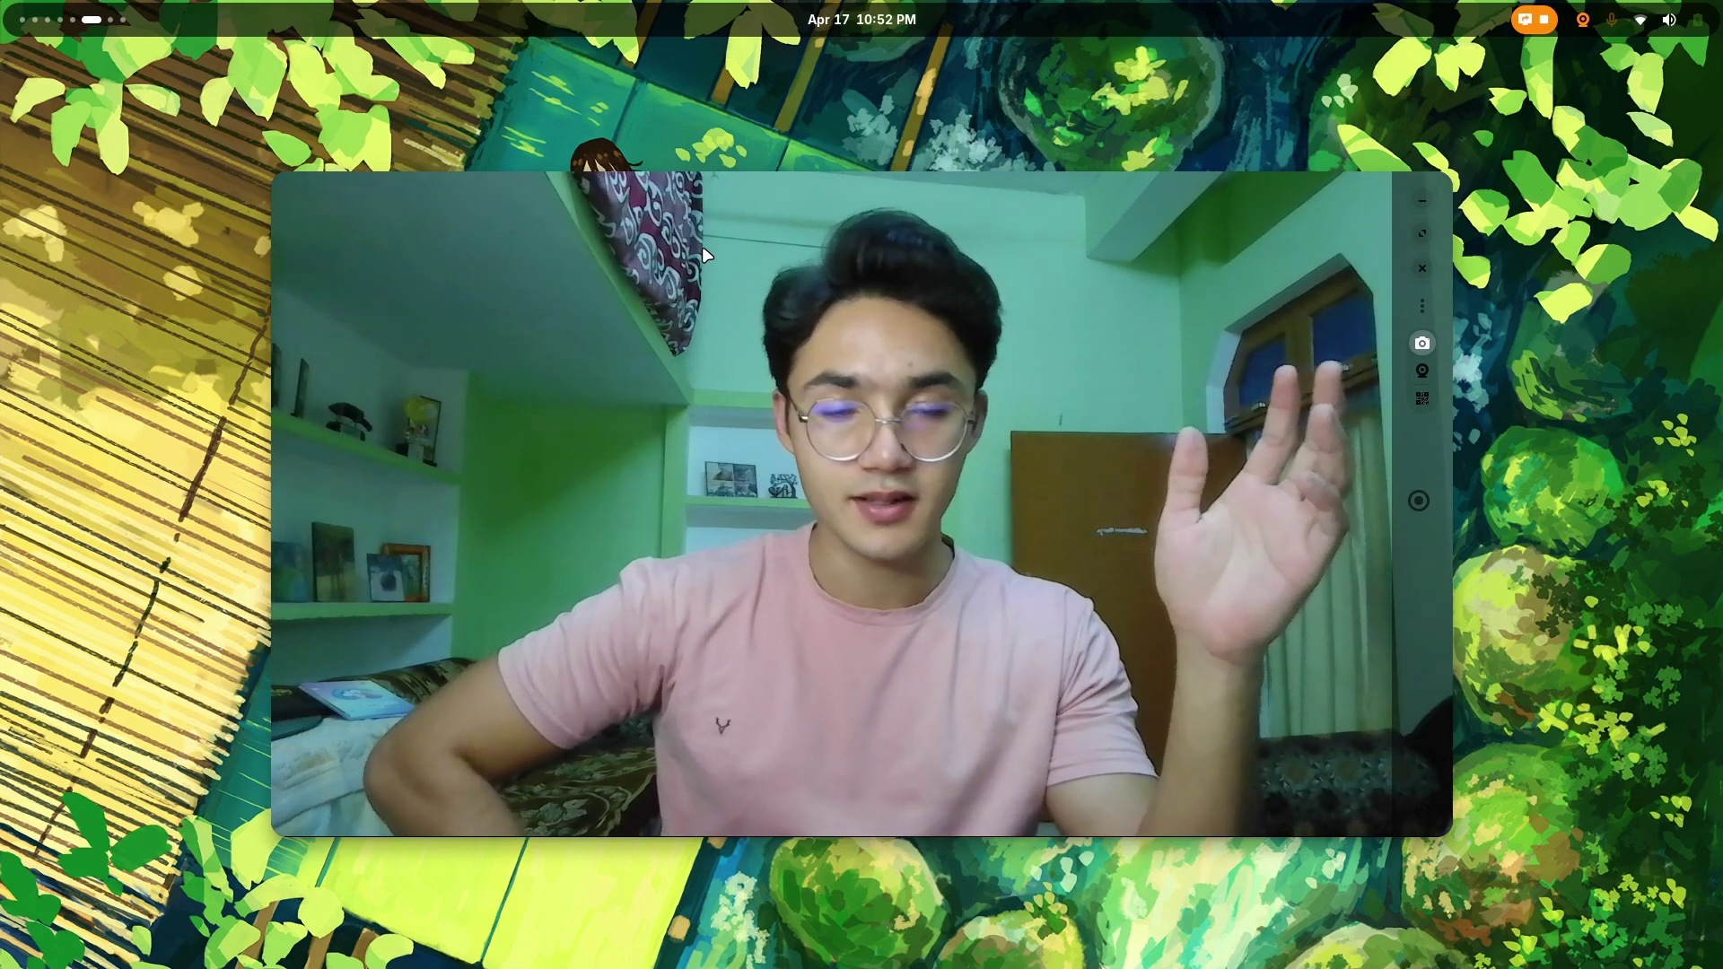
Step: Switch to the VM workspace, open its overview, and show then hide the app grid
key("super+Left")
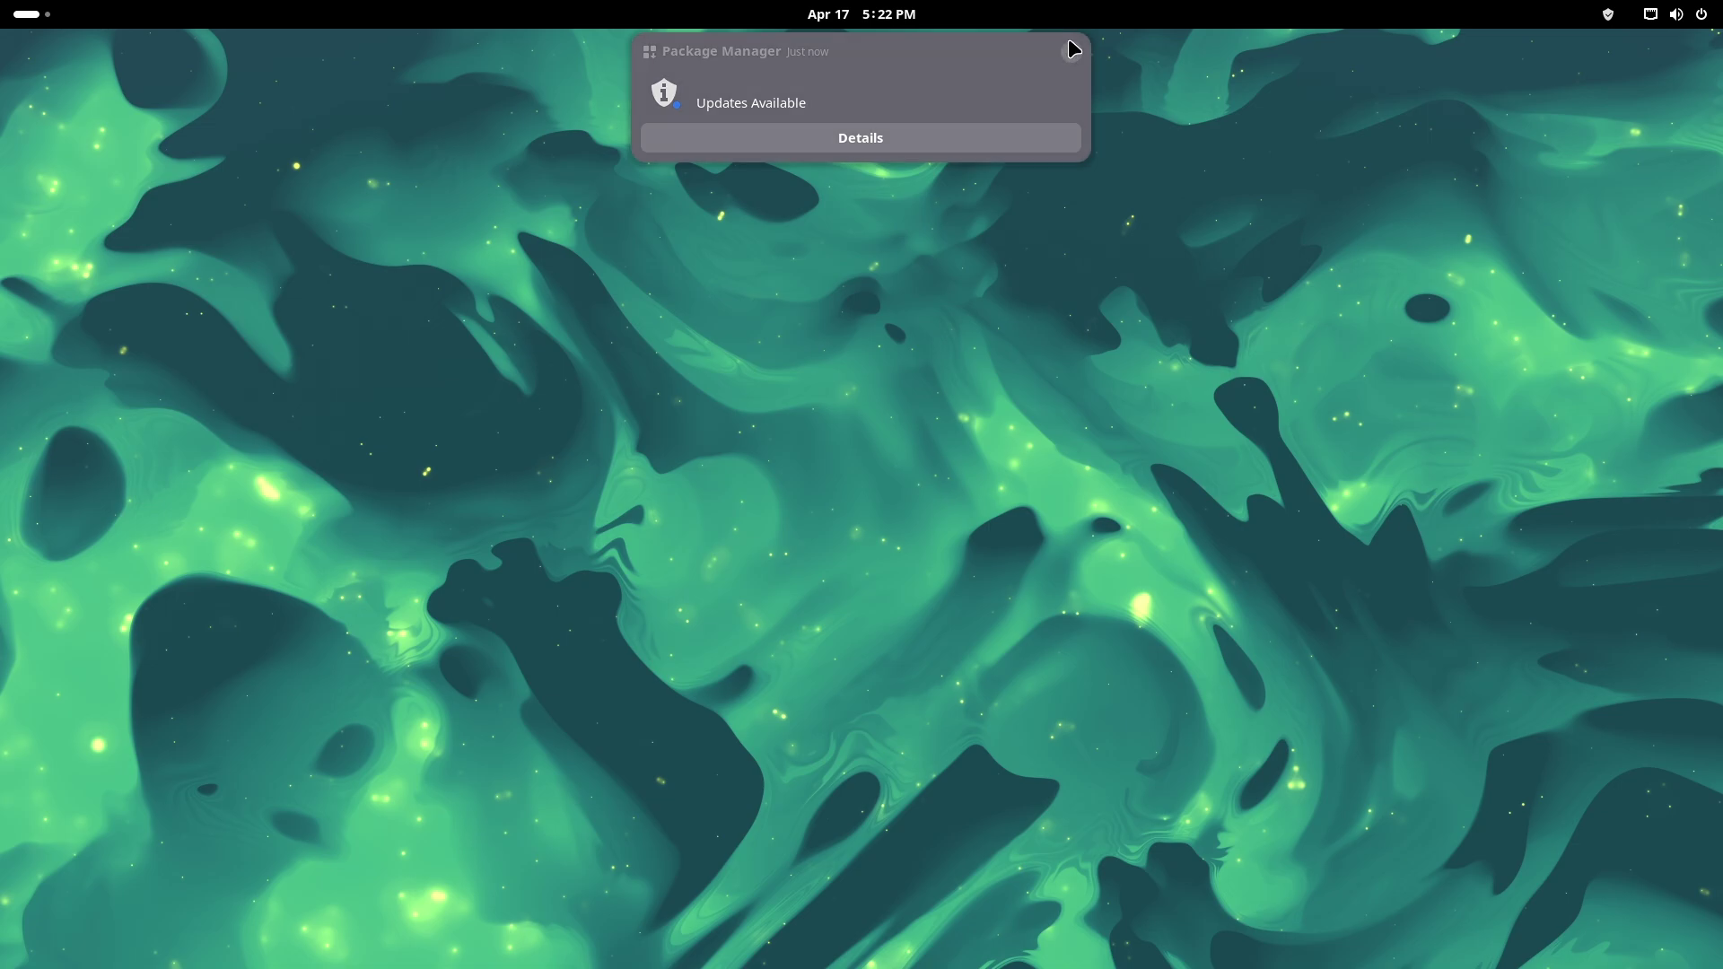
left_click(32, 13)
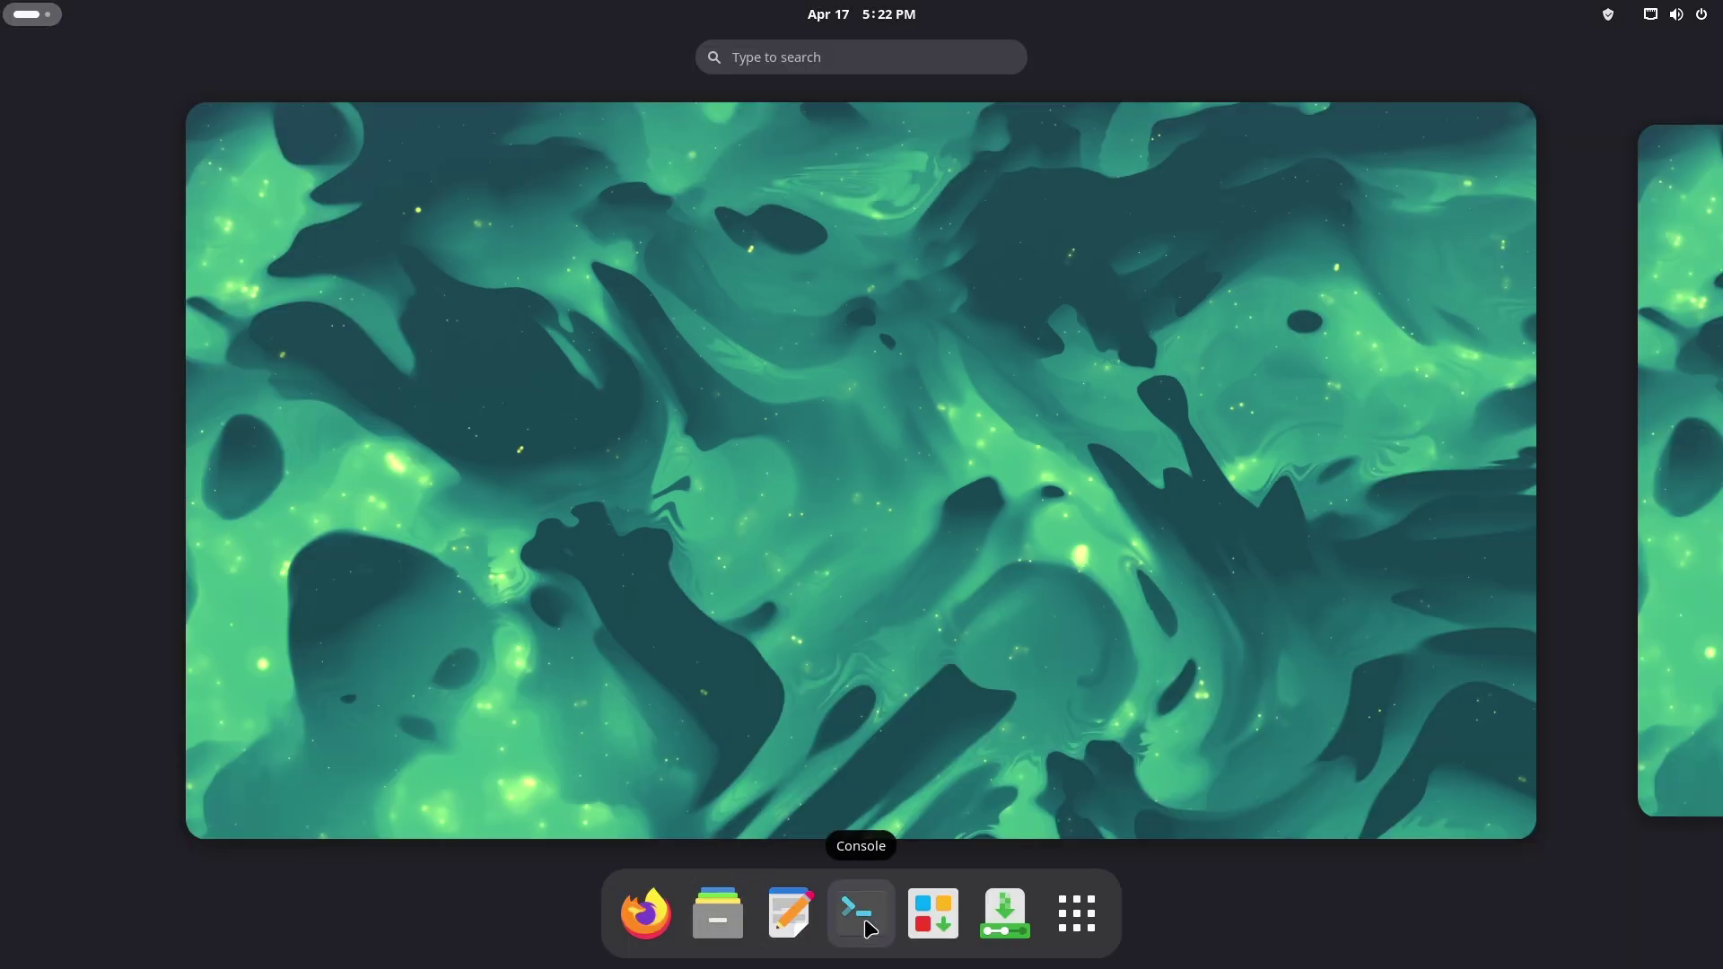
left_click(1067, 915)
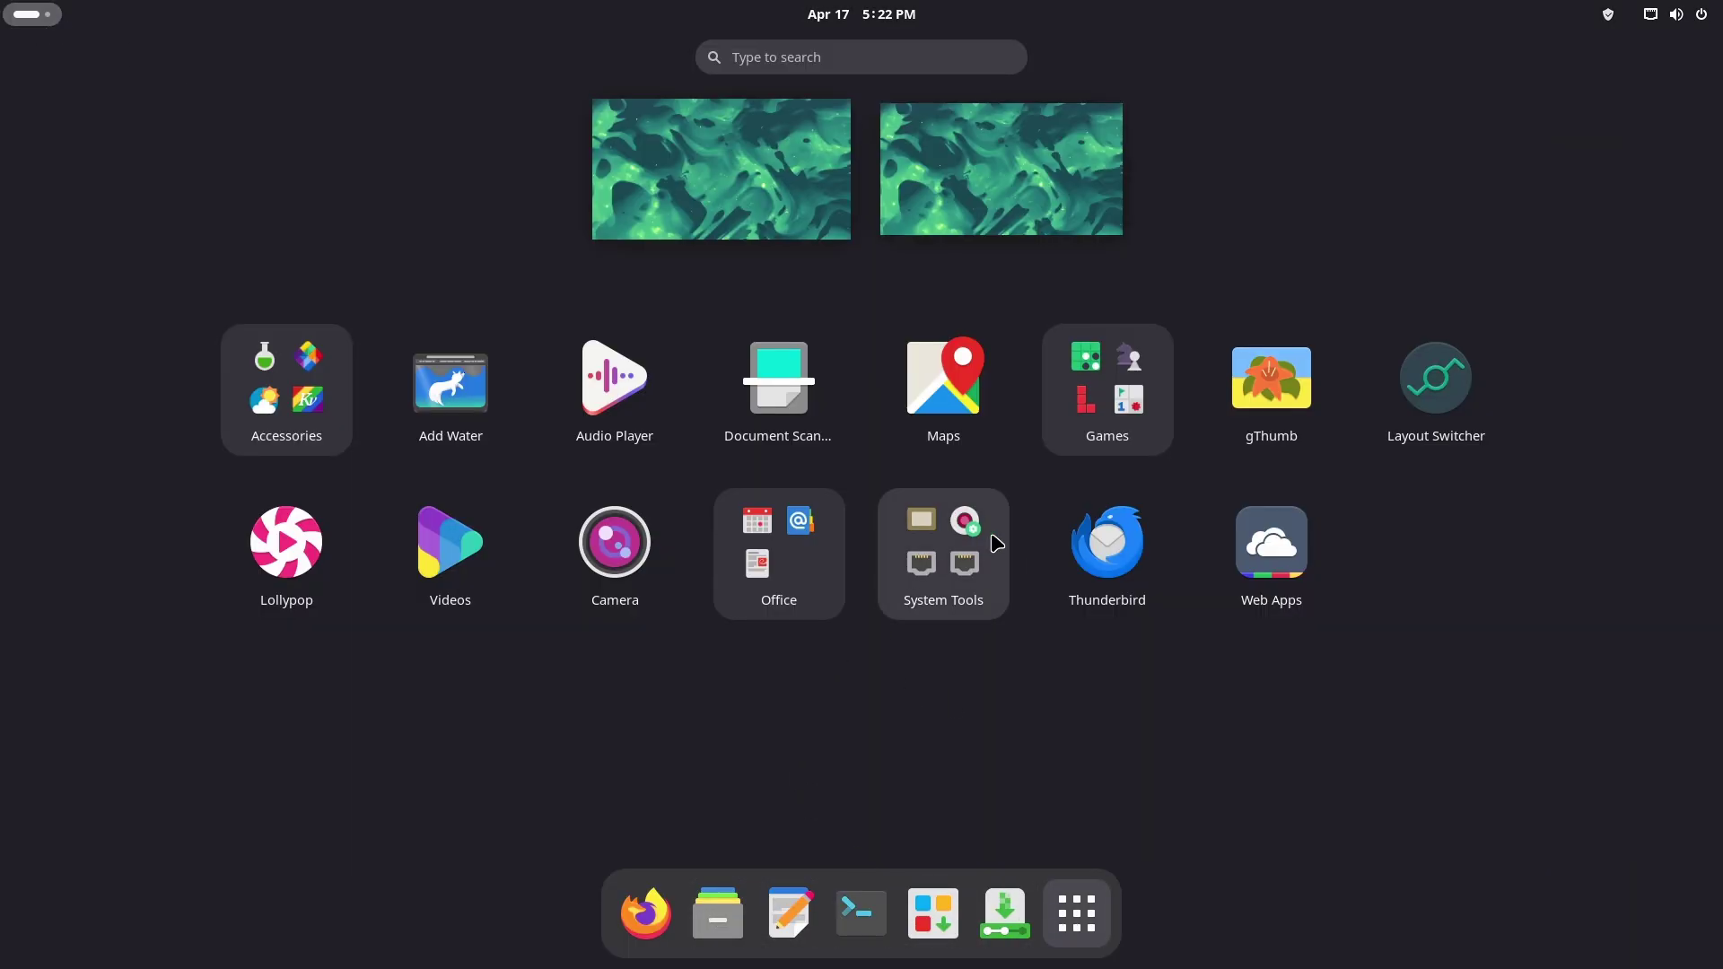
left_click(1068, 929)
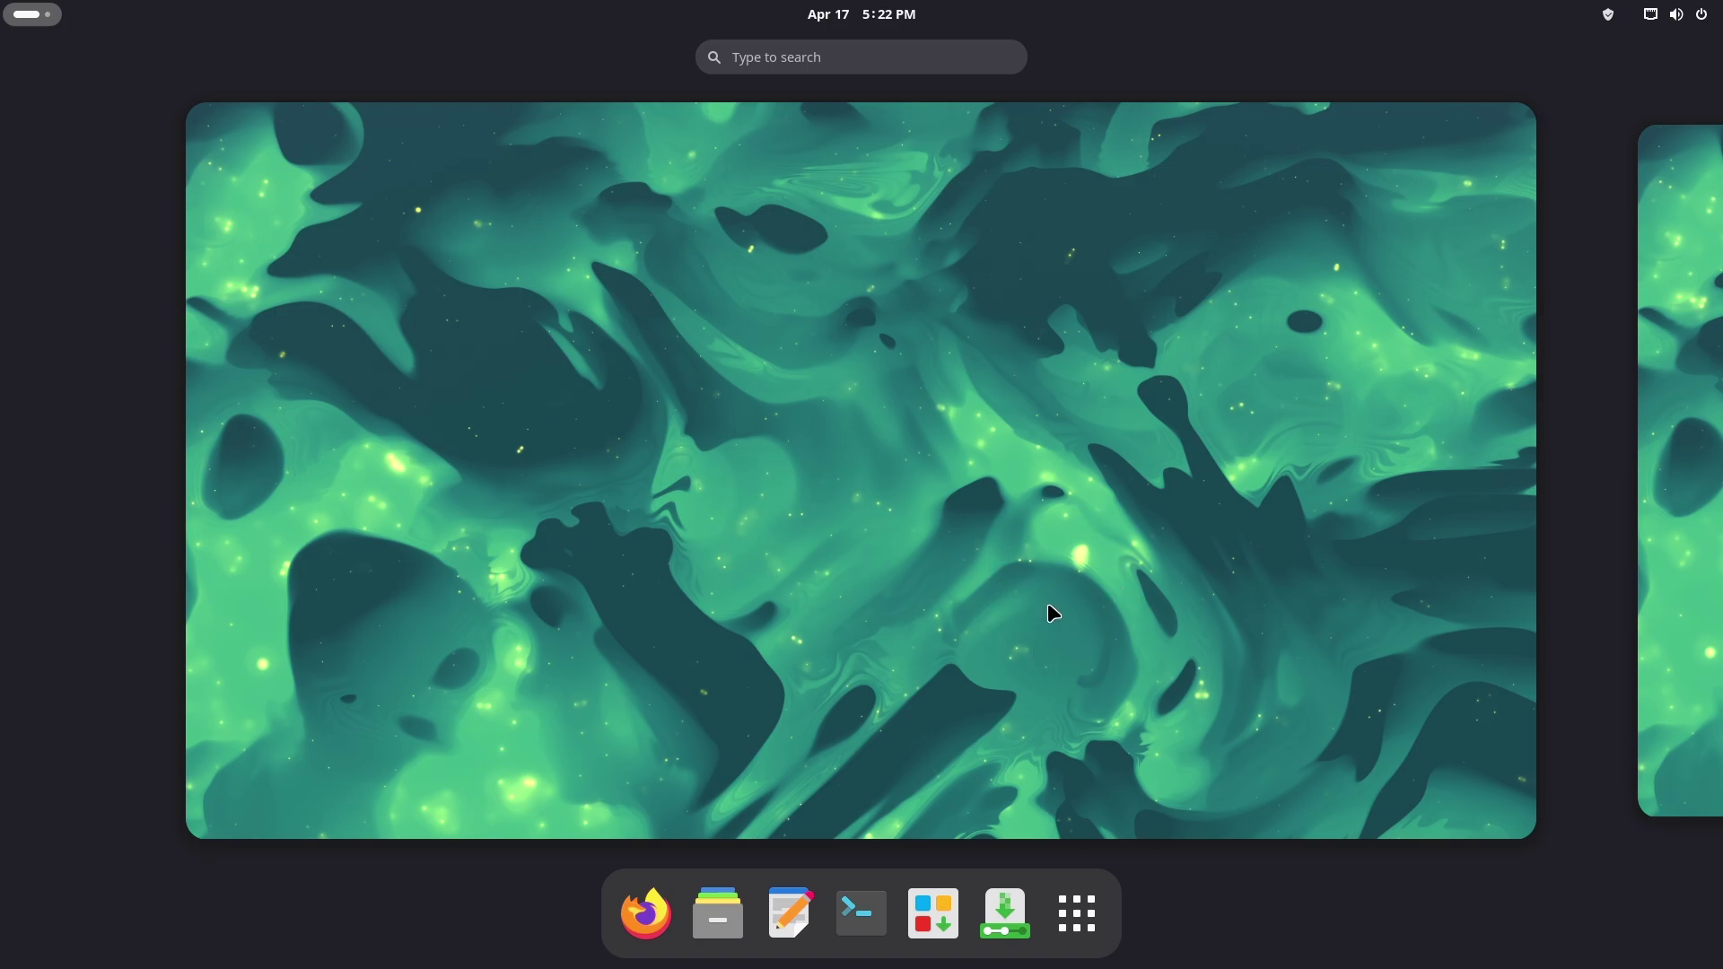
Step: Open Files, navigate to '/' and select the root folder, then return via the overview
left_click(730, 903)
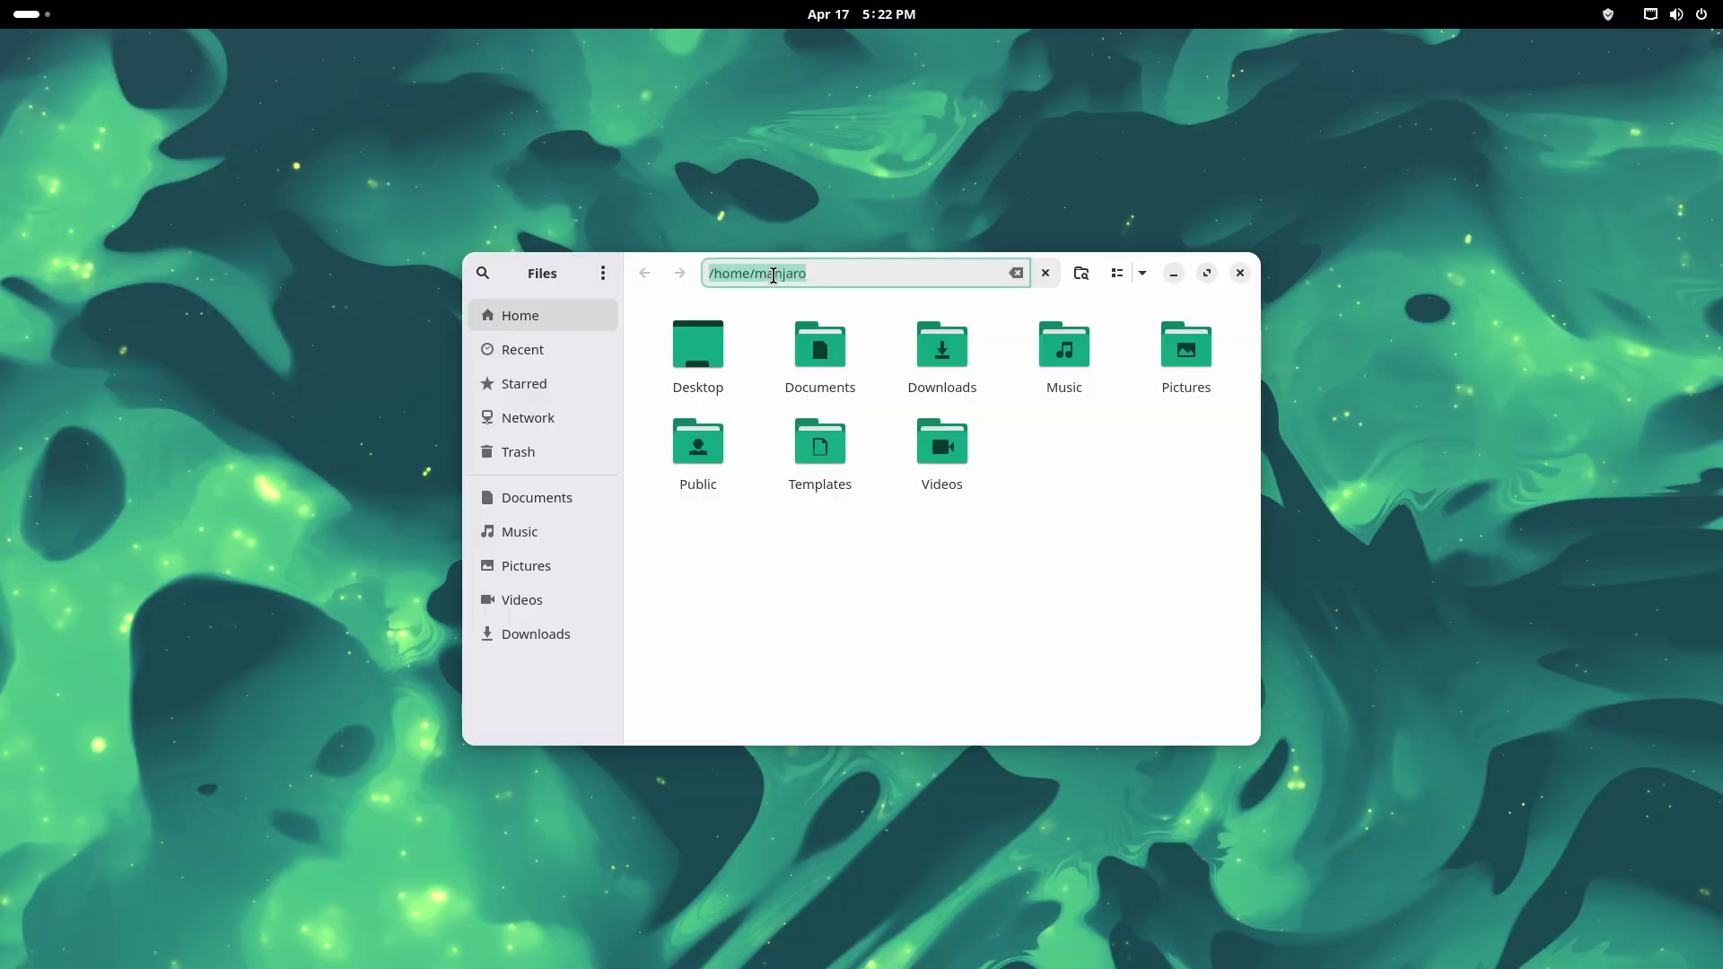
type("/")
key("Return")
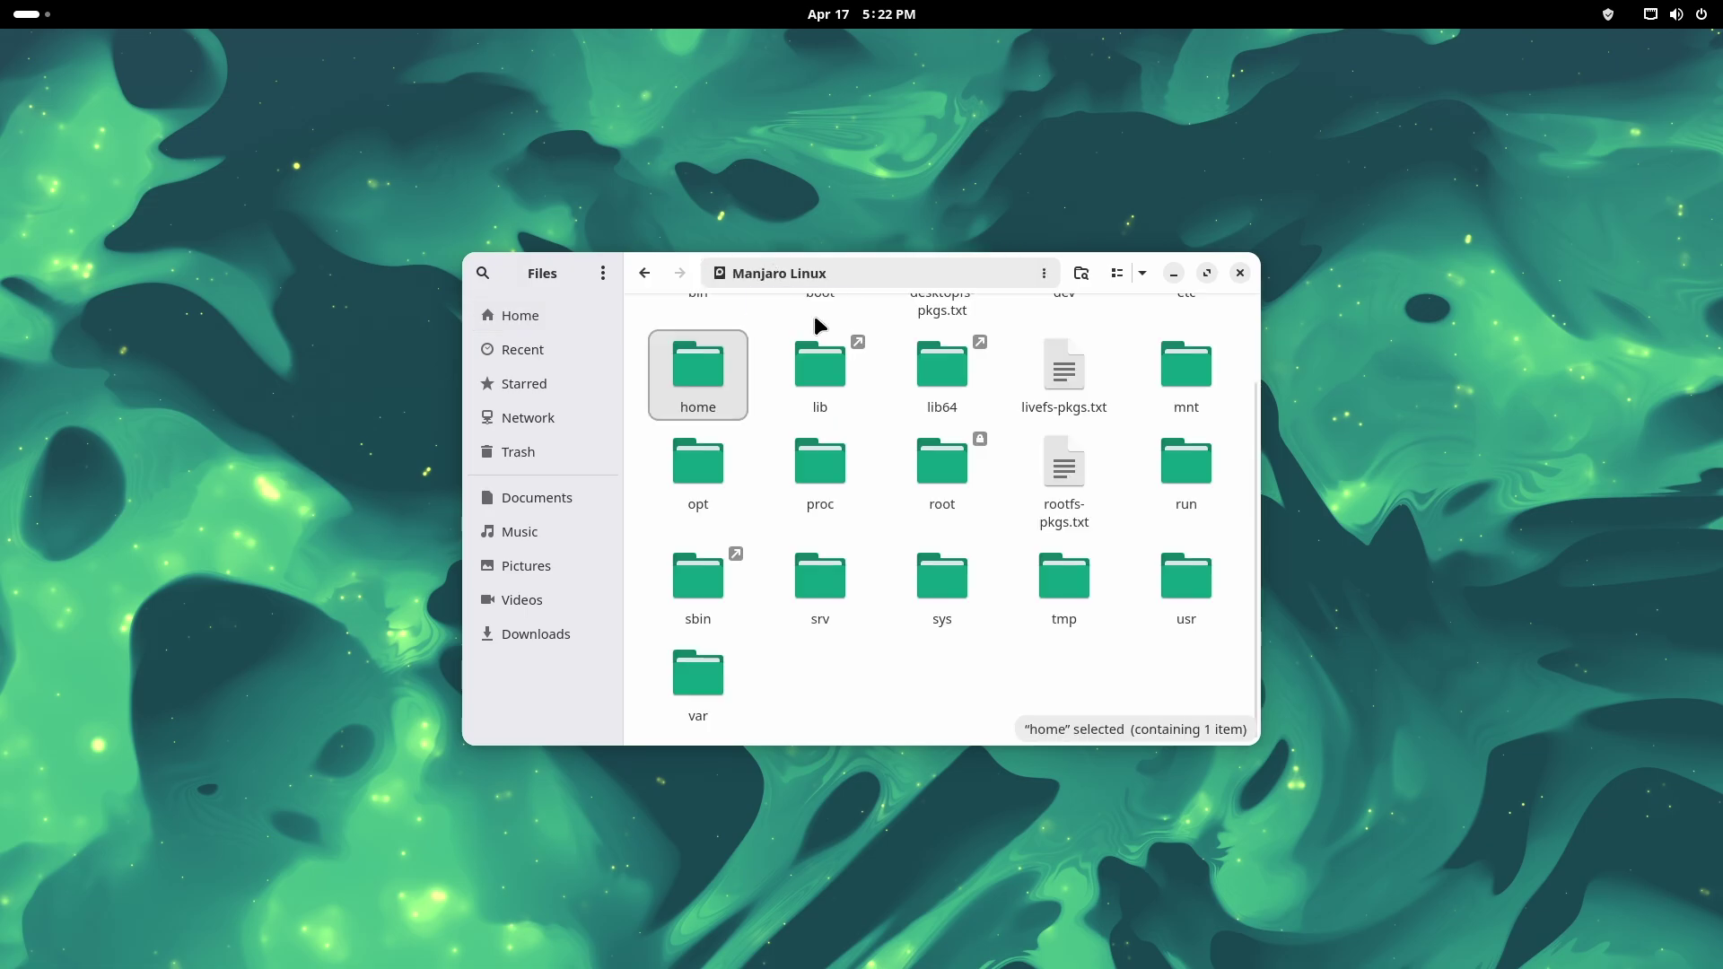
scroll(940, 509, "up", 2)
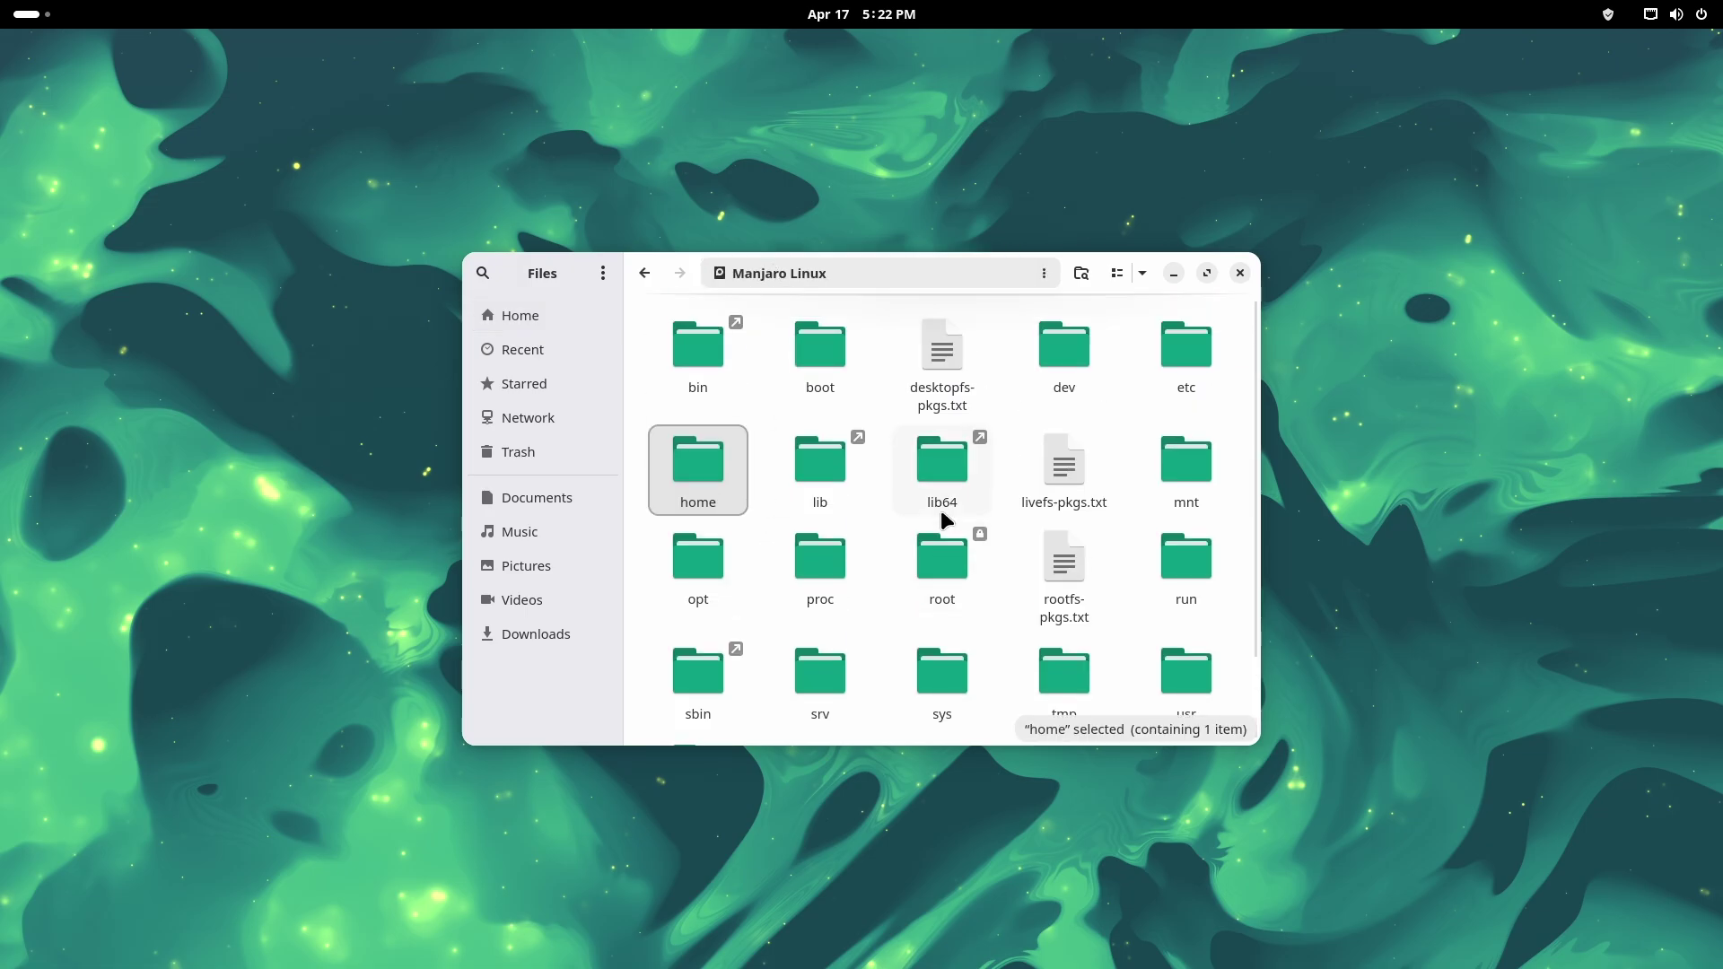
left_click(944, 569)
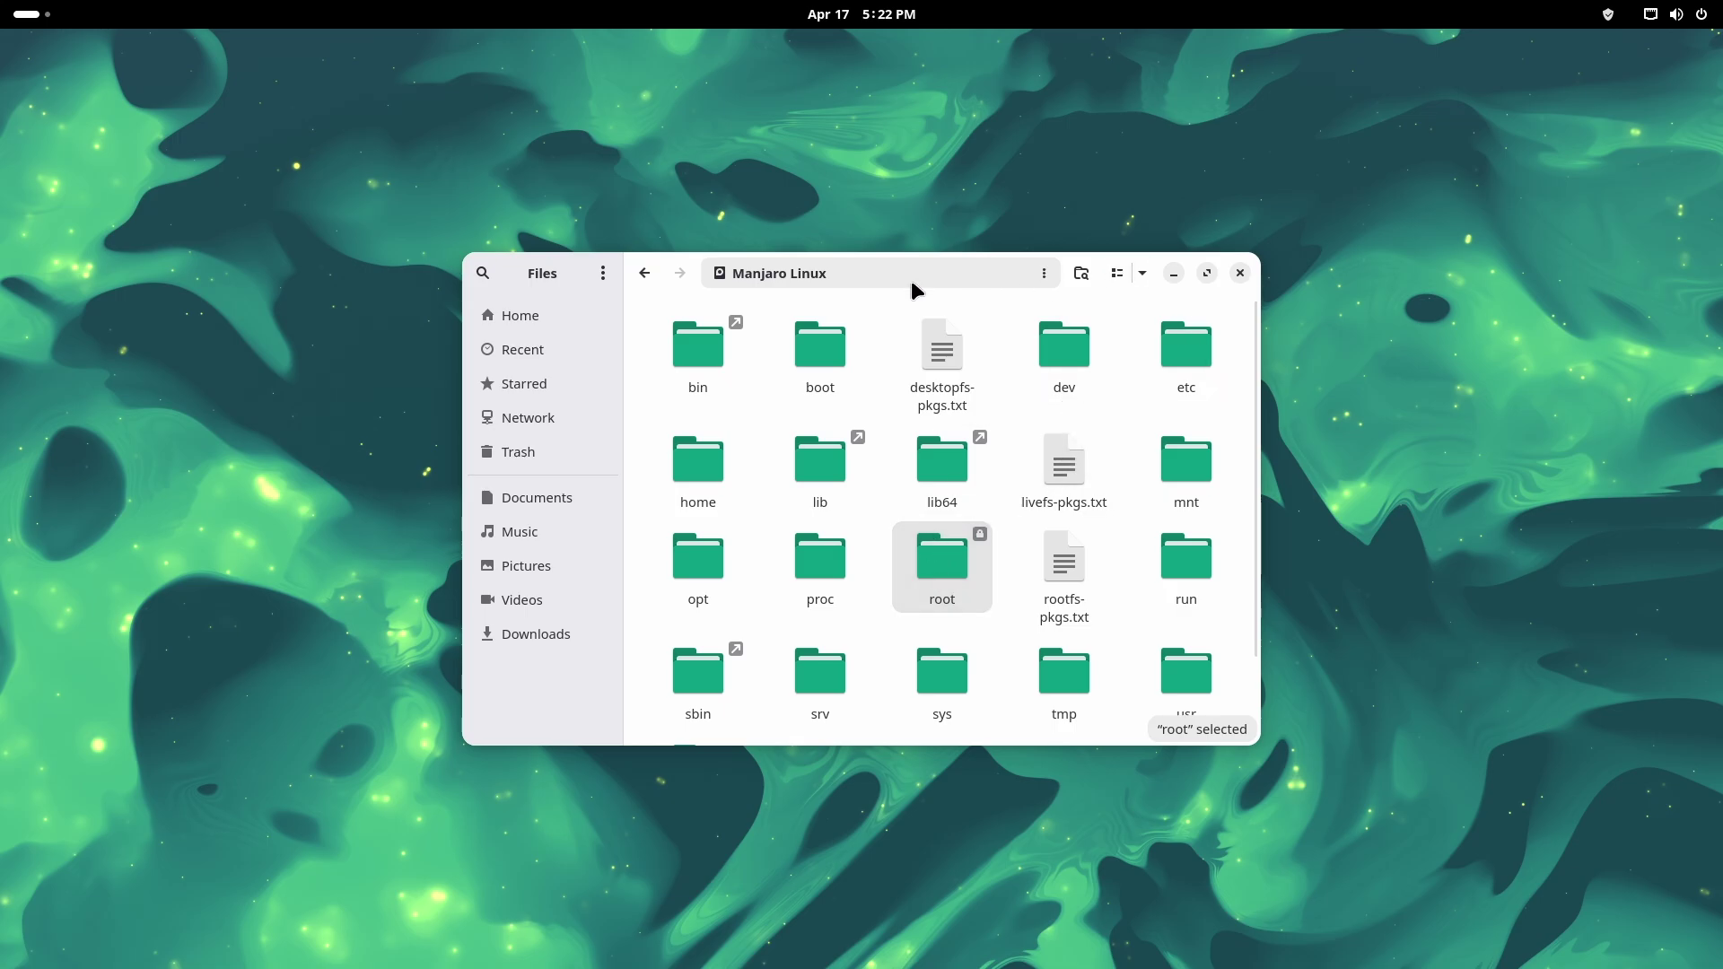
left_click(46, 18)
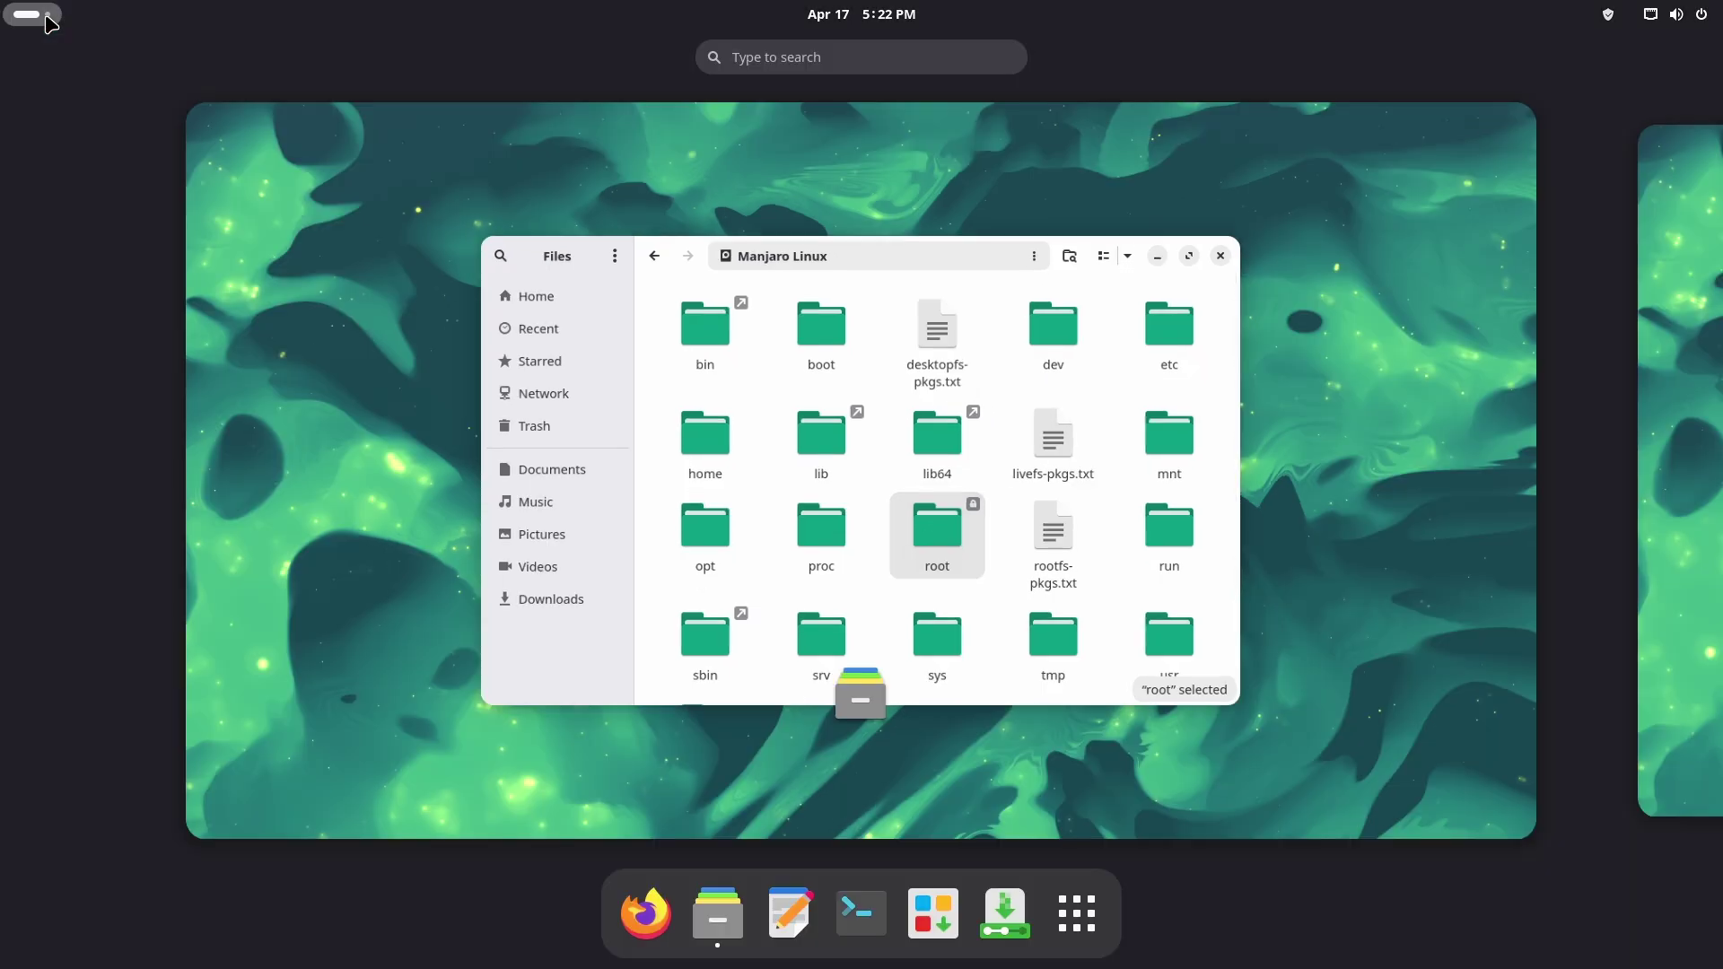
left_click(1032, 573)
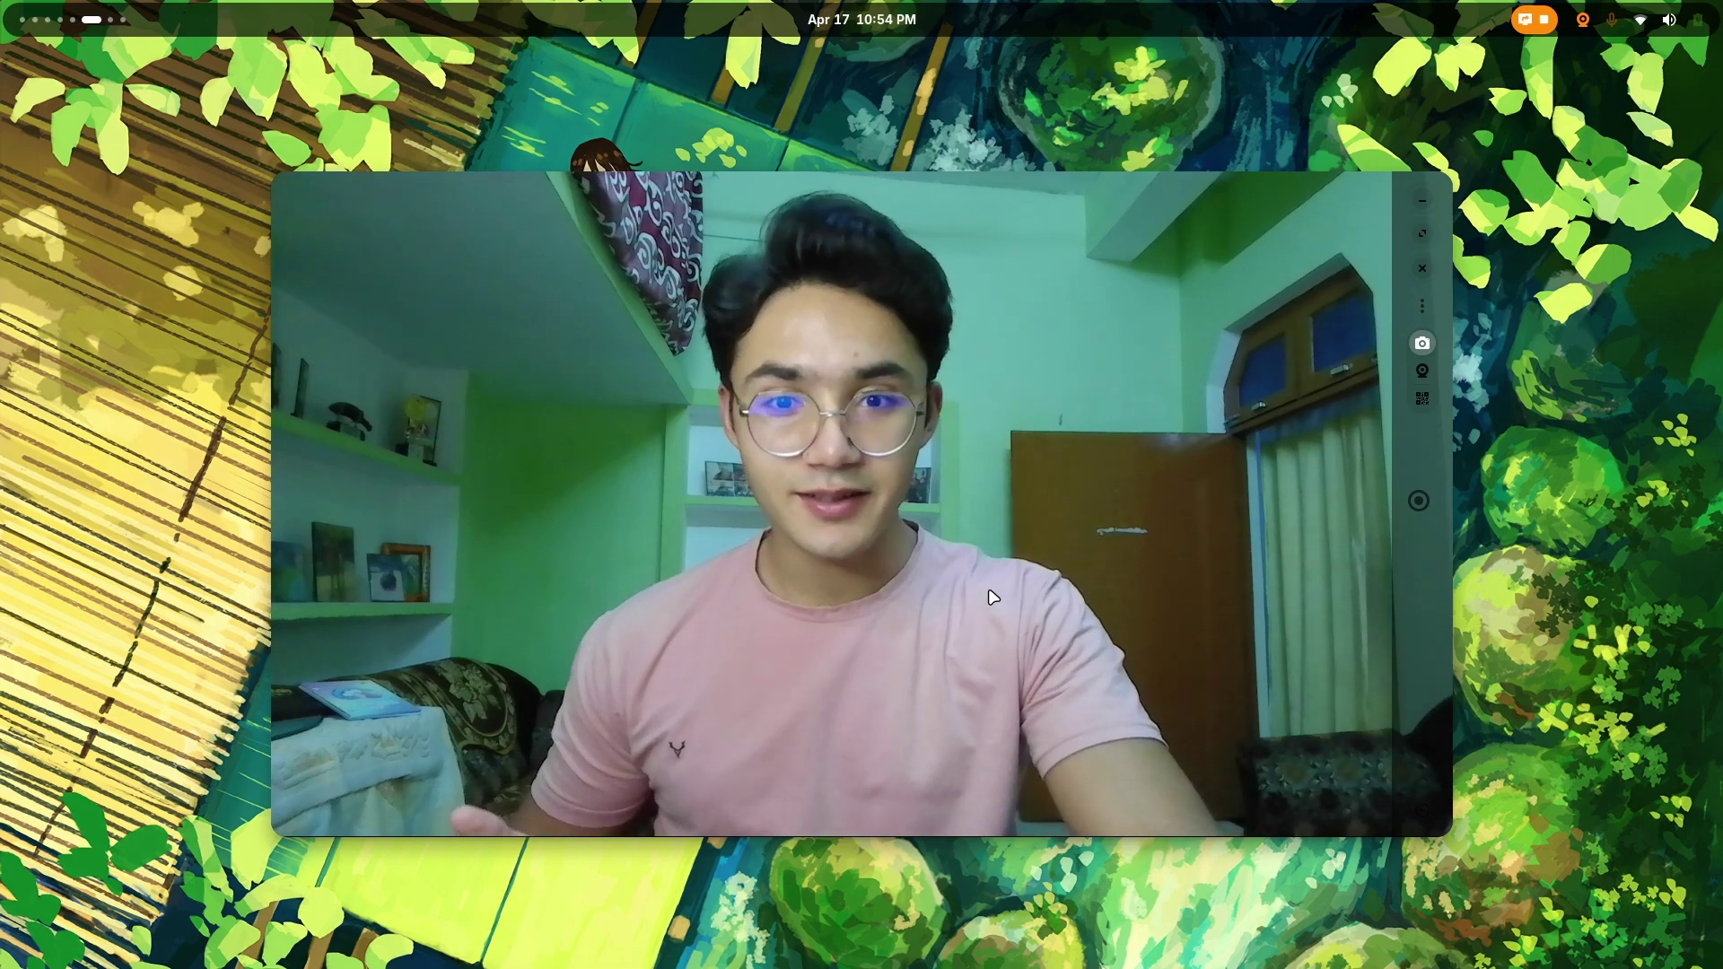
Step: Bring up the activities overview, browse the neighbouring workspaces, and glance at the app grid
key("super")
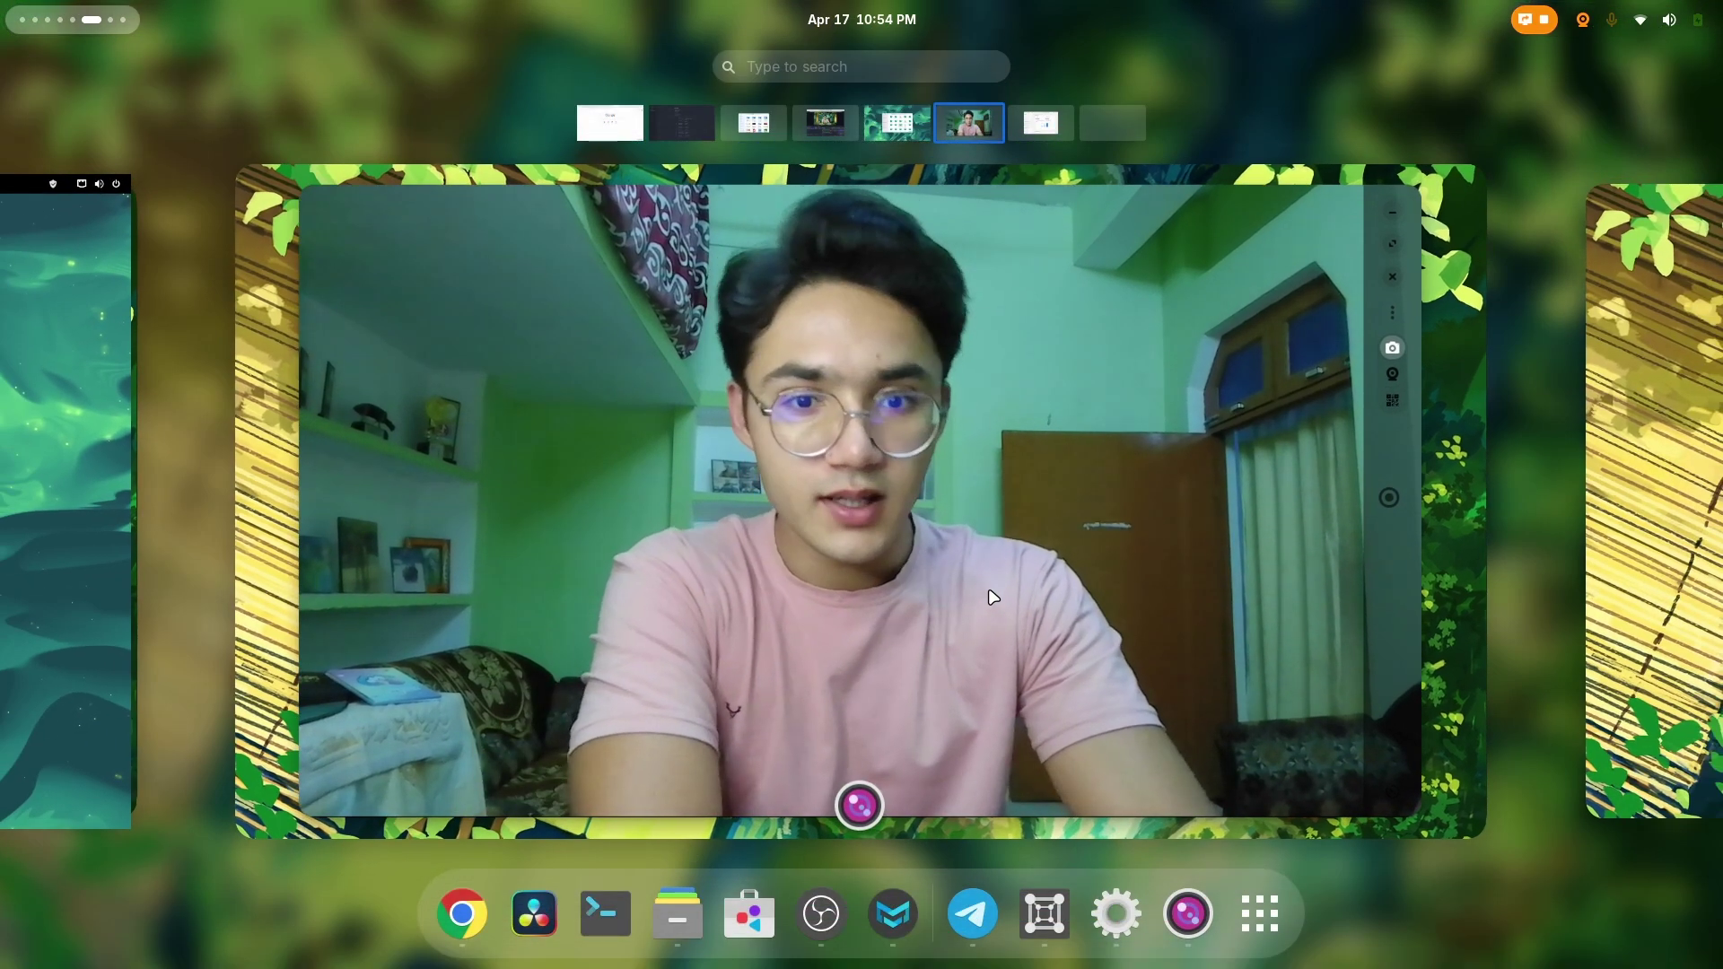
scroll(992, 597, "down", 1)
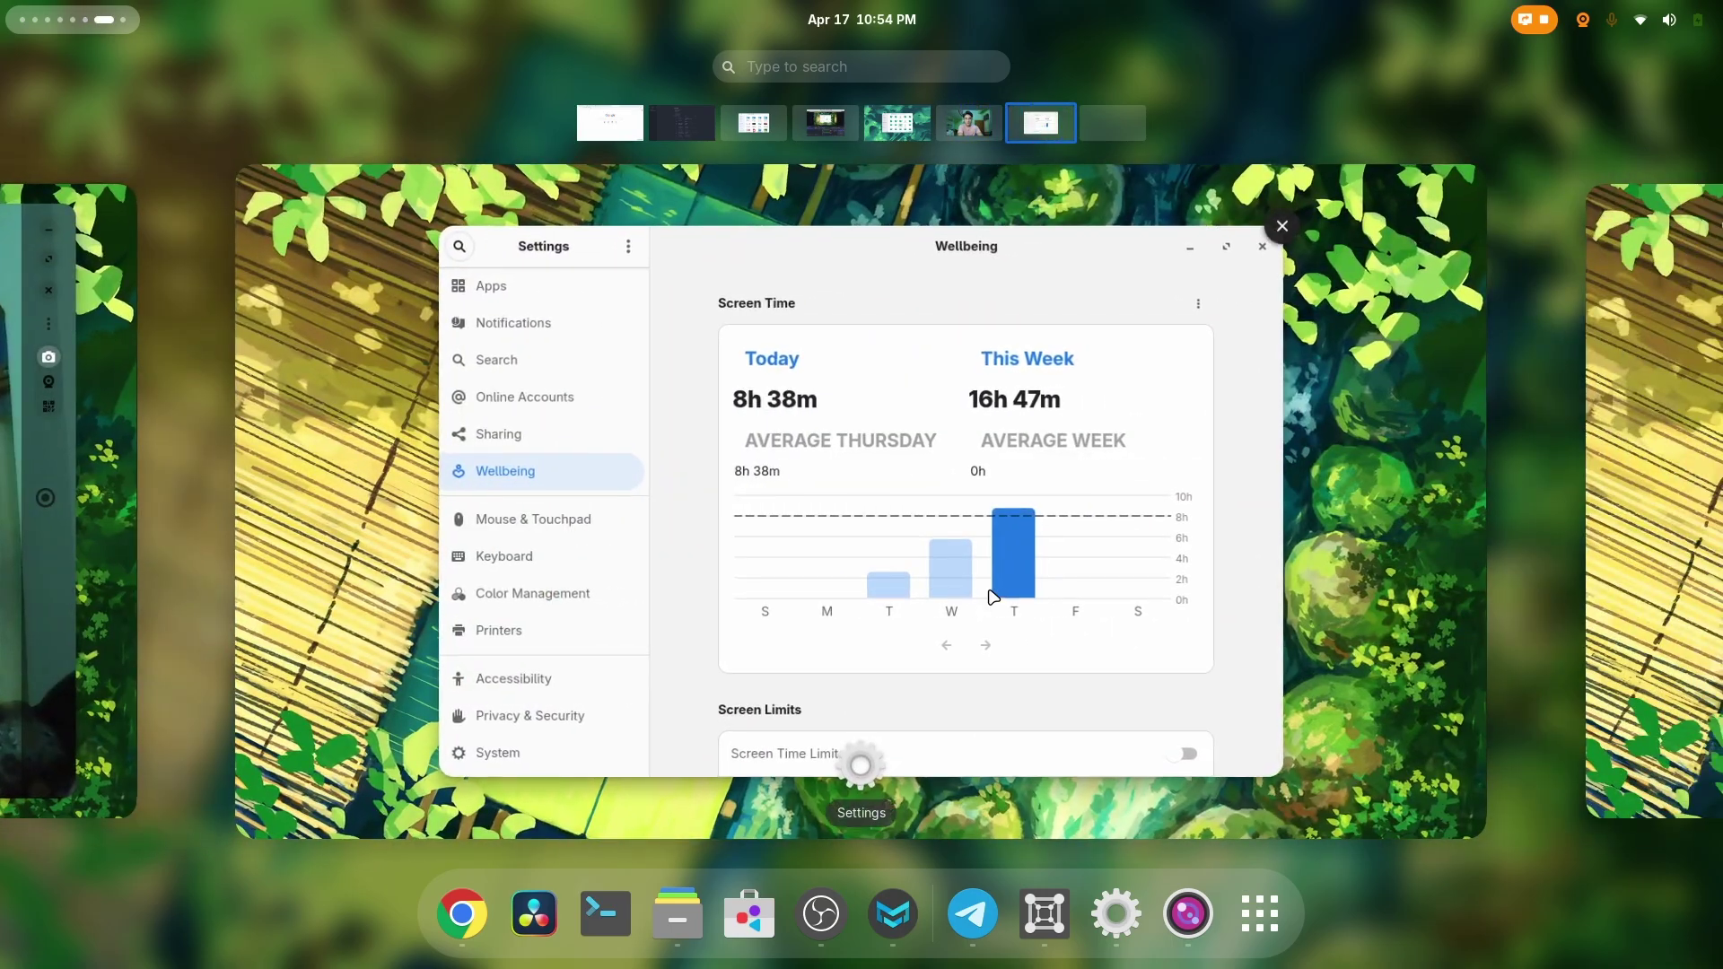
scroll(990, 597, "down", 1)
scroll(993, 596, "up", 1)
scroll(992, 597, "up", 1)
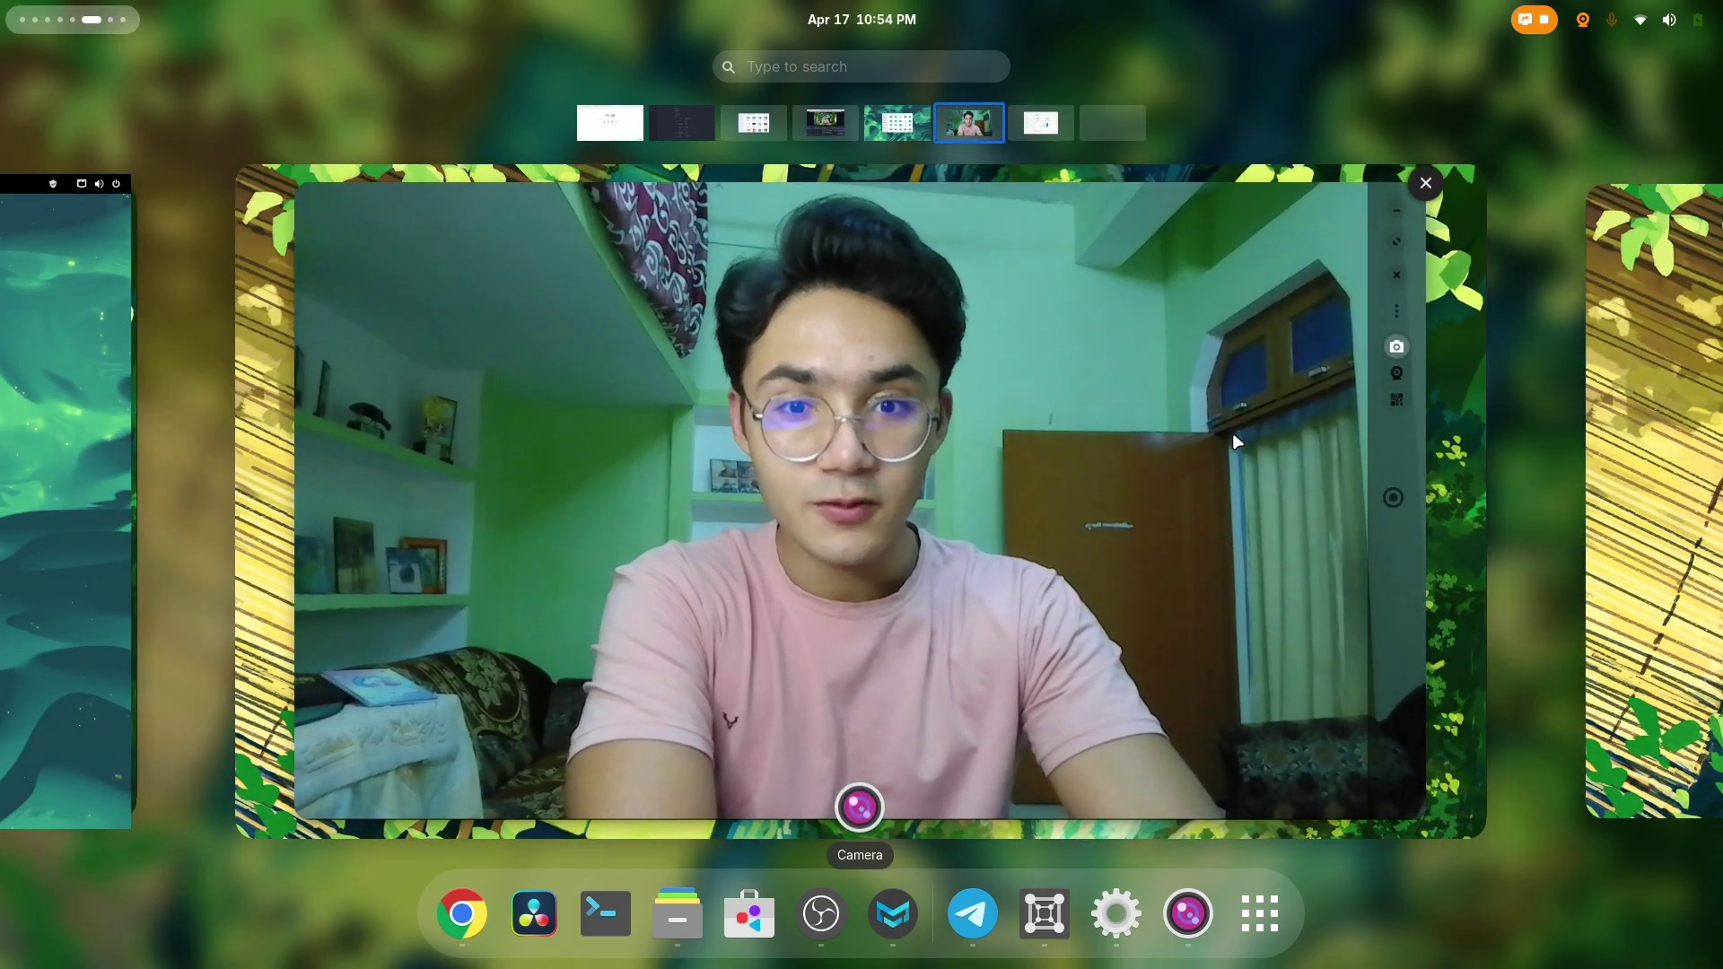
key("super")
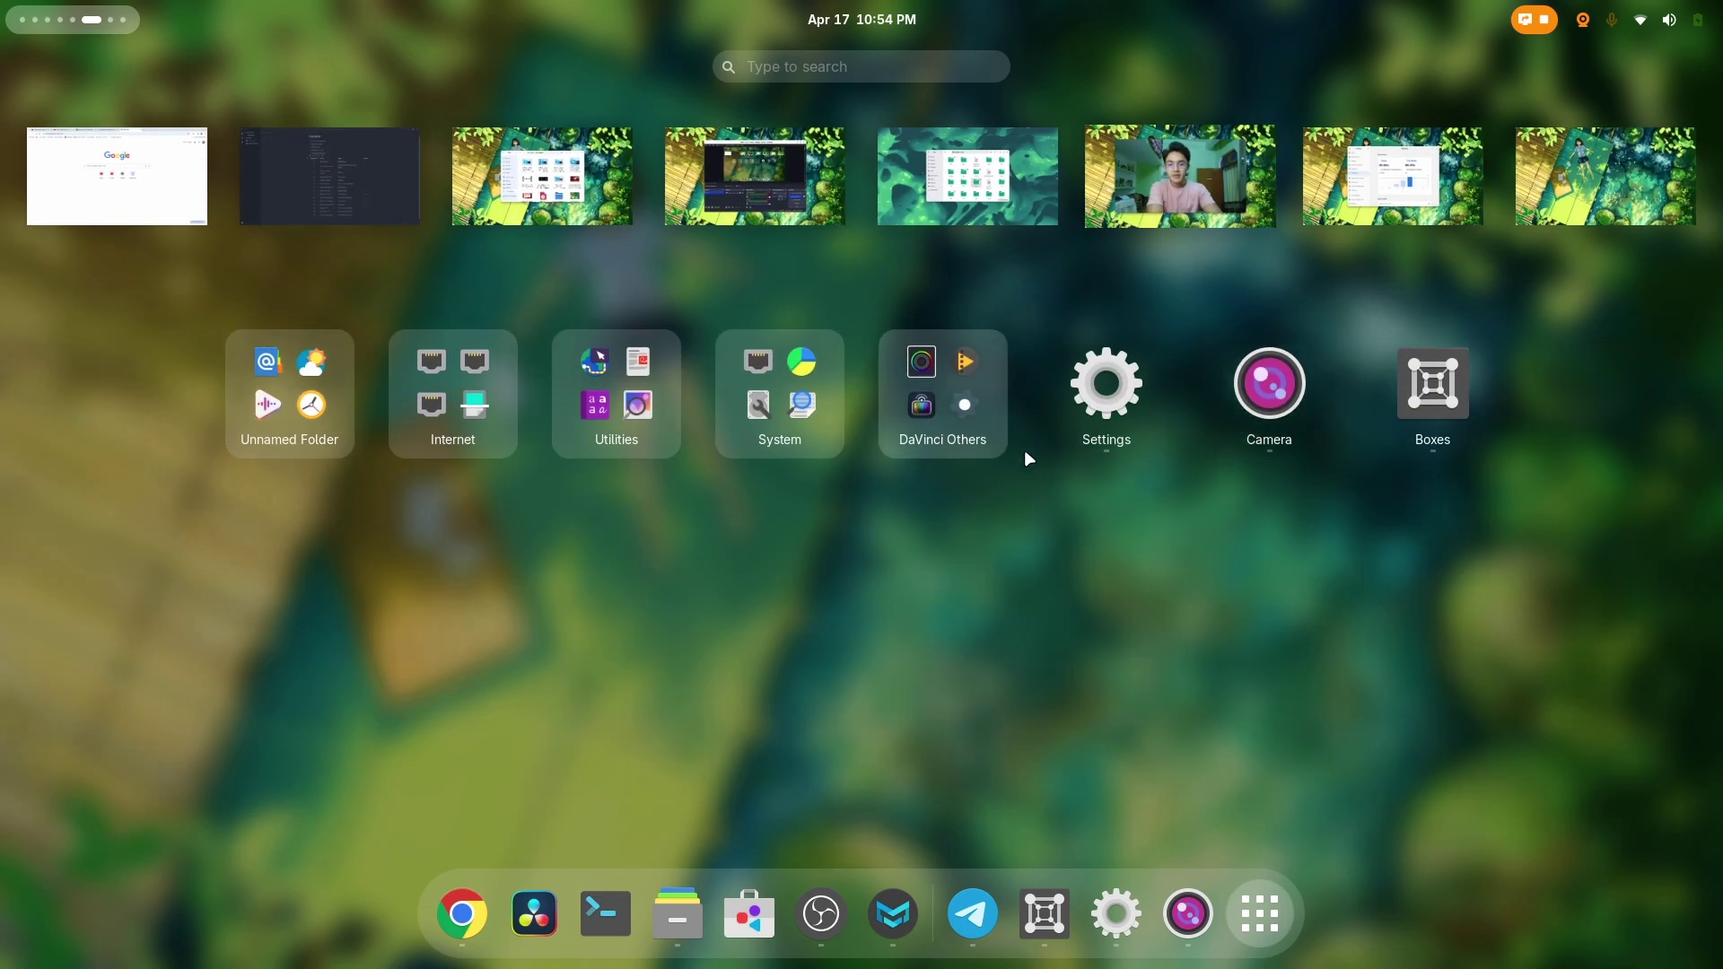
key("Escape")
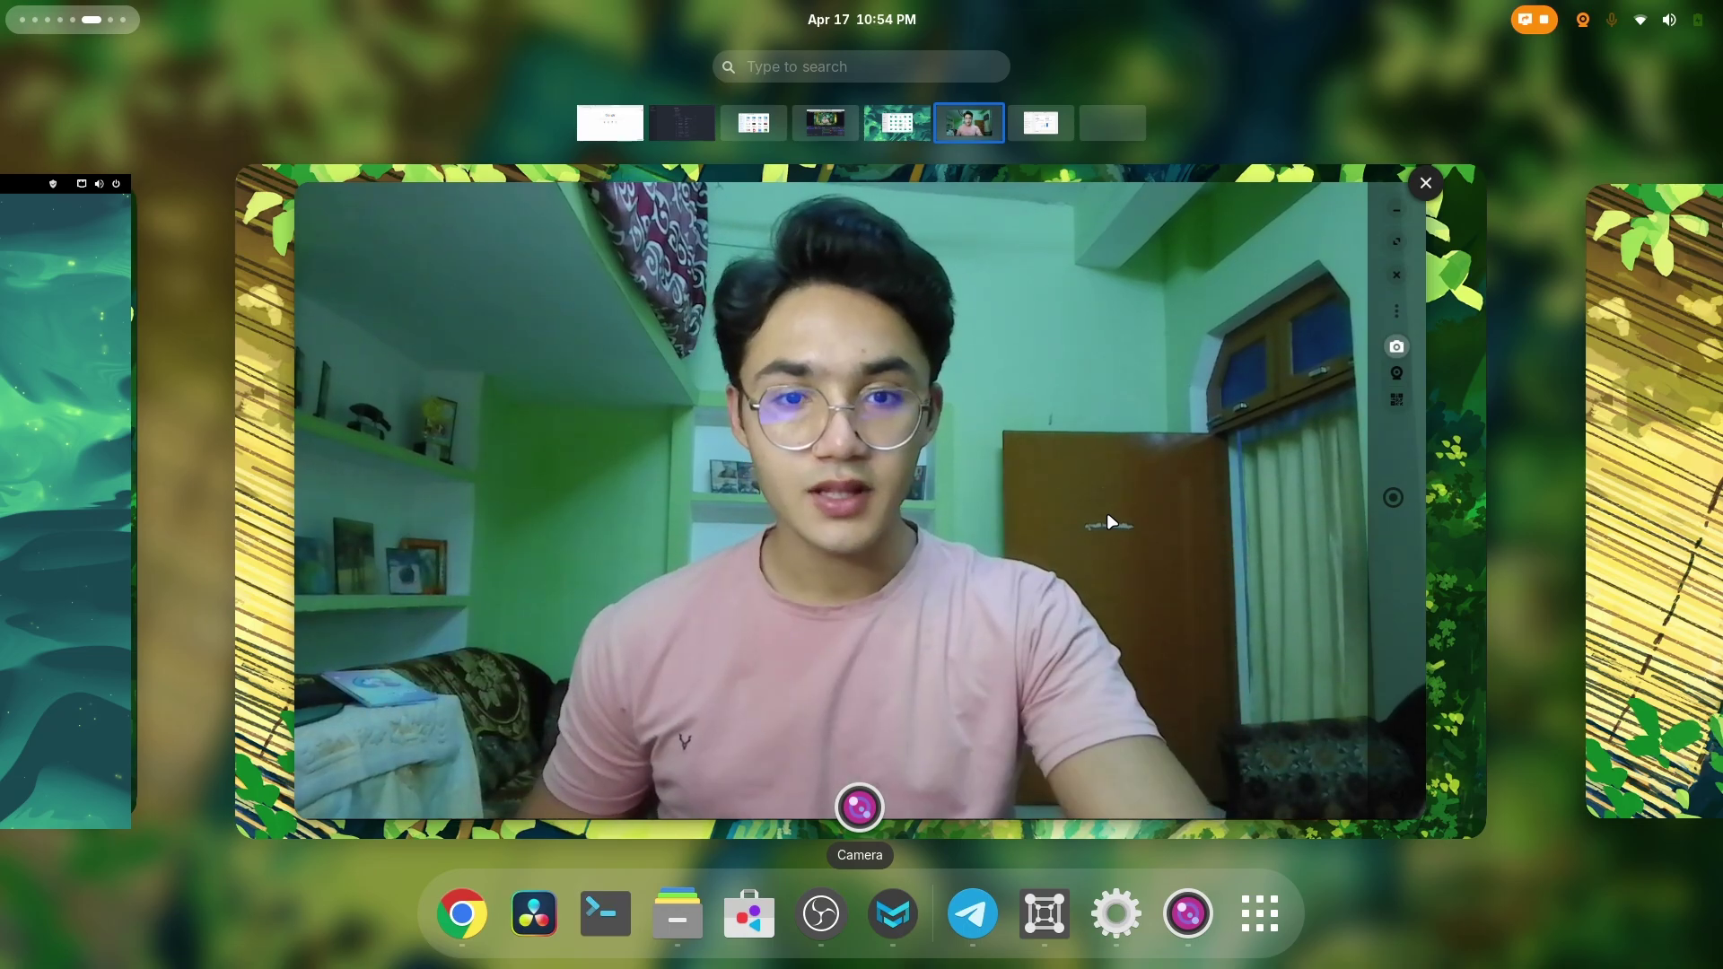
Step: Settle on the overview of the Camera workspace showing the live webcam window
scroll(1106, 513, "down", 1)
scroll(1110, 521, "up", 2)
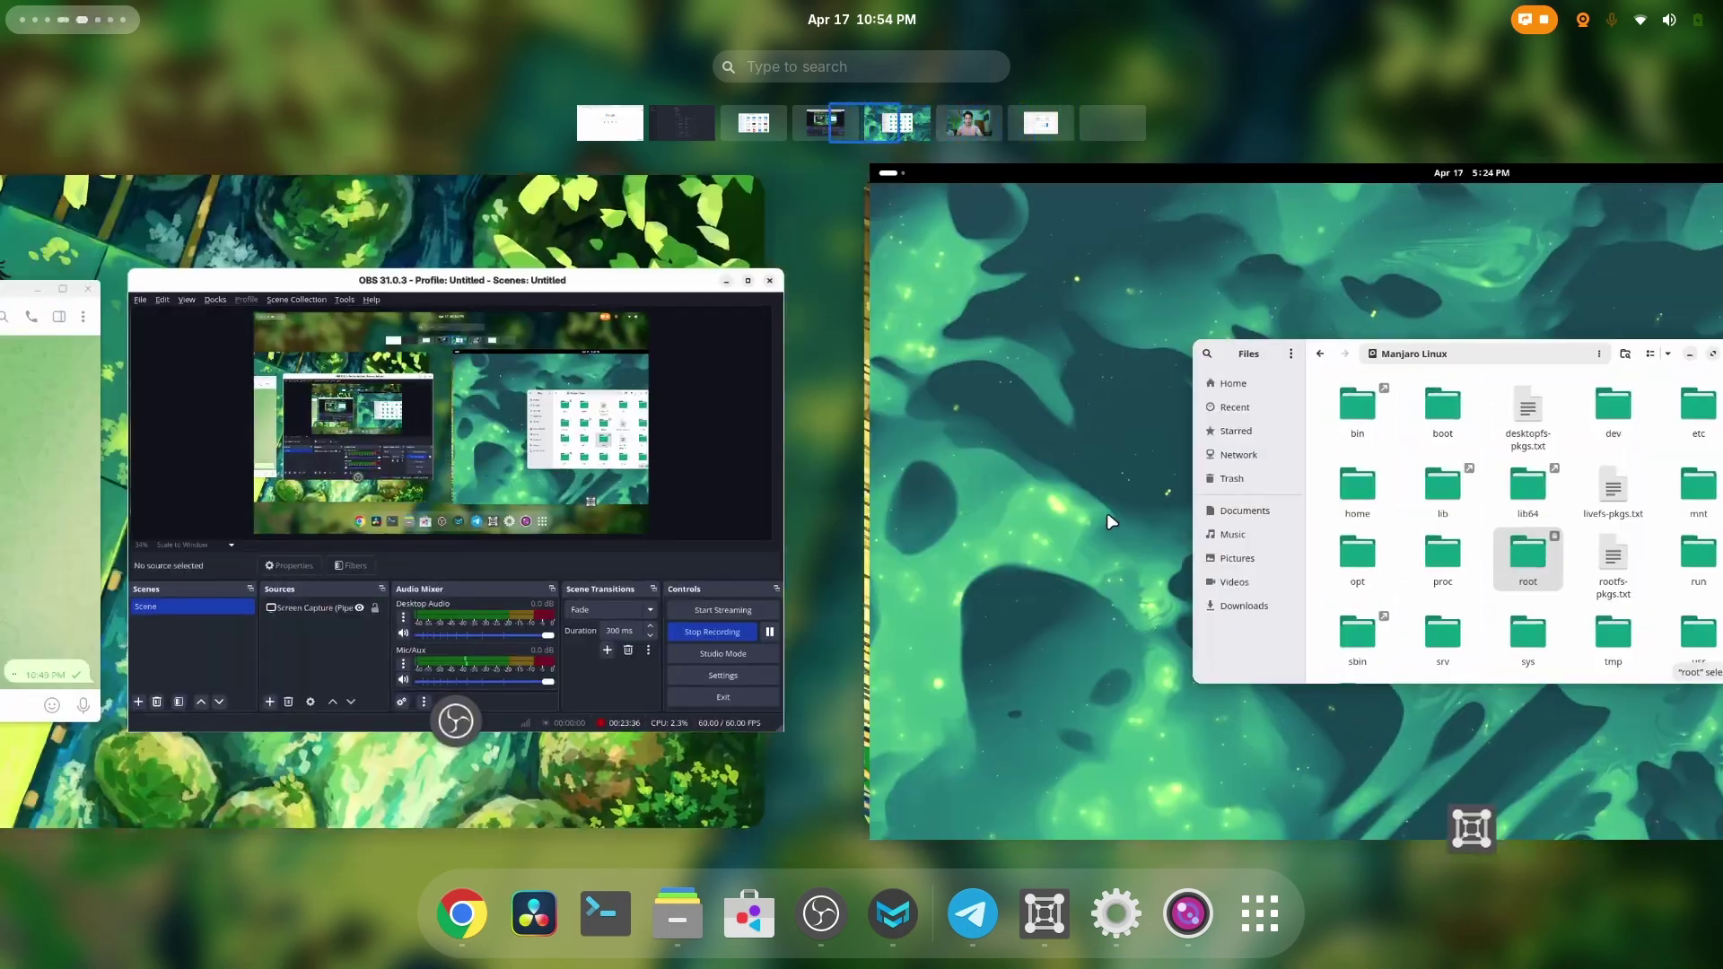
scroll(1111, 520, "down", 1)
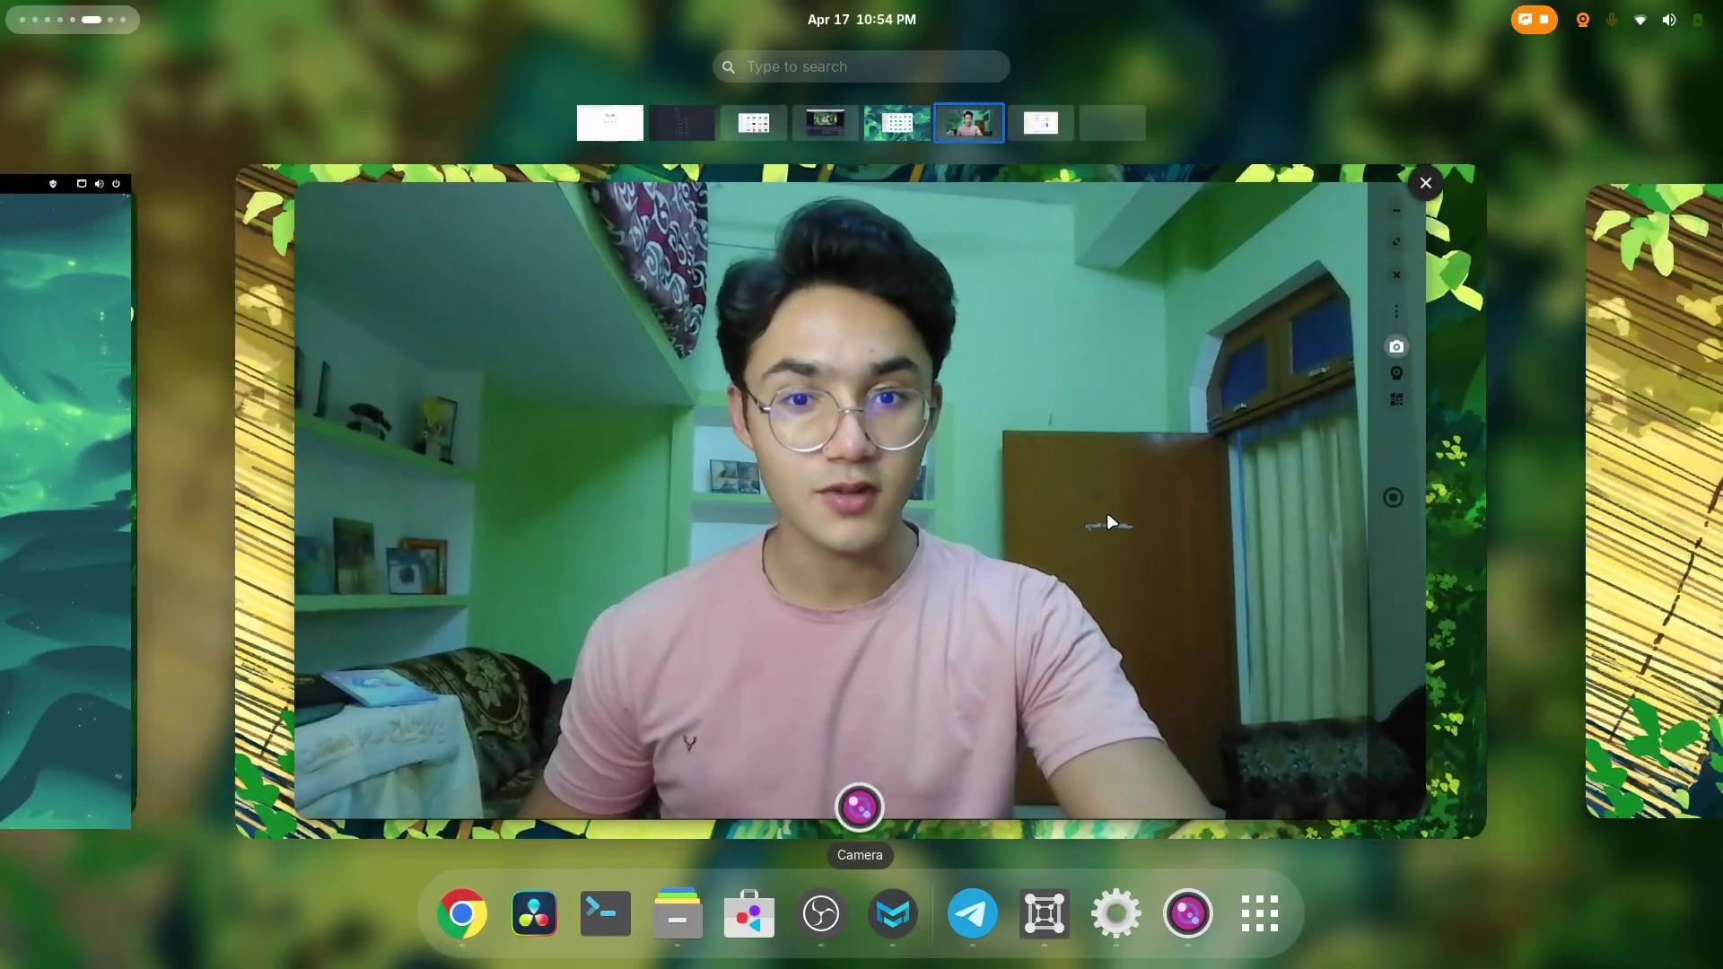
key("super")
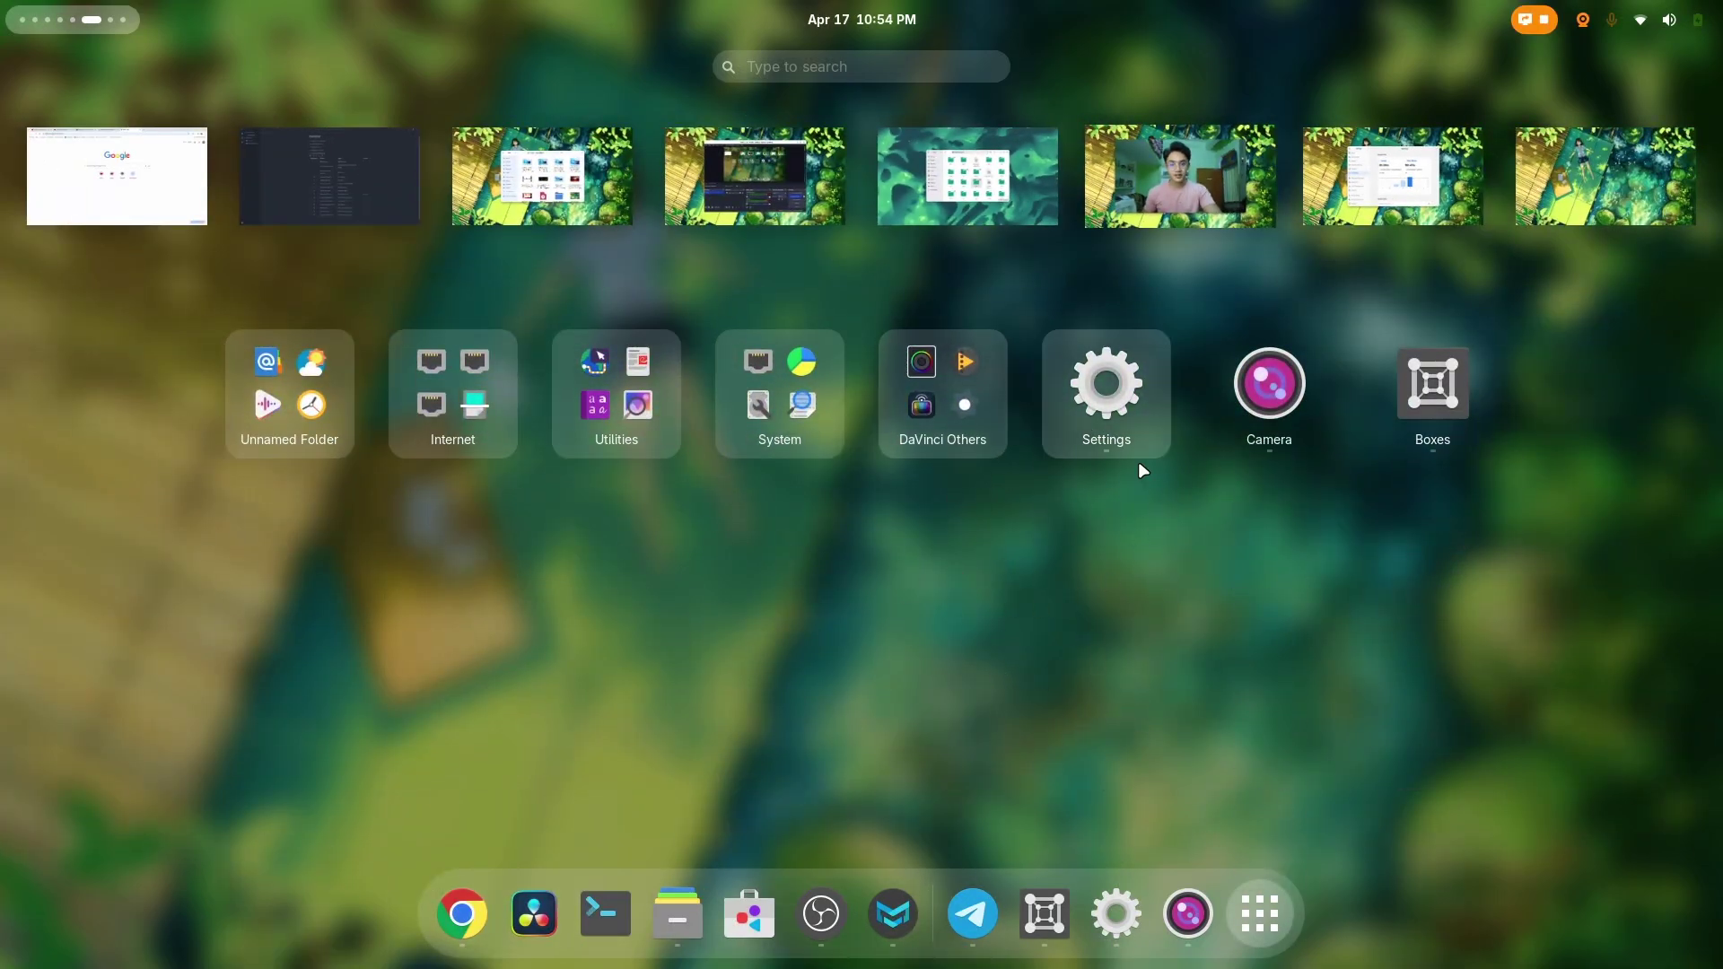
key("super")
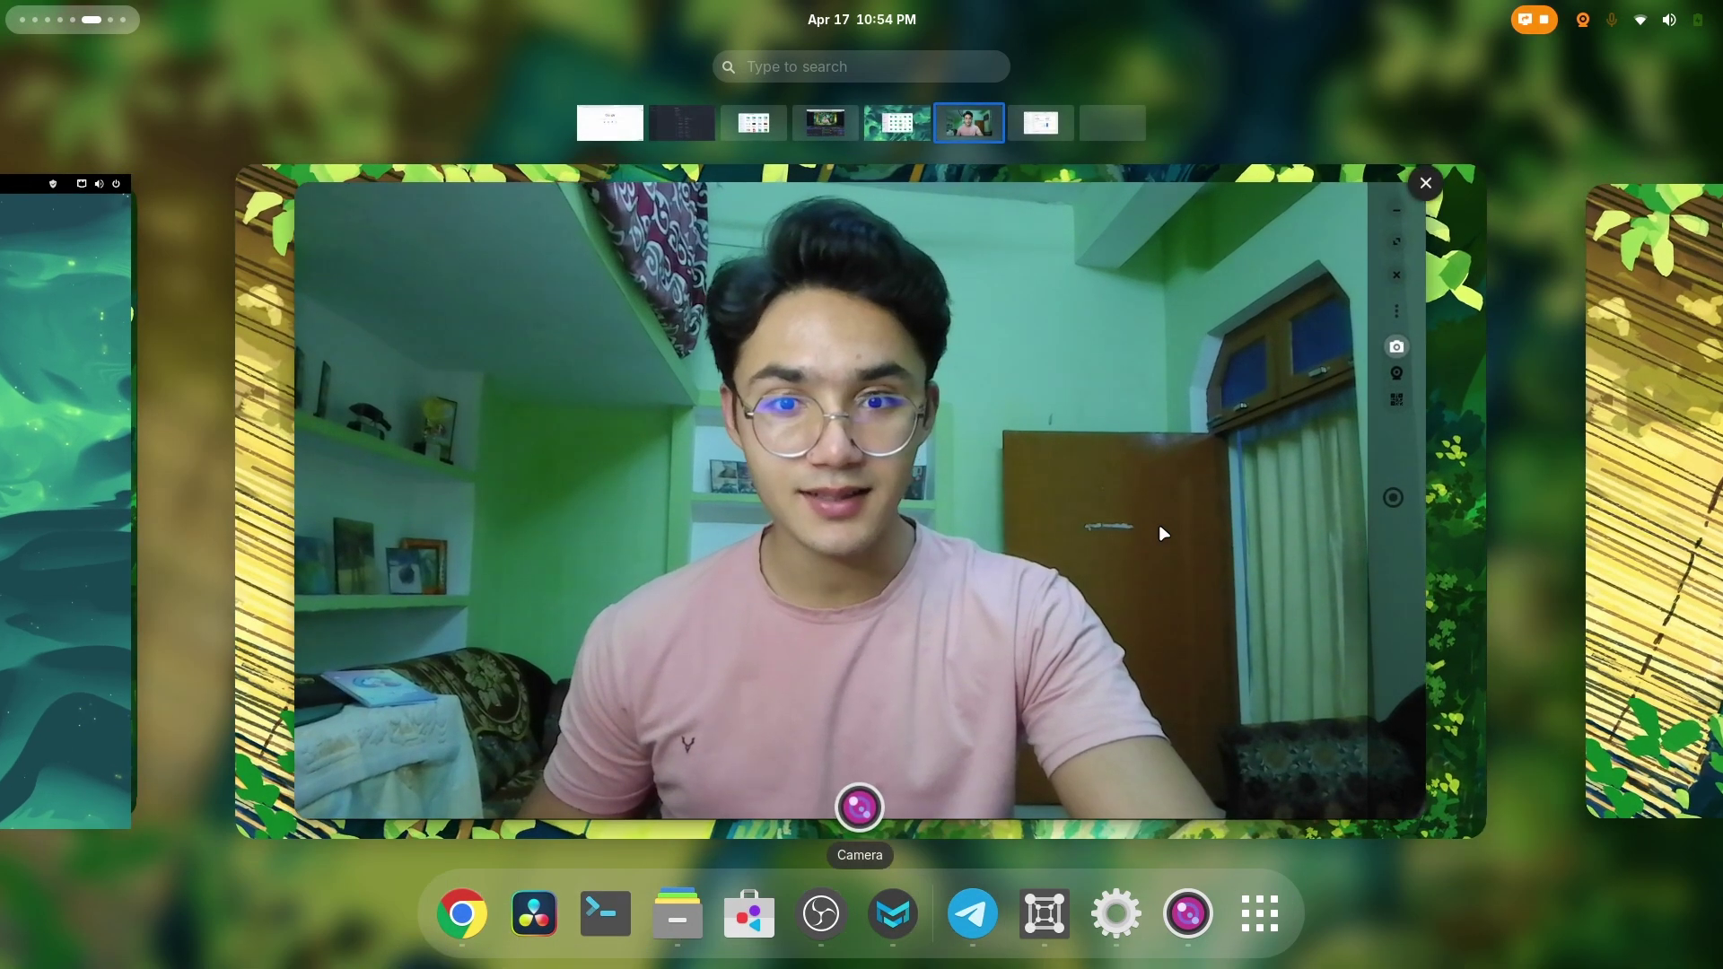